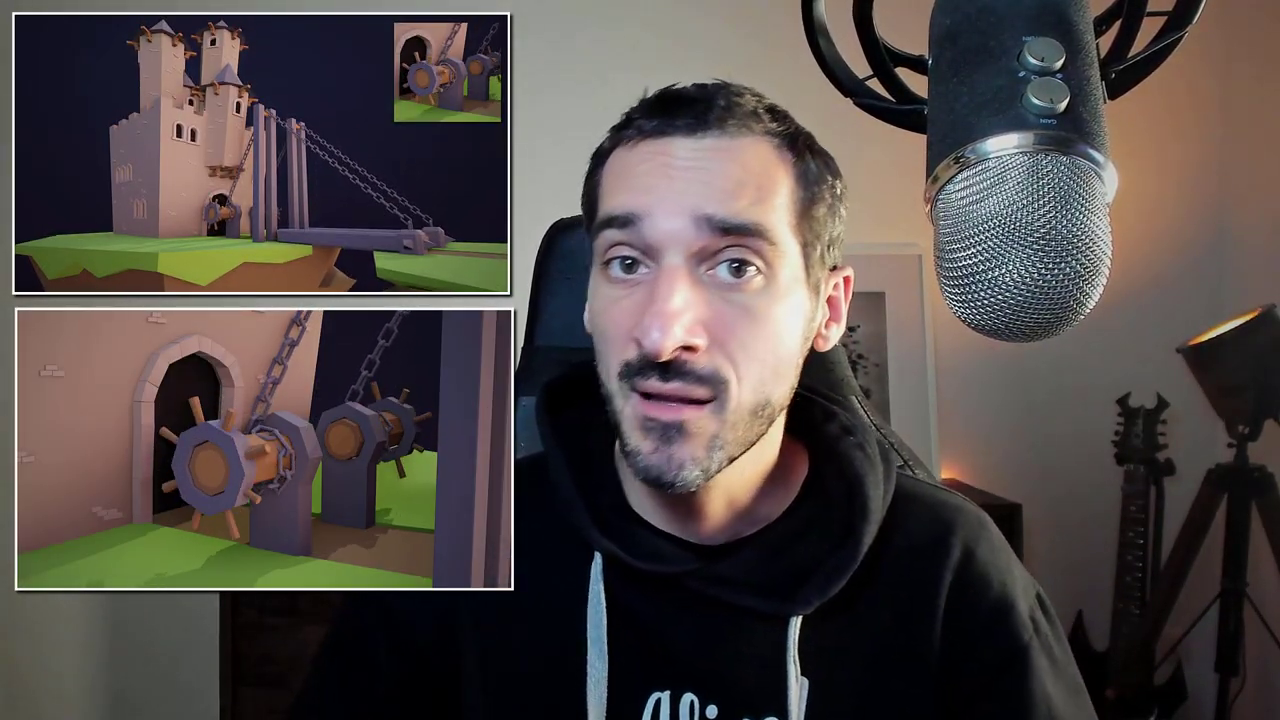
{"action": "left_click_drag", "start_coordinate": [1183, 390], "coordinate": [1195, 390]}
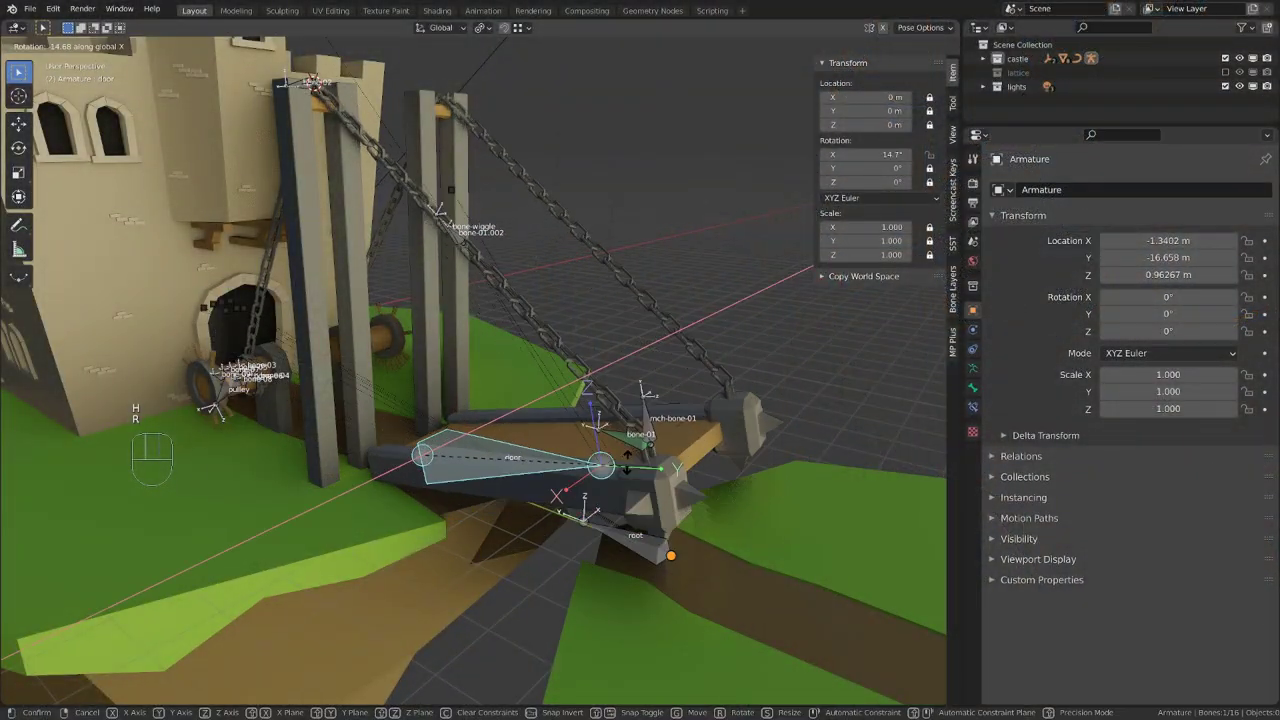
Rotate the drawbridge's door bone around the X axis to try out the rig
{"action": "left_click", "coordinate": [594, 402]}
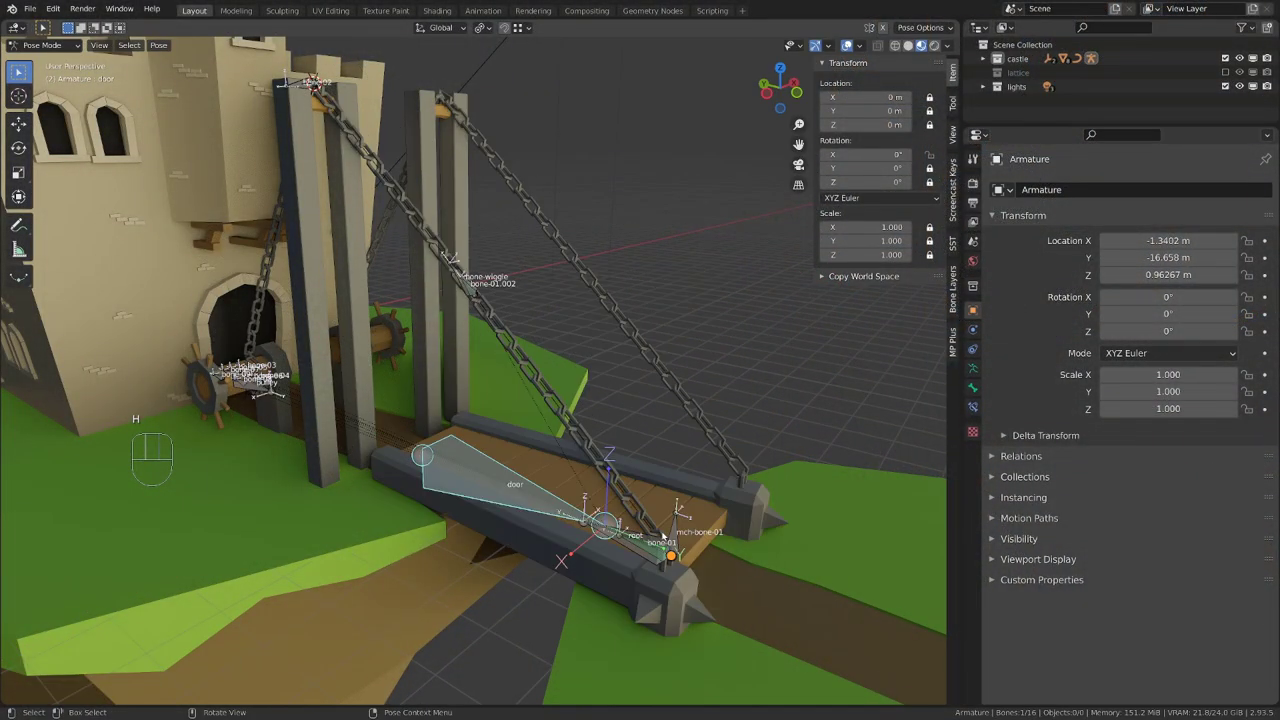
{"action": "key", "text": "r"}
{"action": "key", "text": "x"}
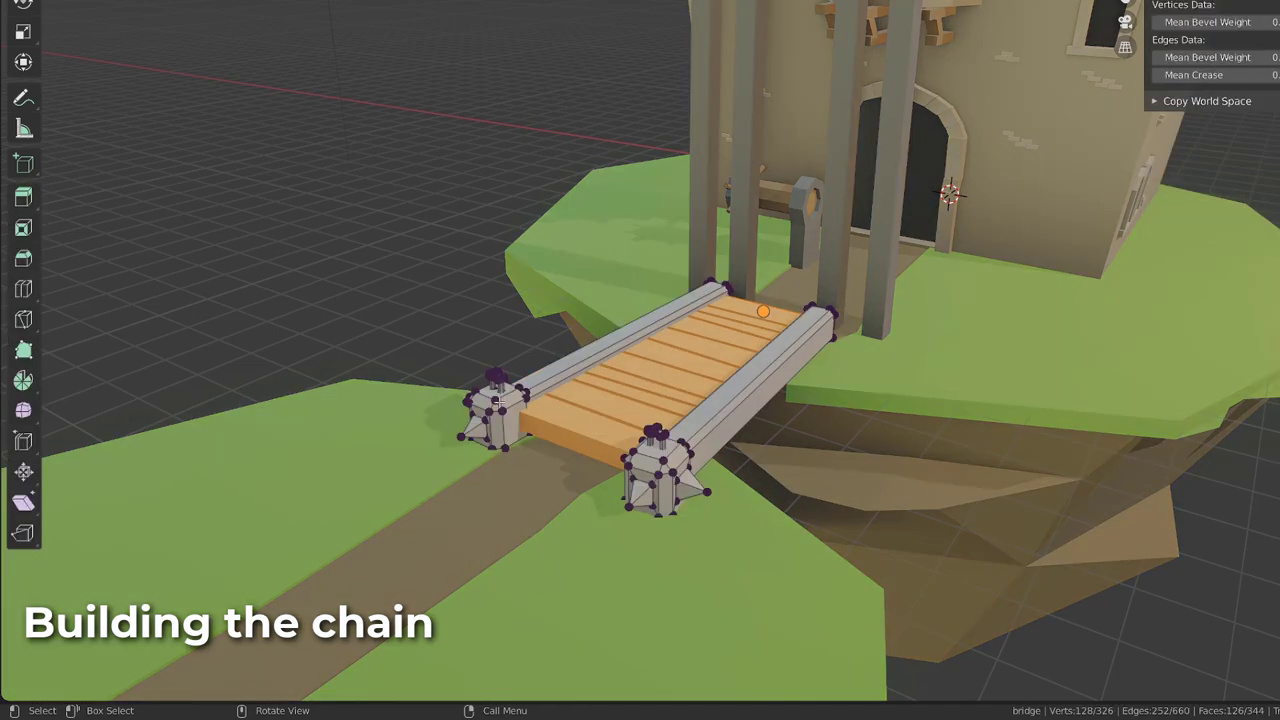
Select the edge loop of the metal ring on the drawbridge's corner block and snap the 3D cursor to it
{"action": "scroll", "coordinate": [713, 329], "scroll_direction": "up", "scroll_amount": 5}
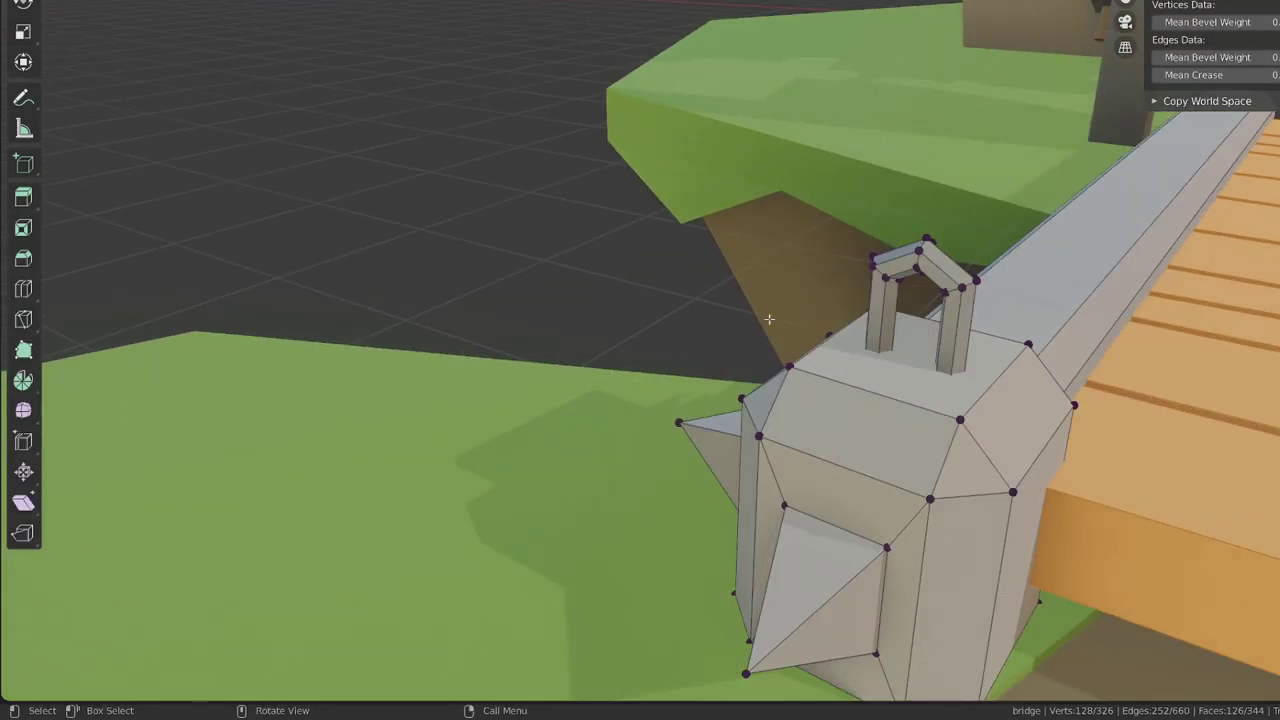
{"action": "left_click", "coordinate": [920, 262], "text": "alt"}
{"action": "key", "text": "shift+s"}
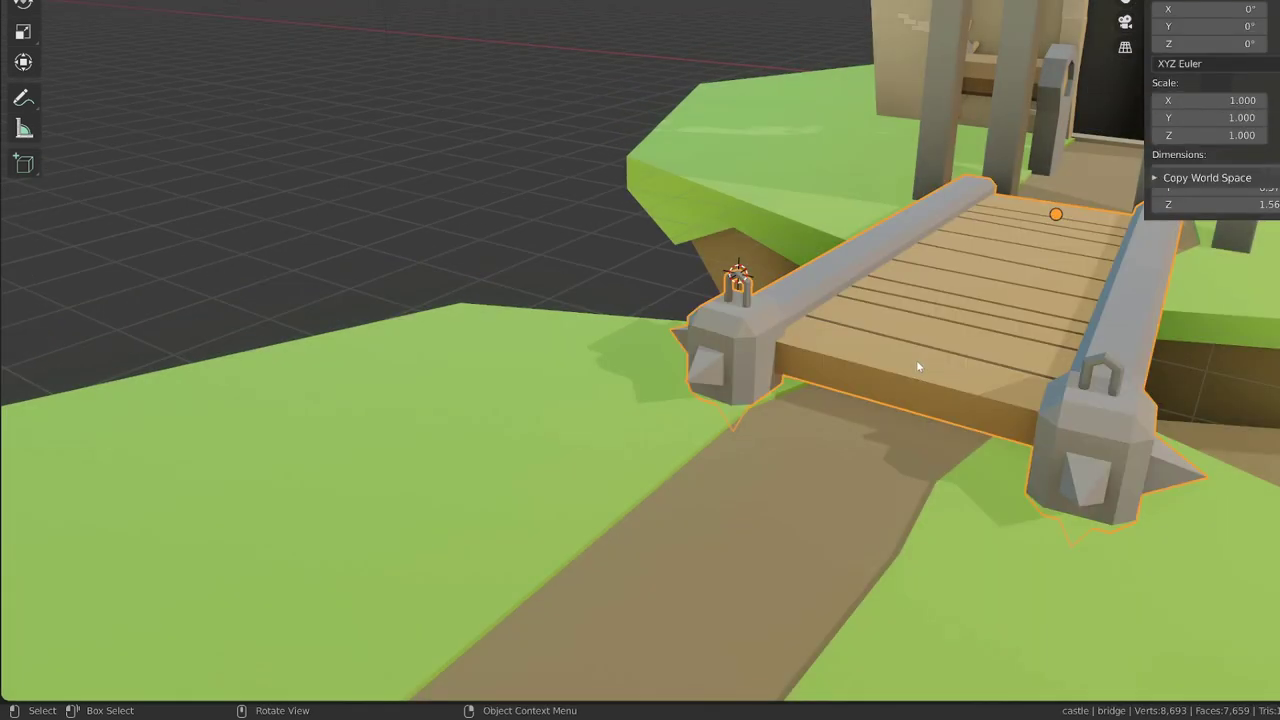
Add a torus at the 3D cursor with 6 major segments, 6 minor segments, 1 m major radius and 0.28 m minor radius
{"action": "middle_click_drag", "start_coordinate": [917, 366], "coordinate": [804, 345]}
{"action": "key", "text": "shift+a"}
{"action": "mouse_move", "coordinate": [804, 343]}
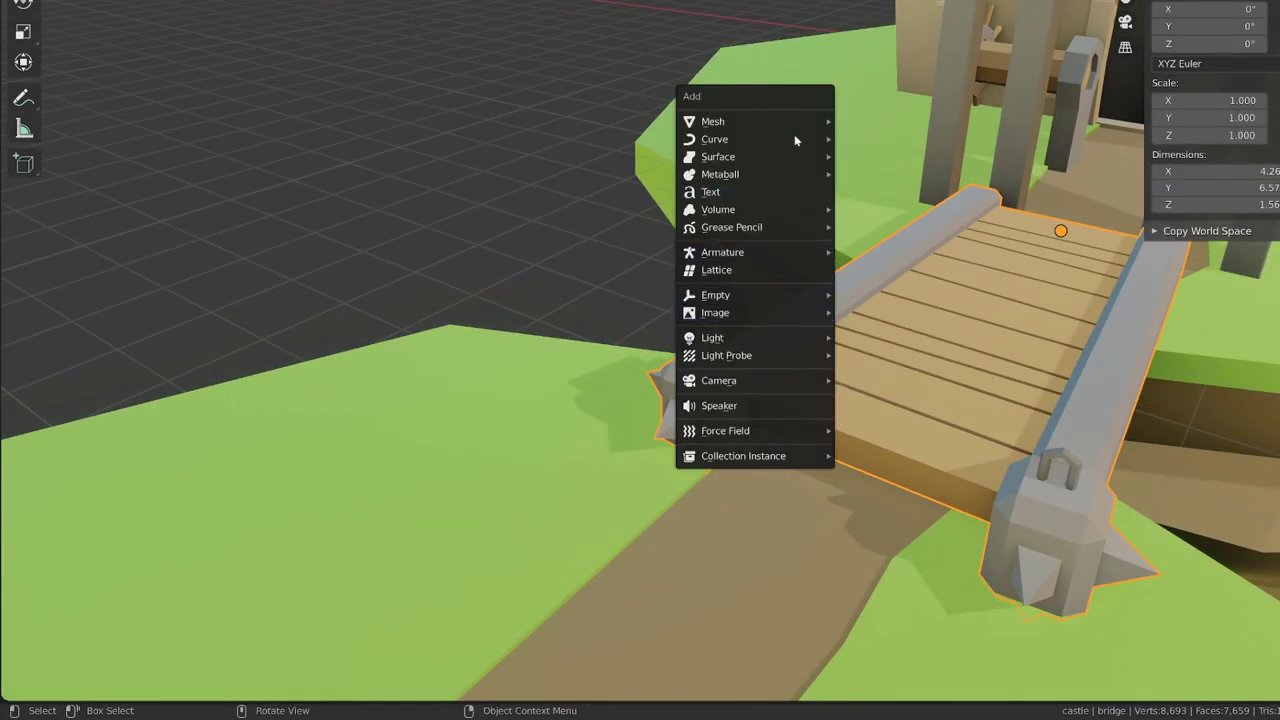
{"action": "mouse_move", "coordinate": [793, 131]}
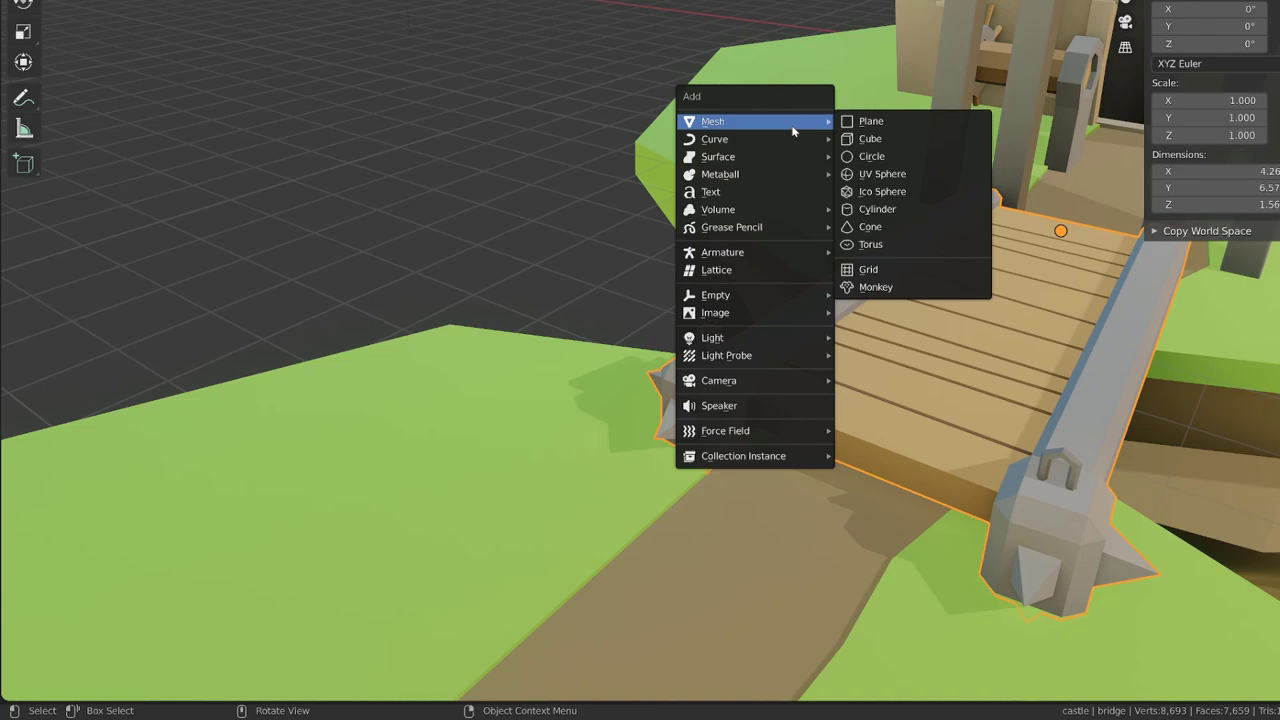
{"action": "left_click", "coordinate": [909, 242]}
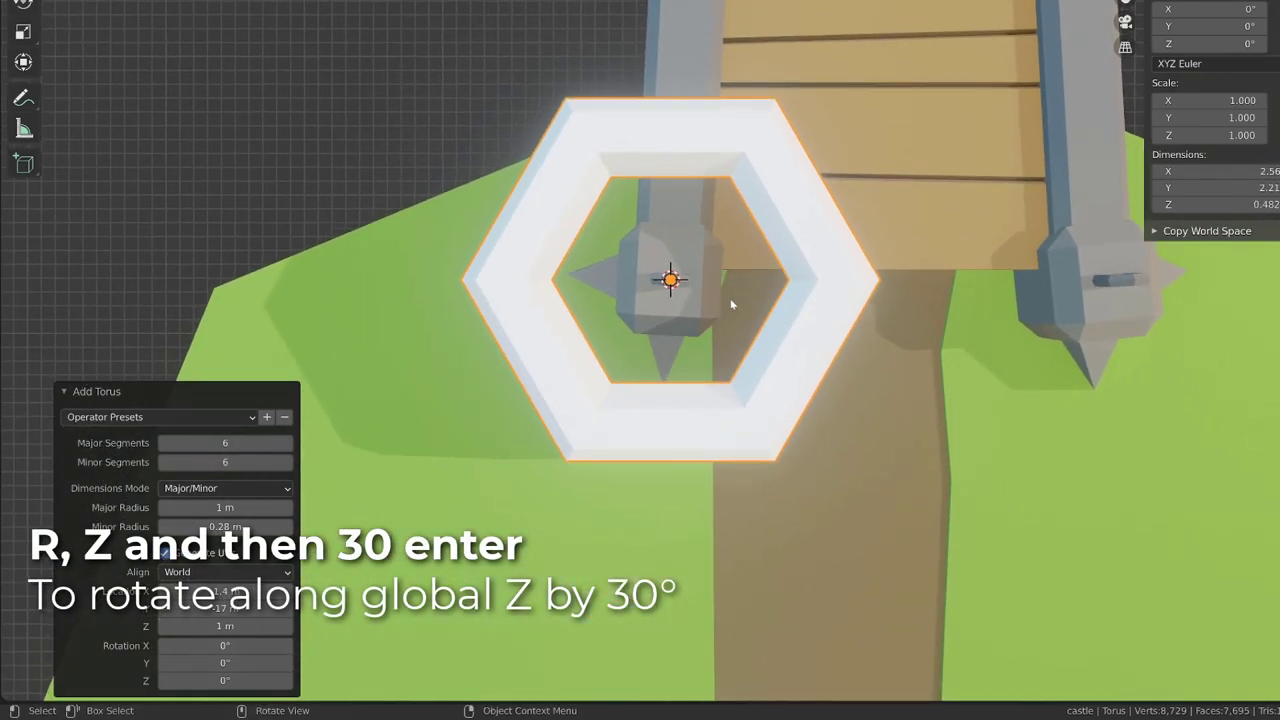
{"action": "type", "text": "rz"}
{"action": "type", "text": "60"}
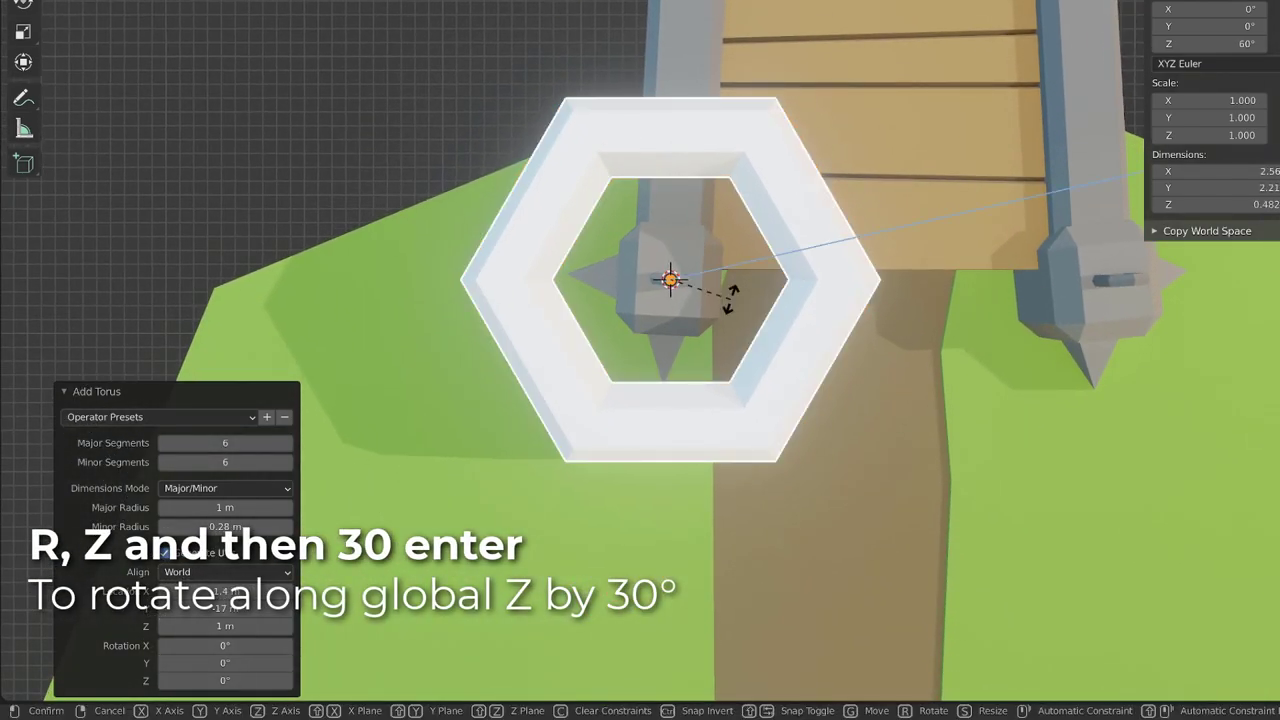
{"action": "key", "text": "Escape"}
Rotate the torus 30° around global Z and apply its rotation
{"action": "type", "text": "rz30"}
{"action": "key", "text": "Return"}
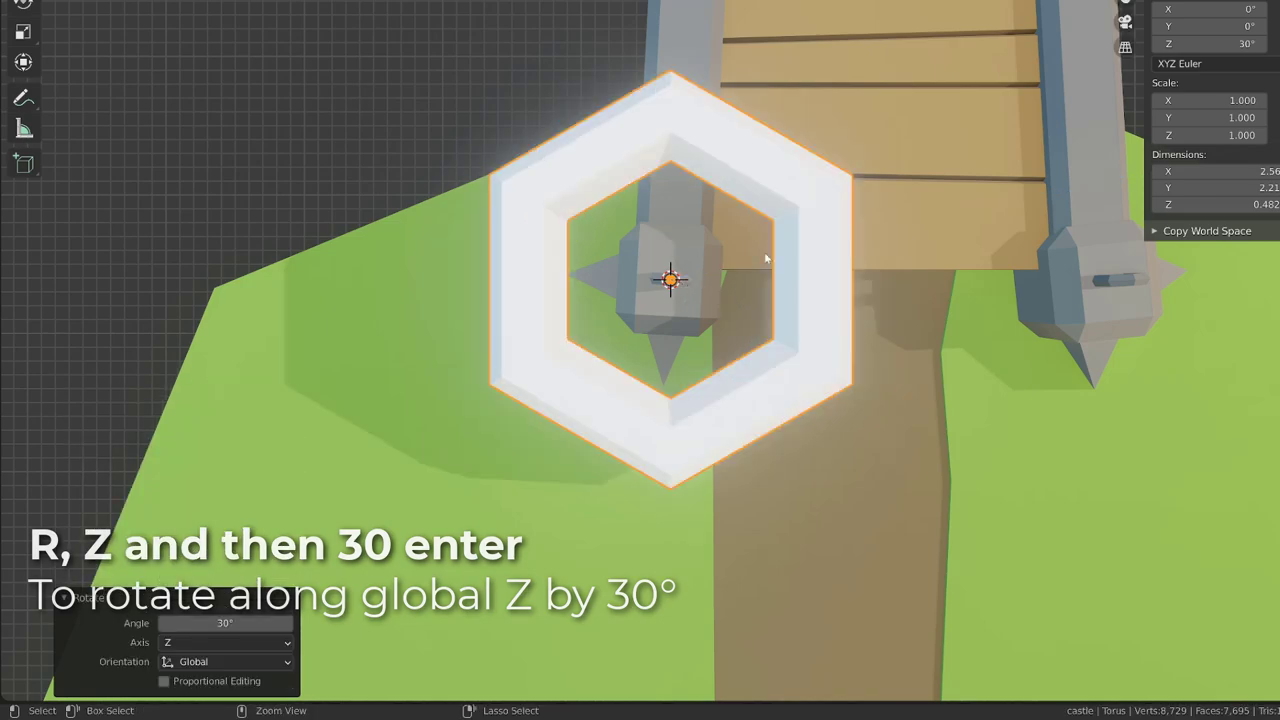
{"action": "key", "text": "ctrl+a"}
{"action": "left_click", "coordinate": [745, 272]}
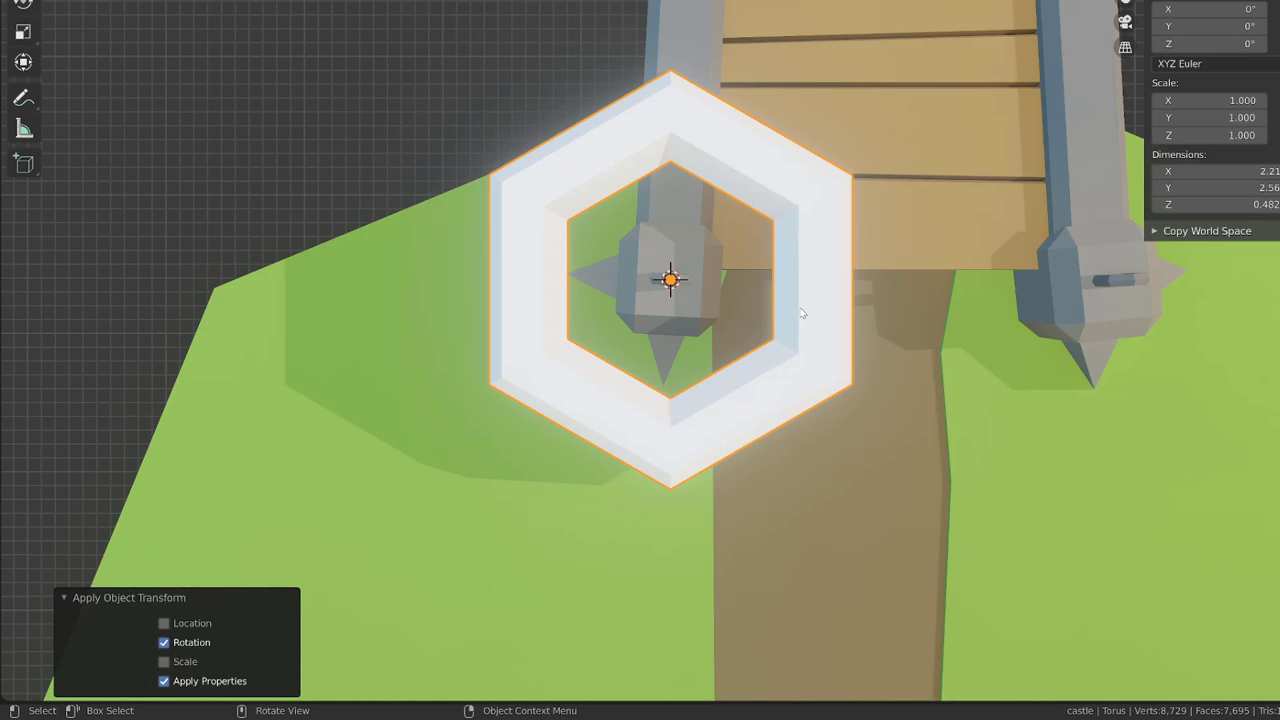
Scale the torus mesh to about 0.112 in edit mode and turn on X-ray display
{"action": "key", "text": "Tab"}
{"action": "key", "text": "s"}
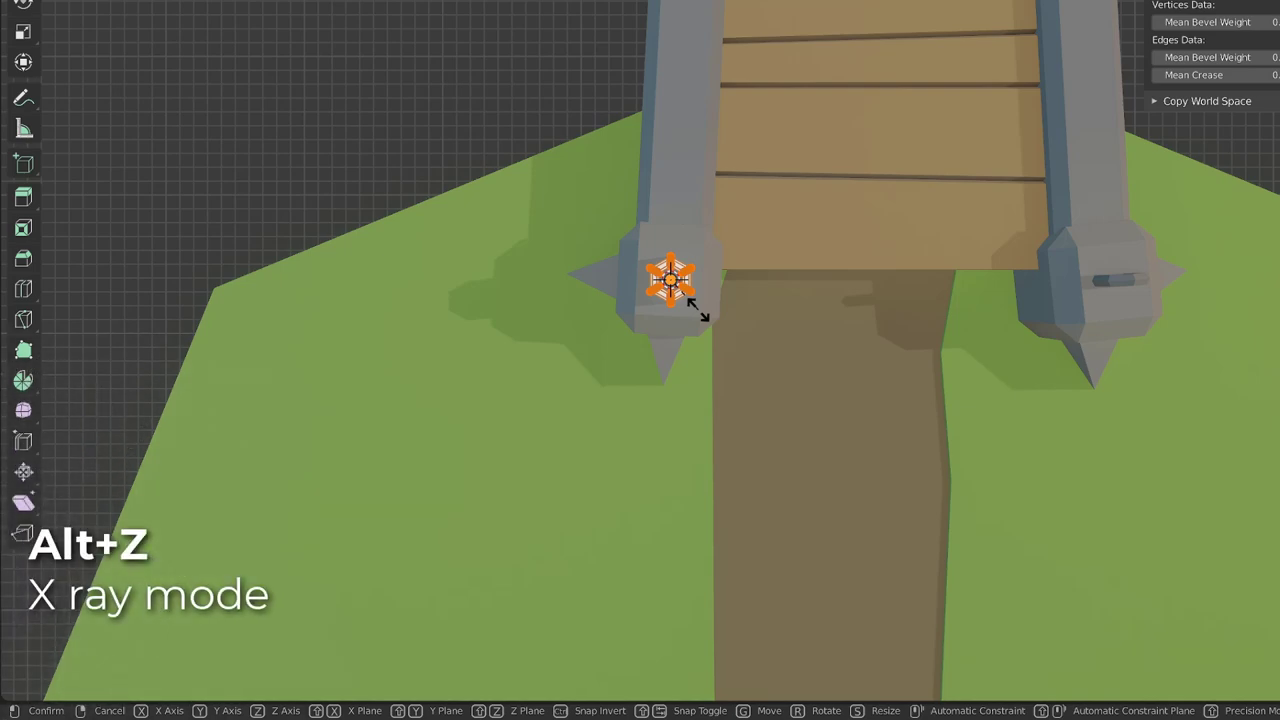
{"action": "left_click", "coordinate": [698, 309]}
{"action": "key", "text": "KP_Decimal"}
{"action": "key", "text": "alt+z"}
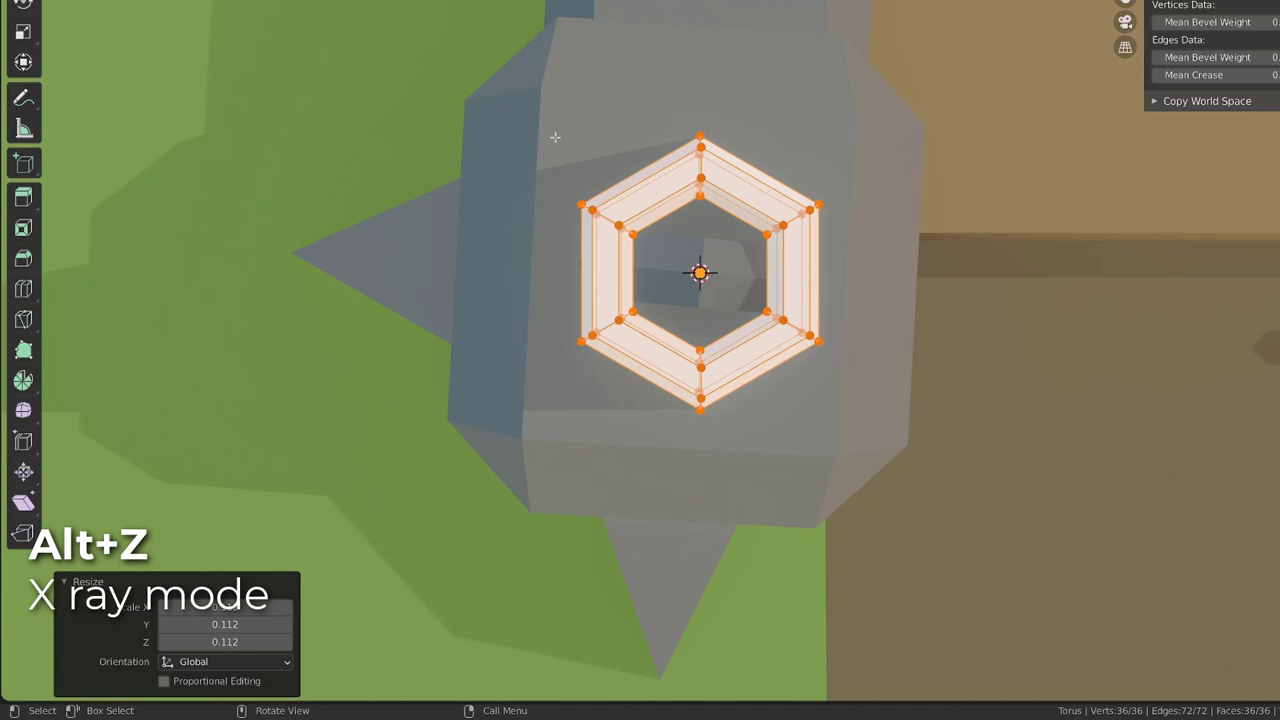
Stretch the torus into an elongated chain link by moving the half nearest the castle along Y
{"action": "left_click_drag", "start_coordinate": [486, 69], "coordinate": [877, 275]}
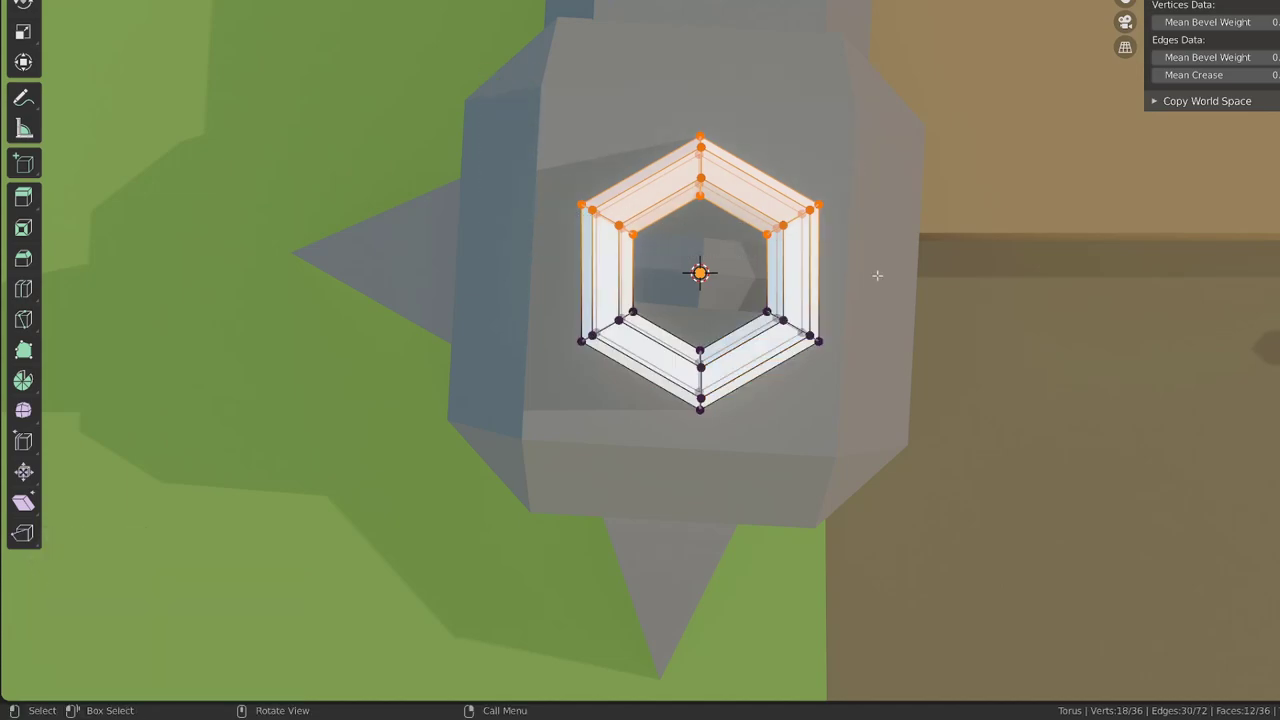
{"action": "scroll", "coordinate": [877, 275], "scroll_direction": "down", "scroll_amount": 6}
{"action": "key", "text": "g"}
{"action": "key", "text": "y"}
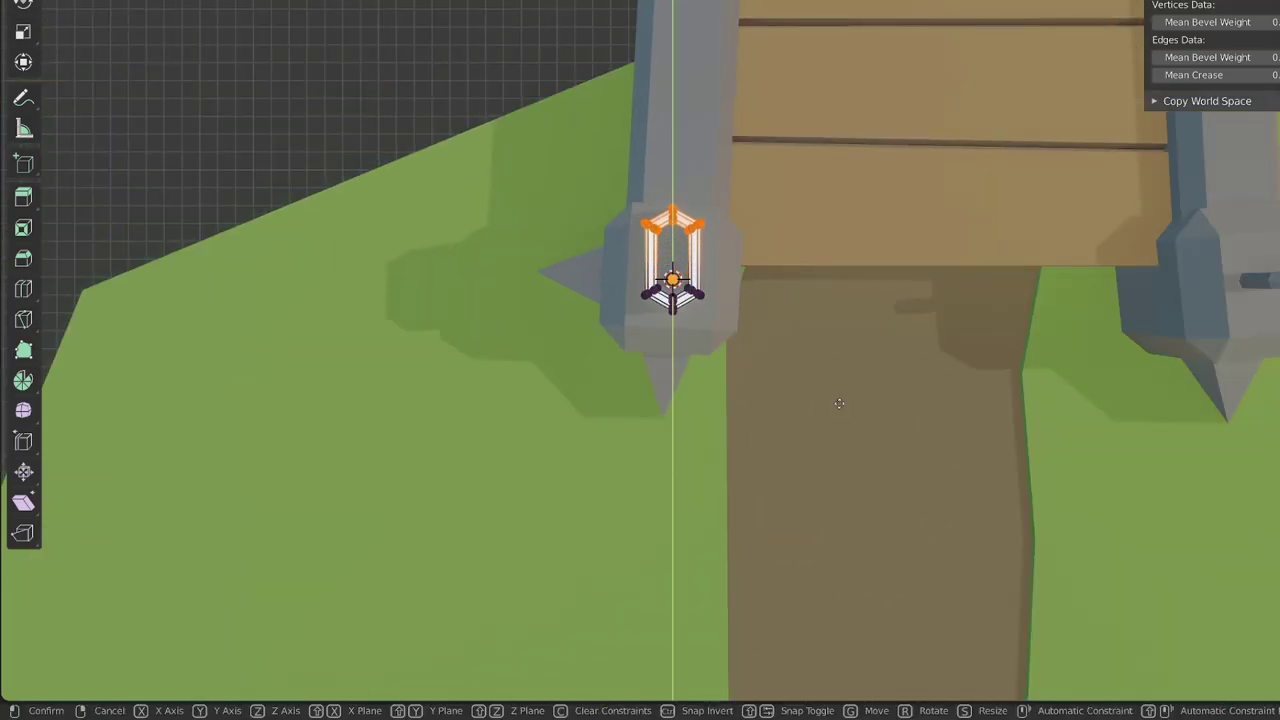
{"action": "left_click", "coordinate": [840, 412]}
Duplicate the whole chain link about 0.245 m along Y
{"action": "key", "text": "KP_Decimal"}
{"action": "key", "text": "a"}
{"action": "scroll", "coordinate": [841, 443], "scroll_direction": "down", "scroll_amount": 5}
{"action": "key", "text": "shift+d"}
{"action": "key", "text": "y"}
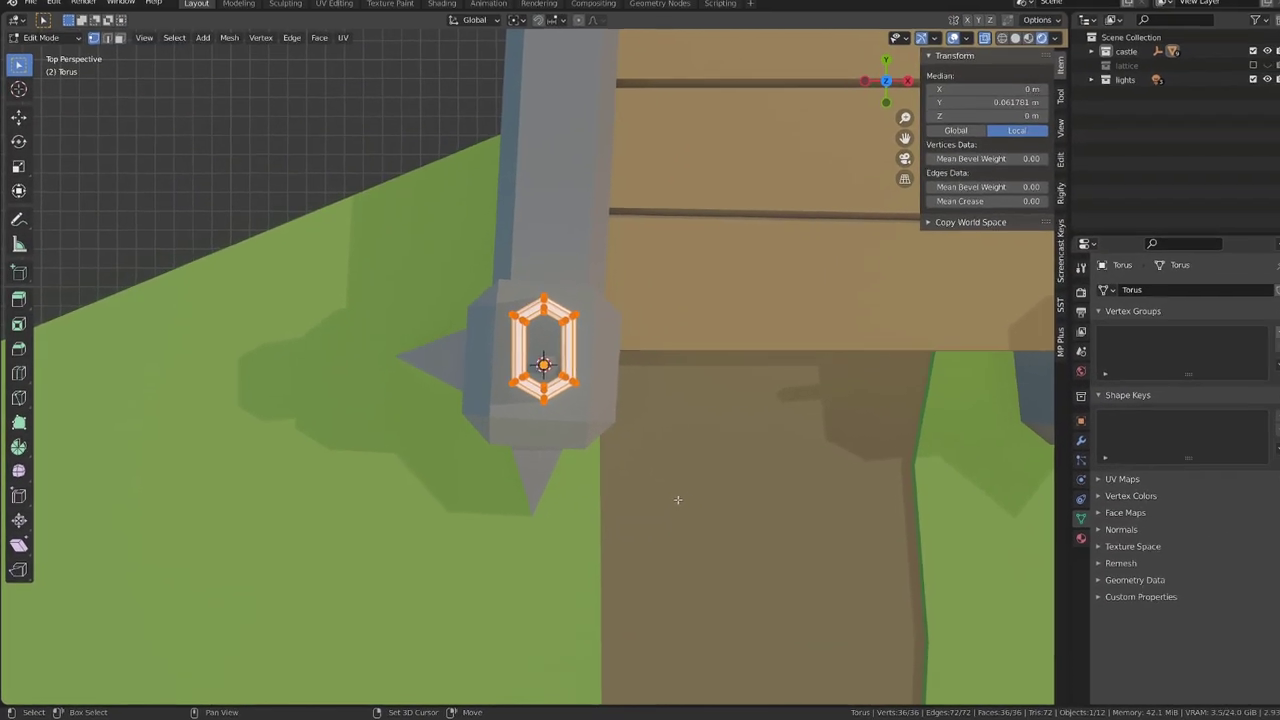
{"action": "left_click", "coordinate": [661, 438]}
Rotate the duplicated link 90° around the Y axis
{"action": "key", "text": "r"}
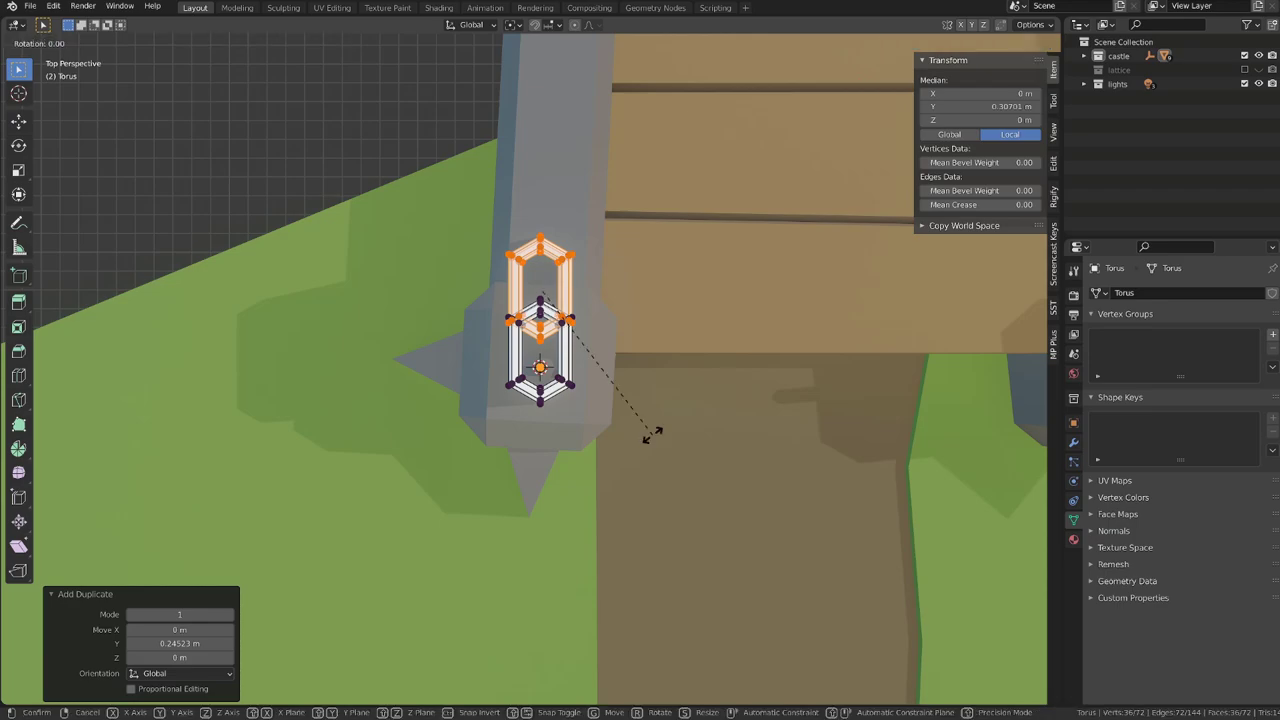
{"action": "key", "text": "y"}
{"action": "key", "text": "9"}
{"action": "key", "text": "0"}
{"action": "key", "text": "Return"}
Move the duplicated link about 0.029 m along Y so that it interlocks with the first link
{"action": "middle_click_drag", "start_coordinate": [652, 433], "coordinate": [536, 351]}
{"action": "scroll", "coordinate": [534, 449], "scroll_direction": "up", "scroll_amount": 4}
{"action": "scroll", "coordinate": [523, 443], "scroll_direction": "down", "scroll_amount": 1}
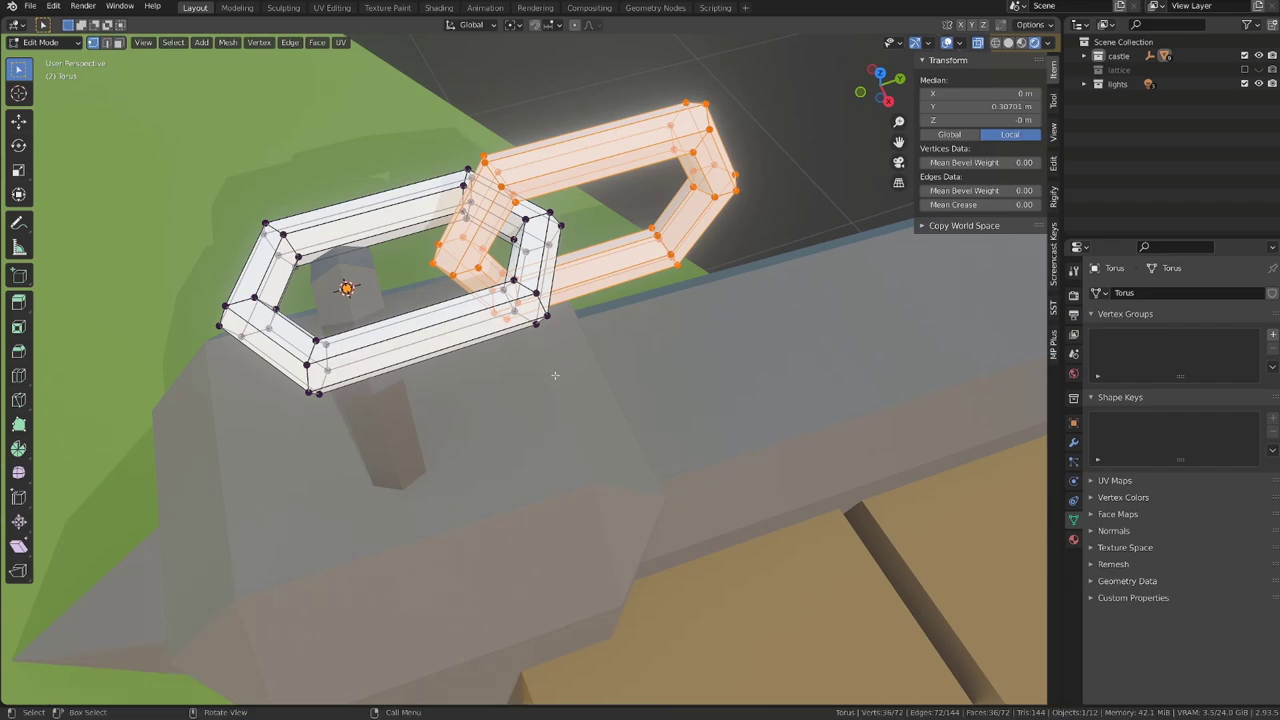
{"action": "key", "text": "g"}
{"action": "key", "text": "y"}
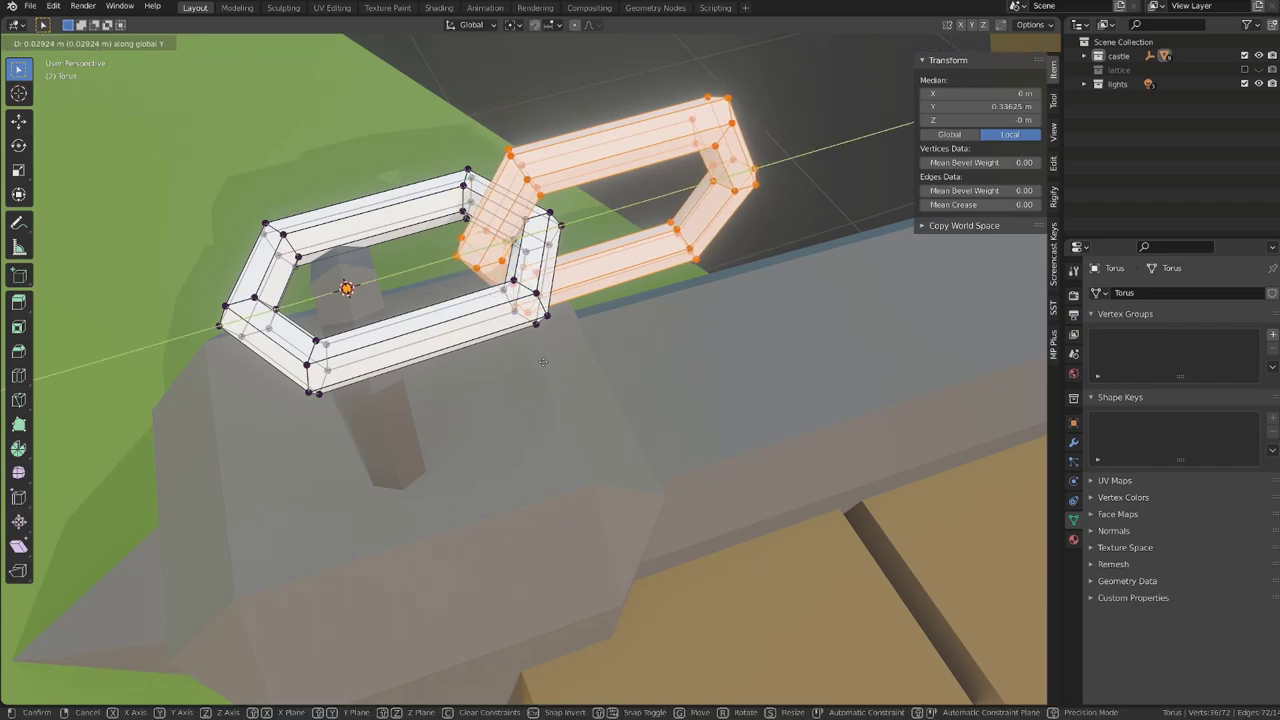
{"action": "key", "text": "Return"}
Add an Array modifier to the chain link object
{"action": "left_click", "coordinate": [1074, 443]}
{"action": "left_click", "coordinate": [1147, 293]}
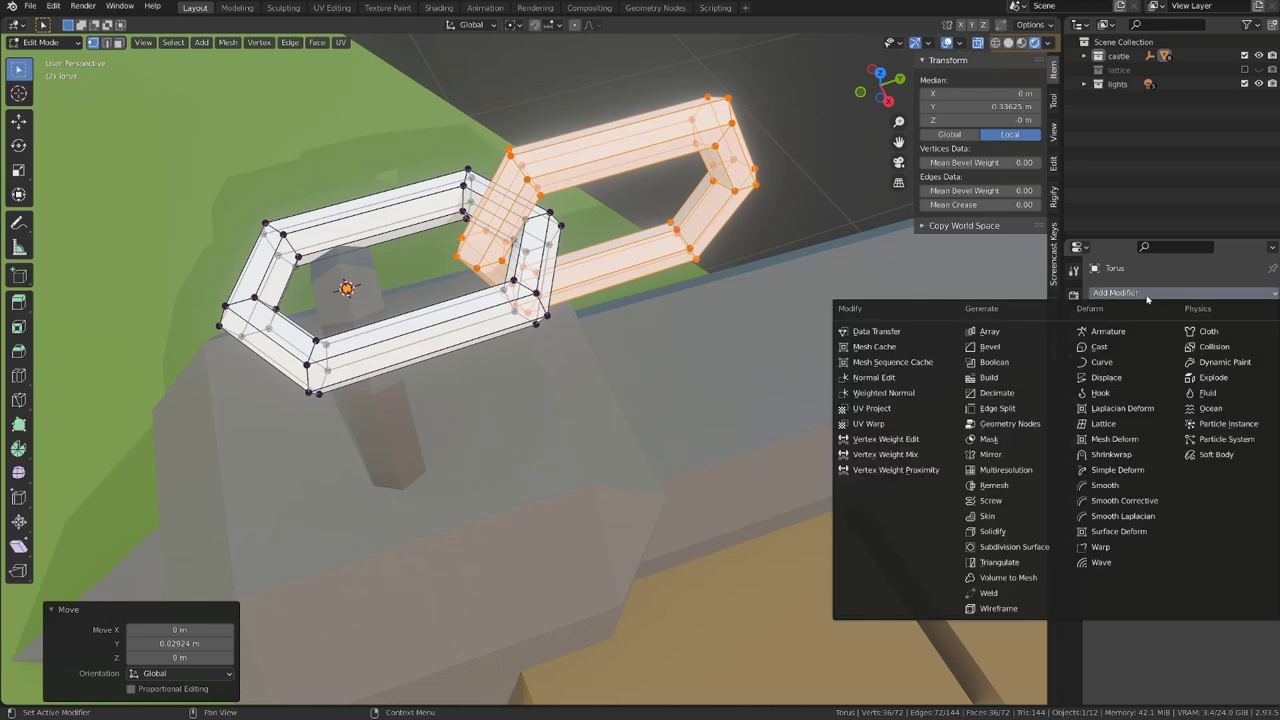
{"action": "left_click", "coordinate": [1005, 334]}
Set the array's relative offset to 0 in X and 1 in Y
{"action": "scroll", "coordinate": [726, 341], "scroll_direction": "down", "scroll_amount": 5}
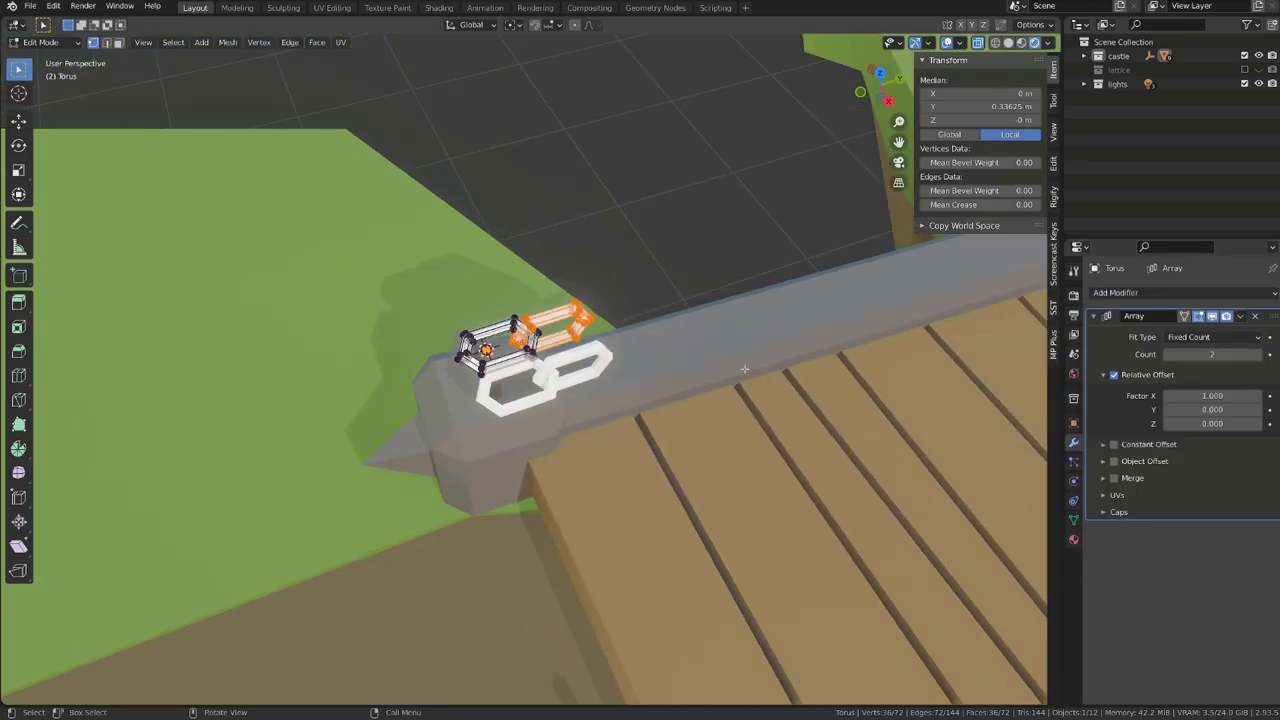
{"action": "left_click", "coordinate": [1210, 354]}
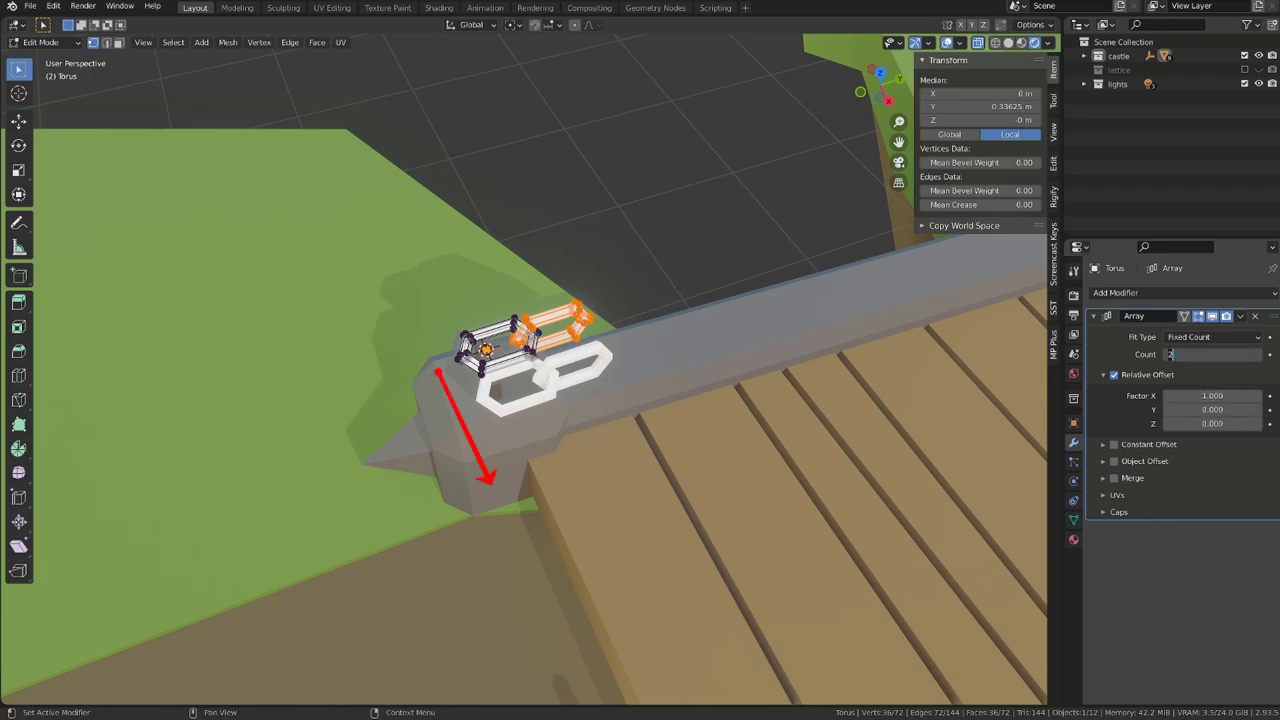
{"action": "left_click", "coordinate": [1193, 397]}
{"action": "type", "text": "0"}
{"action": "key", "text": "Tab"}
{"action": "type", "text": "1"}
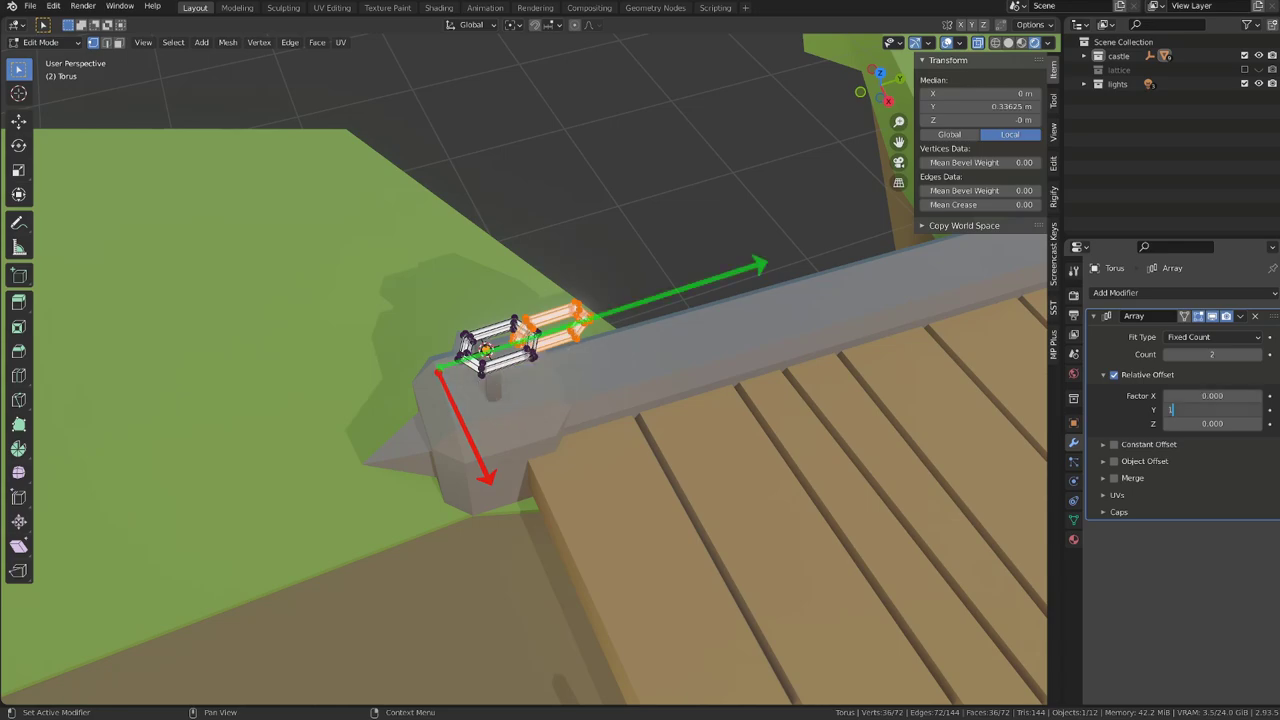
{"action": "key", "text": "Return"}
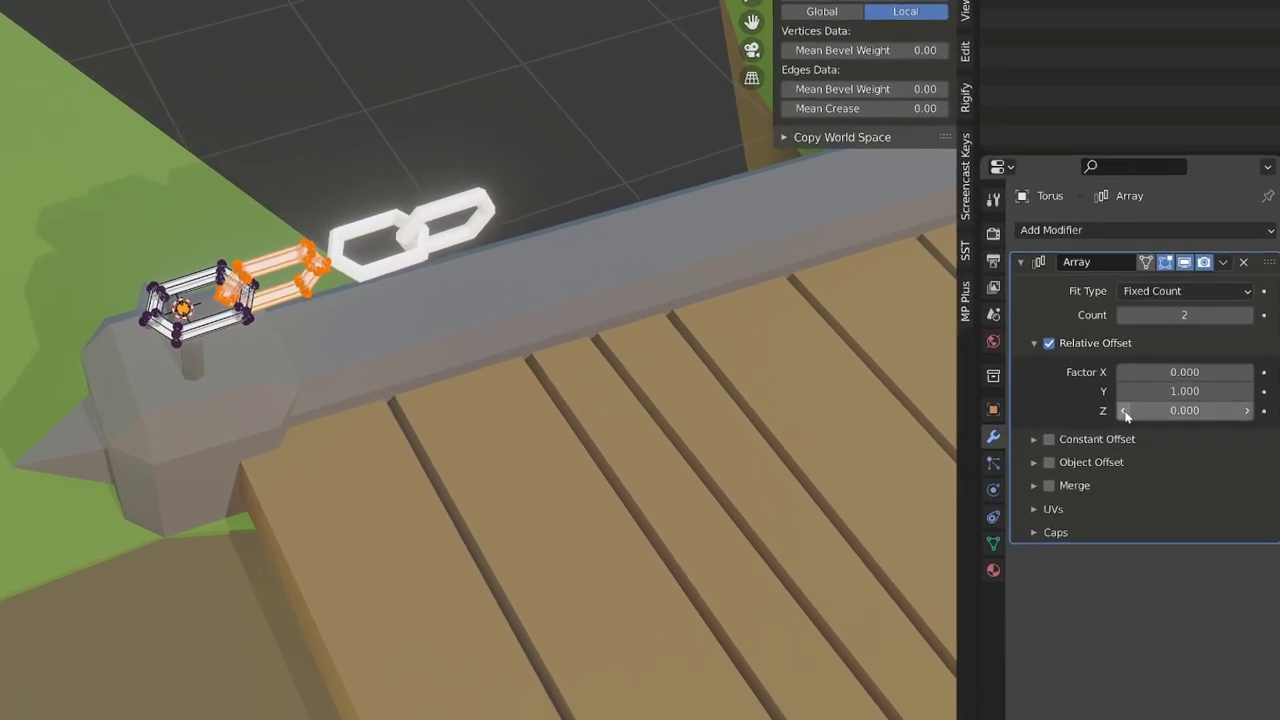
Reduce the array's relative Y offset to 0.810 so the link pairs interlock, and return to object mode
{"action": "left_click_drag", "start_coordinate": [1165, 390], "coordinate": [1125, 390]}
{"action": "key", "text": "Tab"}
{"action": "scroll", "coordinate": [386, 326], "scroll_direction": "down", "scroll_amount": 4}
{"action": "middle_click_drag", "start_coordinate": [386, 326], "coordinate": [309, 331]}
{"action": "scroll", "coordinate": [211, 269], "scroll_direction": "up", "scroll_amount": 6}
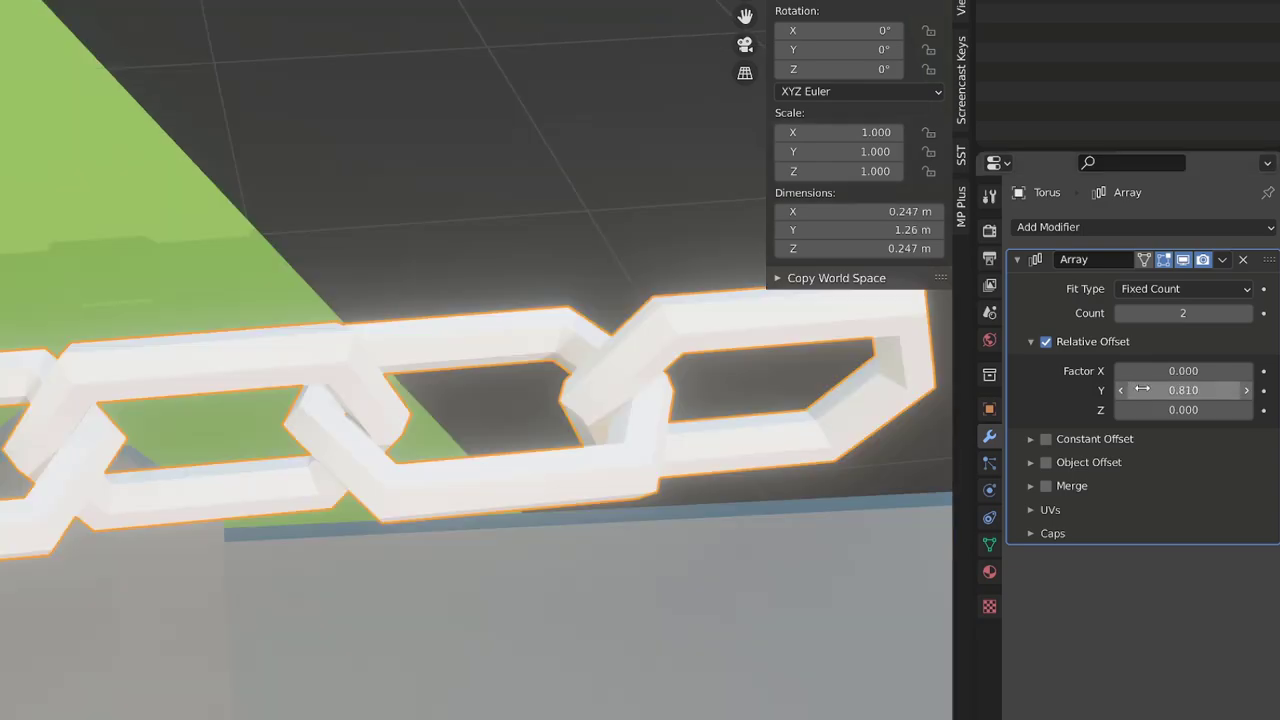
Increase the array's count to 13 to extend the chain along the drawbridge
{"action": "scroll", "coordinate": [228, 410], "scroll_direction": "down", "scroll_amount": 4}
{"action": "middle_click_drag", "start_coordinate": [300, 400], "coordinate": [228, 410]}
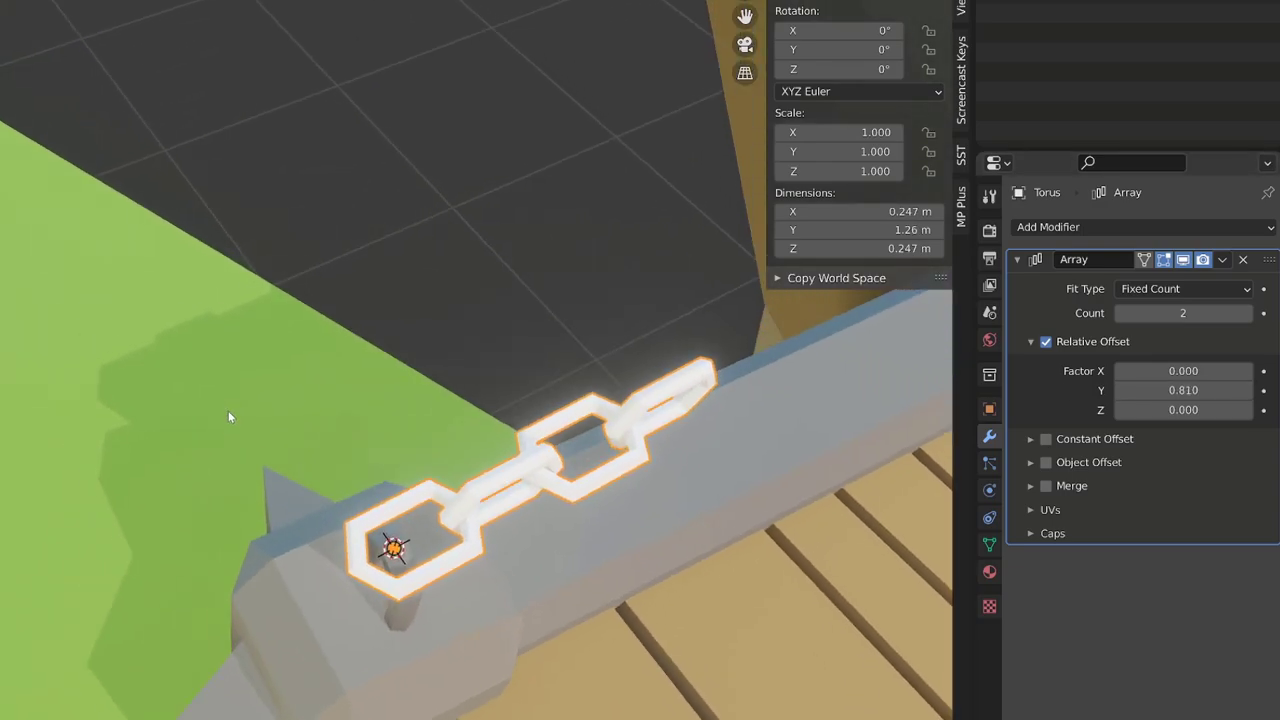
{"action": "left_click", "coordinate": [1246, 314]}
{"action": "left_click", "coordinate": [1246, 314]}
{"action": "left_click", "coordinate": [1246, 314]}
{"action": "scroll", "coordinate": [584, 464], "scroll_direction": "down", "scroll_amount": 6}
{"action": "middle_click_drag", "start_coordinate": [583, 462], "coordinate": [757, 429]}
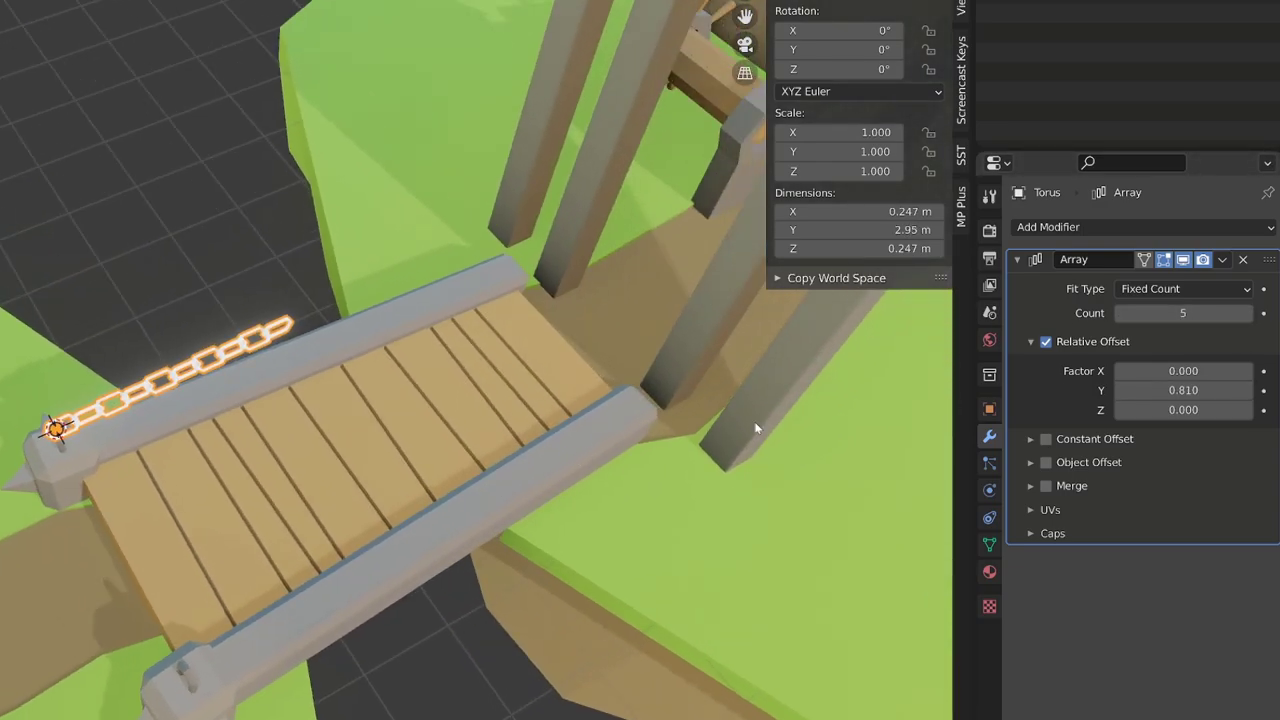
{"action": "left_click", "coordinate": [1246, 313]}
{"action": "left_click", "coordinate": [1246, 313]}
{"action": "left_click", "coordinate": [1247, 313]}
{"action": "left_click", "coordinate": [1247, 313]}
{"action": "left_click", "coordinate": [1247, 313]}
{"action": "left_click", "coordinate": [1247, 313]}
{"action": "left_click", "coordinate": [1247, 313]}
{"action": "left_click", "coordinate": [1247, 313]}
Set the array's count to 30
{"action": "scroll", "coordinate": [135, 380], "scroll_direction": "up", "scroll_amount": 4}
{"action": "middle_click_drag", "start_coordinate": [151, 514], "coordinate": [215, 483], "text": "shift"}
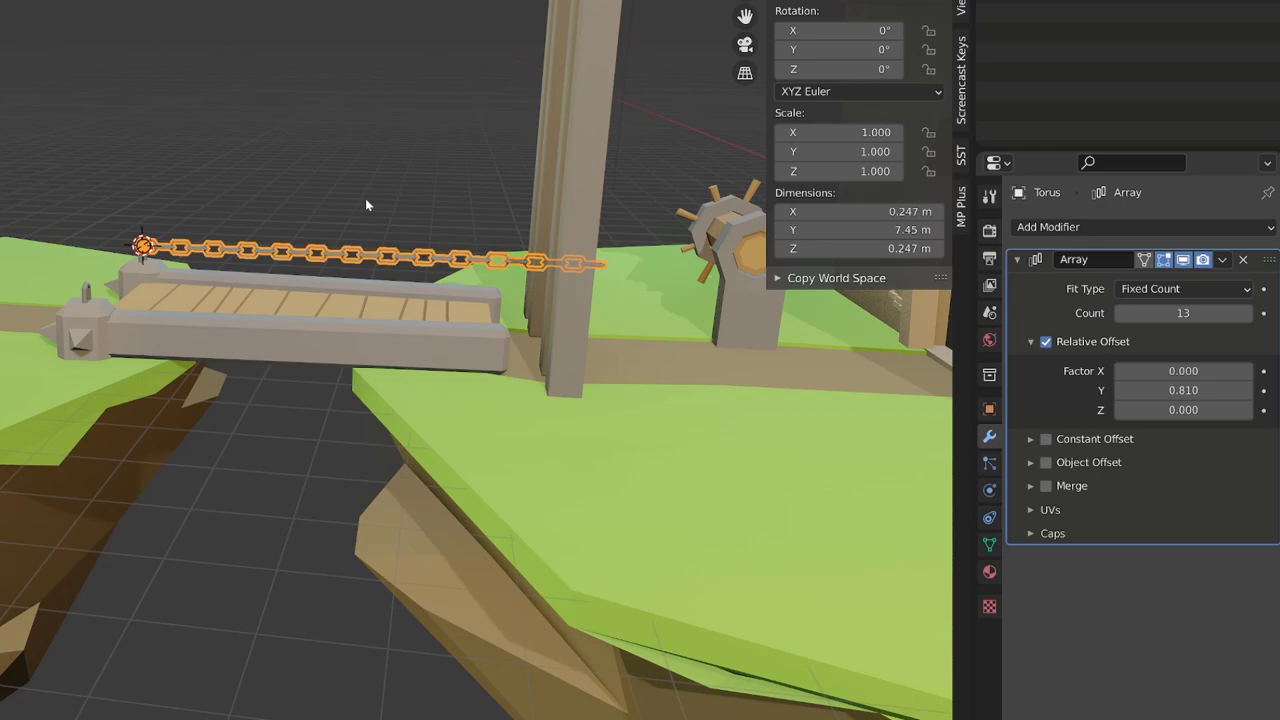
{"action": "left_click", "coordinate": [1131, 313]}
{"action": "type", "text": "30"}
{"action": "key", "text": "Return"}
Add a Bézier curve at the 3D cursor on the first chain link
{"action": "scroll", "coordinate": [280, 361], "scroll_direction": "down", "scroll_amount": 5}
{"action": "middle_click_drag", "start_coordinate": [280, 361], "coordinate": [343, 400]}
{"action": "scroll", "coordinate": [343, 399], "scroll_direction": "up", "scroll_amount": 8}
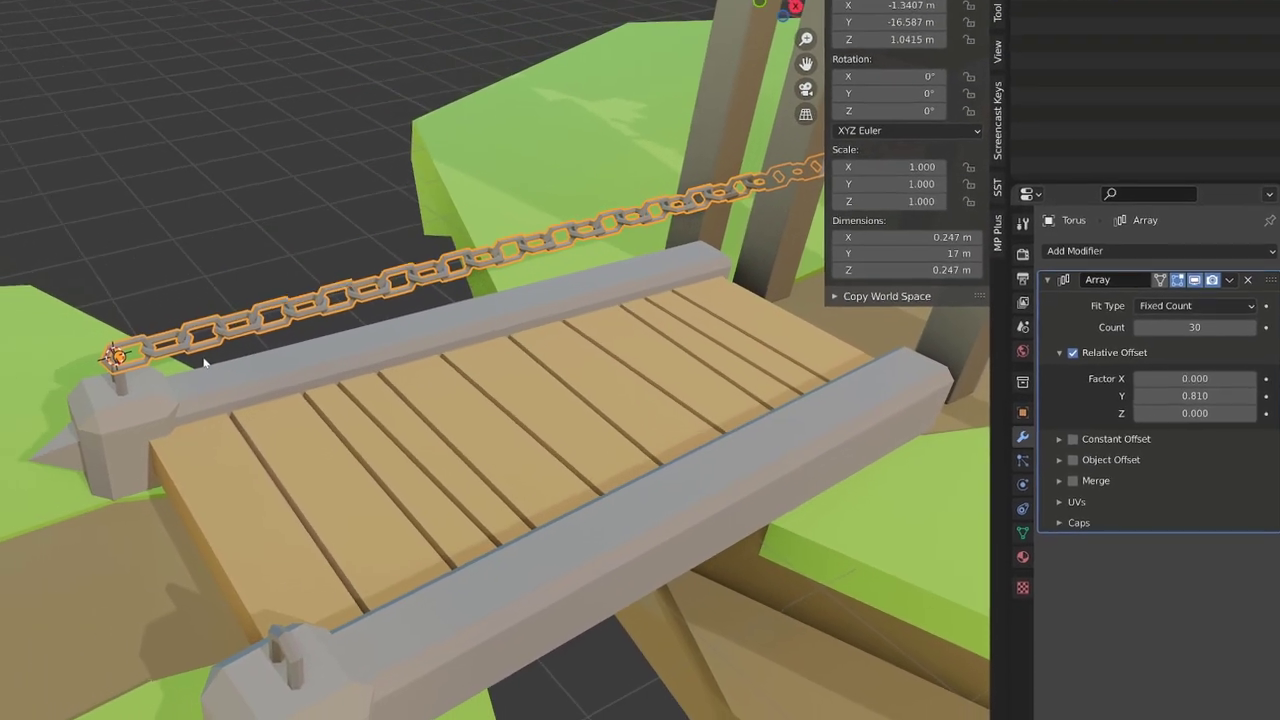
{"action": "key", "text": "shift+a"}
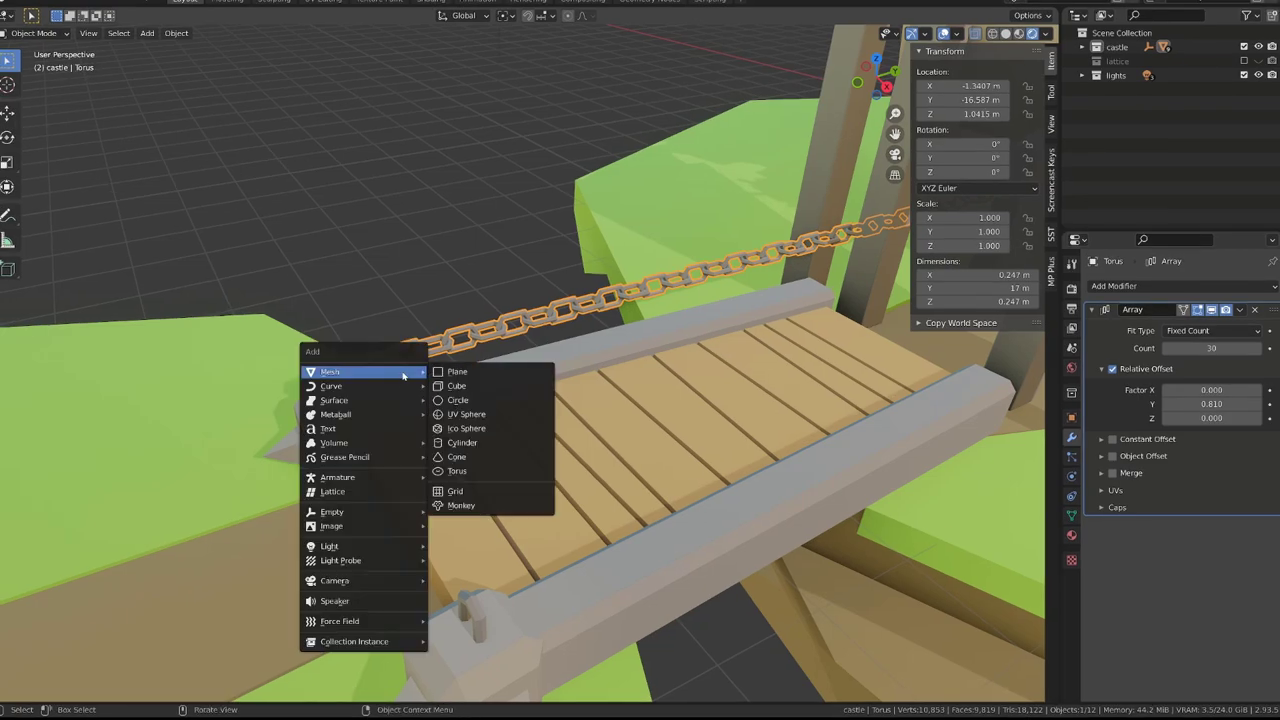
{"action": "mouse_move", "coordinate": [405, 386]}
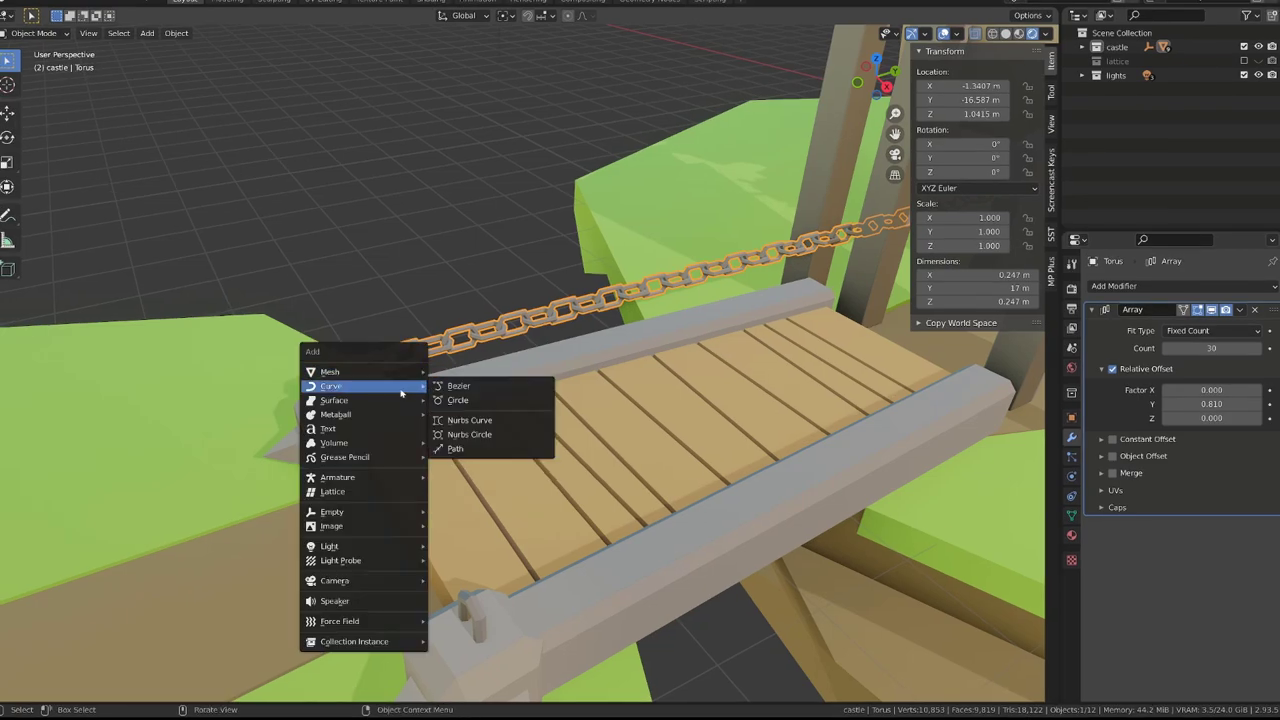
{"action": "left_click", "coordinate": [477, 388]}
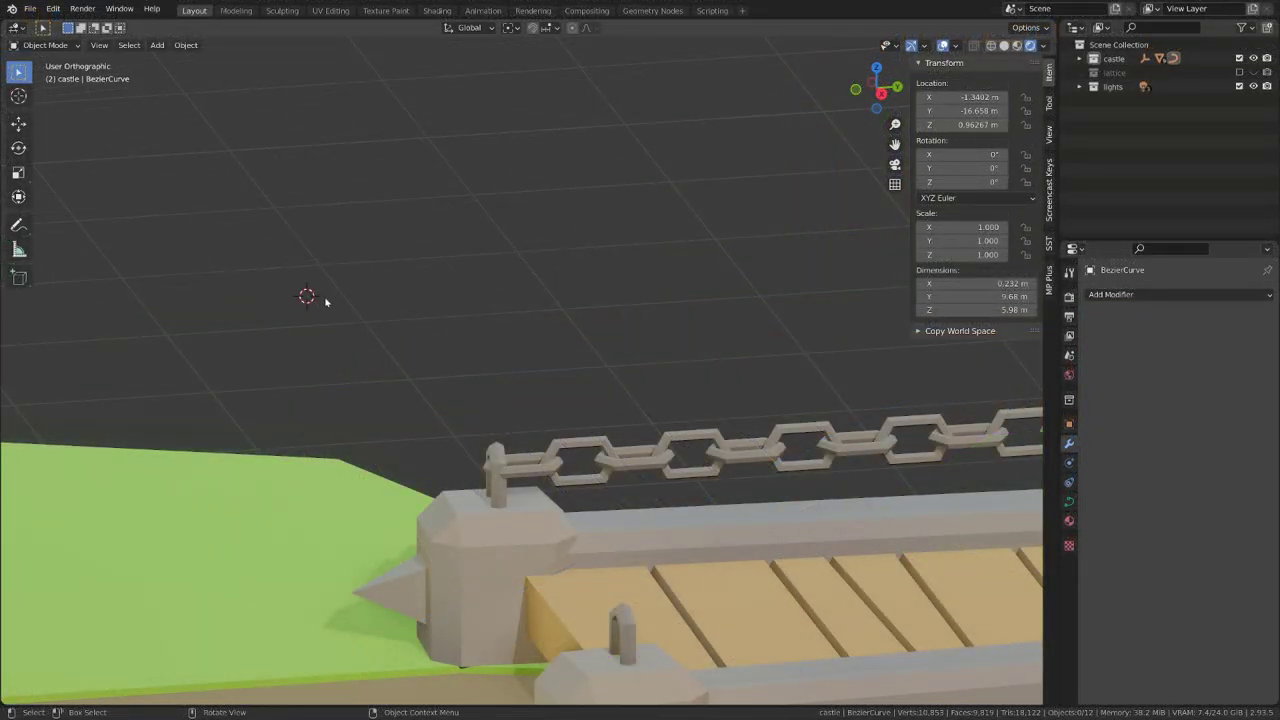
Add a trial Bézier curve at the 3D cursor away from the chain and delete it
{"action": "key", "text": "shift+a"}
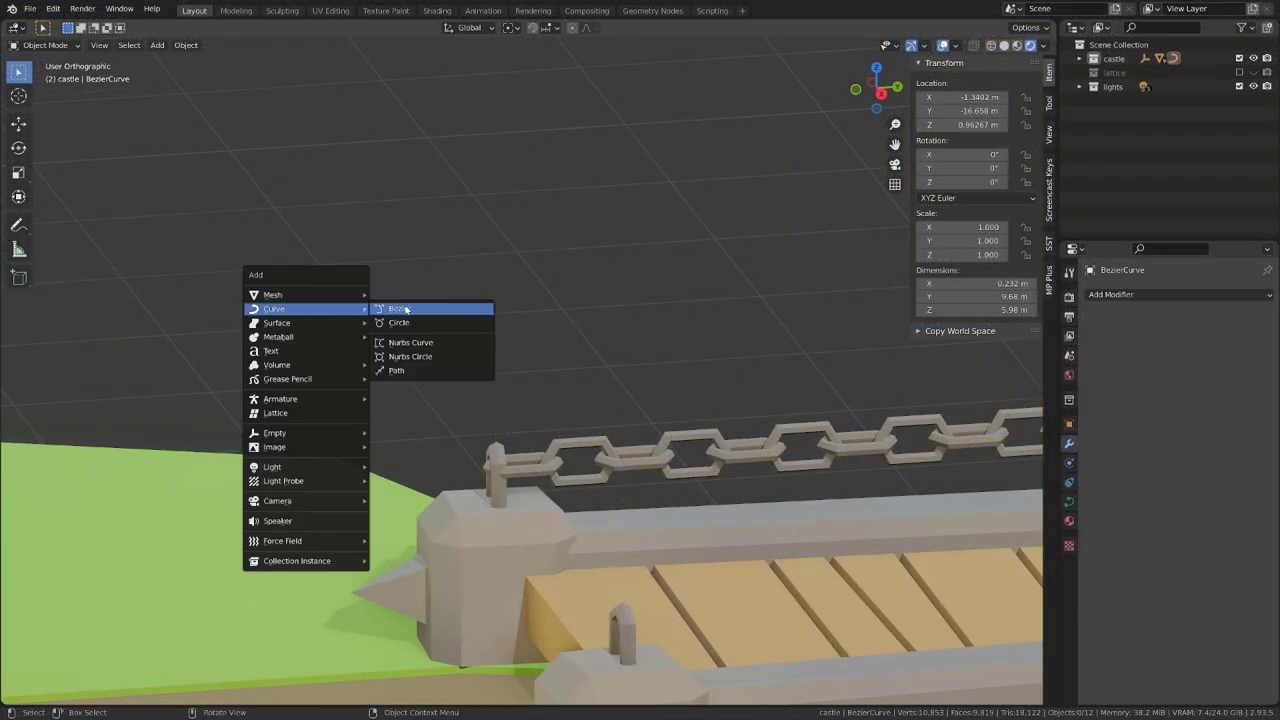
{"action": "left_click", "coordinate": [405, 310]}
{"action": "key", "text": "x"}
{"action": "left_click", "coordinate": [343, 297]}
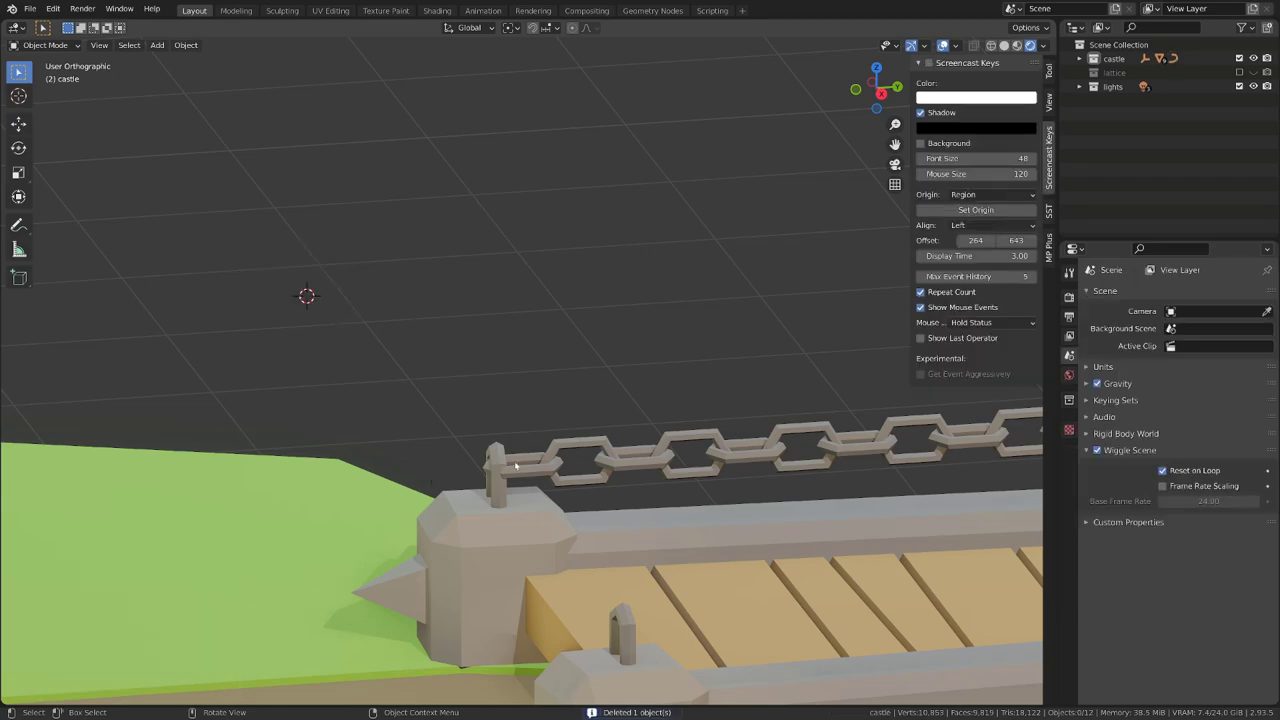
Snap the 3D cursor to the chain's origin and add a Bézier curve there
{"action": "left_click", "coordinate": [525, 460]}
{"action": "key", "text": "shift+s"}
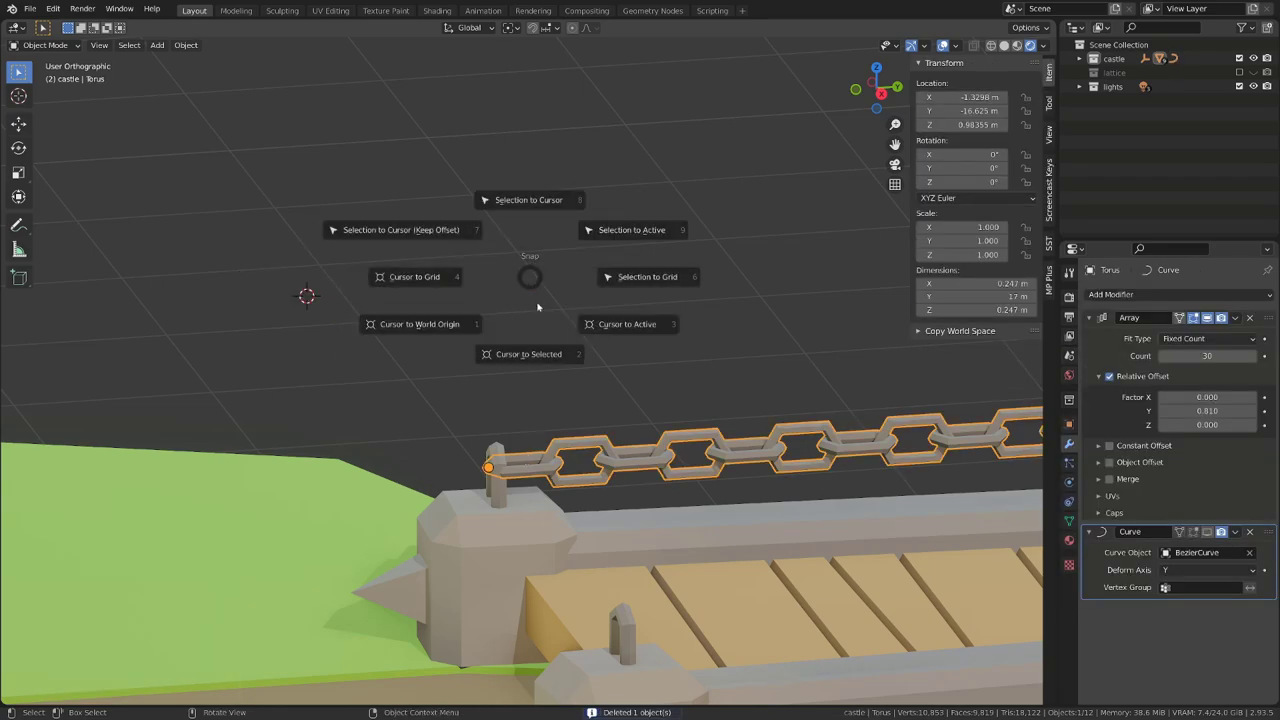
{"action": "left_click", "coordinate": [540, 354]}
{"action": "key", "text": "shift+a"}
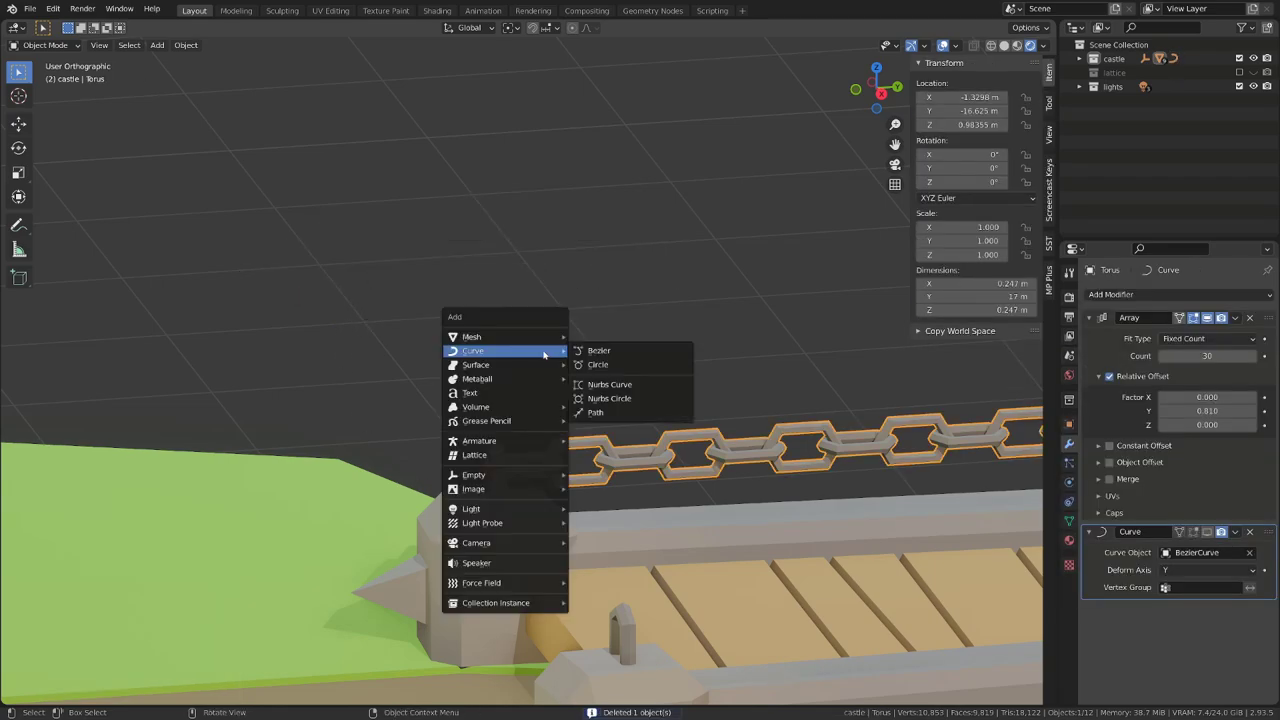
{"action": "left_click", "coordinate": [595, 352]}
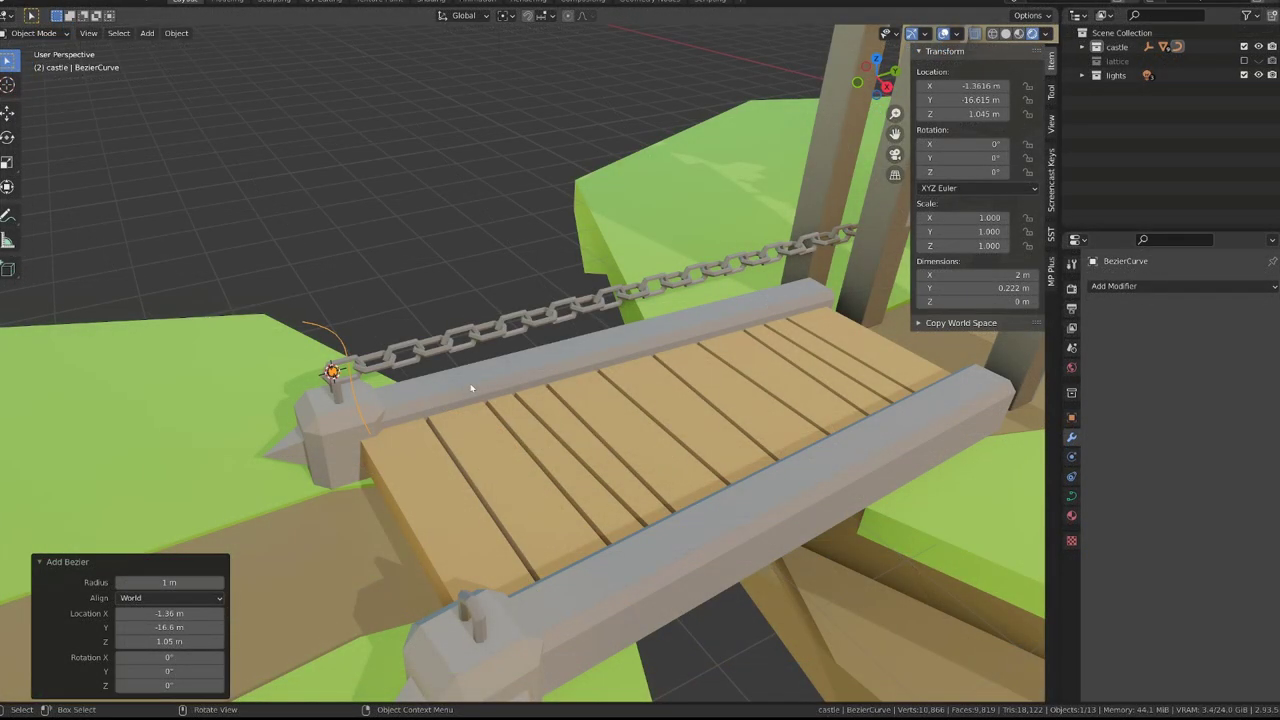
Rotate both control points of the new Bézier curve 90° around the Z axis in Edit Mode
{"action": "middle_click_drag", "start_coordinate": [420, 380], "coordinate": [543, 366]}
{"action": "scroll", "coordinate": [543, 366], "scroll_direction": "up", "scroll_amount": 4}
{"action": "key", "text": "Tab"}
{"action": "left_click", "coordinate": [343, 216]}
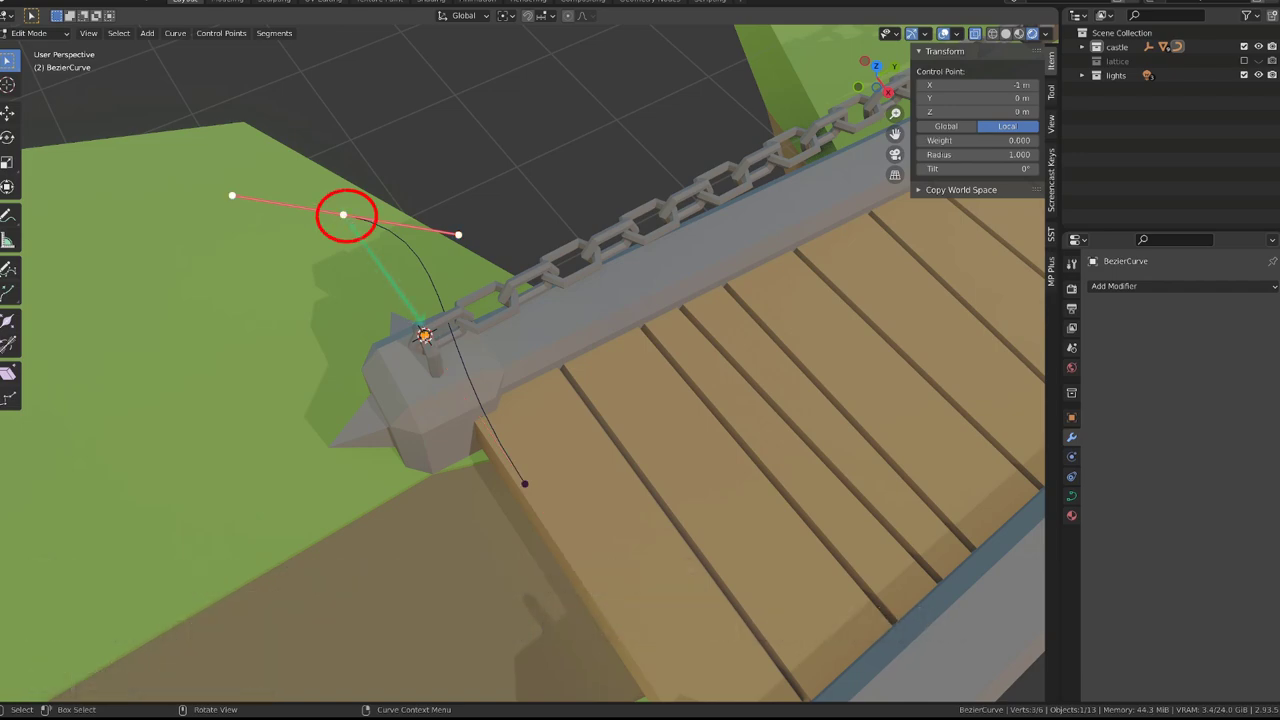
{"action": "left_click", "coordinate": [530, 481], "text": "shift"}
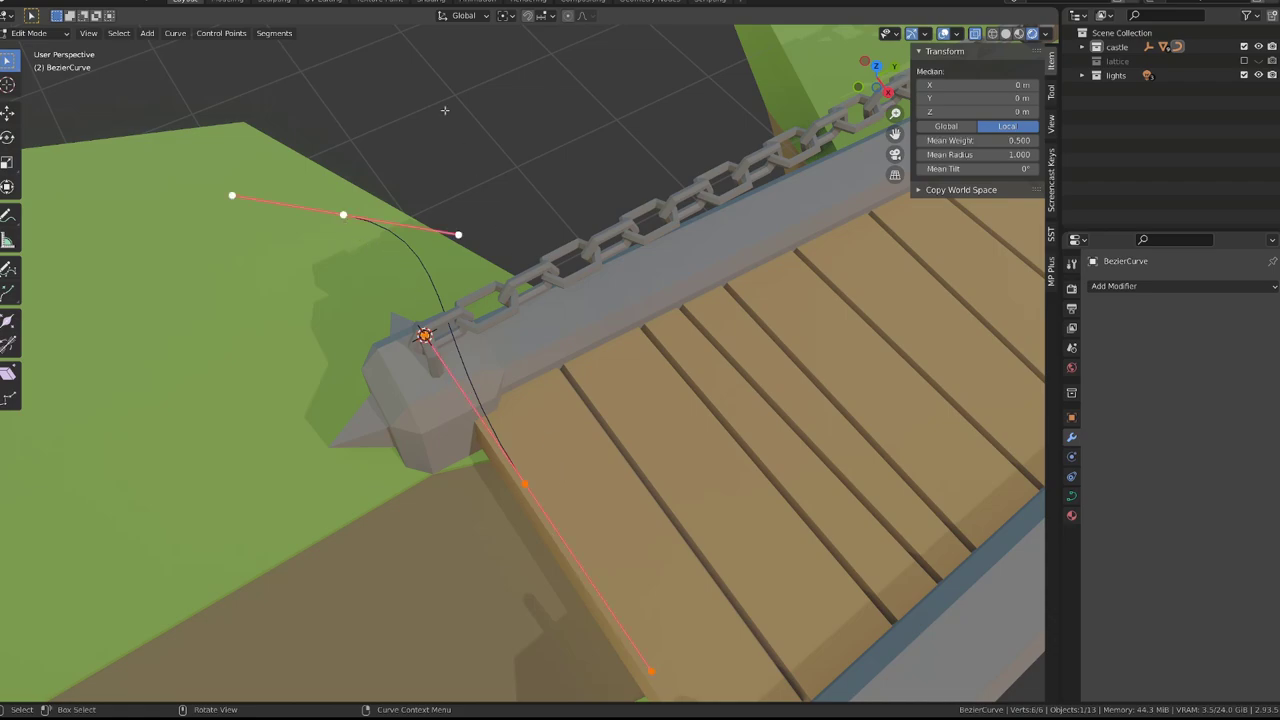
{"action": "left_click", "coordinate": [505, 16]}
{"action": "left_click", "coordinate": [537, 48]}
{"action": "key", "text": "r"}
{"action": "key", "text": "z"}
{"action": "key", "text": "9"}
{"action": "key", "text": "0"}
{"action": "key", "text": "Return"}
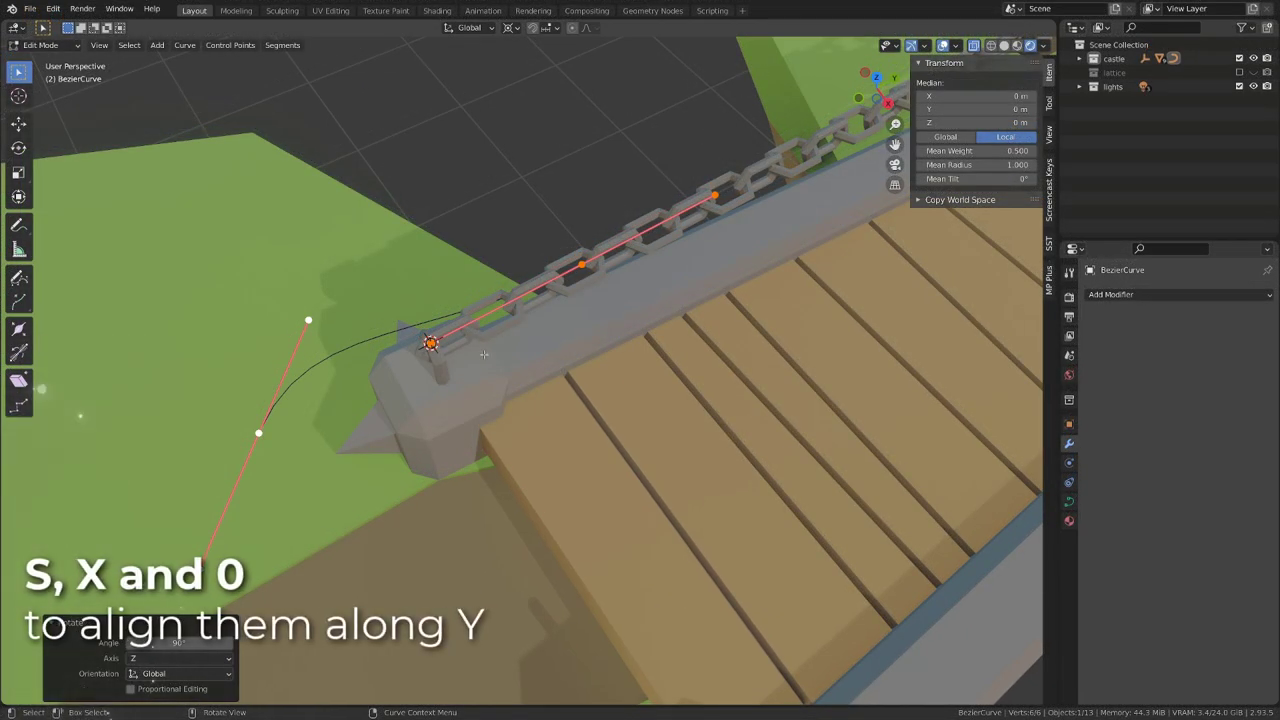
Flatten the curve's control points along Y by scaling them to 0 on the X axis
{"action": "key", "text": "a"}
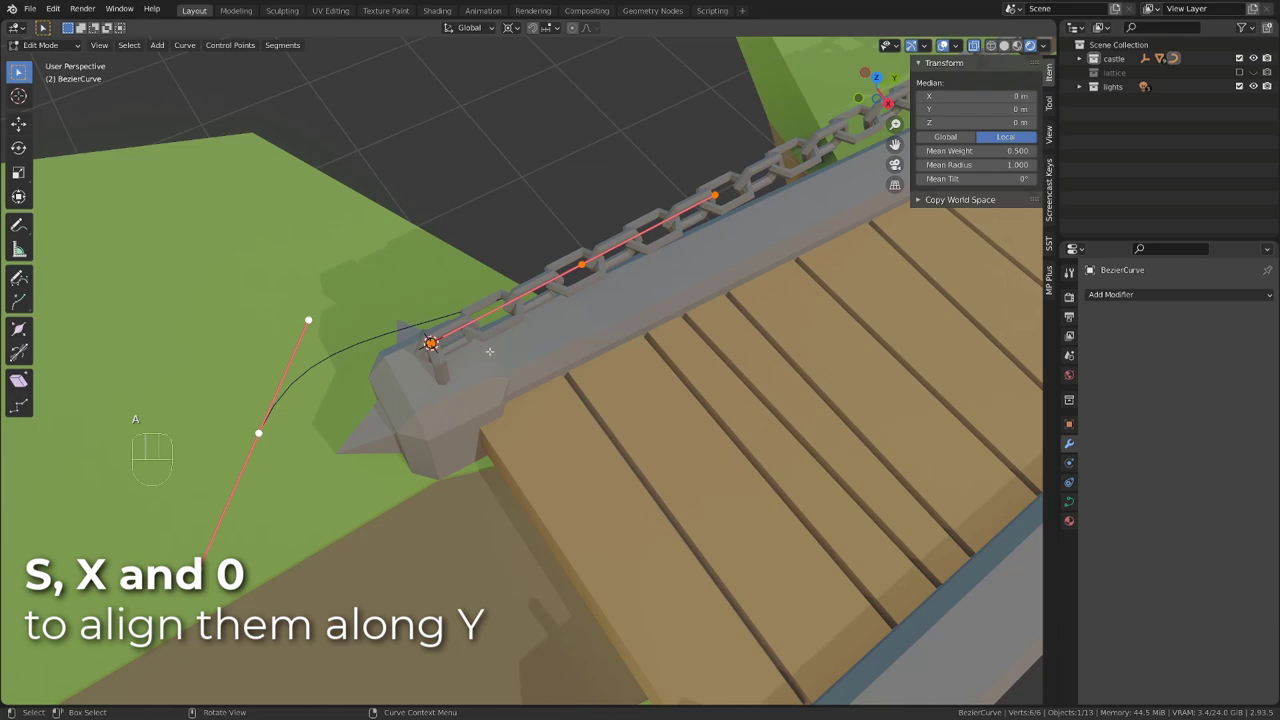
{"action": "key", "text": "s"}
{"action": "key", "text": "x"}
{"action": "key", "text": "0"}
{"action": "key", "text": "Return"}
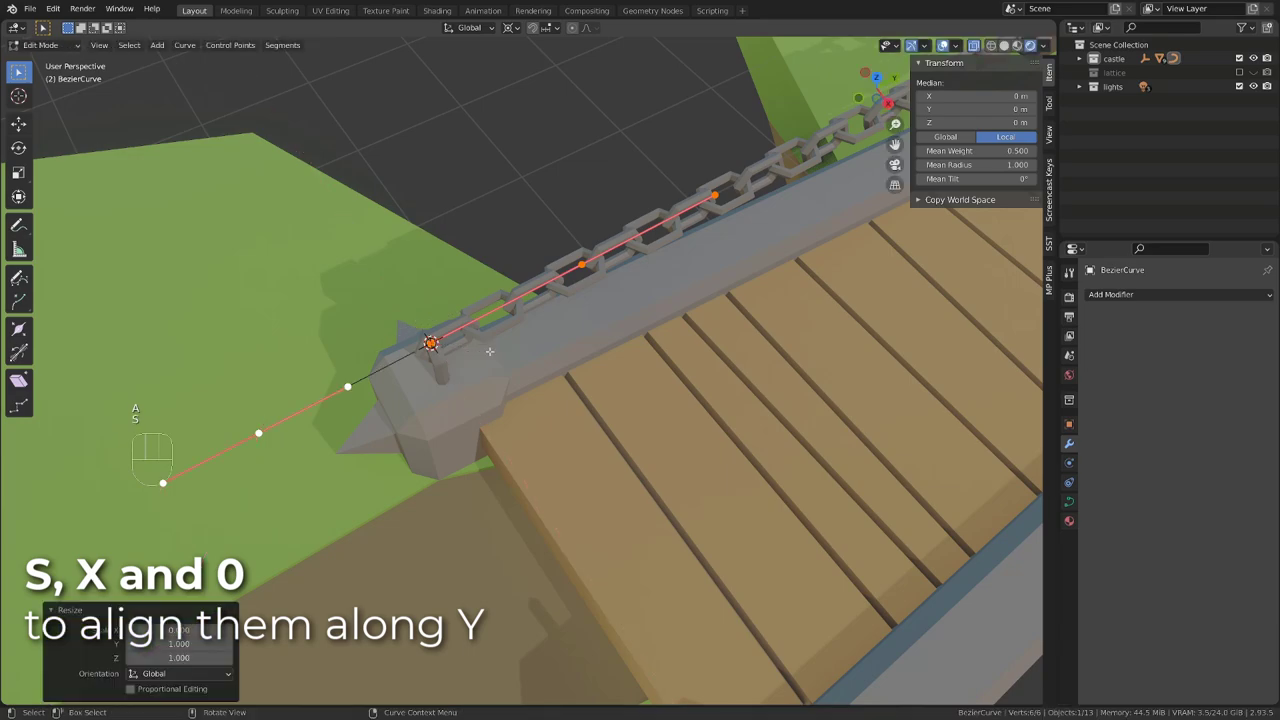
Snap the curve's starting control point to the 3D cursor at the chain's origin
{"action": "left_click", "coordinate": [258, 432]}
{"action": "key", "text": "shift+s"}
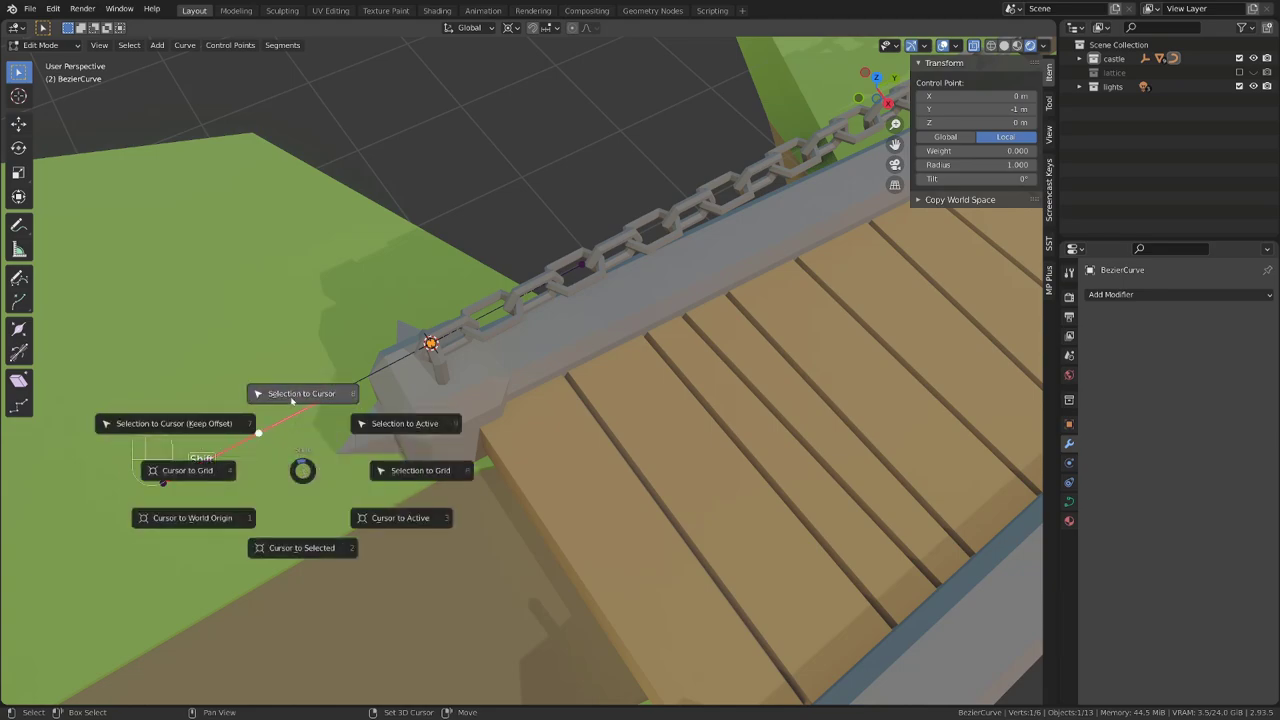
{"action": "left_click", "coordinate": [292, 398]}
Move the curve's far control point about 2.97 m along the Y axis, following the chain
{"action": "middle_click_drag", "start_coordinate": [403, 344], "coordinate": [590, 305]}
{"action": "left_click", "coordinate": [550, 207]}
{"action": "key", "text": "g"}
{"action": "key", "text": "y"}
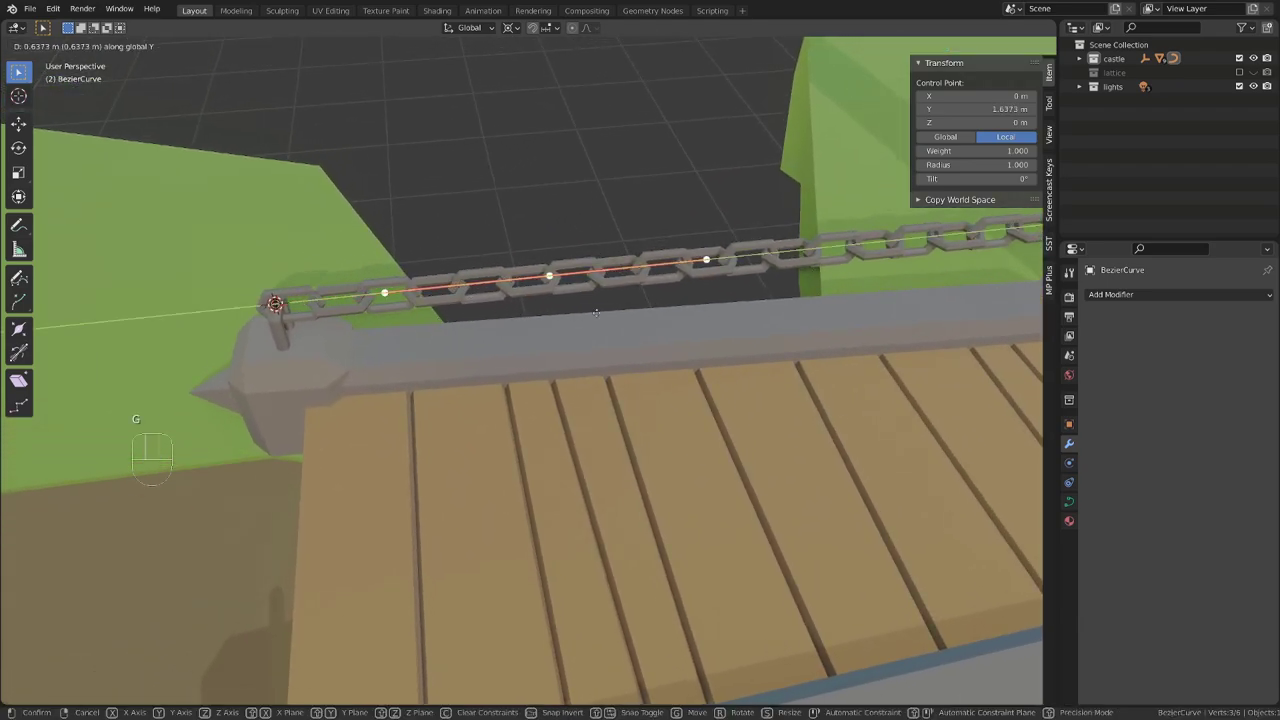
{"action": "left_click", "coordinate": [920, 290]}
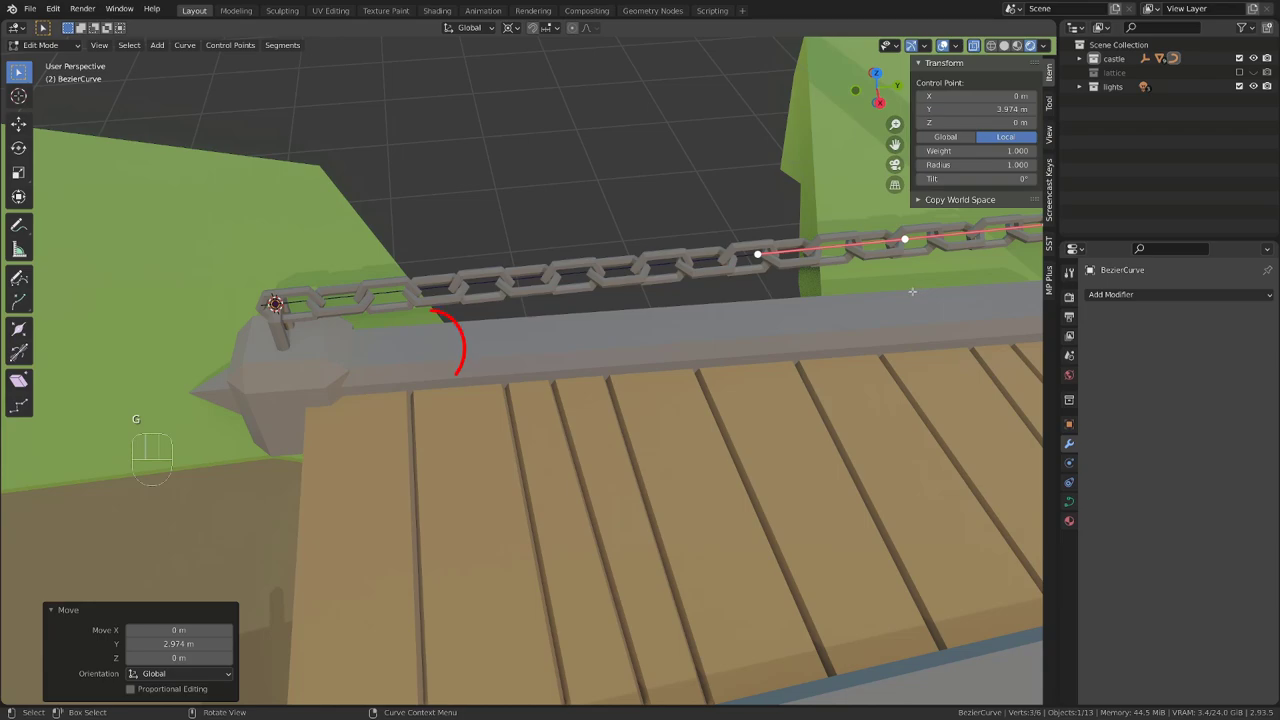
Parent the chain to the Bézier curve with Curve Deform and set the Curve modifier's deform axis to Y
{"action": "scroll", "coordinate": [912, 291], "scroll_direction": "down", "scroll_amount": 5}
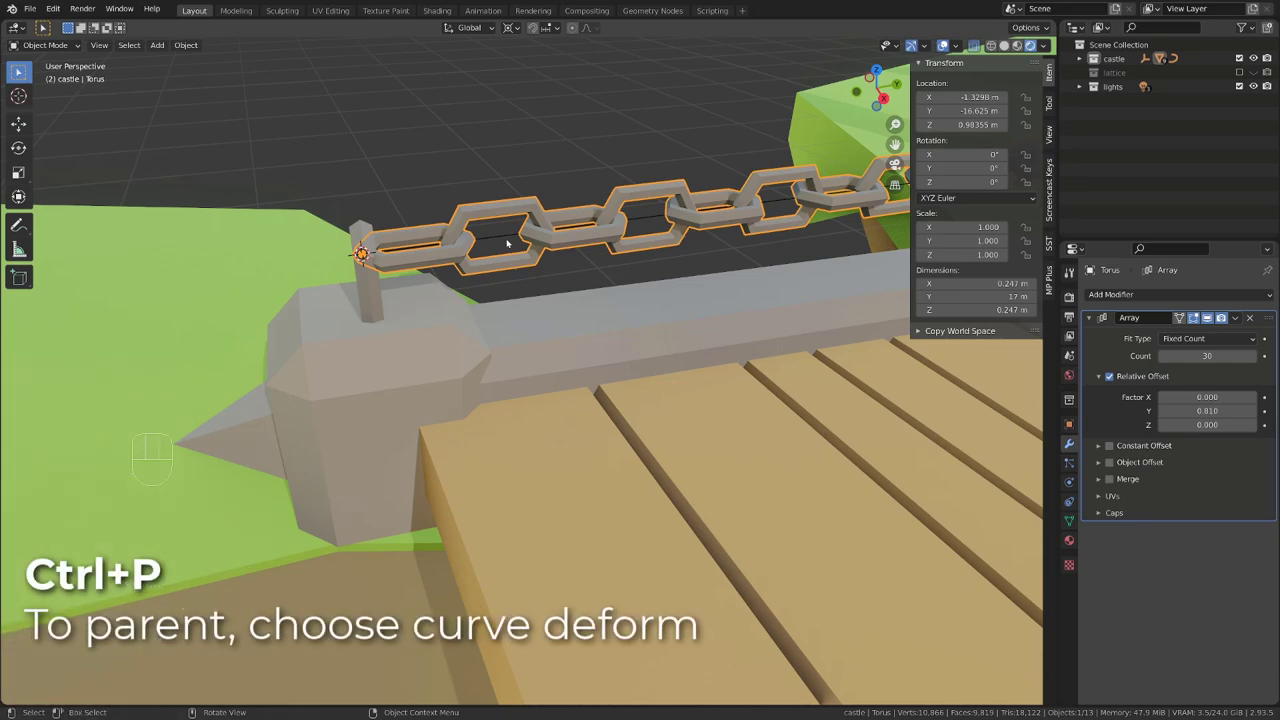
{"action": "left_click", "coordinate": [498, 237], "text": "shift"}
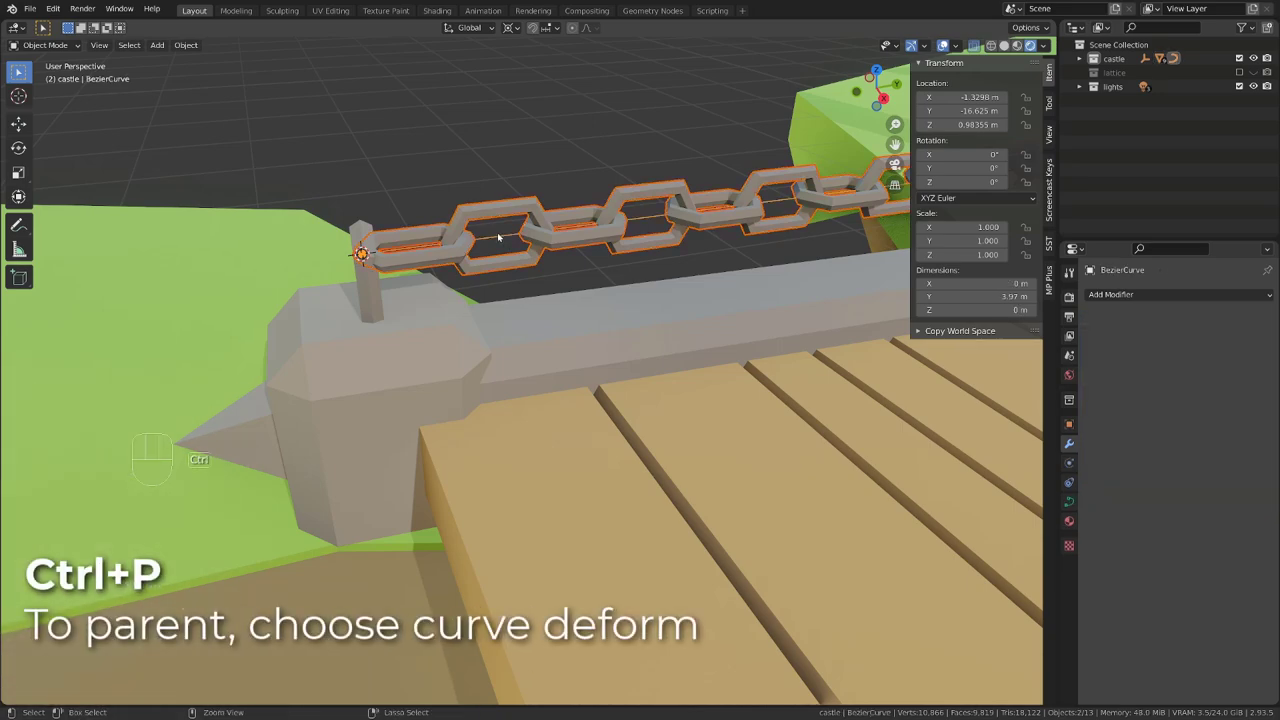
{"action": "key", "text": "ctrl+p"}
{"action": "left_click", "coordinate": [498, 237]}
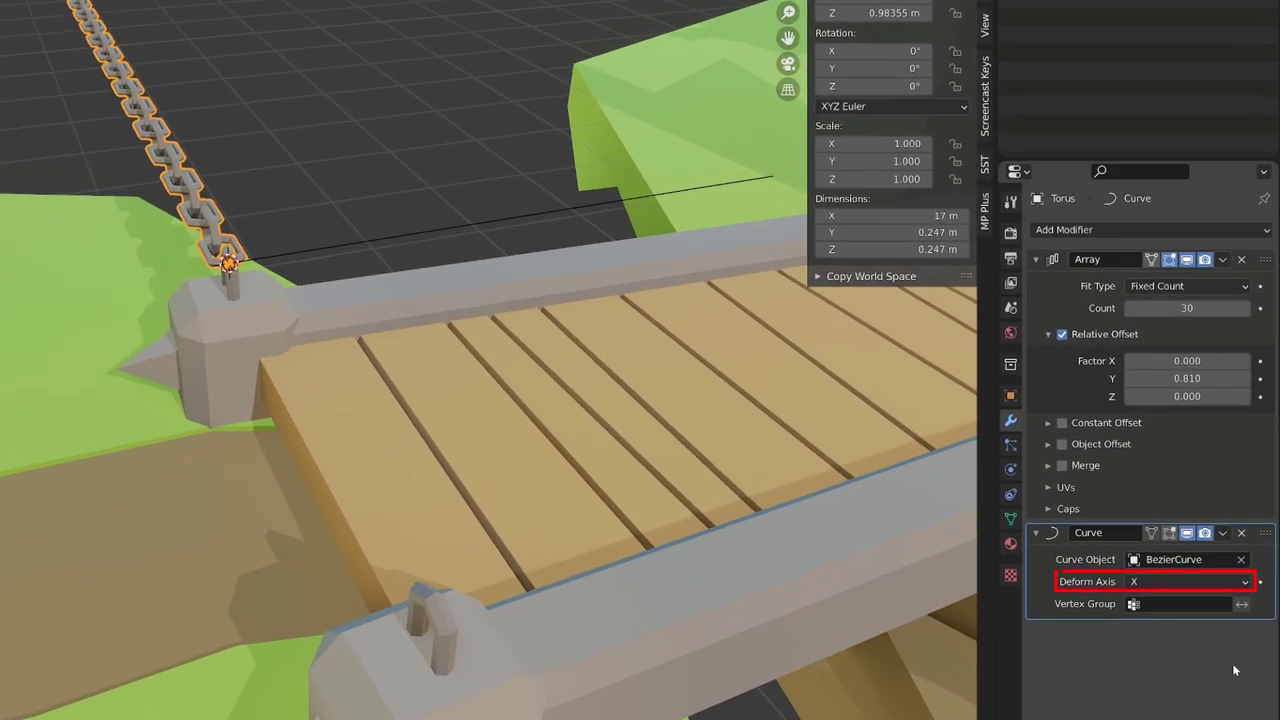
{"action": "left_click", "coordinate": [1191, 584]}
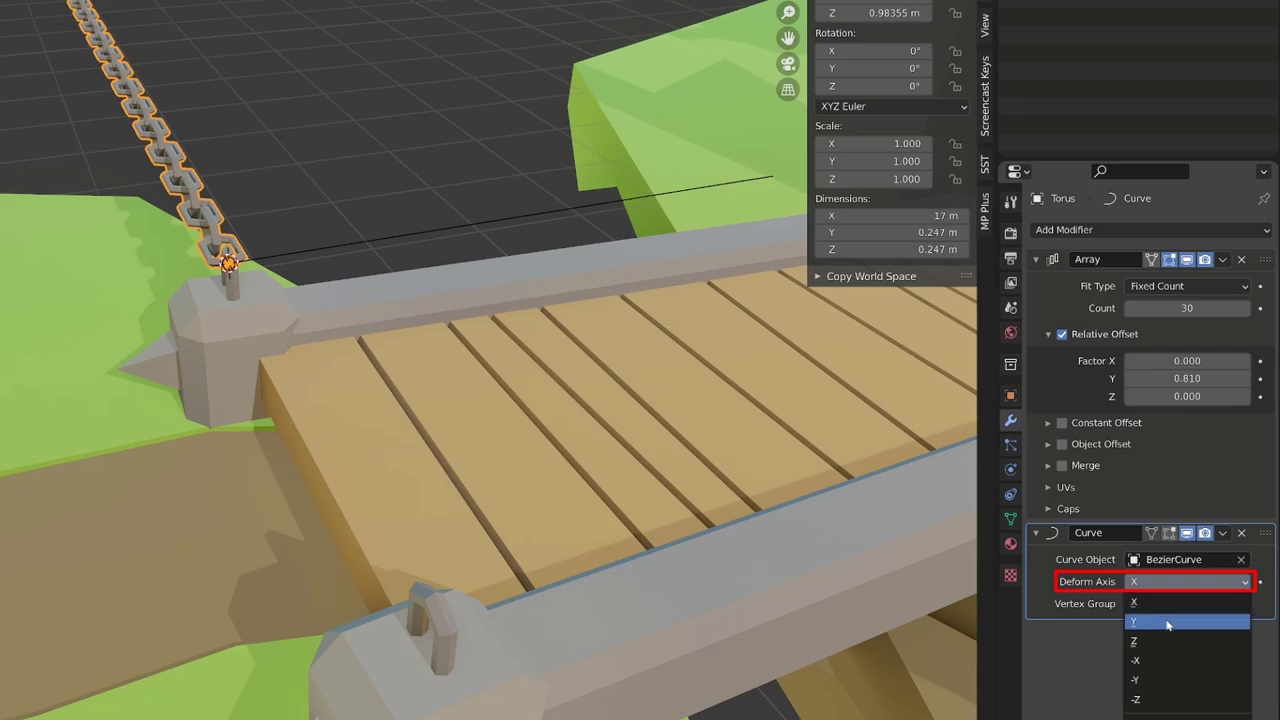
{"action": "left_click", "coordinate": [1170, 620]}
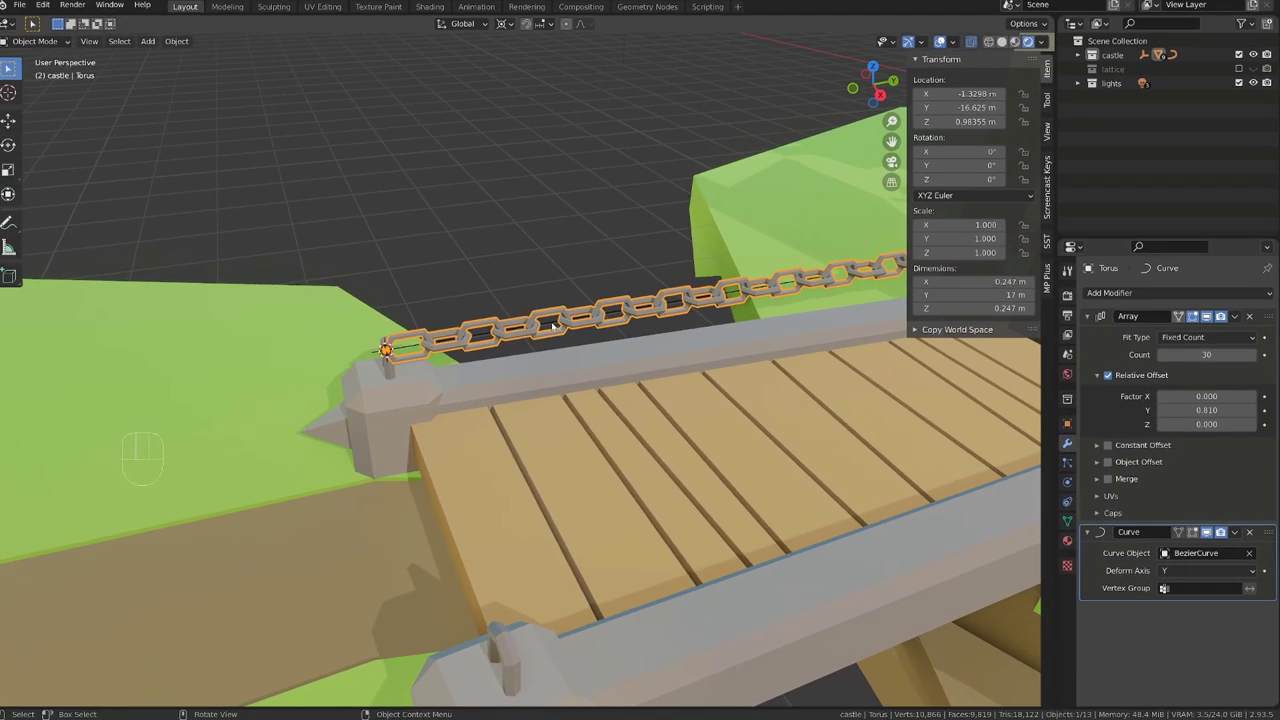
Open the Bézier curve inside the chain for control-point editing
{"action": "left_click", "coordinate": [552, 326]}
{"action": "key", "text": "Tab"}
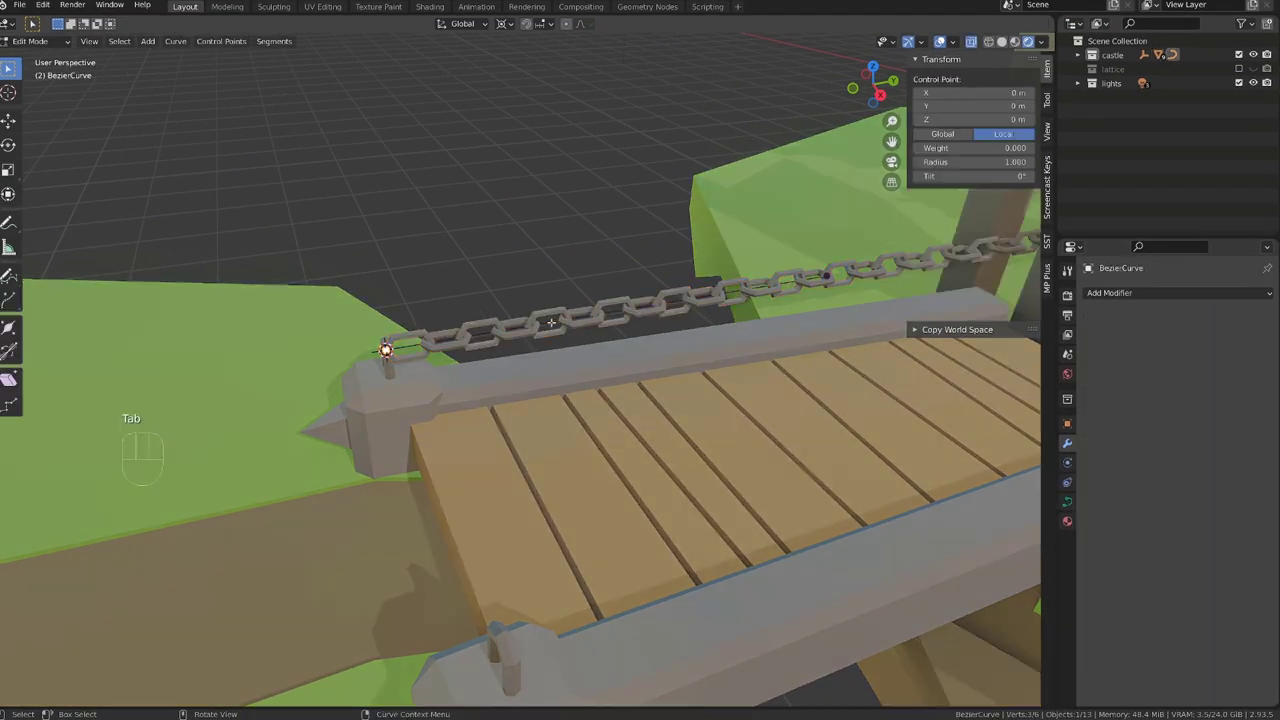
{"action": "scroll", "coordinate": [688, 317], "scroll_direction": "down", "scroll_amount": 4}
{"action": "middle_click_drag", "start_coordinate": [688, 317], "coordinate": [450, 346], "text": "shift"}
Try moving the curve's far control point and rotating its handles by about 33.5° to test the chain's deformation
{"action": "left_click", "coordinate": [448, 345]}
{"action": "key", "text": "g"}
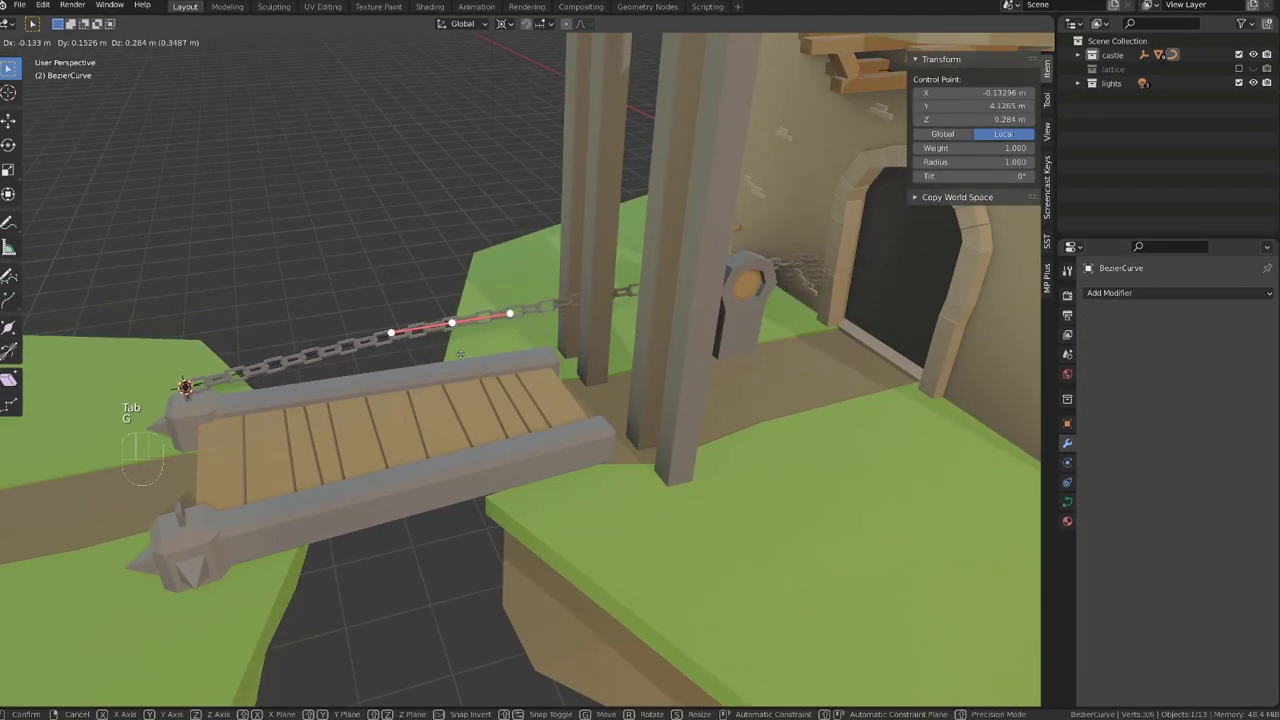
{"action": "left_click", "coordinate": [505, 322]}
{"action": "key", "text": "r"}
{"action": "left_click", "coordinate": [510, 24]}
{"action": "left_click", "coordinate": [540, 77]}
{"action": "key", "text": "r"}
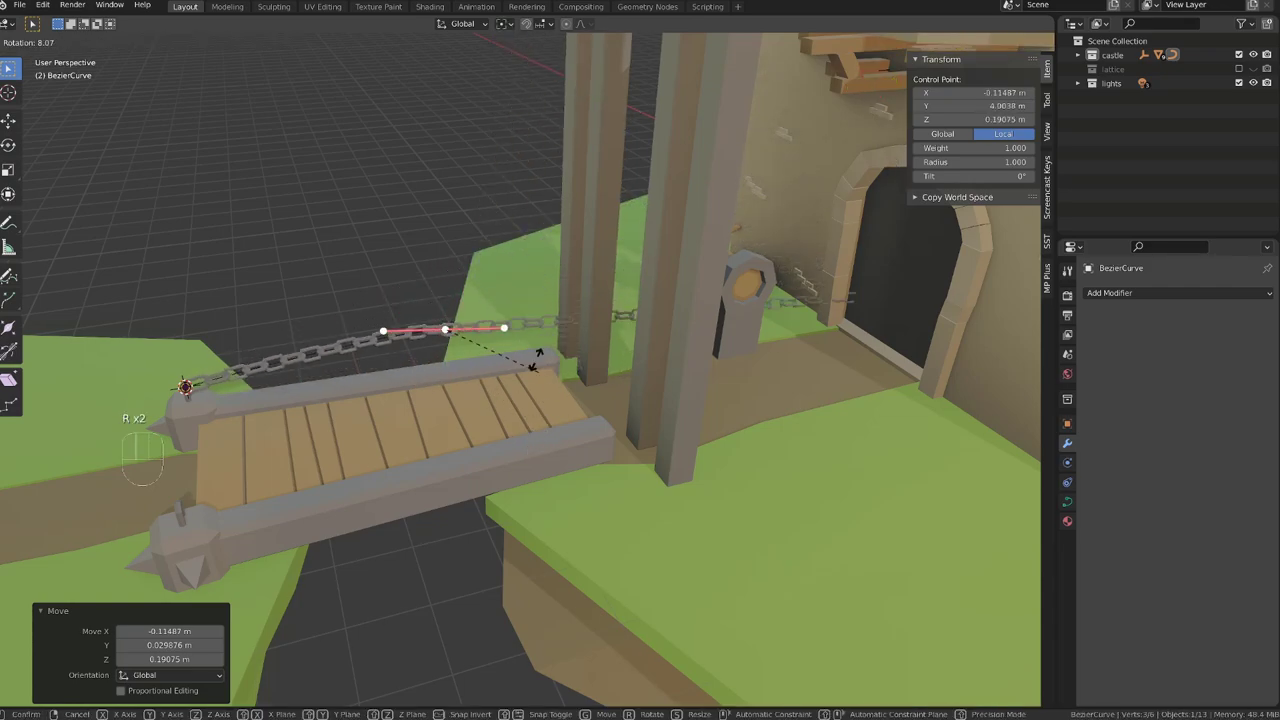
{"action": "key", "text": "r"}
{"action": "right_click", "coordinate": [643, 432]}
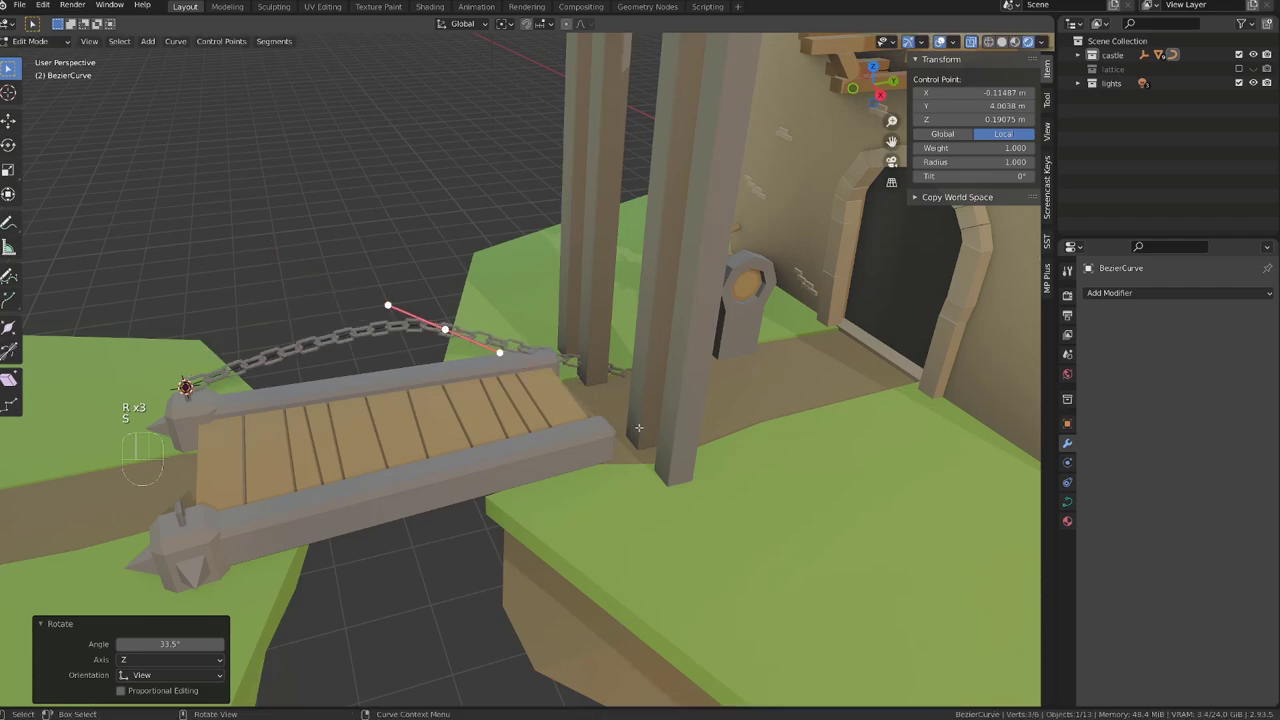
Try clearing the far control point's transforms, and undo its test rotation and move
{"action": "key", "text": "alt+r"}
{"action": "key", "text": "alt+g"}
{"action": "key", "text": "alt+s"}
{"action": "right_click", "coordinate": [390, 414]}
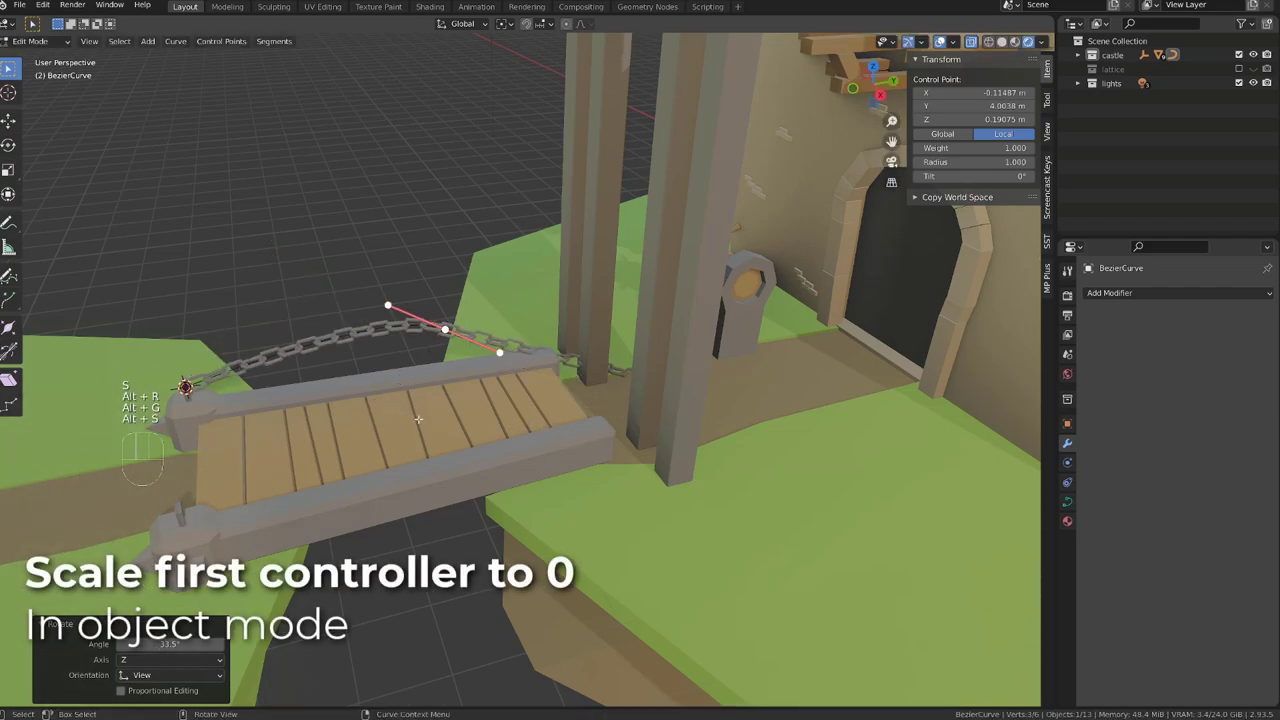
{"action": "middle_click_drag", "start_coordinate": [418, 416], "coordinate": [620, 385], "text": "shift"}
{"action": "key", "text": "ctrl+z"}
{"action": "key", "text": "ctrl+z"}
Collapse the handles of the curve's first control point at the drawbridge end by scaling them to 0
{"action": "left_click_drag", "start_coordinate": [300, 280], "coordinate": [490, 428]}
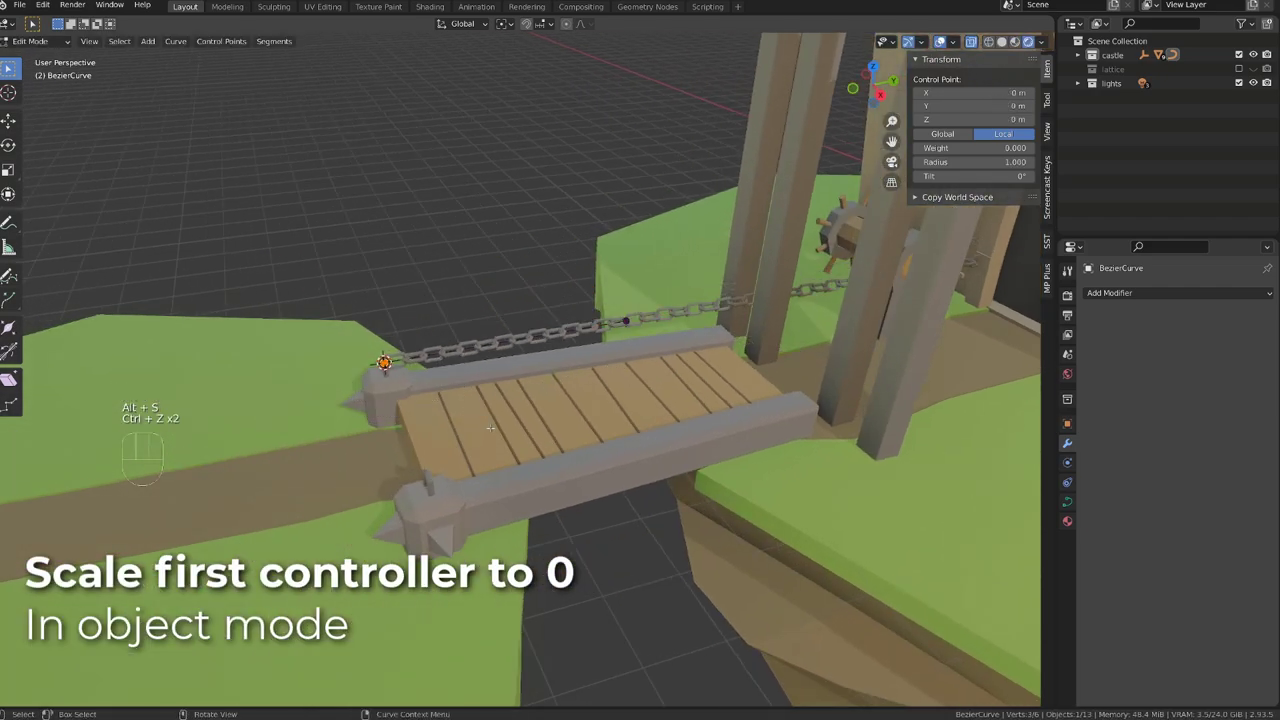
{"action": "scroll", "coordinate": [465, 327], "scroll_direction": "up", "scroll_amount": 4}
{"action": "key", "text": "s"}
{"action": "key", "text": "0"}
{"action": "key", "text": "Return"}
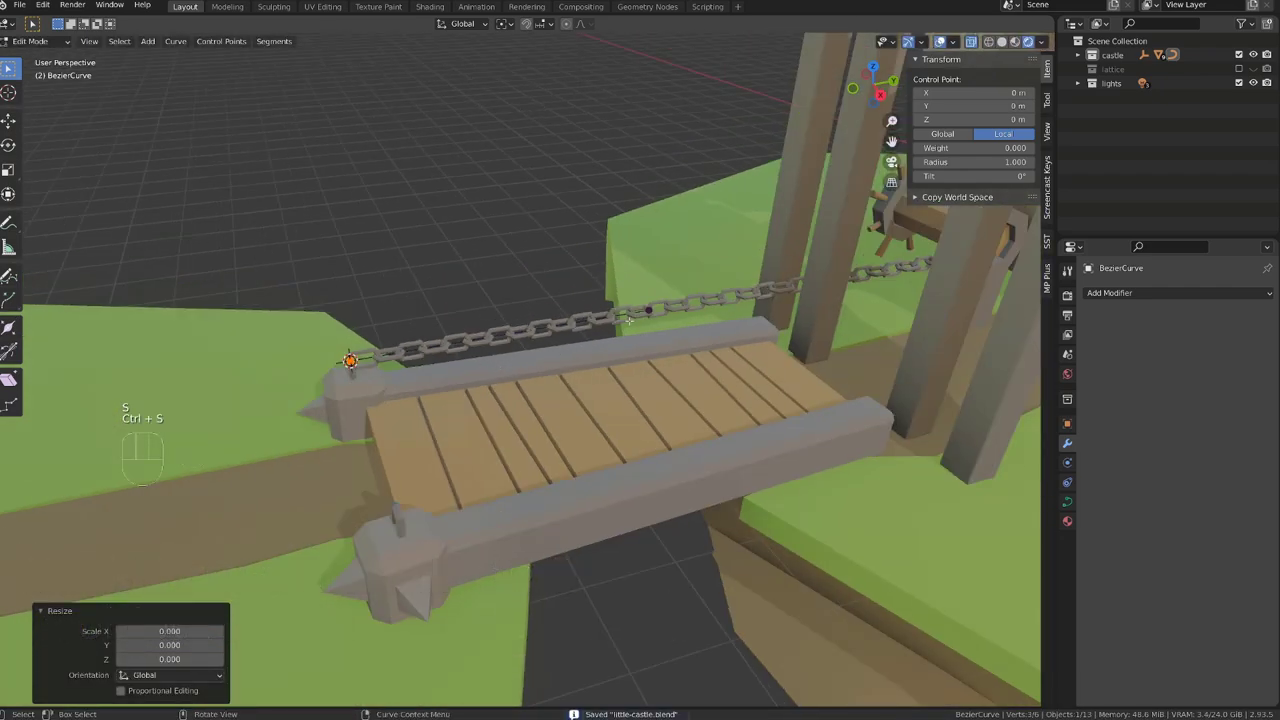
Move the curve's far control point to the top of the gate posts, at about Y 6.32 m and Z 5.83 m
{"action": "left_click", "coordinate": [648, 311]}
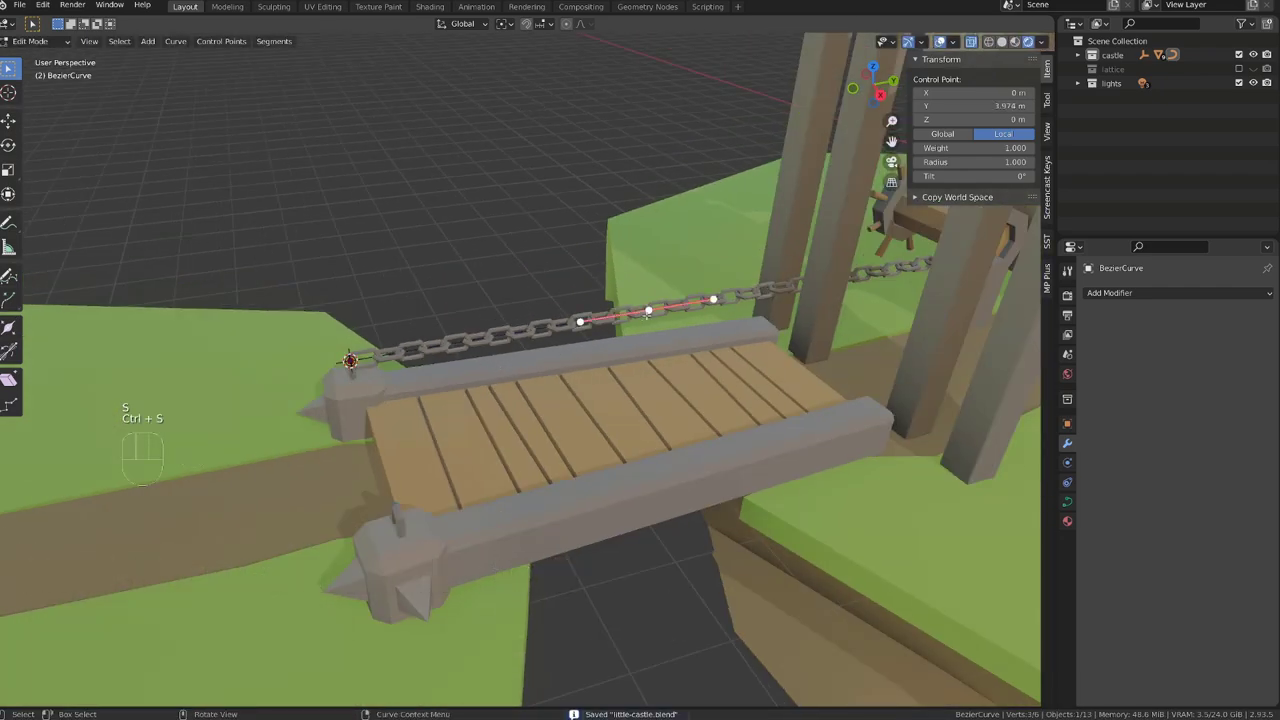
{"action": "key", "text": "KP_3"}
{"action": "key", "text": "KP_5"}
{"action": "middle_click_drag", "start_coordinate": [678, 309], "coordinate": [558, 508], "text": "shift"}
{"action": "key", "text": "g"}
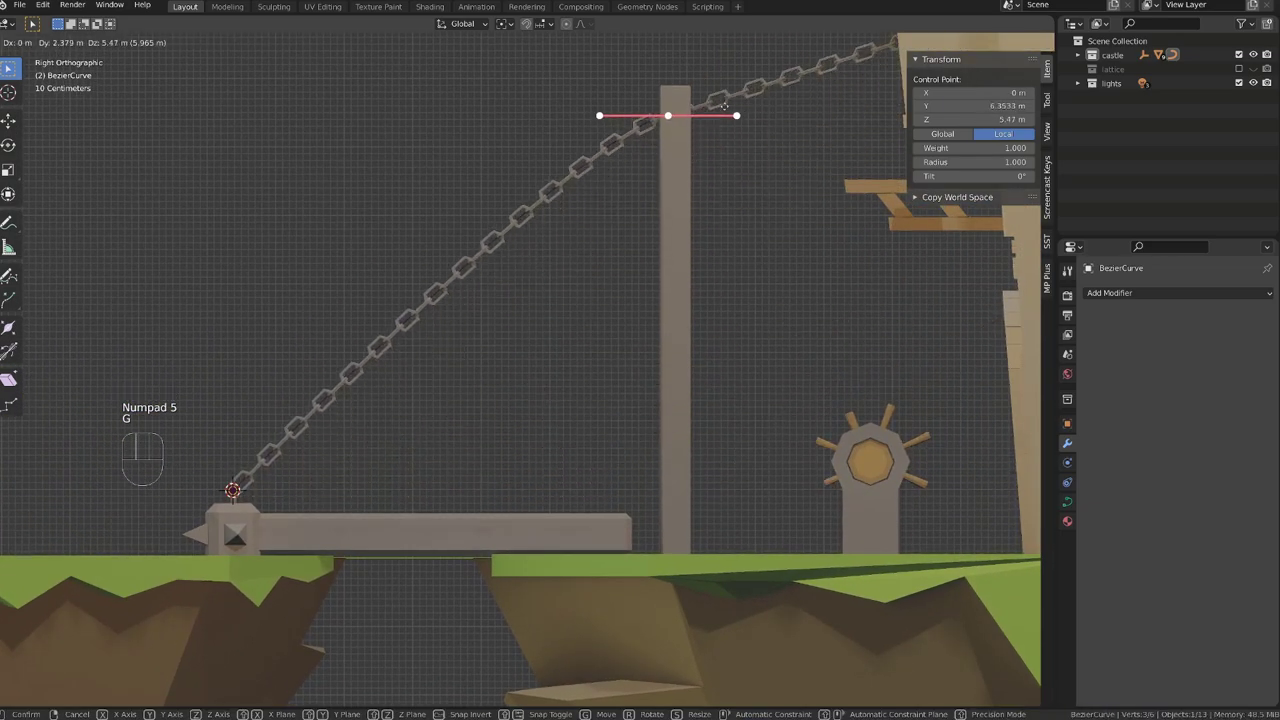
{"action": "left_click", "coordinate": [726, 91]}
{"action": "middle_click_drag", "start_coordinate": [726, 91], "coordinate": [753, 142], "text": "alt"}
{"action": "key", "text": "g"}
{"action": "left_click", "coordinate": [755, 141]}
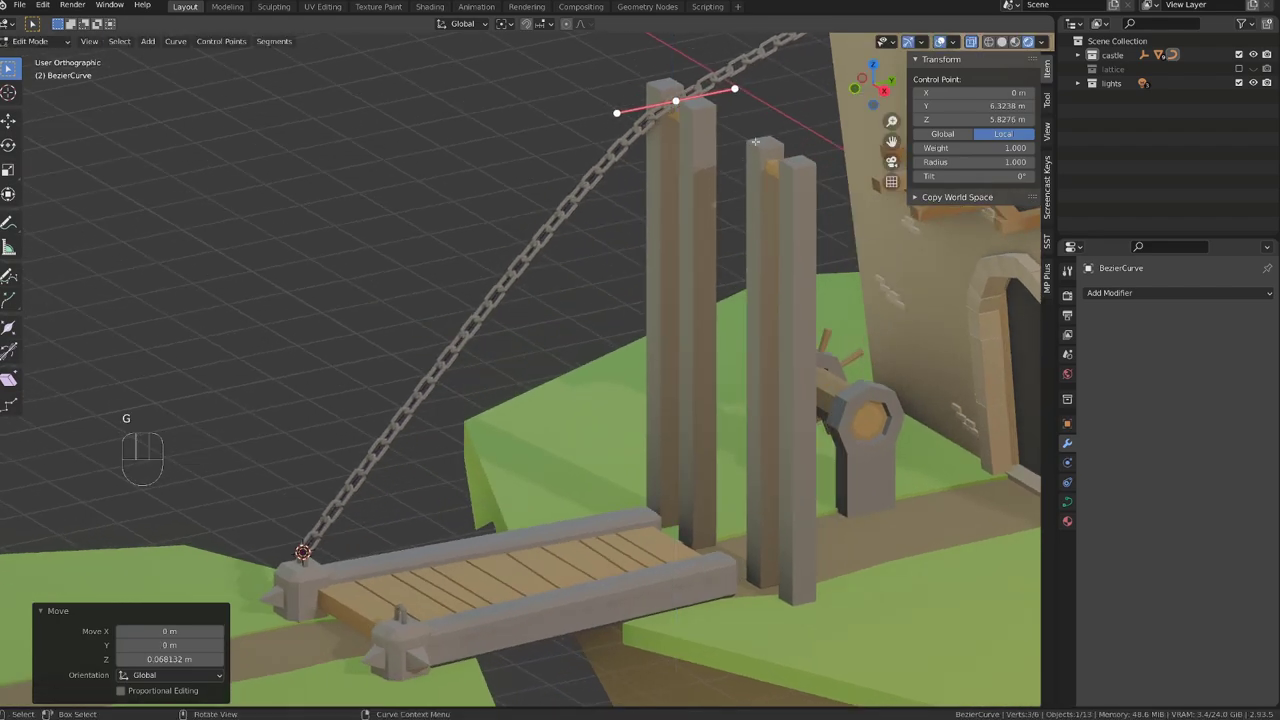
Collapse the handles of the control point on top of the gate posts by scaling them to 0
{"action": "key", "text": "s"}
{"action": "left_click", "coordinate": [687, 122]}
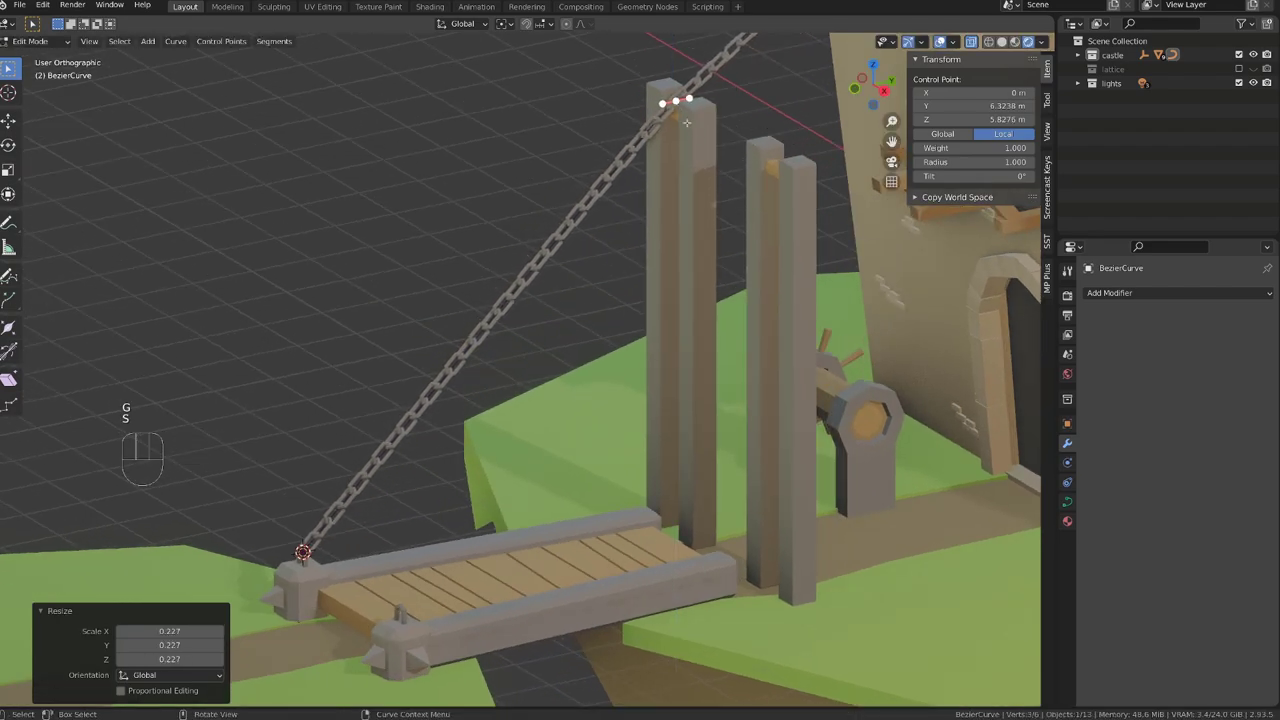
{"action": "key", "text": "s"}
{"action": "key", "text": "0"}
{"action": "key", "text": "Return"}
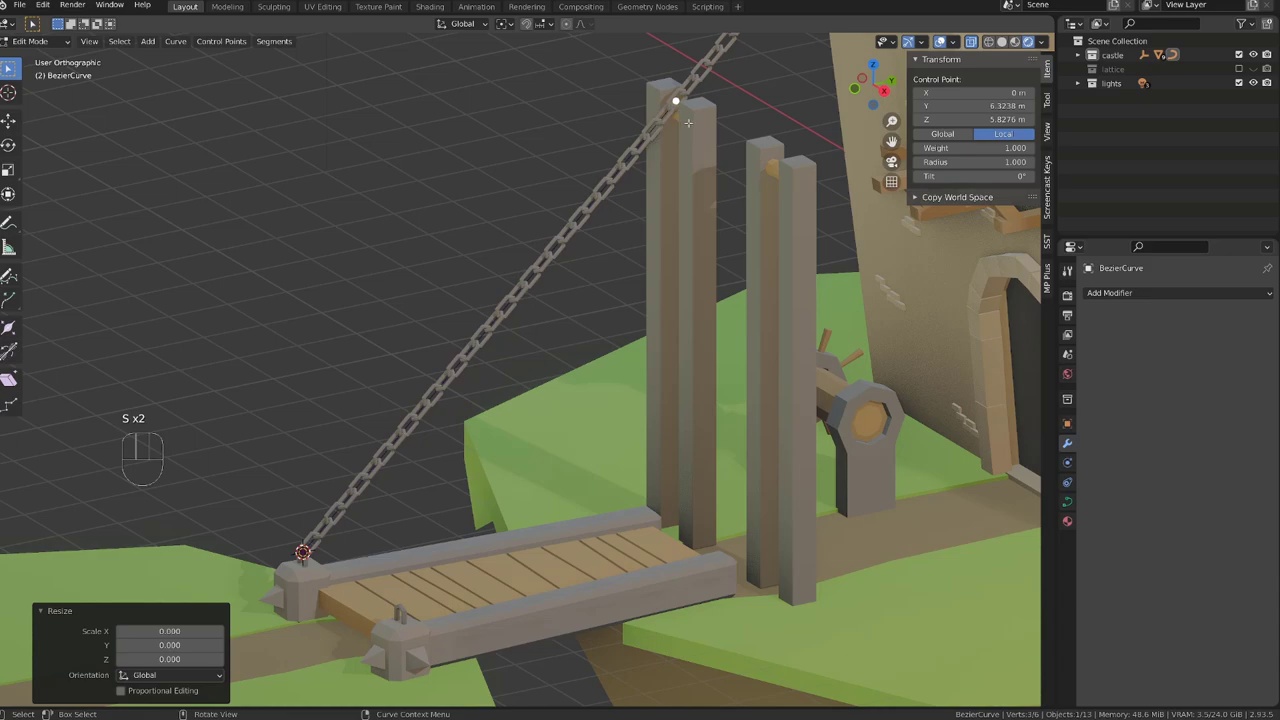
Extrude a new control point from the post top toward the castle, about 0.88 m along Y and 0.10 m up
{"action": "scroll", "coordinate": [688, 123], "scroll_direction": "down", "scroll_amount": 3}
{"action": "middle_click_drag", "start_coordinate": [669, 178], "coordinate": [611, 222]}
{"action": "middle_click_drag", "start_coordinate": [611, 222], "coordinate": [570, 307], "text": "shift"}
{"action": "scroll", "coordinate": [570, 307], "scroll_direction": "up", "scroll_amount": 4}
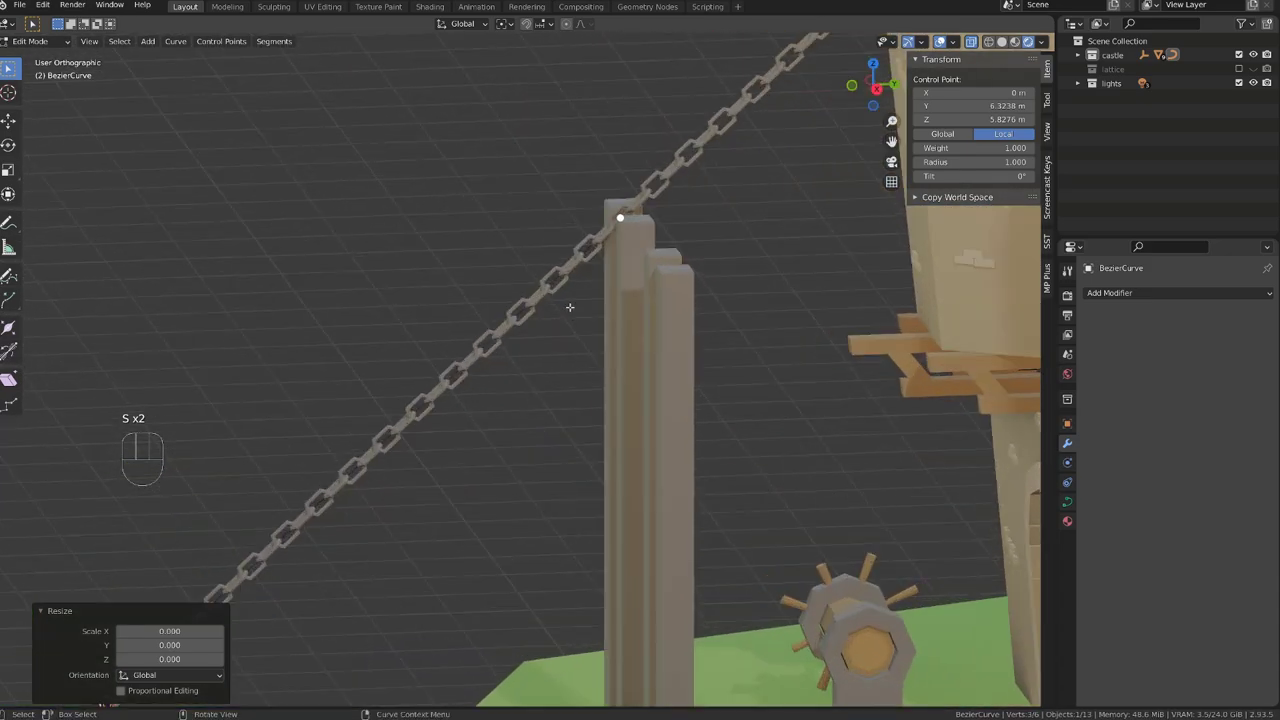
{"action": "key", "text": "e"}
{"action": "left_click", "coordinate": [645, 275]}
{"action": "key", "text": "s"}
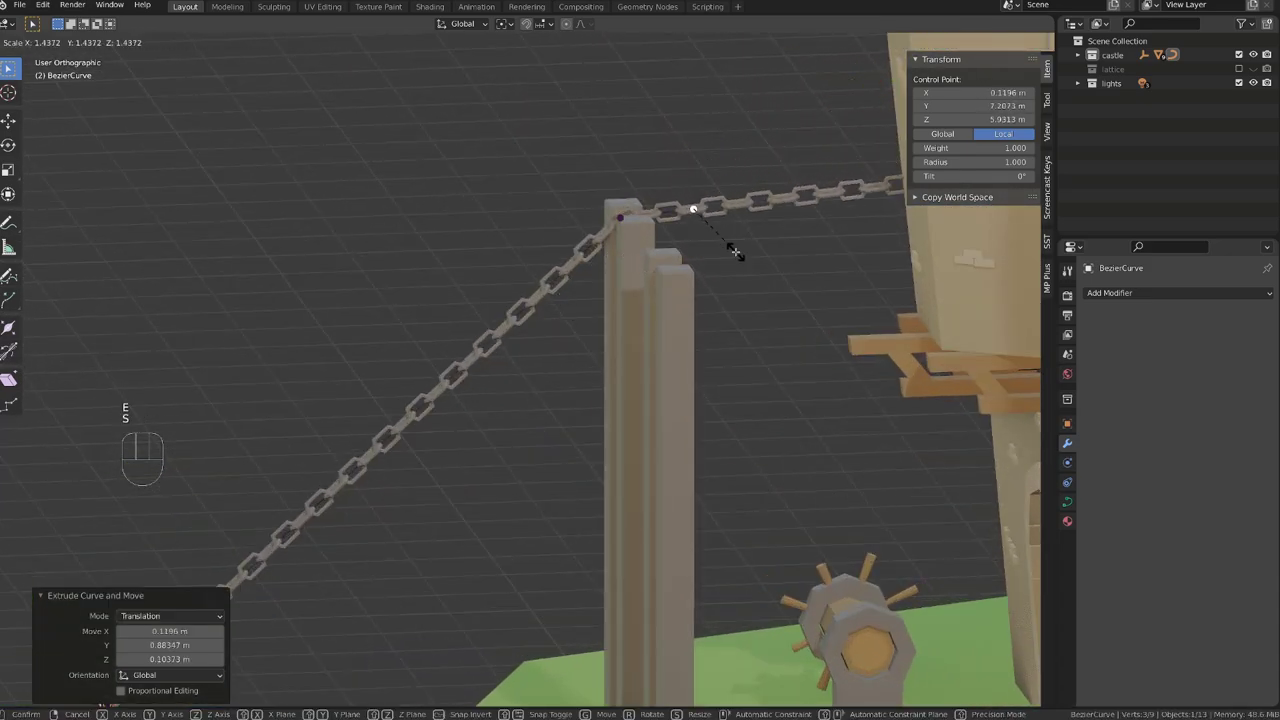
{"action": "right_click", "coordinate": [735, 252]}
Set the new control point's handle type to Automatic and change it to Aligned
{"action": "key", "text": "v"}
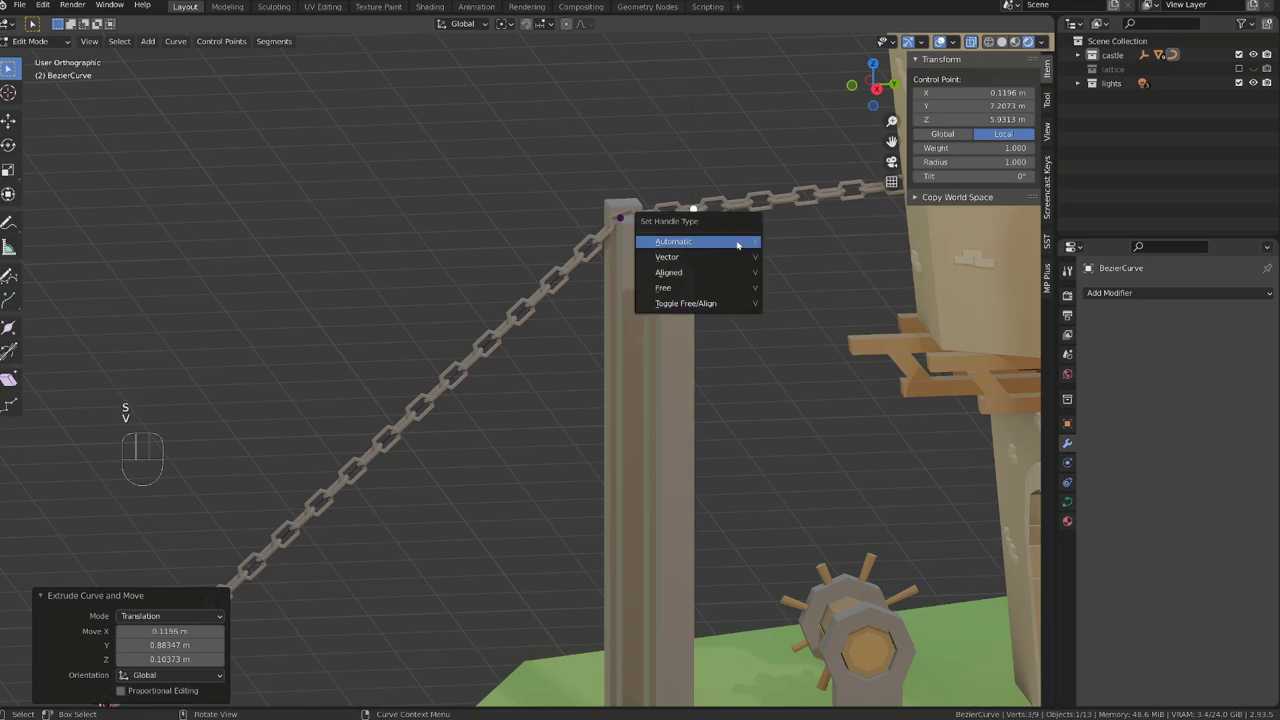
{"action": "left_click", "coordinate": [737, 246]}
{"action": "key", "text": "v"}
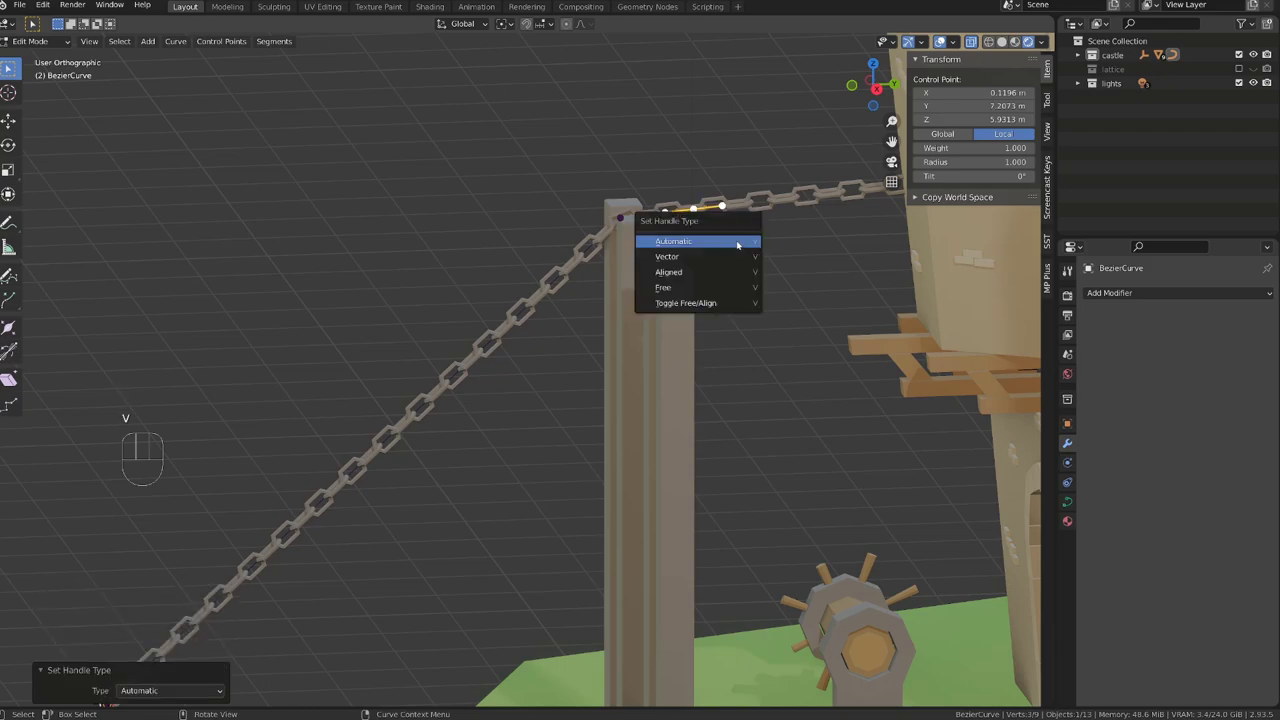
{"action": "left_click", "coordinate": [688, 272]}
Move the new control point slightly down beside the post top, to about Y 7.18 m and Z 5.87 m
{"action": "key", "text": "g"}
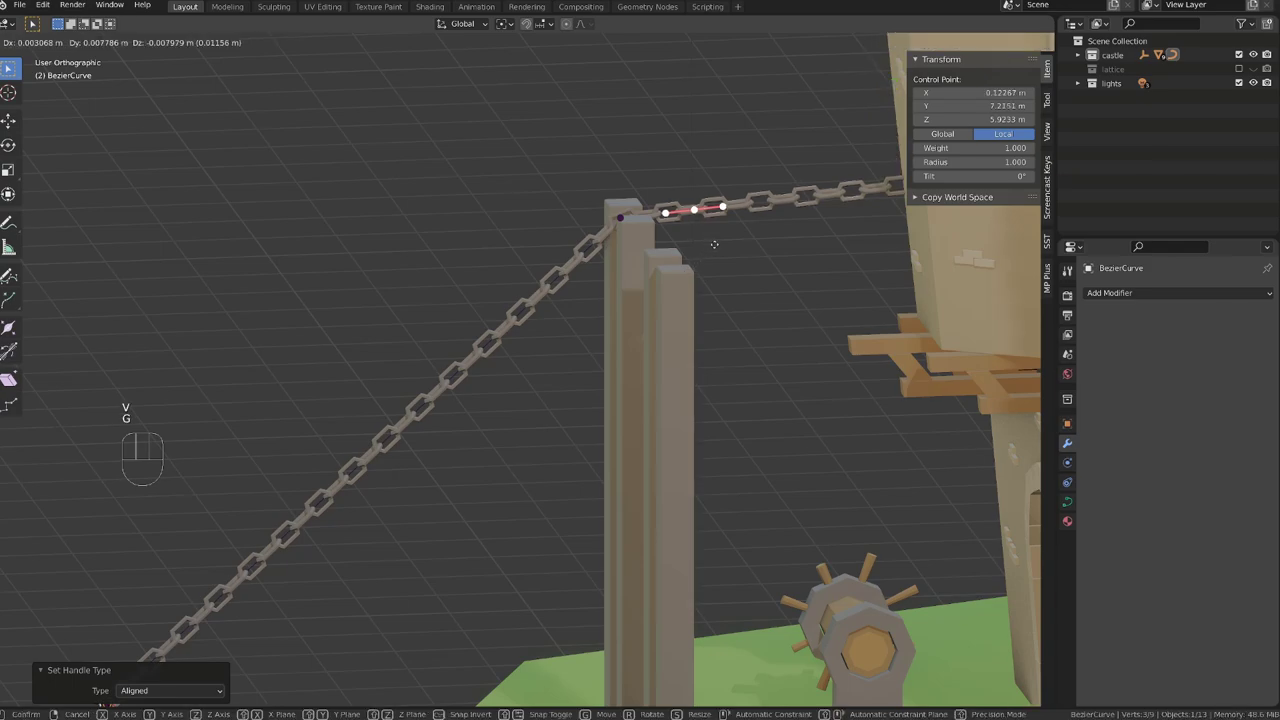
{"action": "left_click", "coordinate": [721, 260]}
{"action": "scroll", "coordinate": [722, 306], "scroll_direction": "down", "scroll_amount": 3}
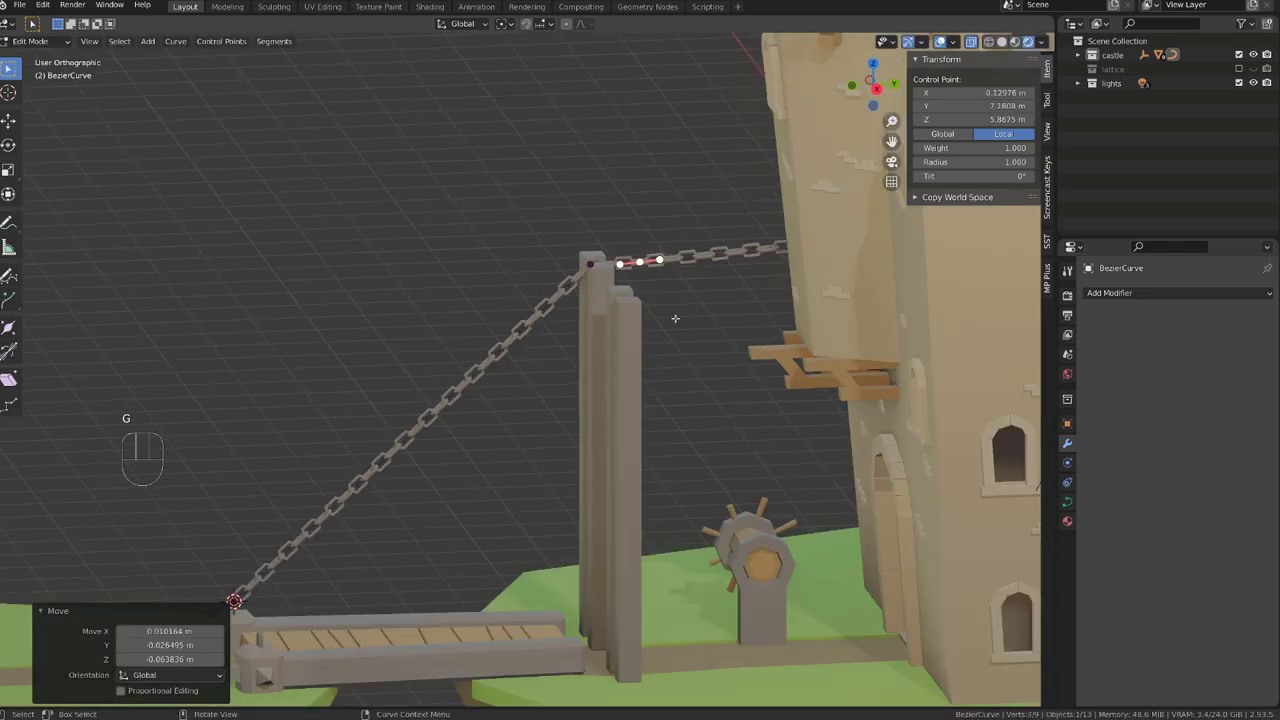
{"action": "key", "text": "KP_1"}
{"action": "key", "text": "KP_3"}
{"action": "middle_click_drag", "start_coordinate": [663, 317], "coordinate": [619, 245], "text": "shift"}
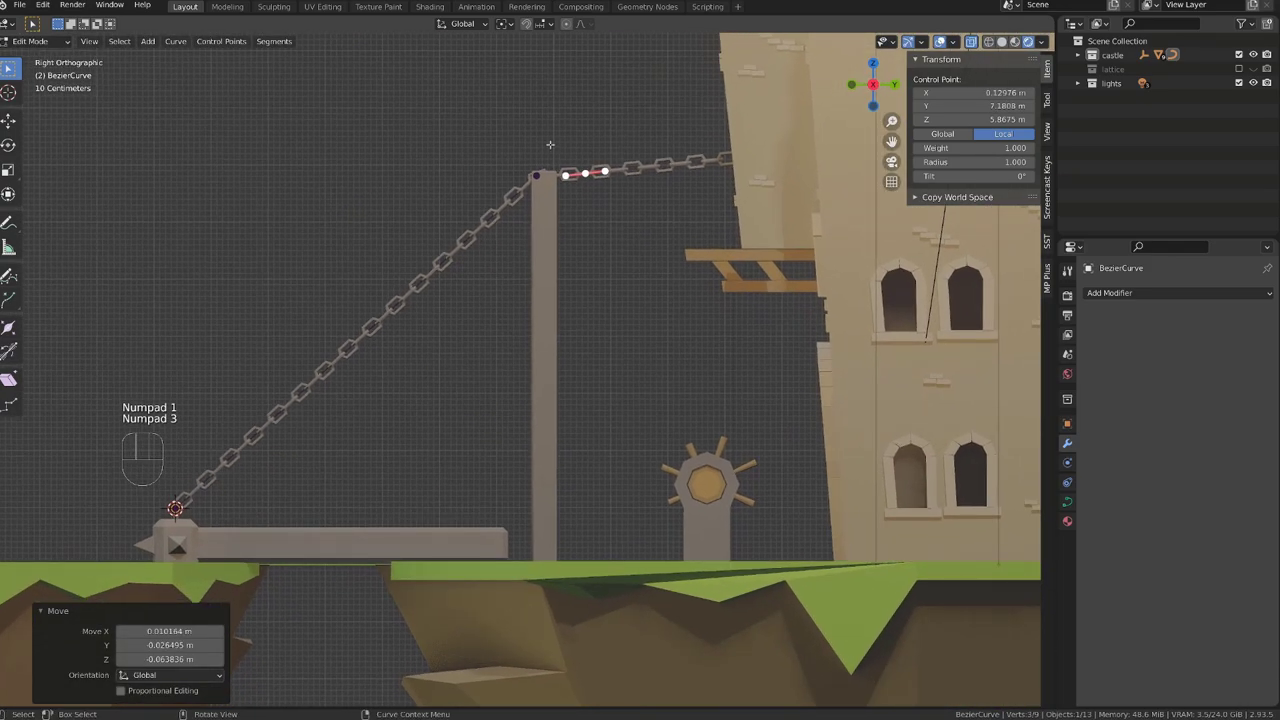
Move the new control point to the castle side of the winch drum, about Y 9.80 m and Z 0.42 m, rotating it about 92°
{"action": "key", "text": "g"}
{"action": "left_click", "coordinate": [678, 443]}
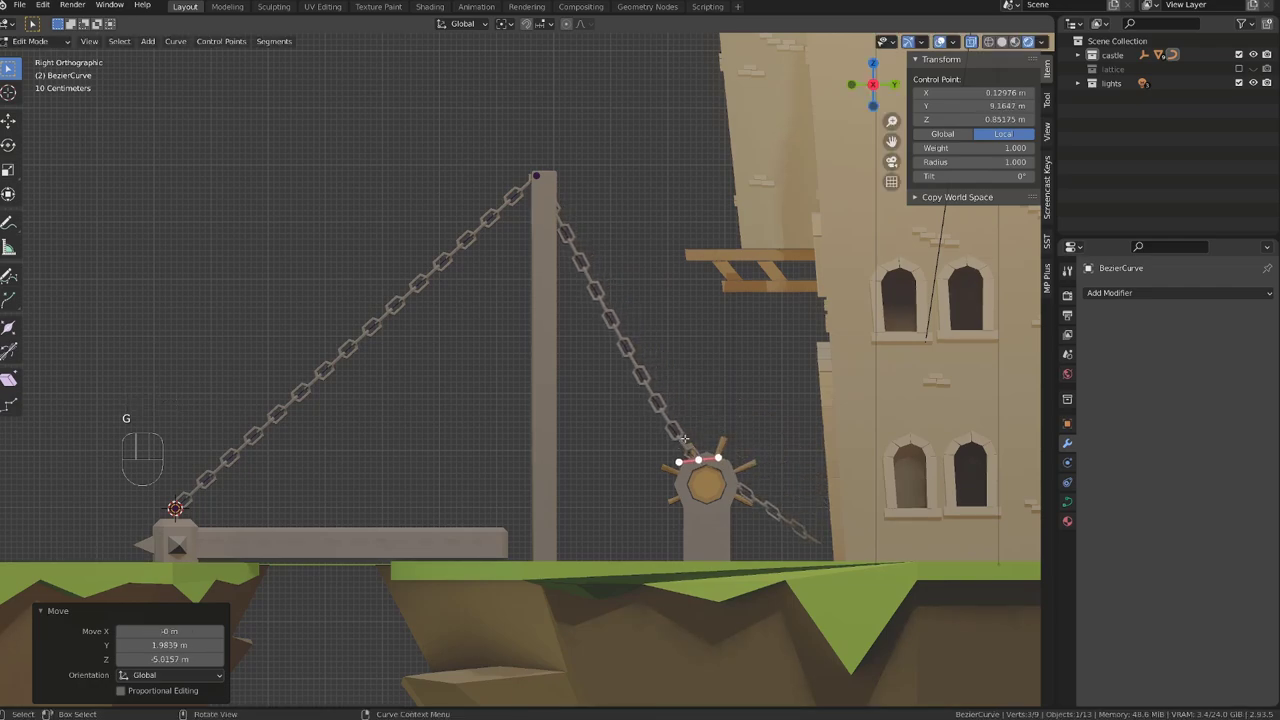
{"action": "key", "text": "g"}
{"action": "key", "text": "r"}
{"action": "left_click", "coordinate": [754, 498]}
{"action": "key", "text": "g"}
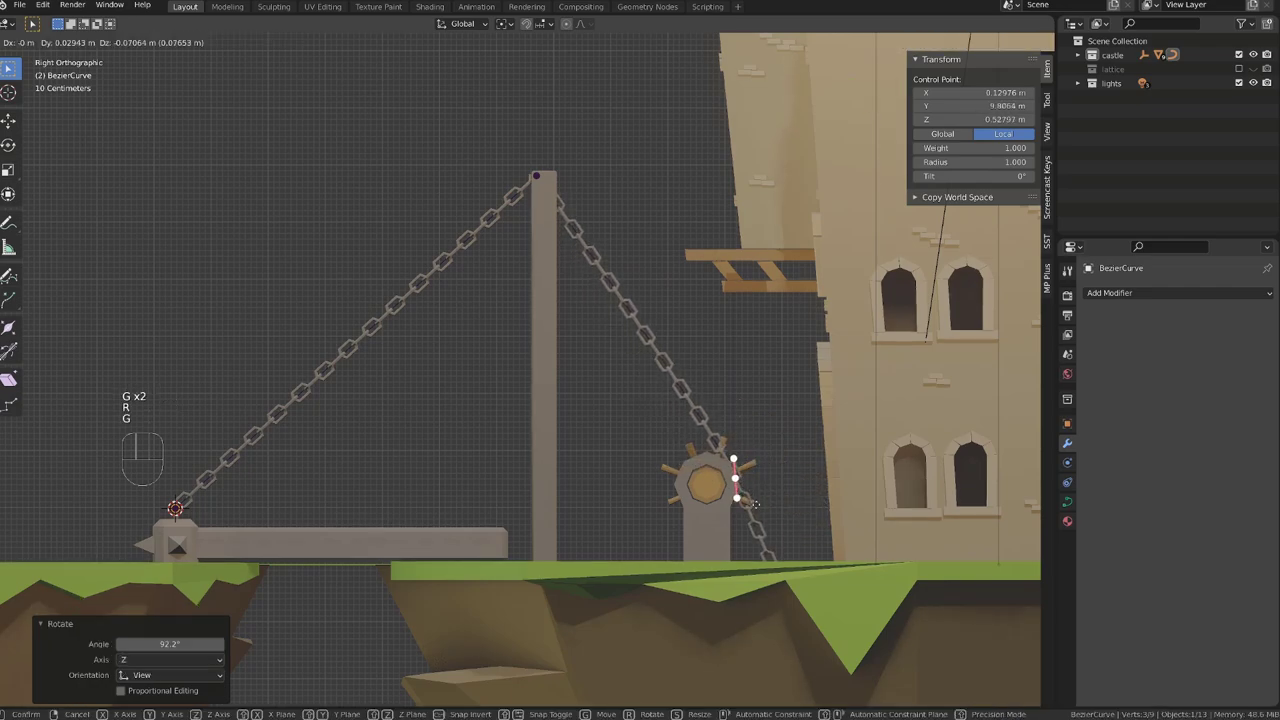
{"action": "left_click", "coordinate": [752, 508]}
{"action": "middle_click_drag", "start_coordinate": [752, 508], "coordinate": [649, 426], "text": "shift"}
{"action": "scroll", "coordinate": [649, 425], "scroll_direction": "up", "scroll_amount": 3}
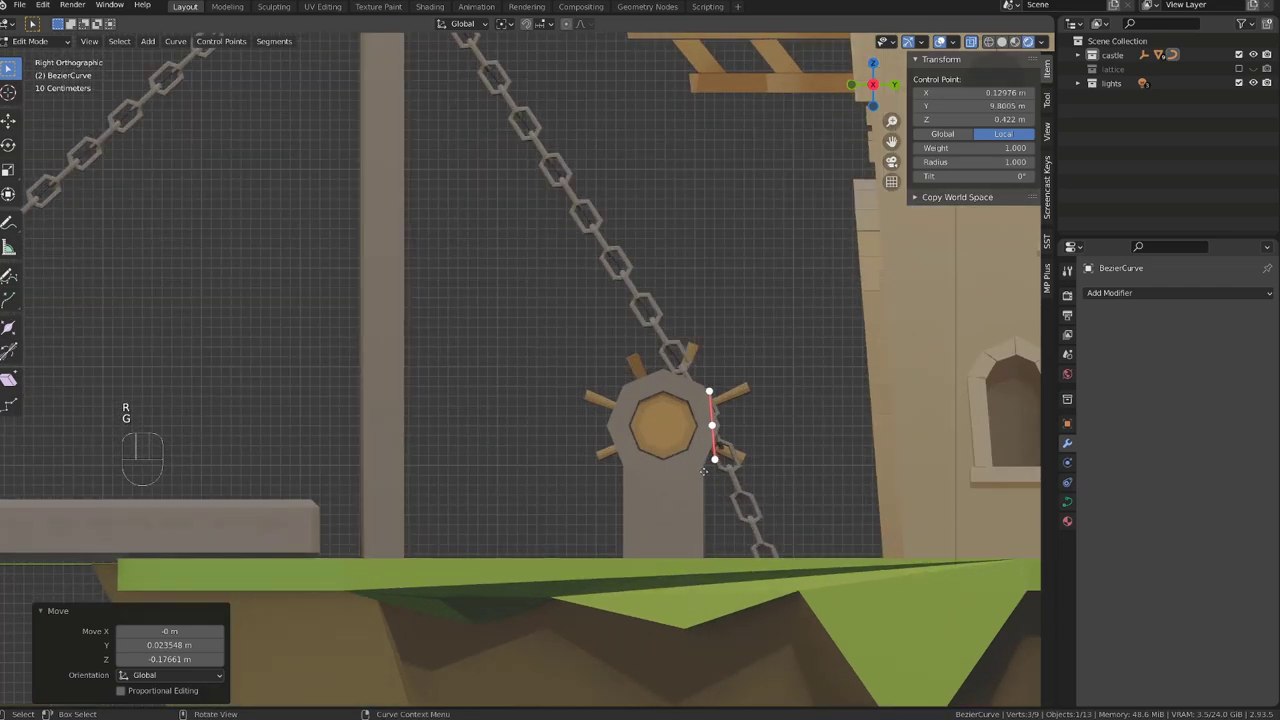
Refine the control point's position and rotation beside the winch drum, and make its handles vertical by scaling them to 0 along Y
{"action": "key", "text": "g"}
{"action": "left_click", "coordinate": [694, 467]}
{"action": "key", "text": "r"}
{"action": "left_click", "coordinate": [714, 497]}
{"action": "key", "text": "s"}
{"action": "key", "text": "y"}
{"action": "key", "text": "0"}
{"action": "key", "text": "Return"}
Move the control point onto the castle-side edge of the winch drum and lengthen its handles
{"action": "middle_click_drag", "start_coordinate": [647, 447], "coordinate": [621, 416], "text": "shift"}
{"action": "key", "text": "g"}
{"action": "left_click", "coordinate": [674, 434], "text": "shift"}
{"action": "key", "text": "s"}
{"action": "left_click", "coordinate": [674, 473]}
Extrude a further control point around to the bridge side of the winch drum and rotate it to follow the coil
{"action": "key", "text": "e"}
{"action": "left_click", "coordinate": [634, 530]}
{"action": "key", "text": "r"}
{"action": "left_click", "coordinate": [630, 531]}
{"action": "key", "text": "g"}
{"action": "left_click", "coordinate": [586, 455]}
{"action": "key", "text": "r"}
{"action": "left_click", "coordinate": [544, 485]}
Align the extruded control point vertically on the drum's bridge side, at about X -0.06 m, Y 8.90 m and Z 0.42 m
{"action": "key", "text": "g"}
{"action": "left_click", "coordinate": [589, 485]}
{"action": "key", "text": "r"}
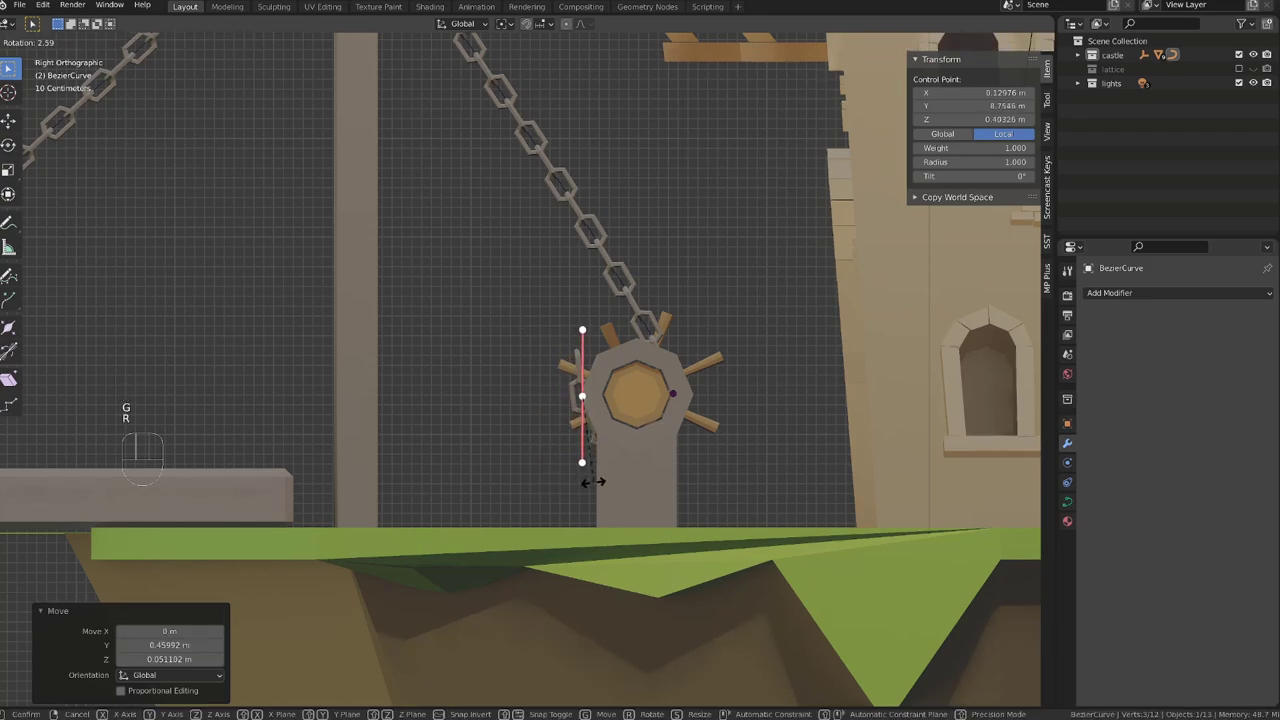
{"action": "left_click", "coordinate": [593, 482]}
{"action": "key", "text": "g"}
{"action": "left_click", "coordinate": [595, 481]}
{"action": "scroll", "coordinate": [566, 440], "scroll_direction": "down", "scroll_amount": 3}
{"action": "middle_click_drag", "start_coordinate": [560, 434], "coordinate": [814, 500]}
{"action": "scroll", "coordinate": [672, 472], "scroll_direction": "up", "scroll_amount": 3}
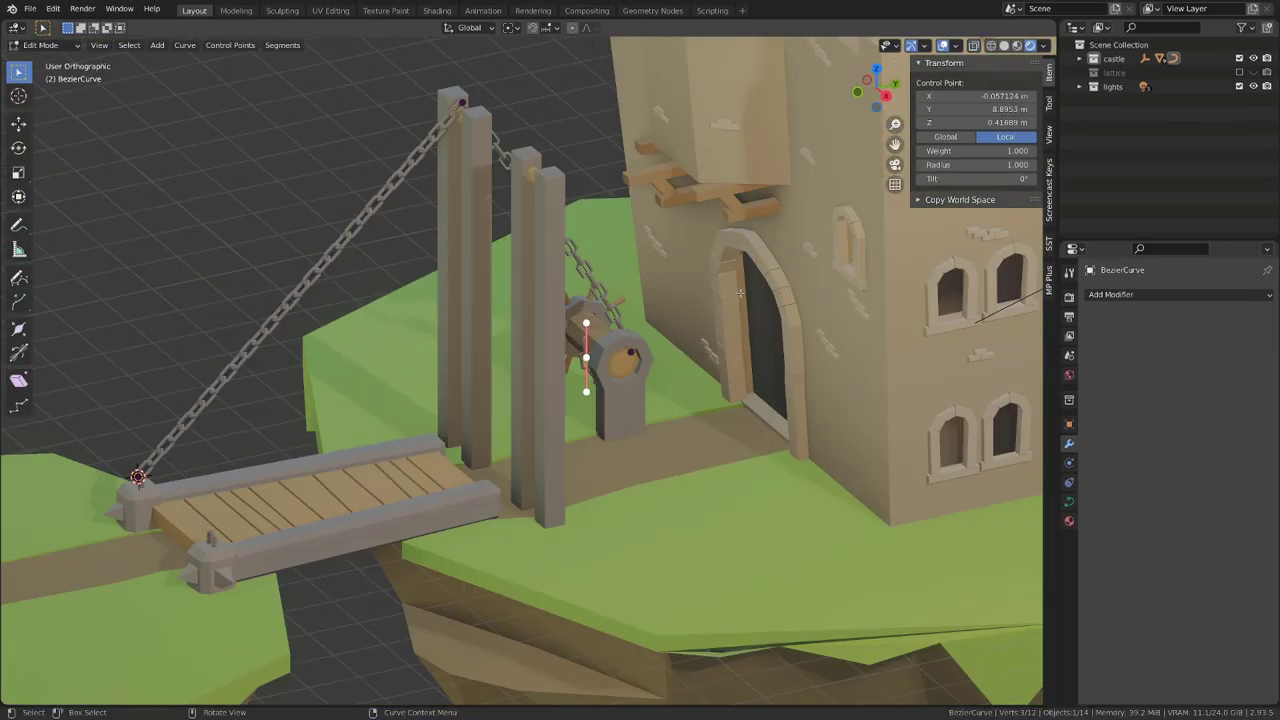
Extrude another control point back to the drum's castle side, at about Y 9.65 m and Z 0.45 m
{"action": "key", "text": "KP_3"}
{"action": "scroll", "coordinate": [595, 380], "scroll_direction": "up", "scroll_amount": 2}
{"action": "key", "text": "e"}
{"action": "key", "text": "Return"}
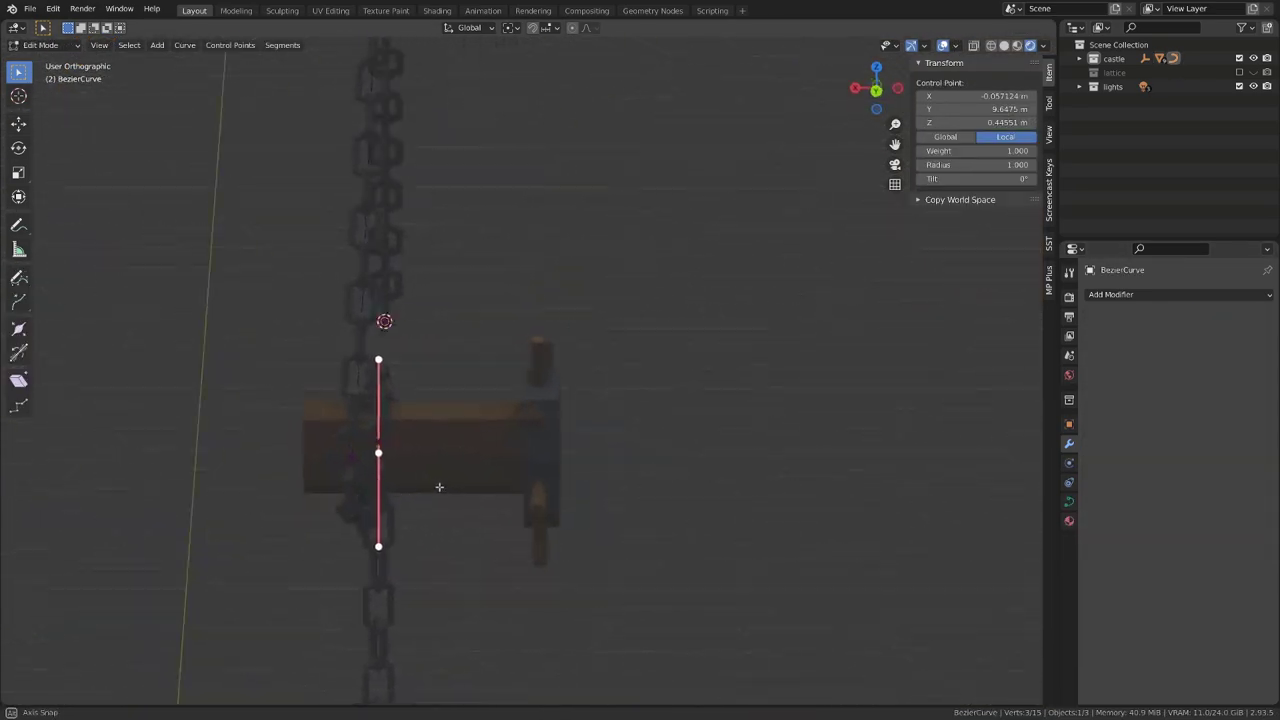
Scale the handles of the control points around the winch drum to shape the chain's coil
{"action": "middle_click_drag", "start_coordinate": [439, 487], "coordinate": [230, 487]}
{"action": "left_click", "coordinate": [540, 428]}
{"action": "key", "text": "s"}
{"action": "left_click", "coordinate": [563, 531]}
{"action": "middle_click_drag", "start_coordinate": [320, 460], "coordinate": [480, 460]}
{"action": "left_click", "coordinate": [378, 455]}
{"action": "key", "text": "s"}
{"action": "left_click", "coordinate": [400, 491]}
{"action": "middle_click_drag", "start_coordinate": [399, 490], "coordinate": [395, 490]}
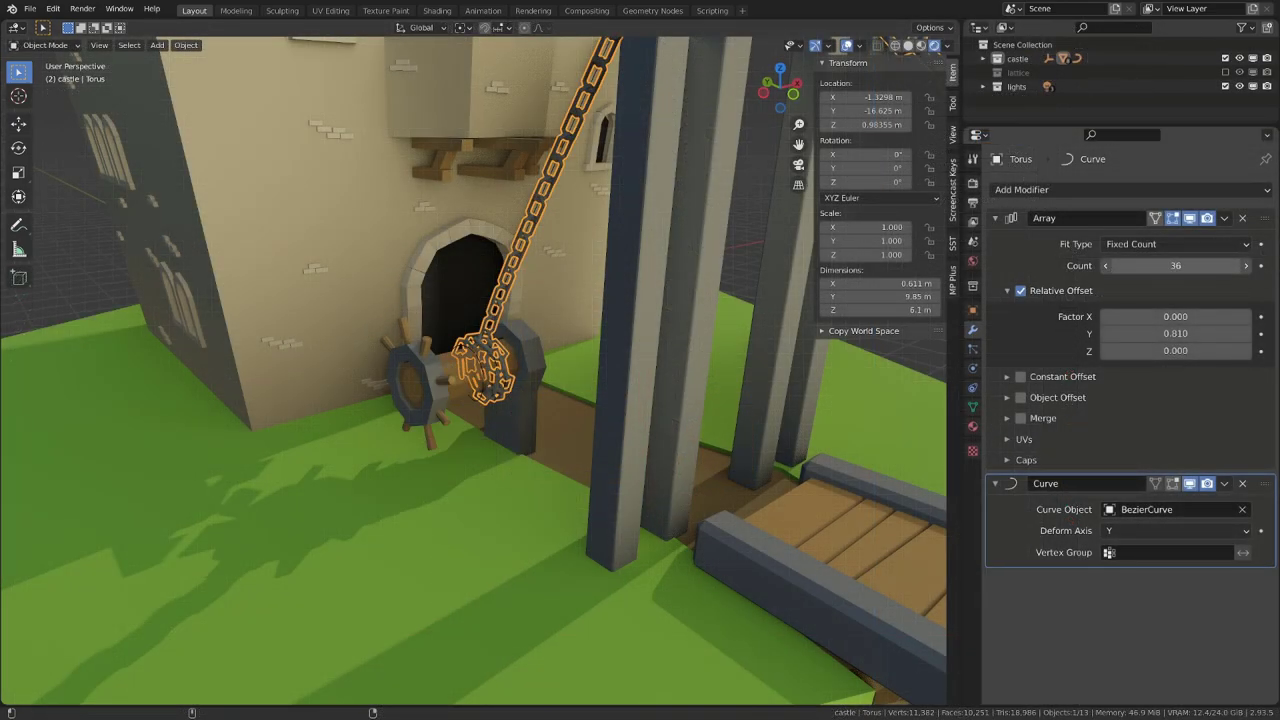
Lower the chain's Array modifier count to 27 and clear the selection
{"action": "left_click_drag", "start_coordinate": [1175, 265], "coordinate": [1152, 265]}
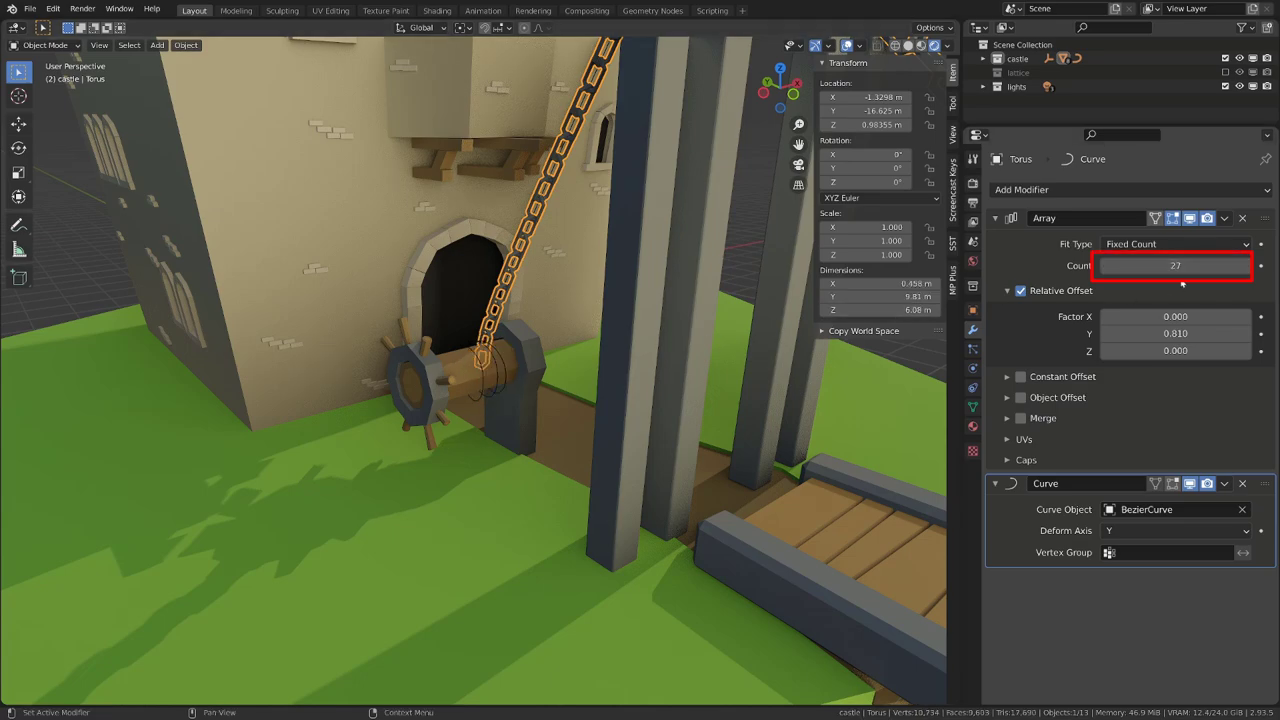
{"action": "middle_click_drag", "start_coordinate": [480, 262], "coordinate": [534, 348]}
{"action": "key", "text": "a"}
{"action": "key", "text": "alt+a"}
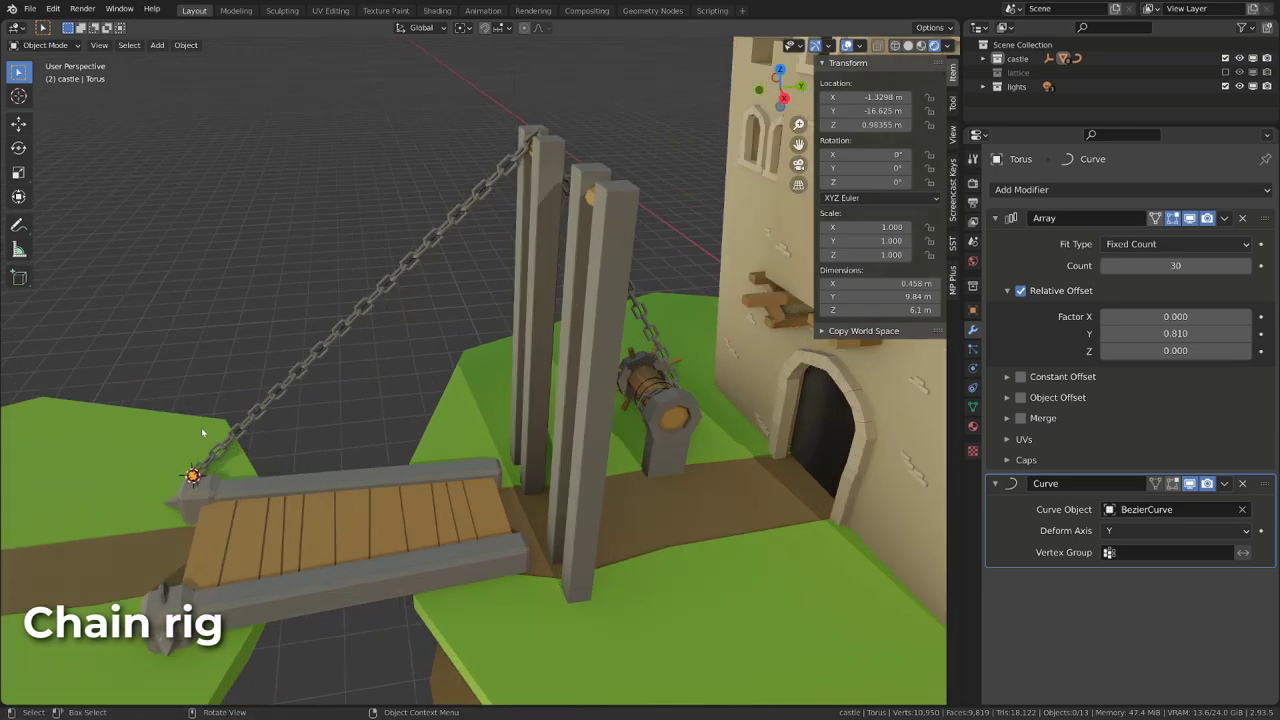
Select the objects at the chain's start on the drawbridge corner and snap the 3D cursor to them
{"action": "left_click_drag", "start_coordinate": [212, 410], "coordinate": [357, 375]}
{"action": "middle_click_drag", "start_coordinate": [209, 419], "coordinate": [462, 327], "text": "shift"}
{"action": "scroll", "coordinate": [480, 334], "scroll_direction": "up", "scroll_amount": 4}
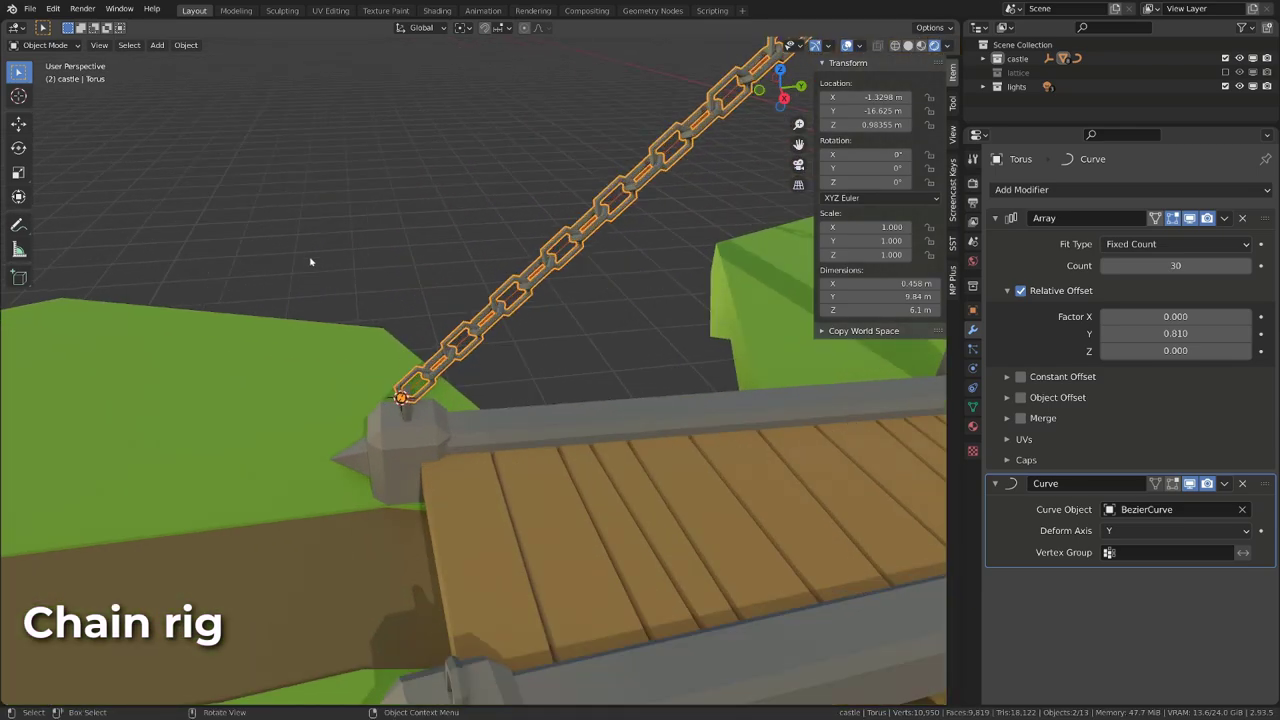
{"action": "key", "text": "shift+s"}
{"action": "left_click", "coordinate": [457, 411]}
Add a Single Bone armature at the chain's start on the drawbridge corner and enter Edit Mode
{"action": "key", "text": "shift+a"}
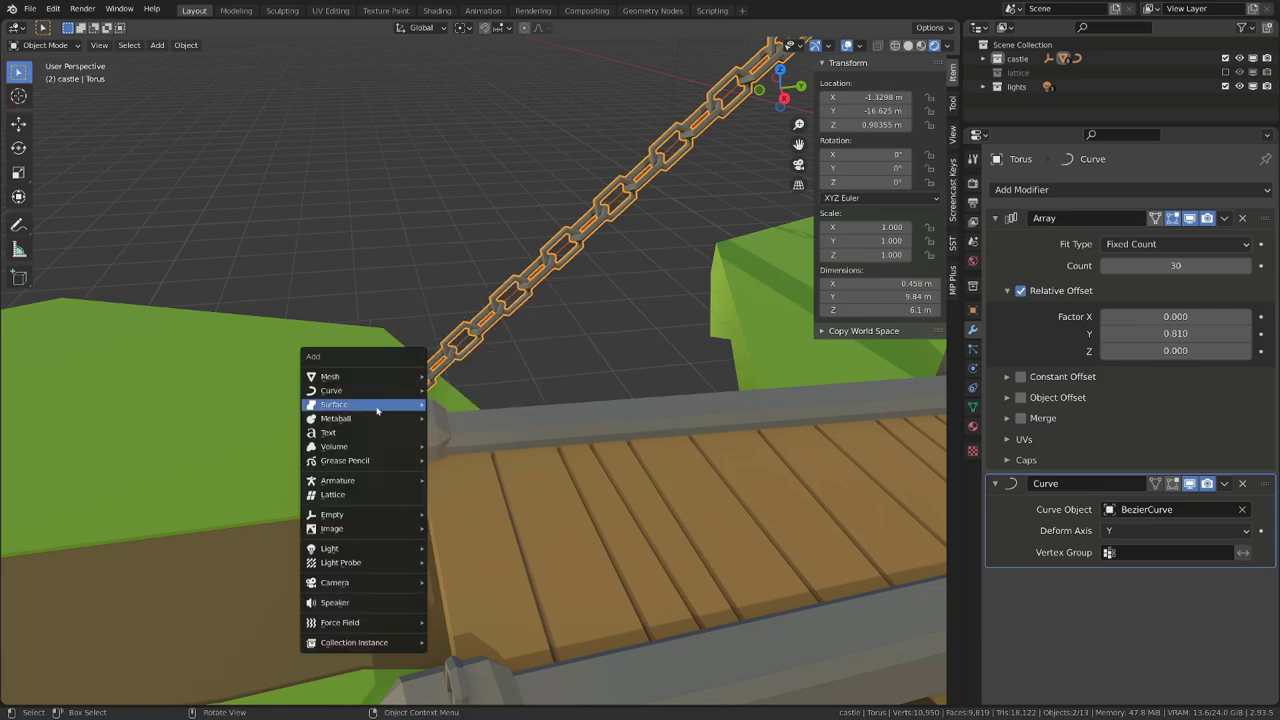
{"action": "mouse_move", "coordinate": [424, 486]}
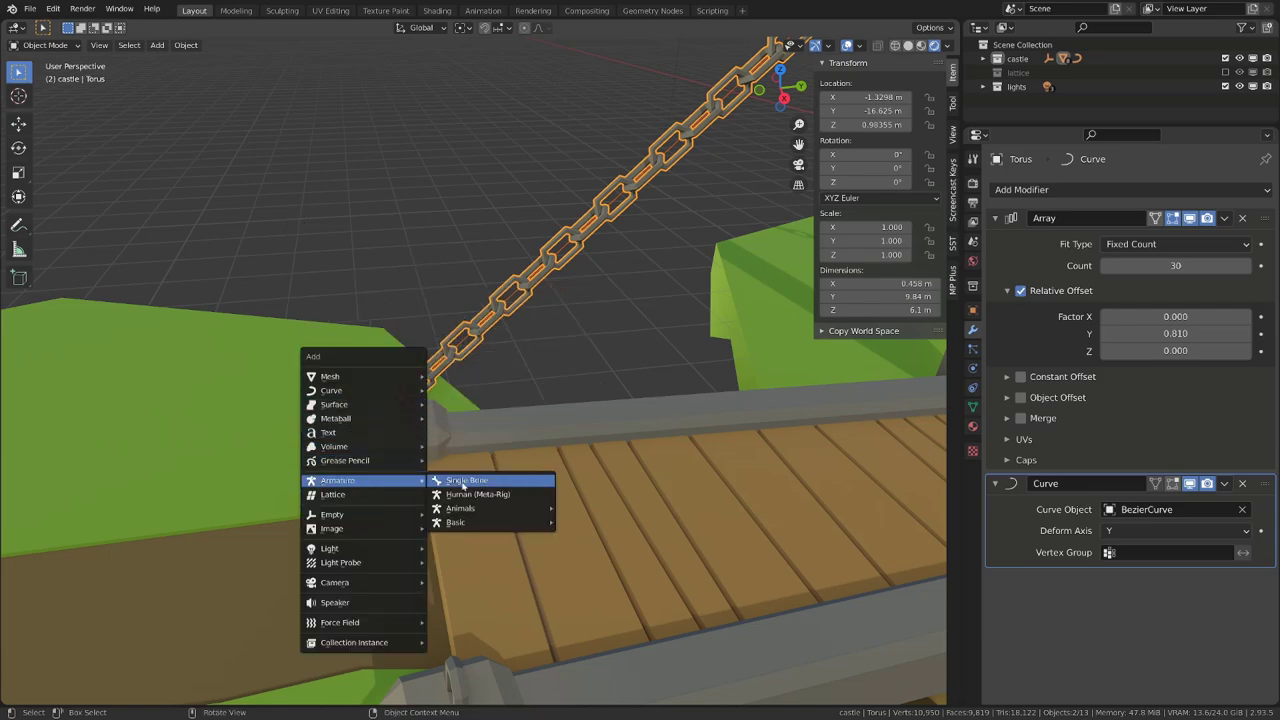
{"action": "left_click", "coordinate": [462, 484]}
{"action": "middle_click_drag", "start_coordinate": [462, 484], "coordinate": [495, 363]}
{"action": "scroll", "coordinate": [420, 338], "scroll_direction": "up", "scroll_amount": 2}
{"action": "key", "text": "Tab"}
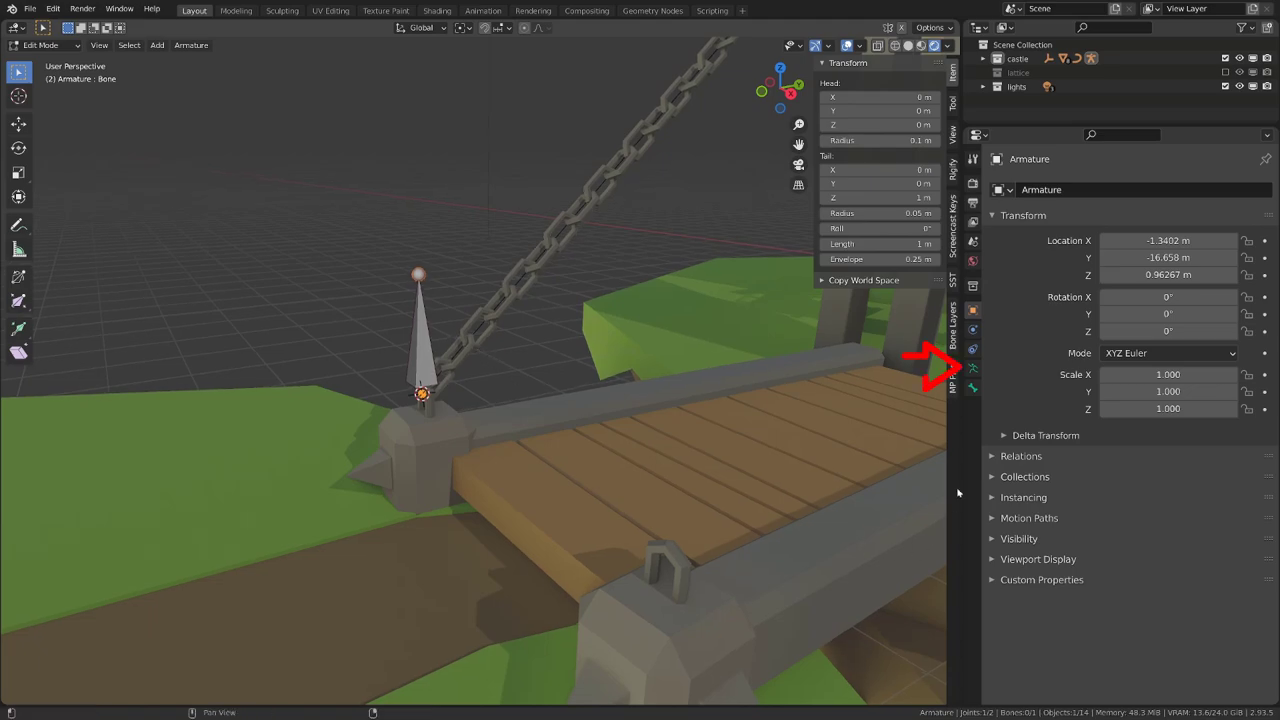
Show names and axes in the armature's viewport display, and rename the bone as root
{"action": "left_click", "coordinate": [972, 368]}
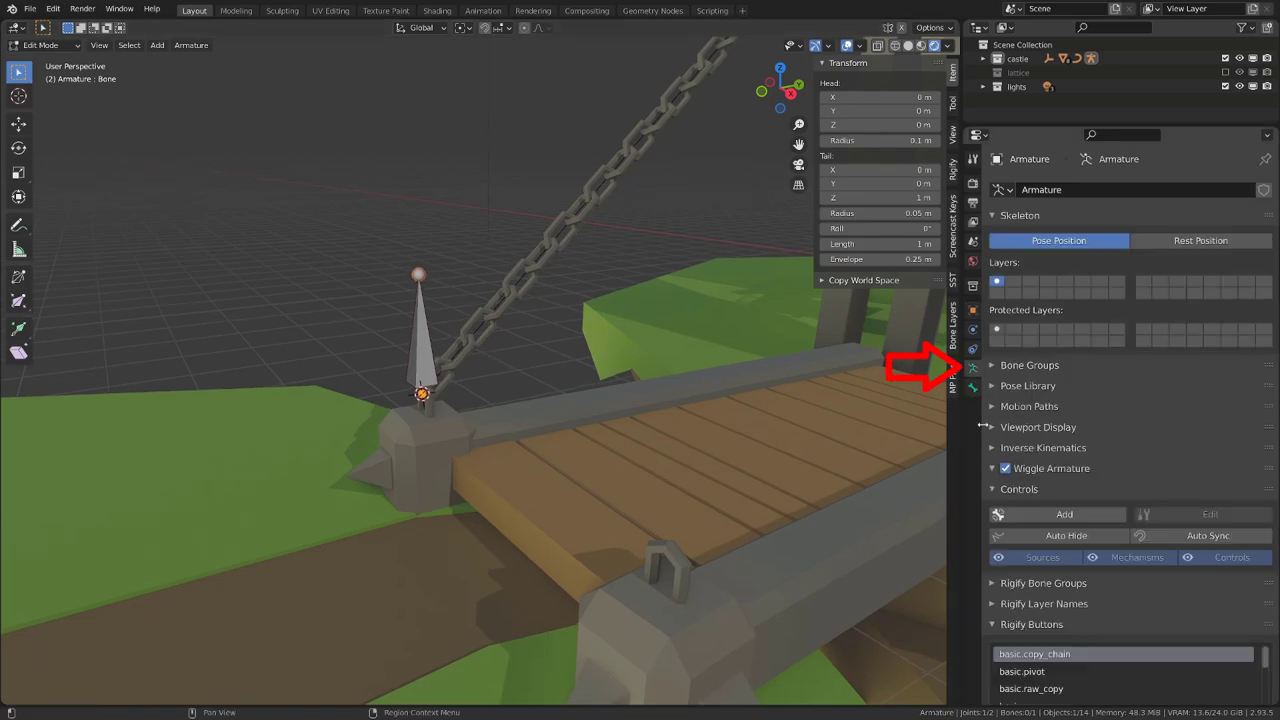
{"action": "left_click", "coordinate": [996, 489]}
{"action": "left_click", "coordinate": [996, 551]}
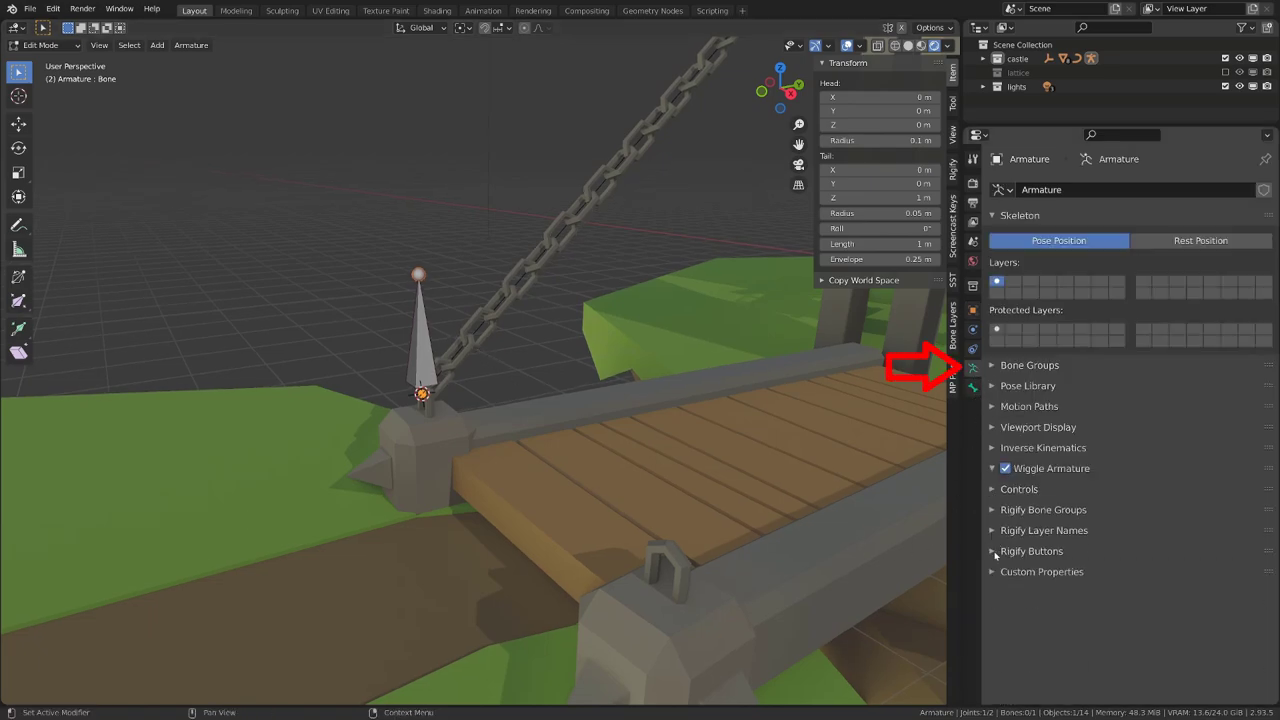
{"action": "left_click", "coordinate": [996, 427]}
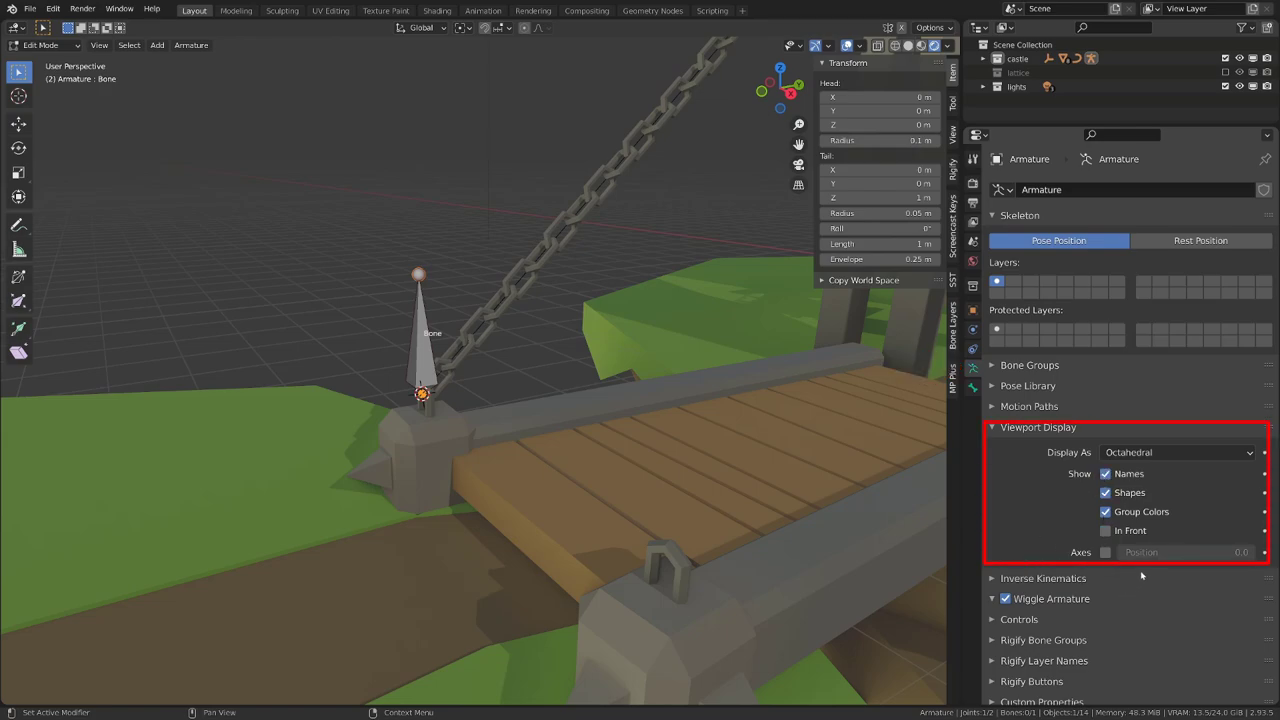
{"action": "middle_click_drag", "start_coordinate": [438, 336], "coordinate": [402, 346]}
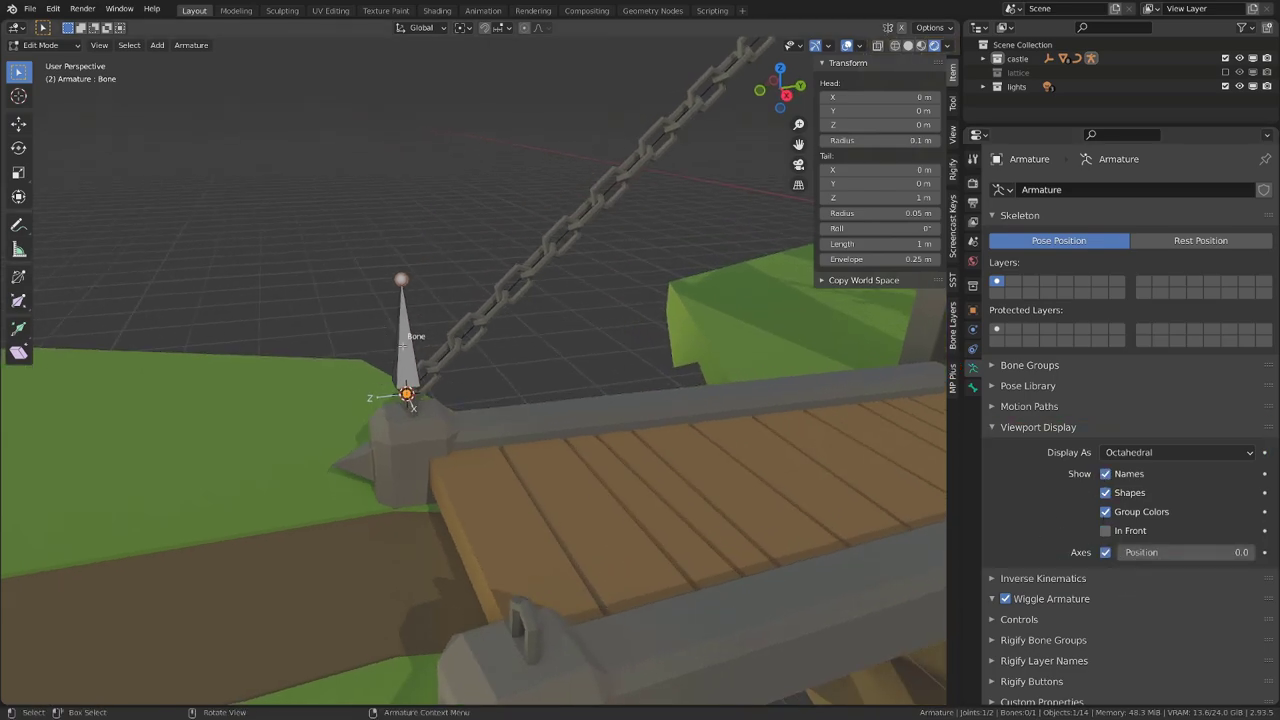
{"action": "key", "text": "F2"}
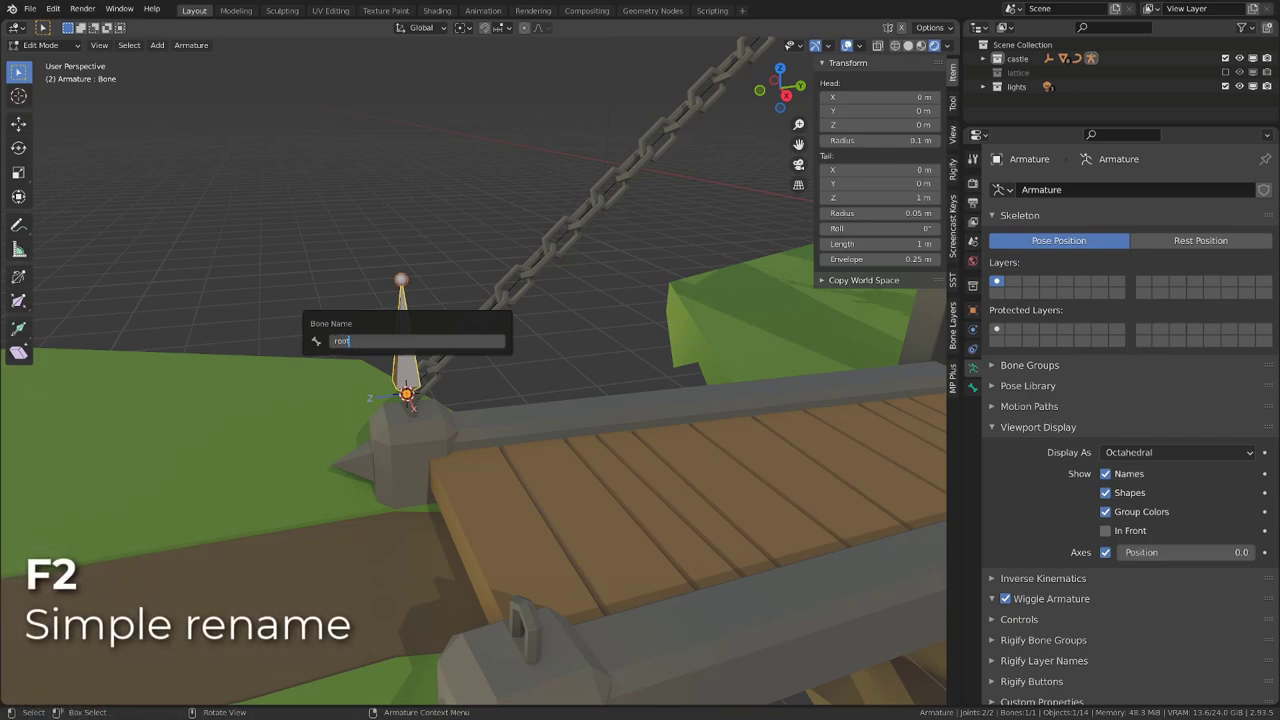
{"action": "key", "text": "Return"}
Snap the root bone's tip to the 3D cursor and move it along Y to make the bone about 1.29 m long
{"action": "left_click", "coordinate": [401, 281]}
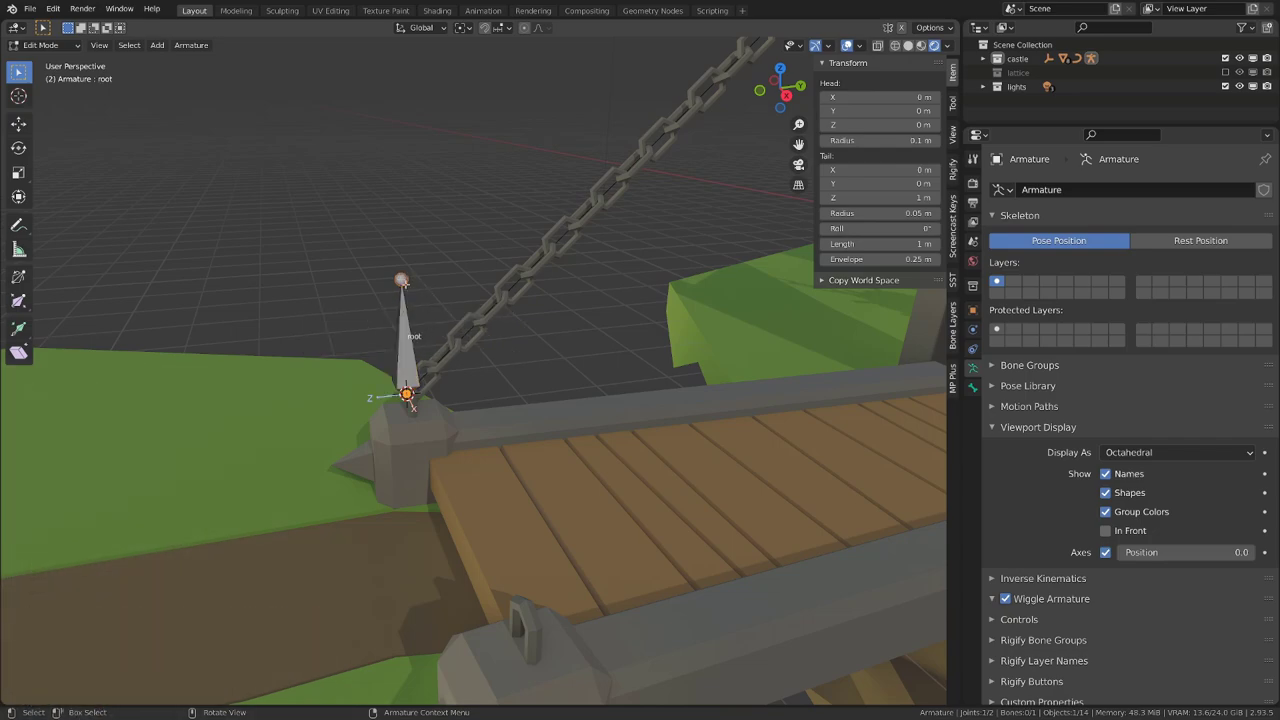
{"action": "key", "text": "shift+s"}
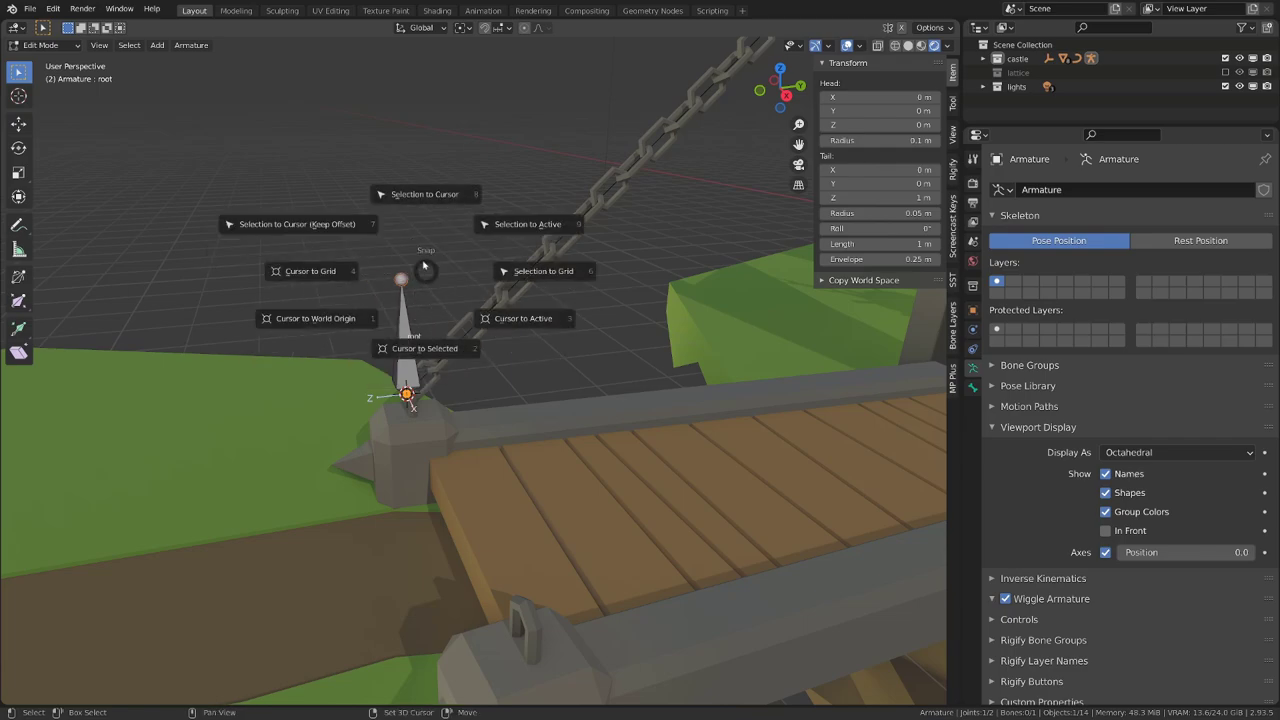
{"action": "left_click", "coordinate": [420, 196]}
{"action": "key", "text": "g"}
{"action": "key", "text": "y"}
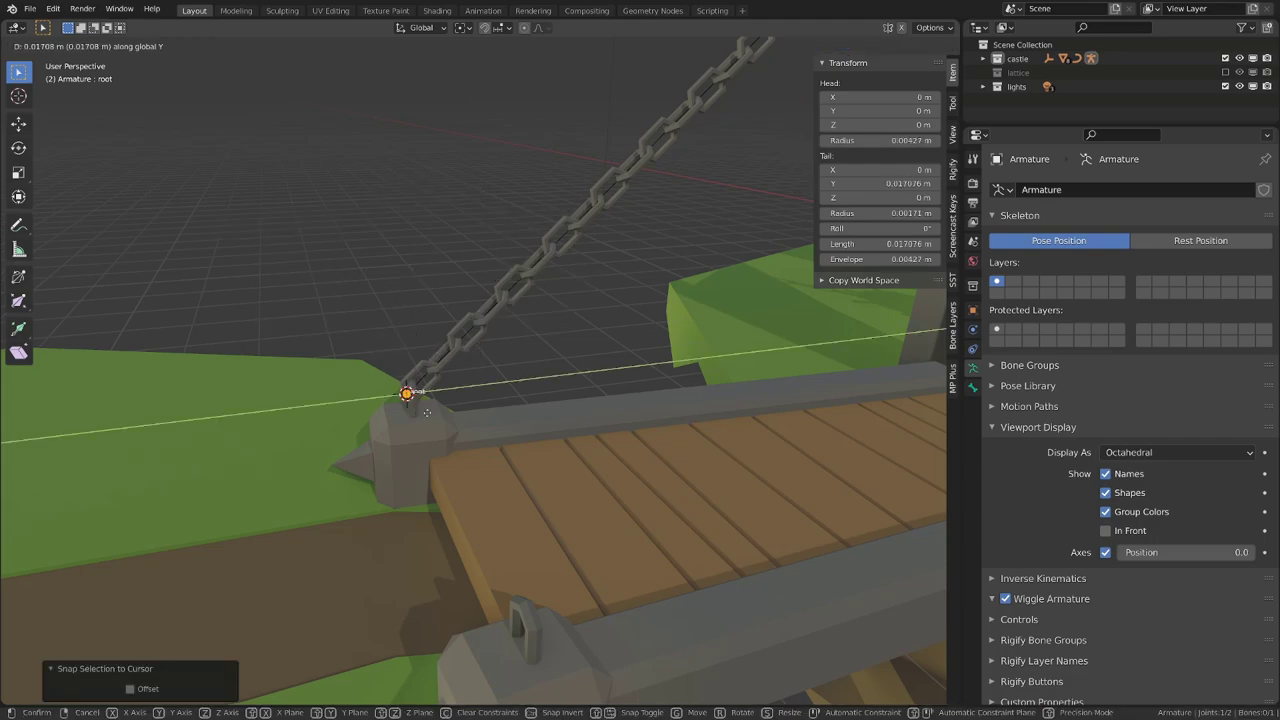
{"action": "left_click", "coordinate": [570, 417]}
{"action": "left_click", "coordinate": [478, 385]}
Set the armature's axes display position to 1.0
{"action": "middle_click_drag", "start_coordinate": [478, 385], "coordinate": [444, 421]}
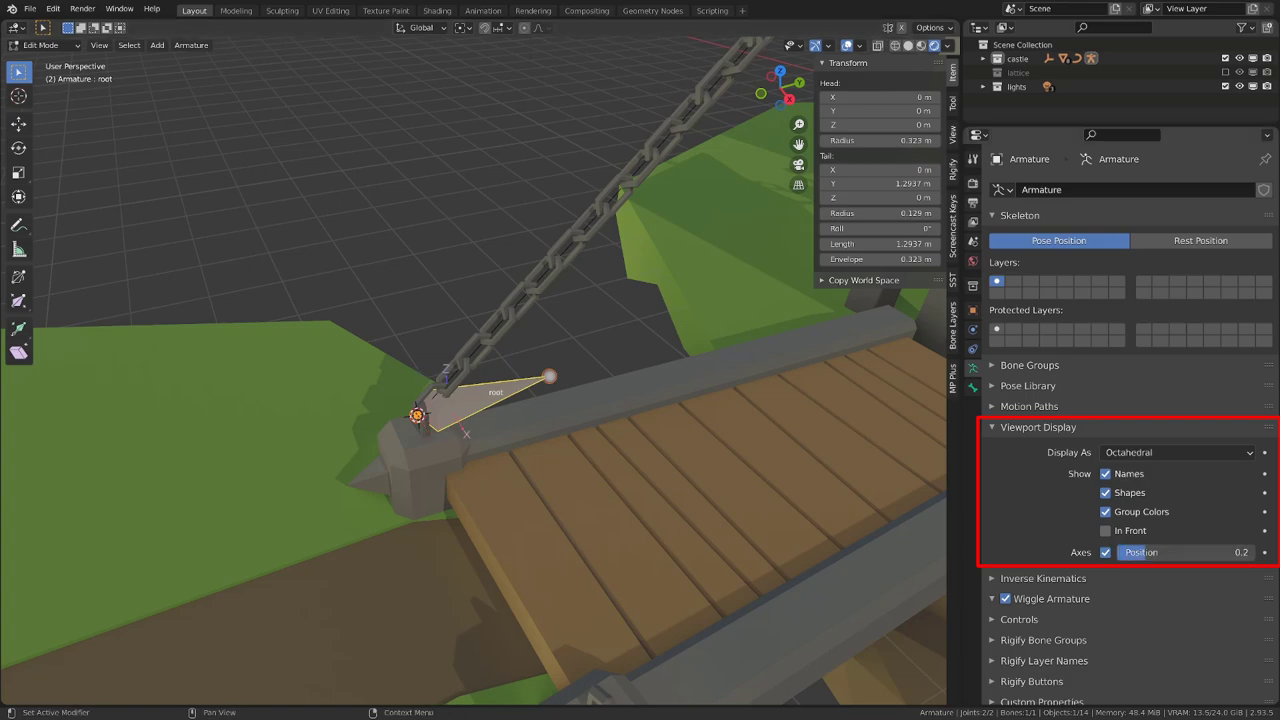
{"action": "scroll", "coordinate": [749, 480], "scroll_direction": "up", "scroll_amount": 2}
{"action": "mouse_move", "coordinate": [582, 500]}
{"action": "middle_mouse_down"}
{"action": "mouse_move", "coordinate": [585, 421]}
{"action": "mouse_move", "coordinate": [544, 427]}
{"action": "middle_mouse_up"}
{"action": "middle_click_drag", "start_coordinate": [491, 383], "coordinate": [484, 371]}
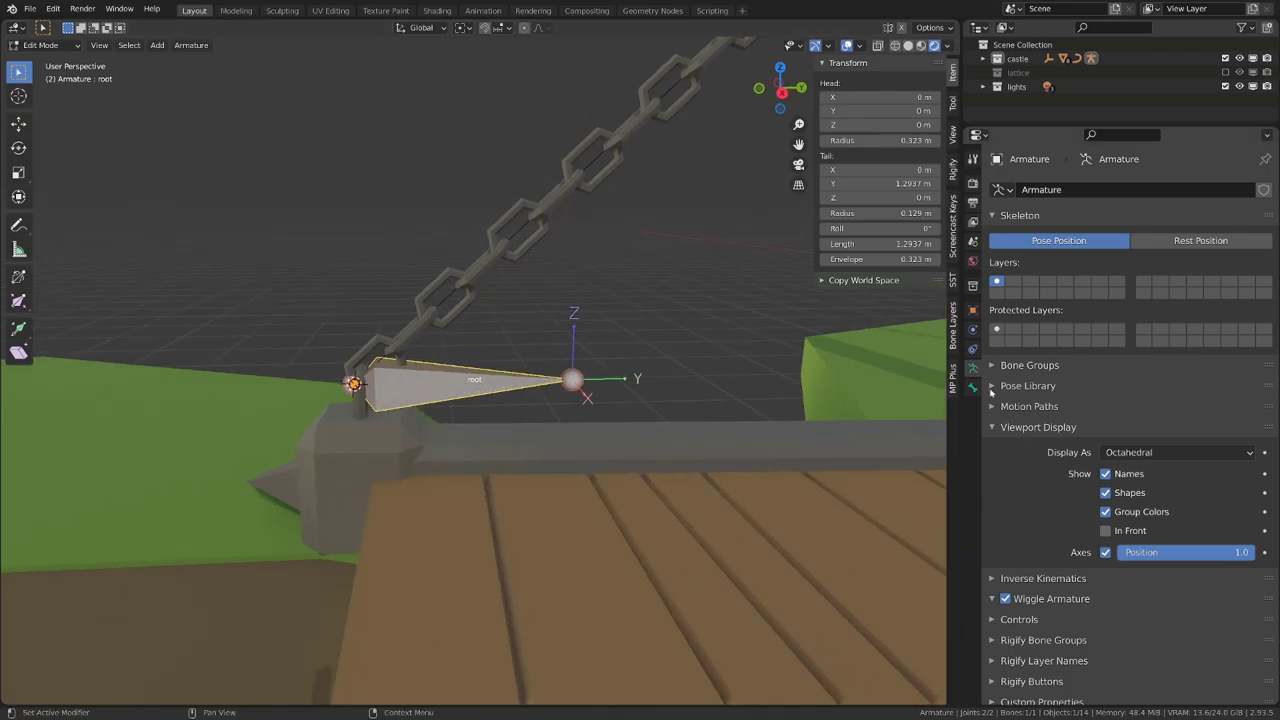
Set the armature object's viewport display to Wire
{"action": "left_click", "coordinate": [972, 310]}
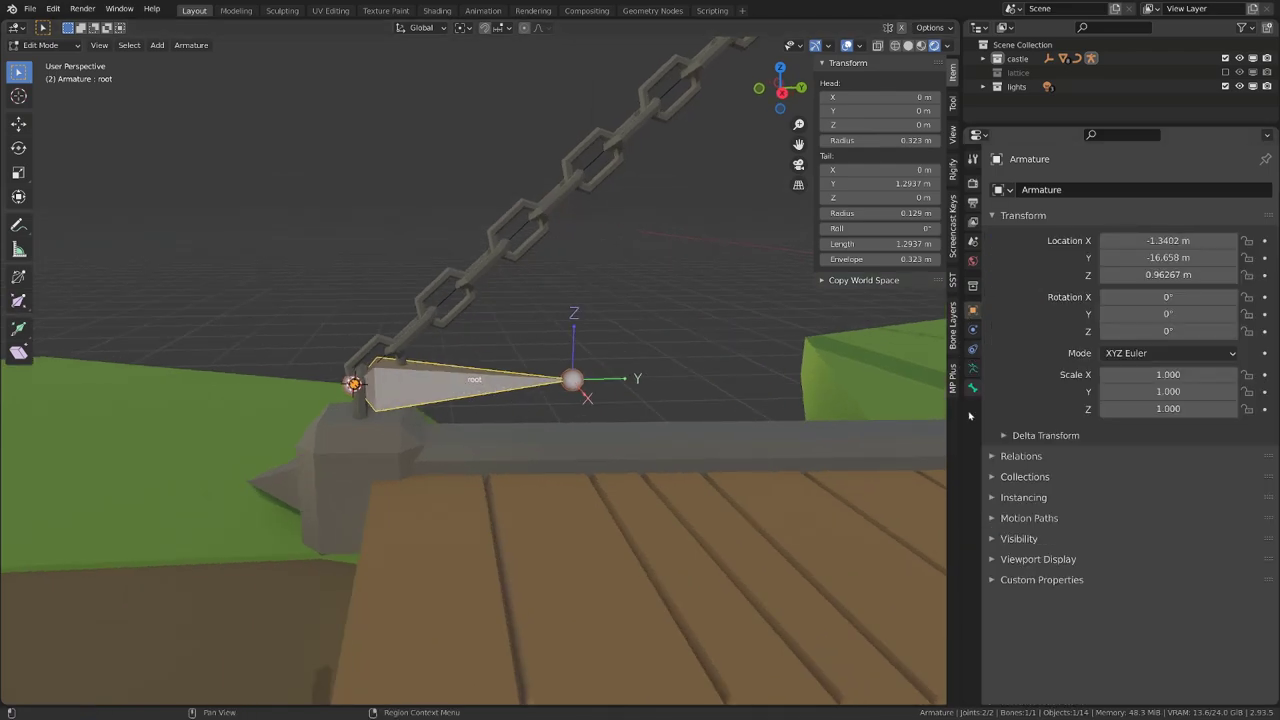
{"action": "left_click", "coordinate": [991, 559]}
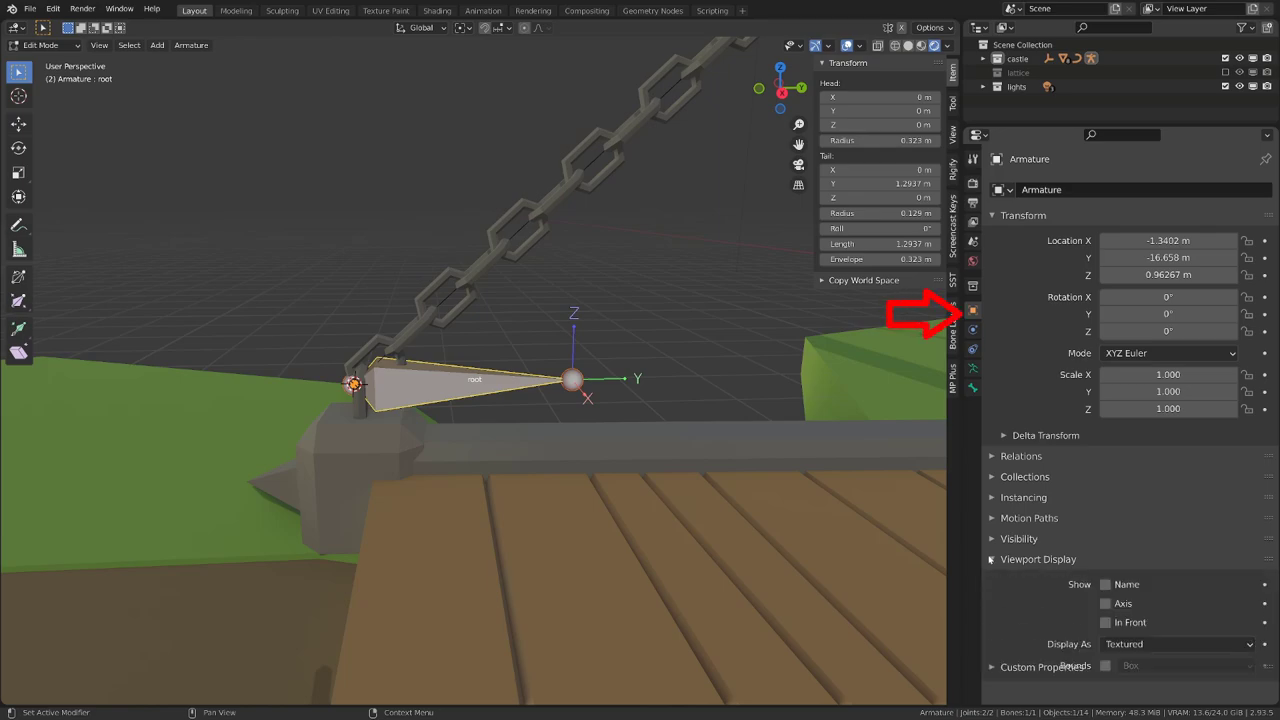
{"action": "left_click", "coordinate": [1112, 648]}
{"action": "left_click", "coordinate": [1132, 611]}
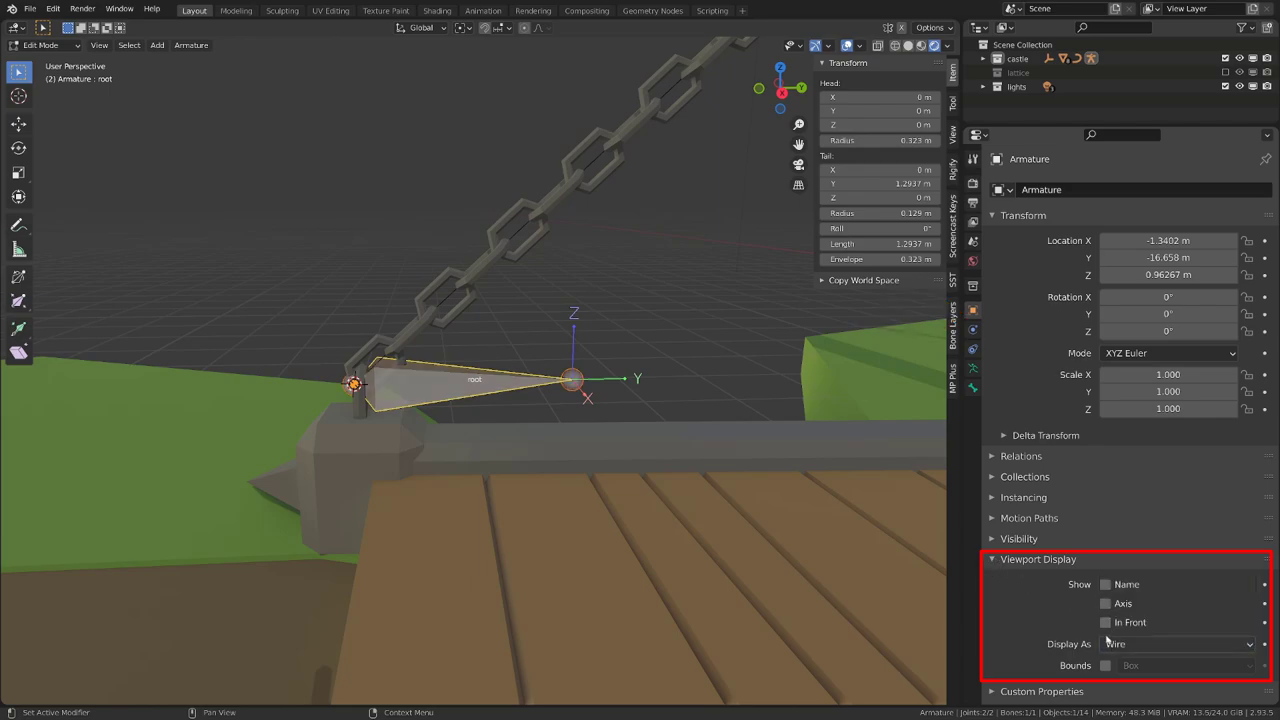
{"action": "left_click", "coordinate": [993, 562]}
{"action": "middle_click_drag", "start_coordinate": [660, 450], "coordinate": [601, 427]}
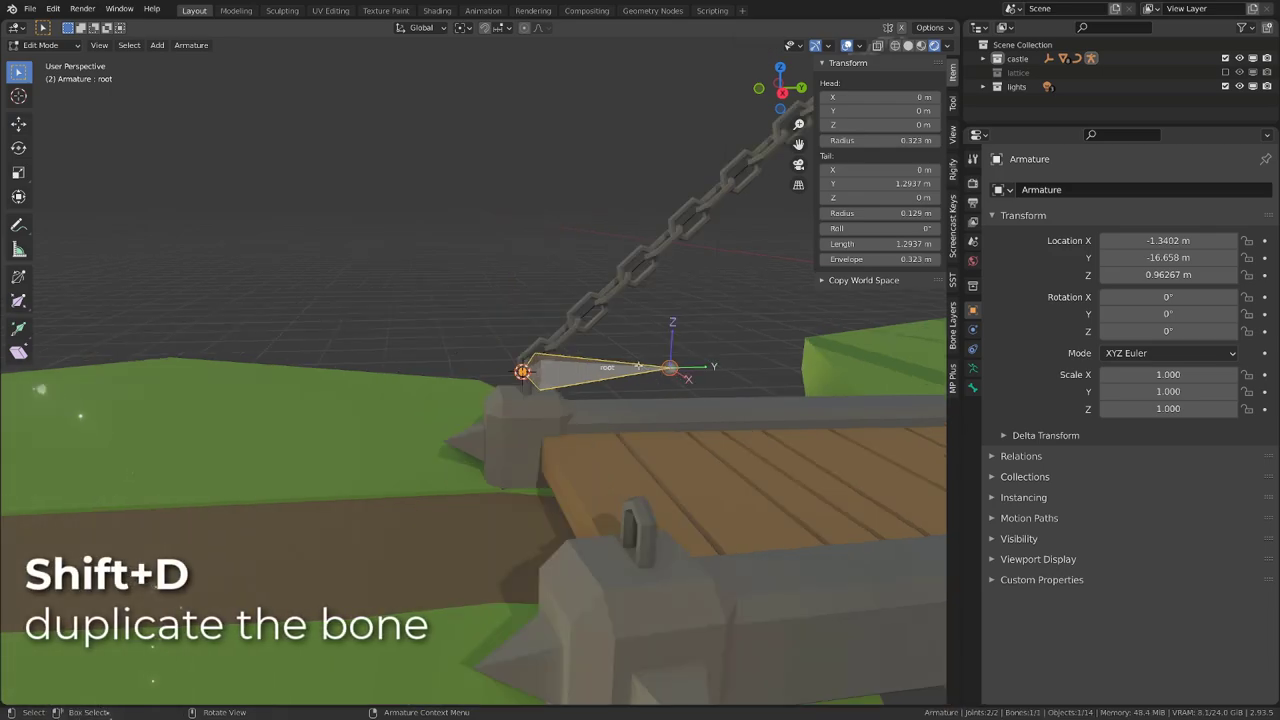
Duplicate the root bone in place and try scaling the copy
{"action": "key", "text": "shift+d"}
{"action": "key", "text": "s"}
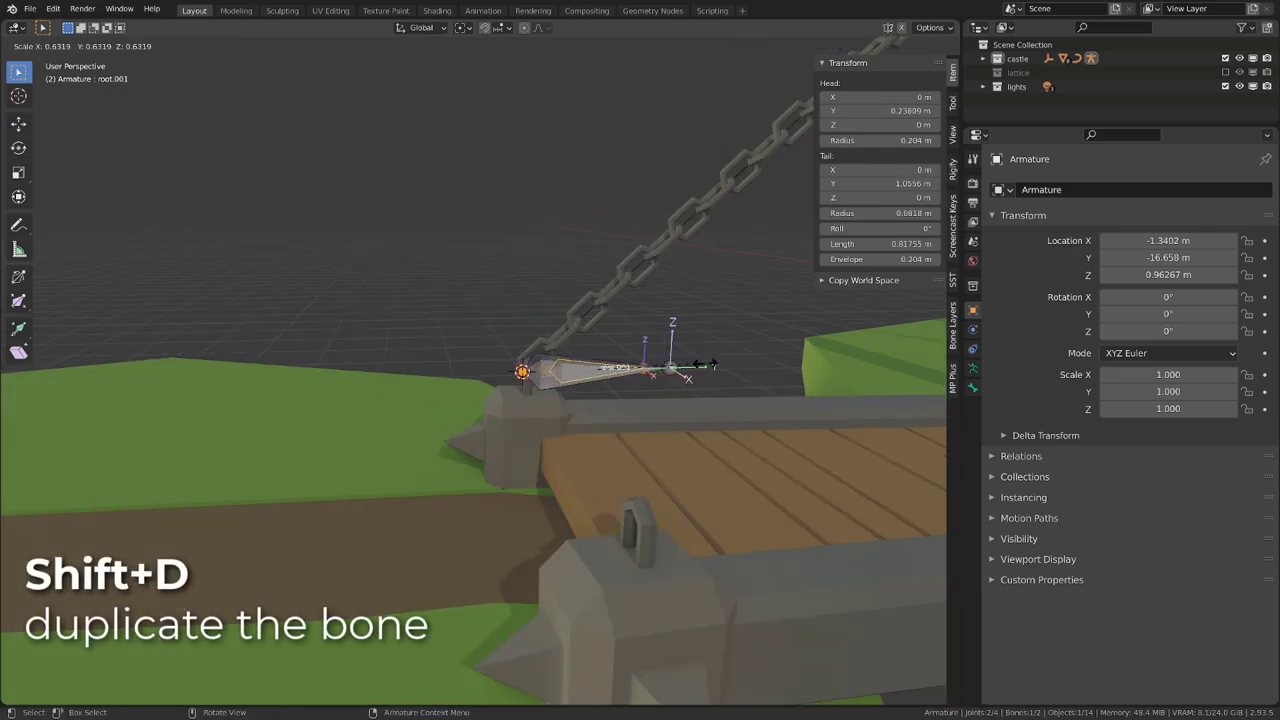
{"action": "key", "text": "Escape"}
Set the transform pivot point to Individual Origins and scale the duplicated bone to about 0.573
{"action": "left_click", "coordinate": [467, 28]}
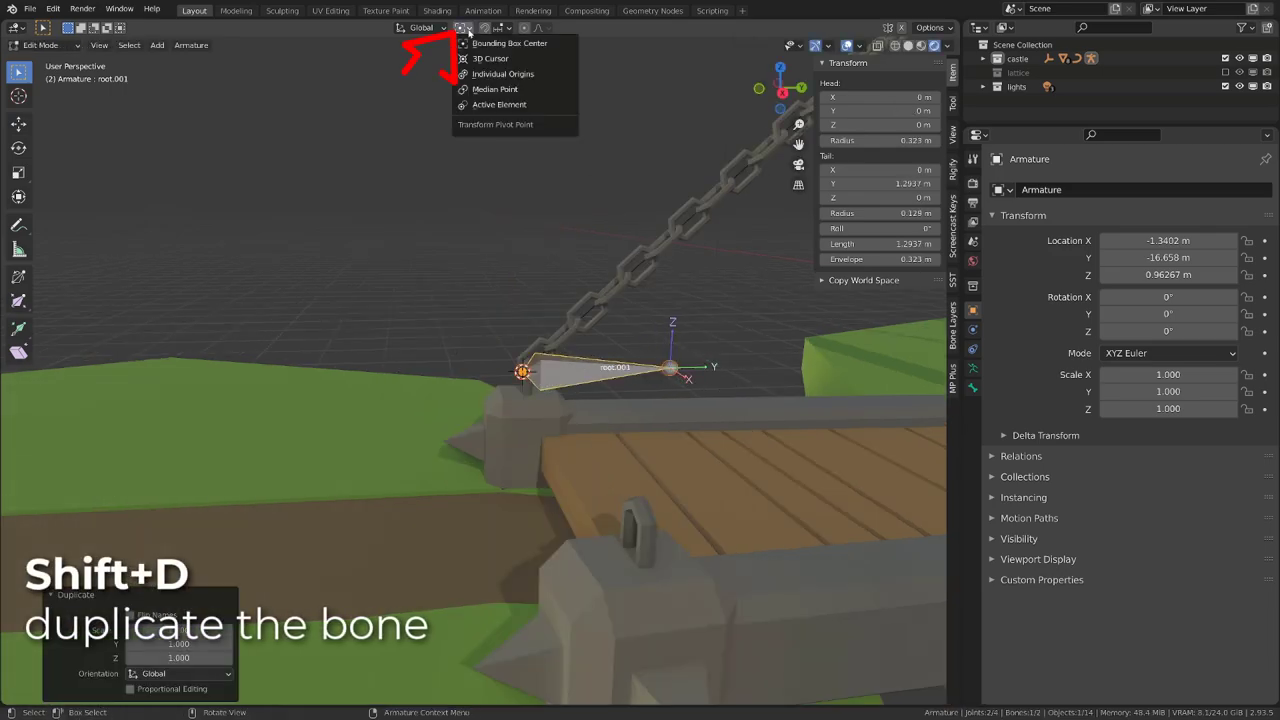
{"action": "left_click", "coordinate": [515, 78]}
{"action": "key", "text": "s"}
{"action": "left_click", "coordinate": [643, 353]}
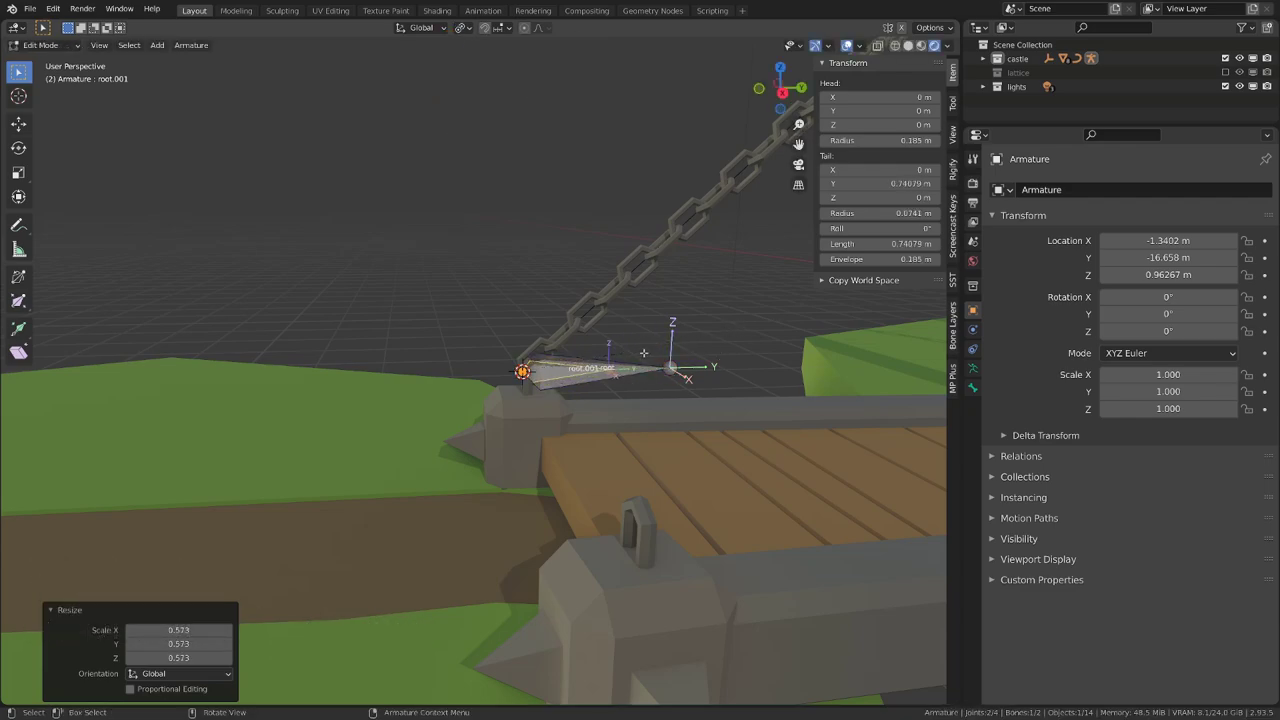
Rename the duplicated bone as bone-01 and return to Object Mode
{"action": "scroll", "coordinate": [643, 353], "scroll_direction": "up", "scroll_amount": 3}
{"action": "key", "text": "F2"}
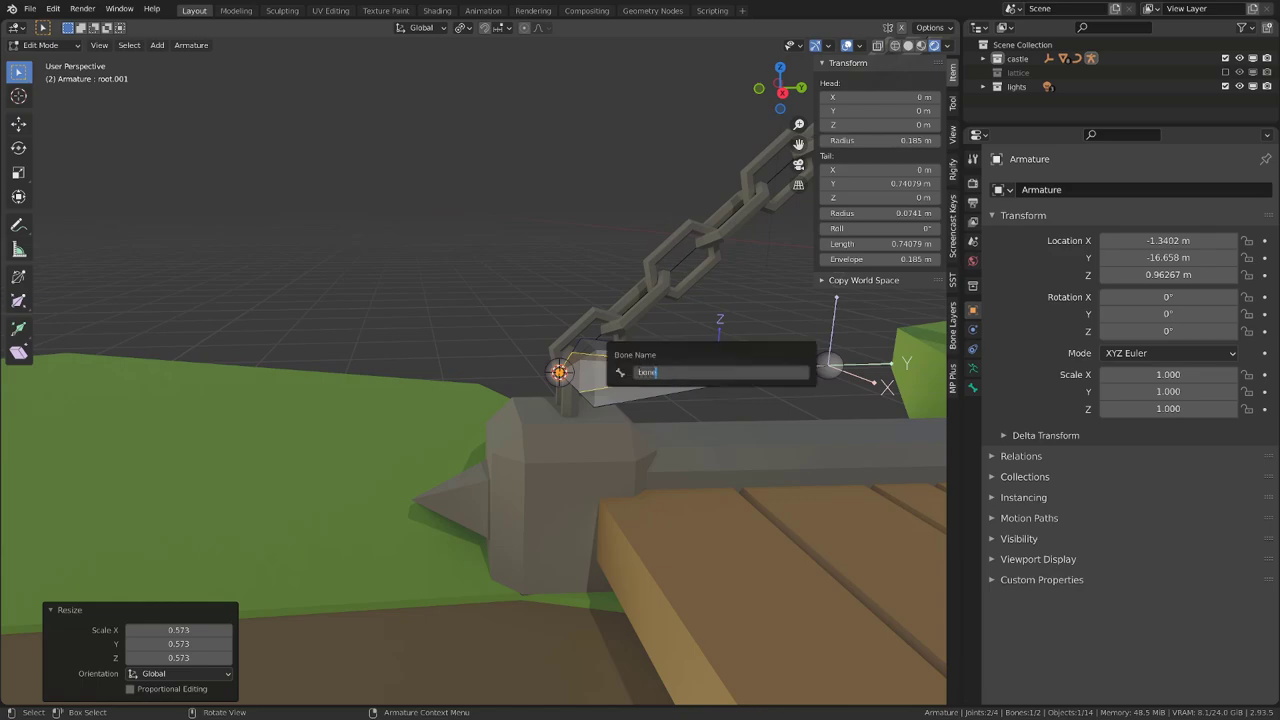
{"action": "key", "text": "Return"}
{"action": "middle_click_drag", "start_coordinate": [698, 375], "coordinate": [549, 390]}
{"action": "key", "text": "Tab"}
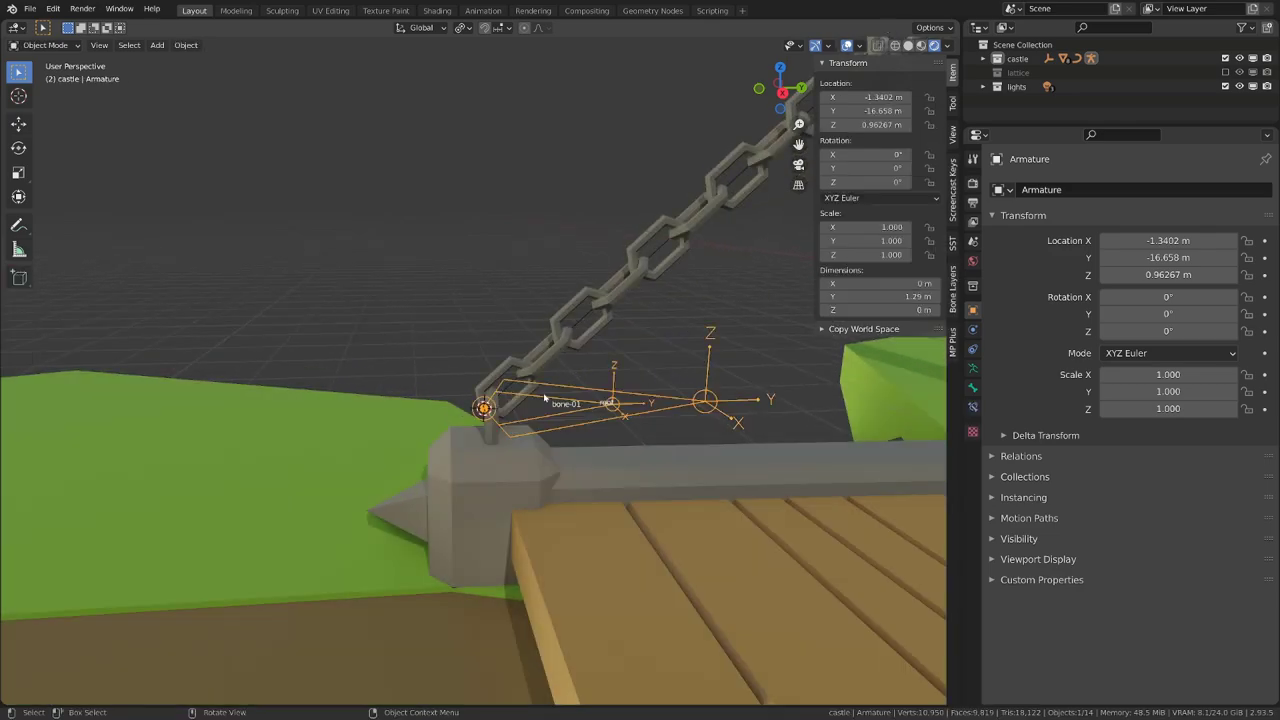
Select the chain and then the armature, enter Pose Mode, and parent the chain to bone-01 with the Bone option
{"action": "left_click", "coordinate": [561, 350]}
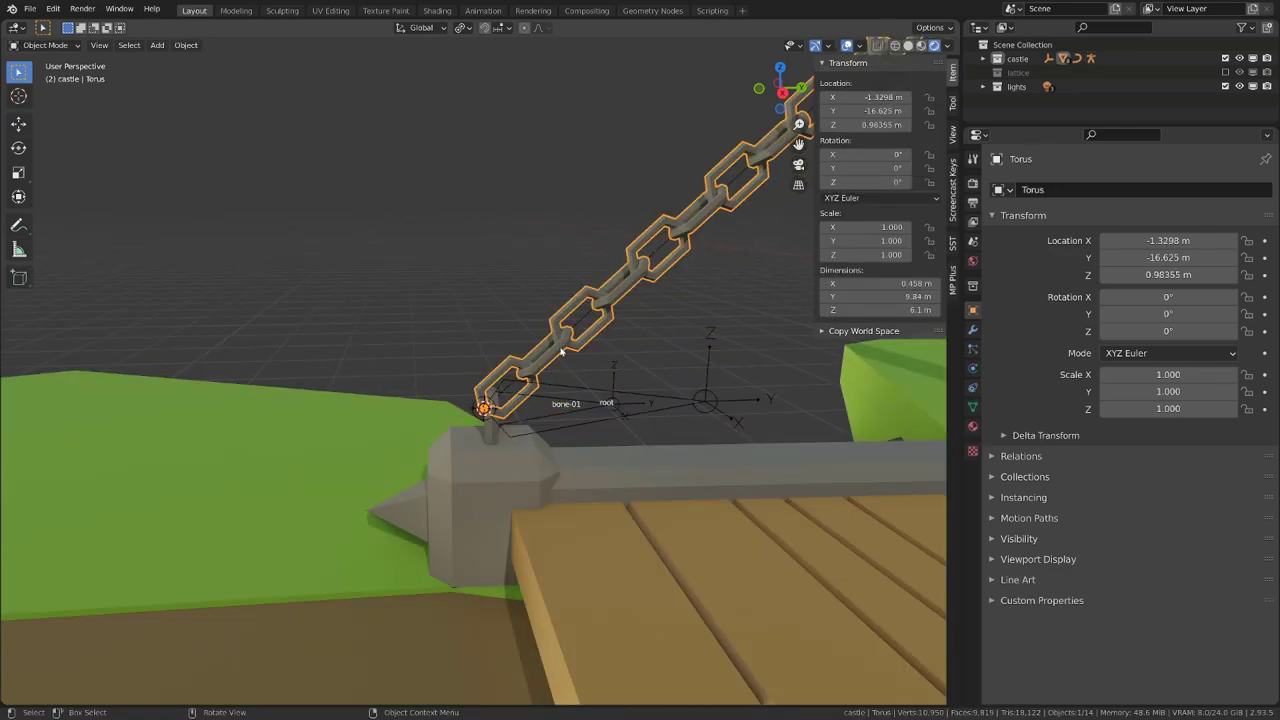
{"action": "left_click", "coordinate": [565, 391], "text": "shift"}
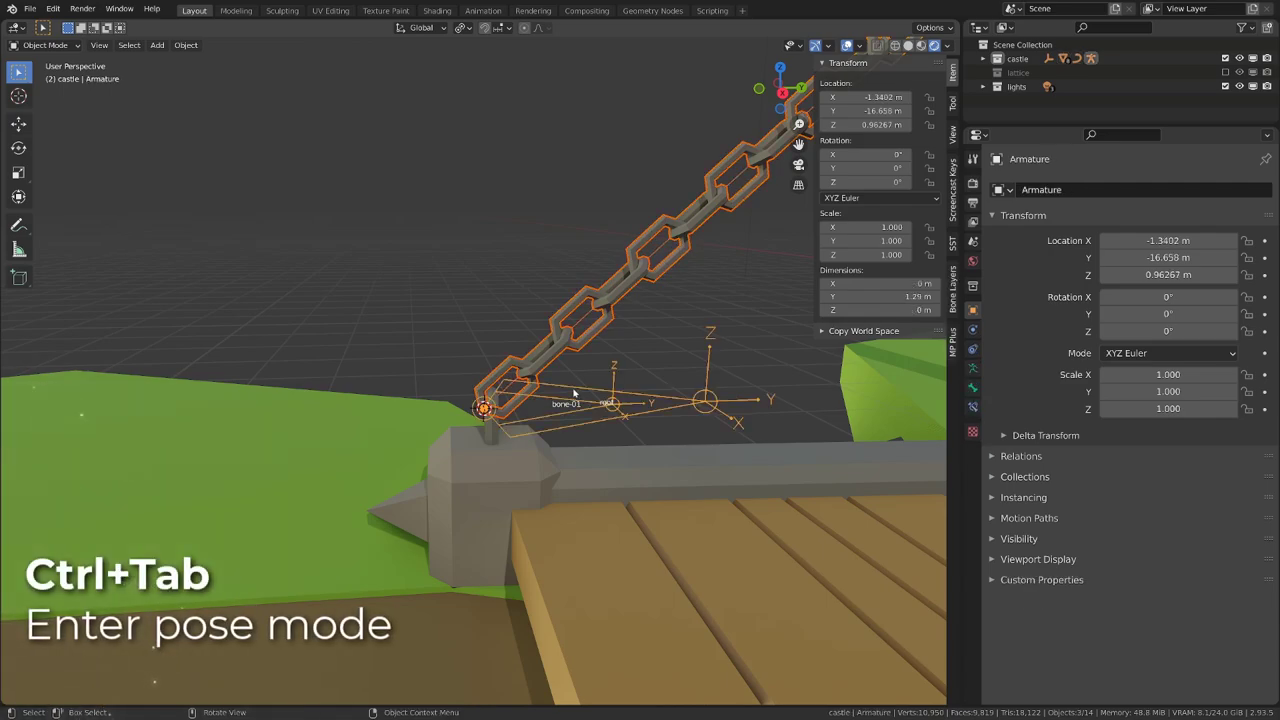
{"action": "key", "text": "ctrl+Tab"}
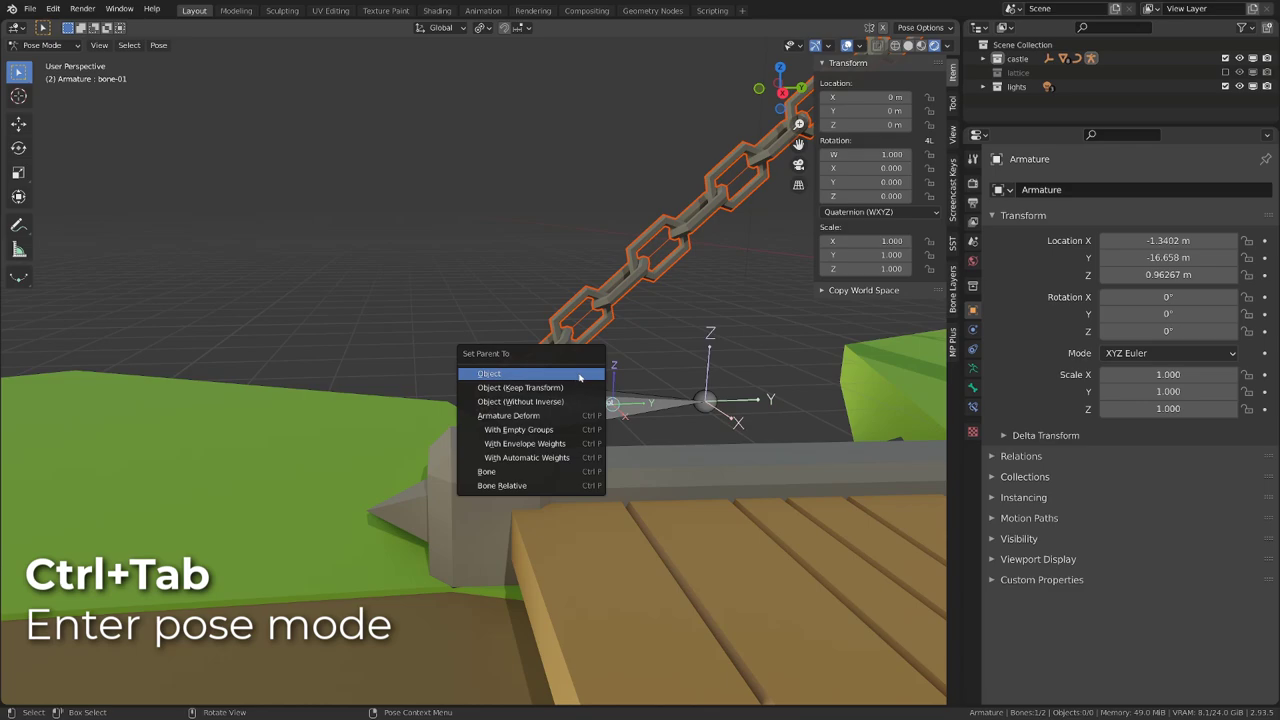
{"action": "left_click", "coordinate": [508, 476]}
{"action": "scroll", "coordinate": [560, 420], "scroll_direction": "down", "scroll_amount": 9}
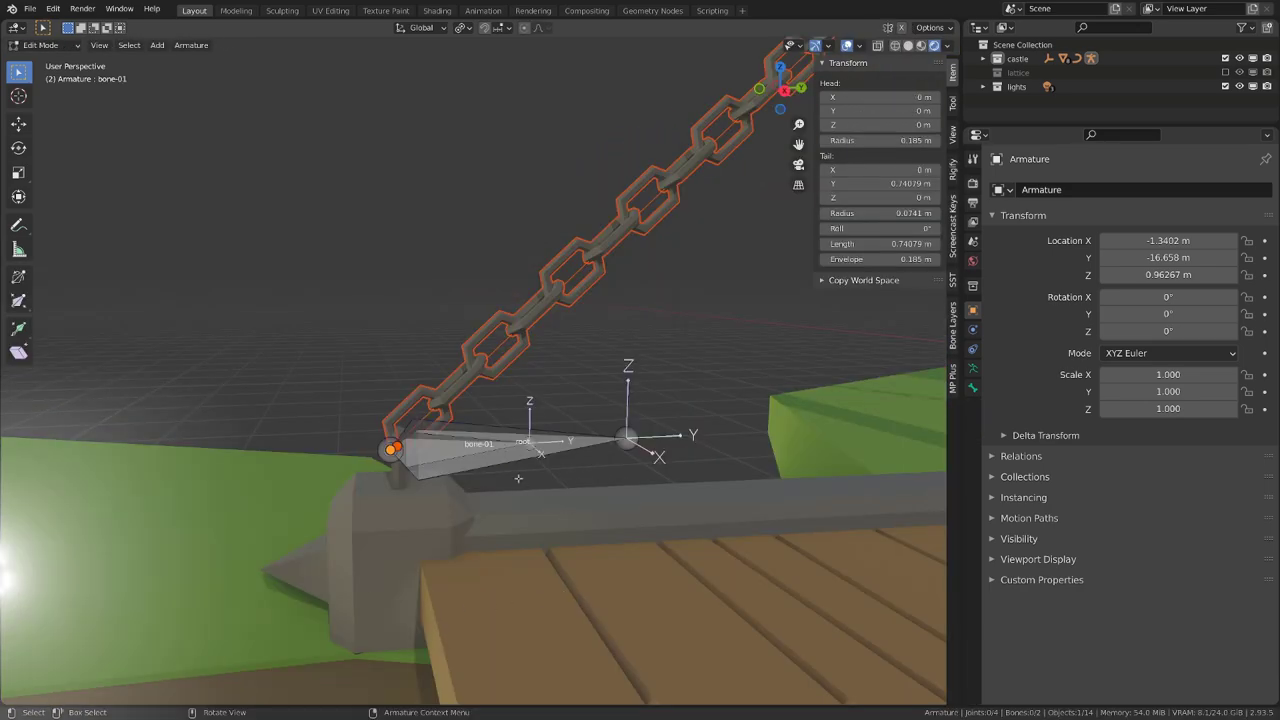
Use the overlap selection list to pick bone-01 instead of root at the chain's lower end
{"action": "left_click", "coordinate": [458, 446], "text": "alt"}
{"action": "left_click", "coordinate": [458, 457]}
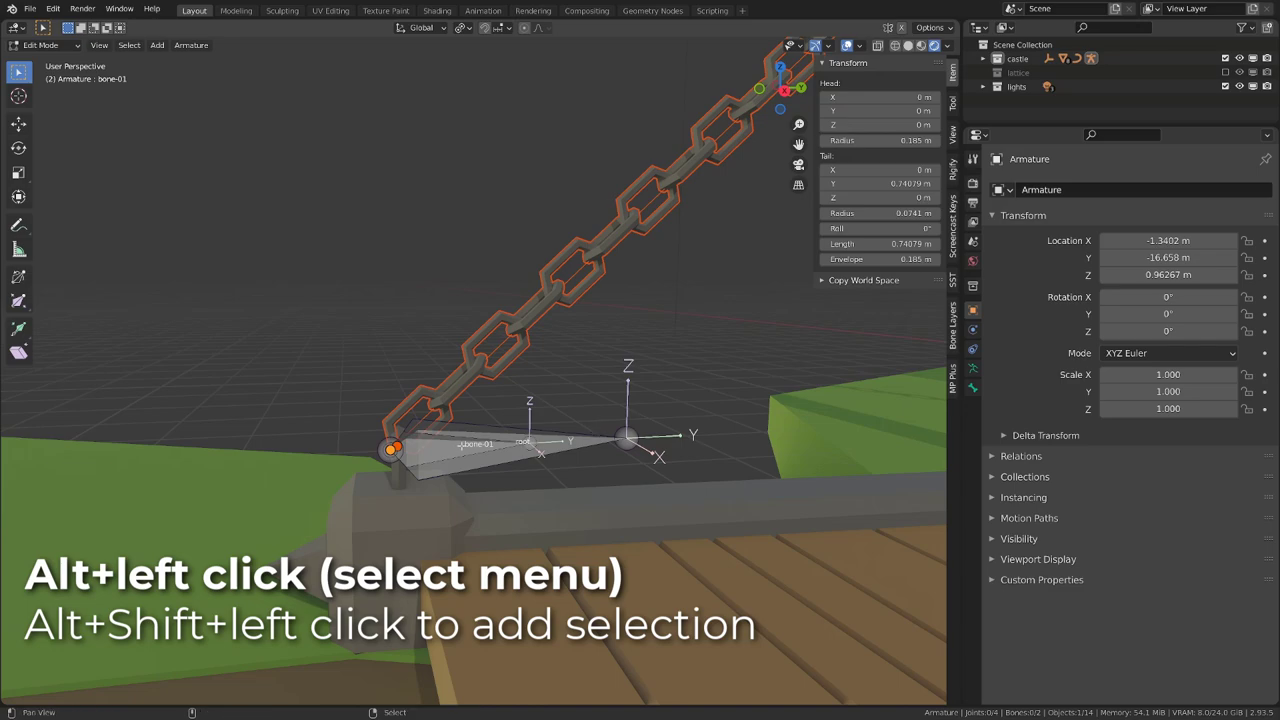
{"action": "left_click", "coordinate": [392, 449], "text": "alt"}
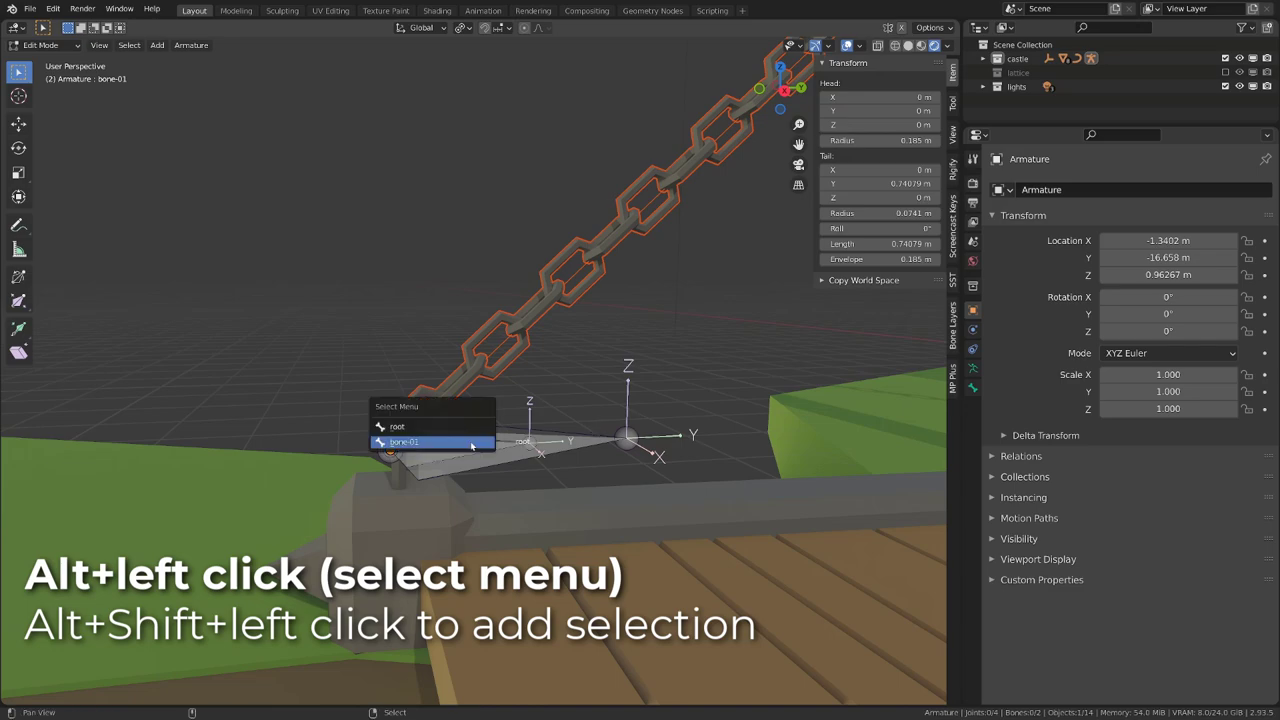
{"action": "left_click", "coordinate": [404, 442]}
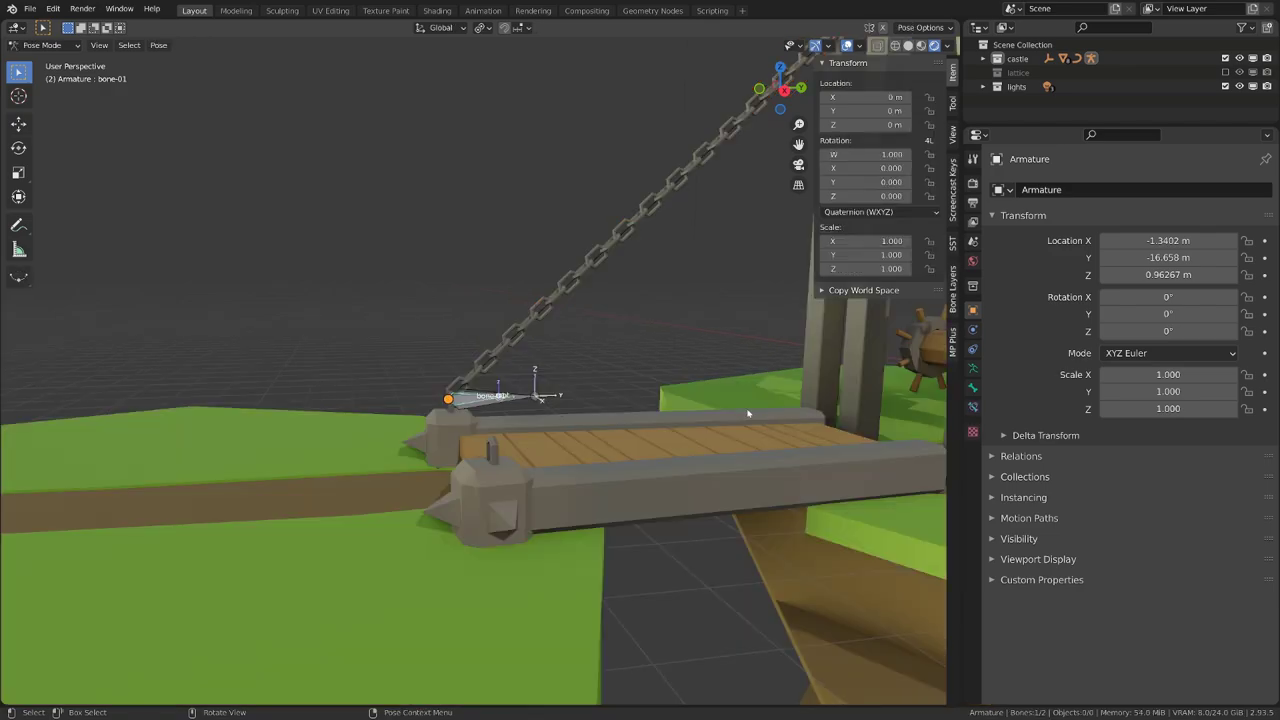
Return to Object Mode and hide the chain object
{"action": "scroll", "coordinate": [597, 343], "scroll_direction": "up", "scroll_amount": 2}
{"action": "key", "text": "alt+a"}
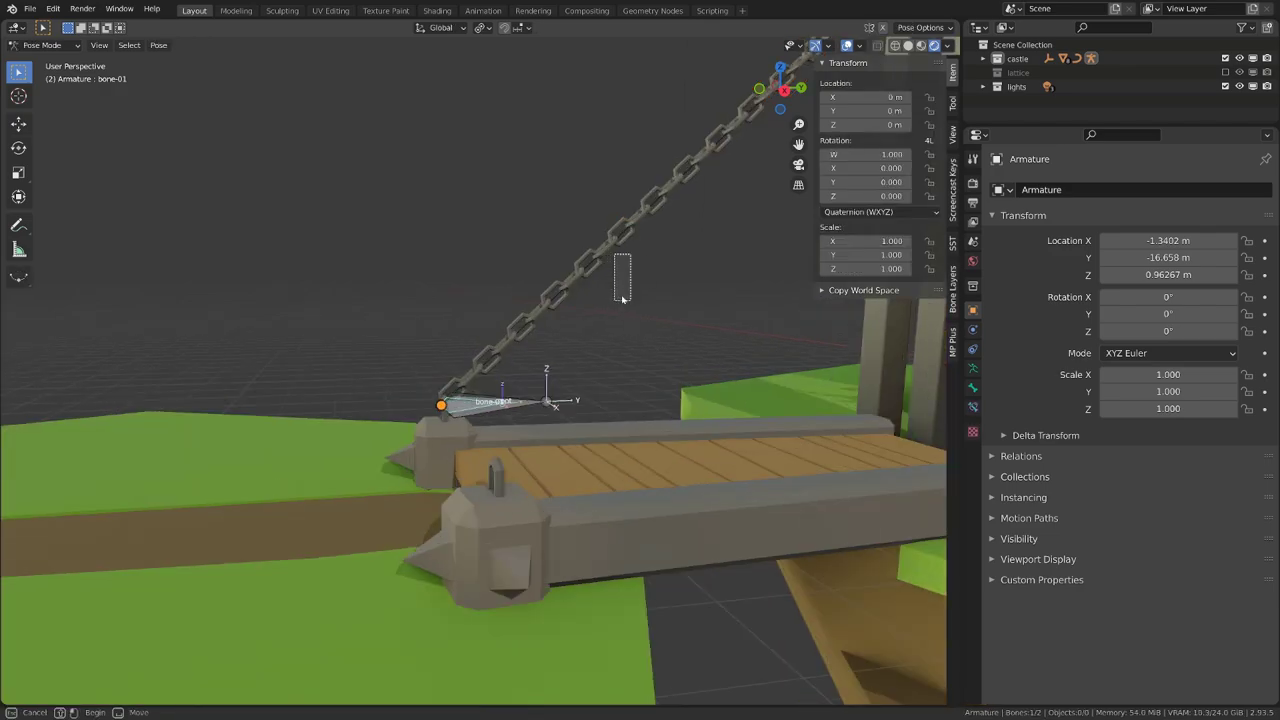
{"action": "key", "text": "ctrl+Tab"}
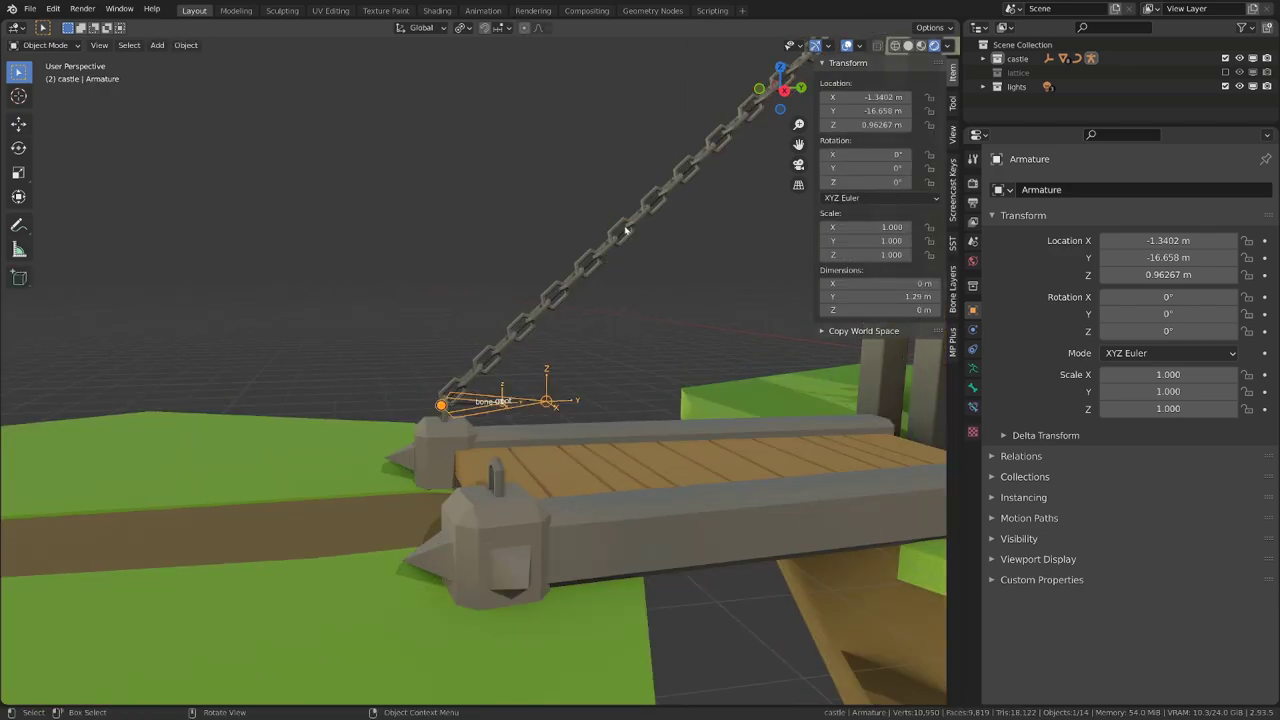
{"action": "left_click", "coordinate": [616, 232]}
{"action": "key", "text": "h"}
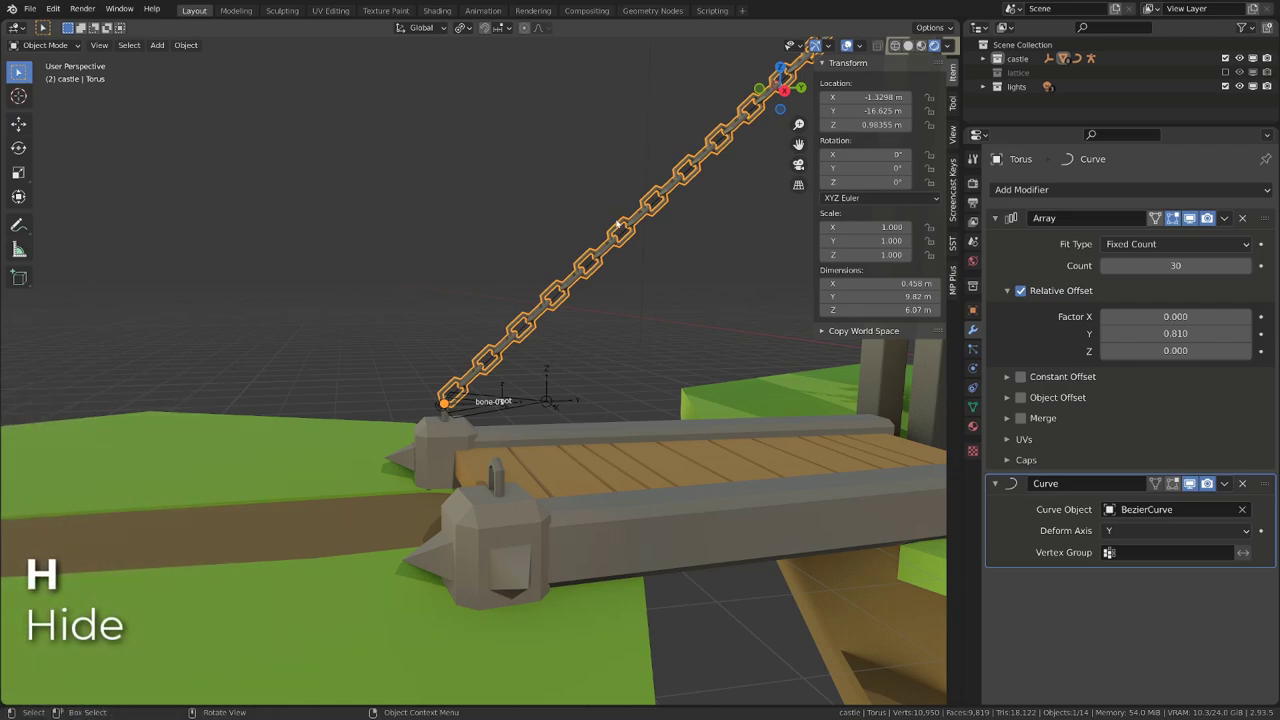
{"action": "key", "text": "h"}
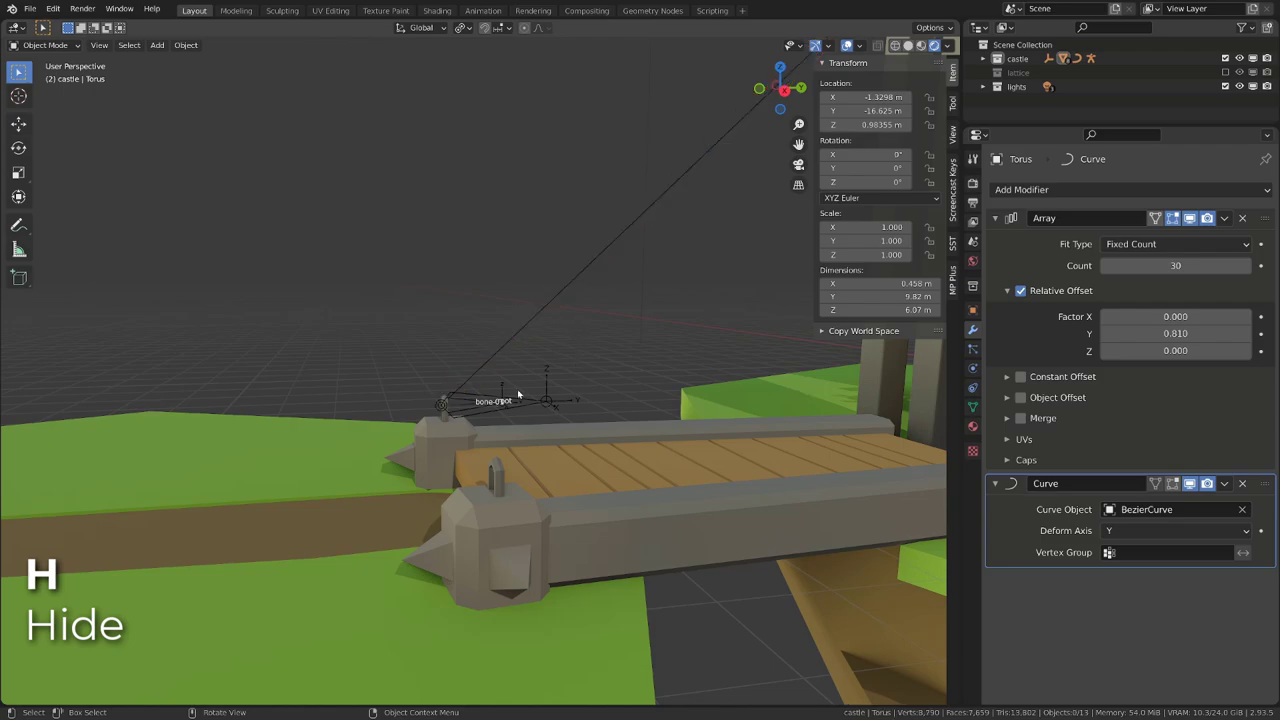
Isolate the armature and the Bézier curve in local view
{"action": "left_click", "coordinate": [516, 401]}
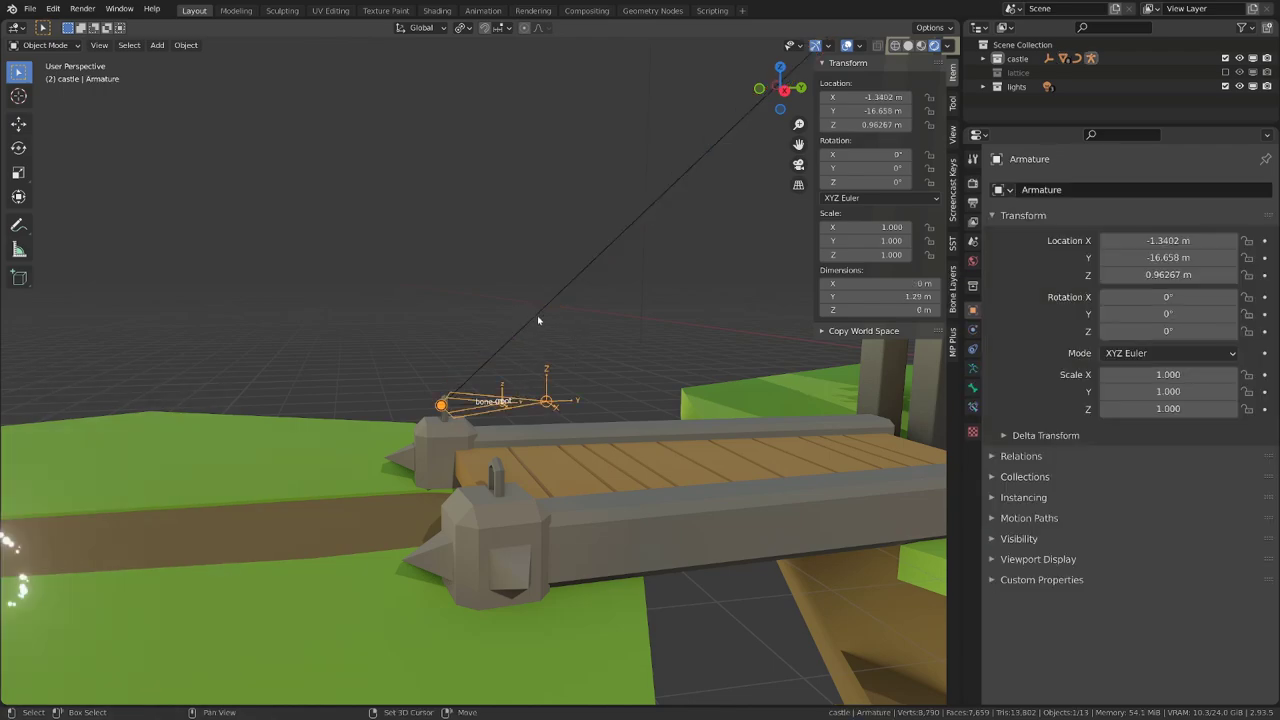
{"action": "left_click", "coordinate": [537, 315], "text": "shift"}
{"action": "key", "text": "KP_Divide"}
{"action": "key", "text": "KP_Divide"}
{"action": "middle_click_drag", "start_coordinate": [440, 386], "coordinate": [477, 331], "text": "shift"}
{"action": "left_click", "coordinate": [282, 478]}
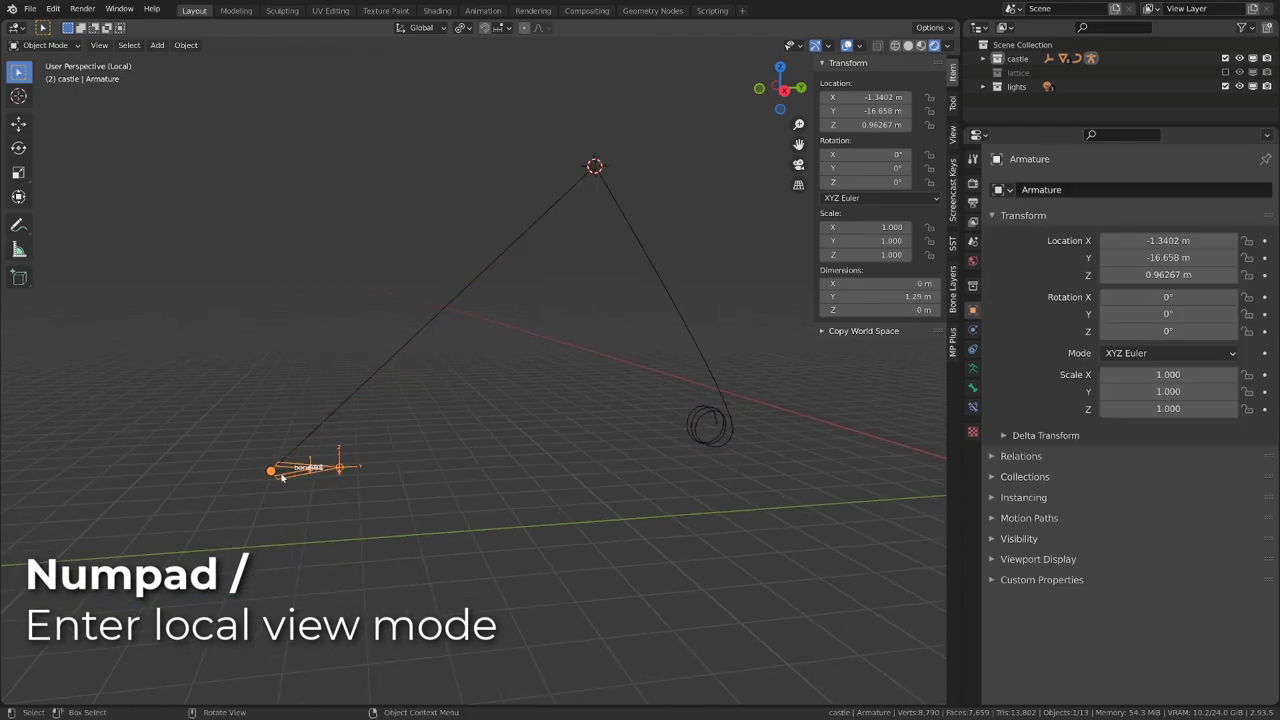
In armature Edit Mode, duplicate bone-01 and move the copy about 0.57 m in X, 4.99 m in Y and 2.92 m in Z
{"action": "key", "text": "Tab"}
{"action": "left_click", "coordinate": [287, 471]}
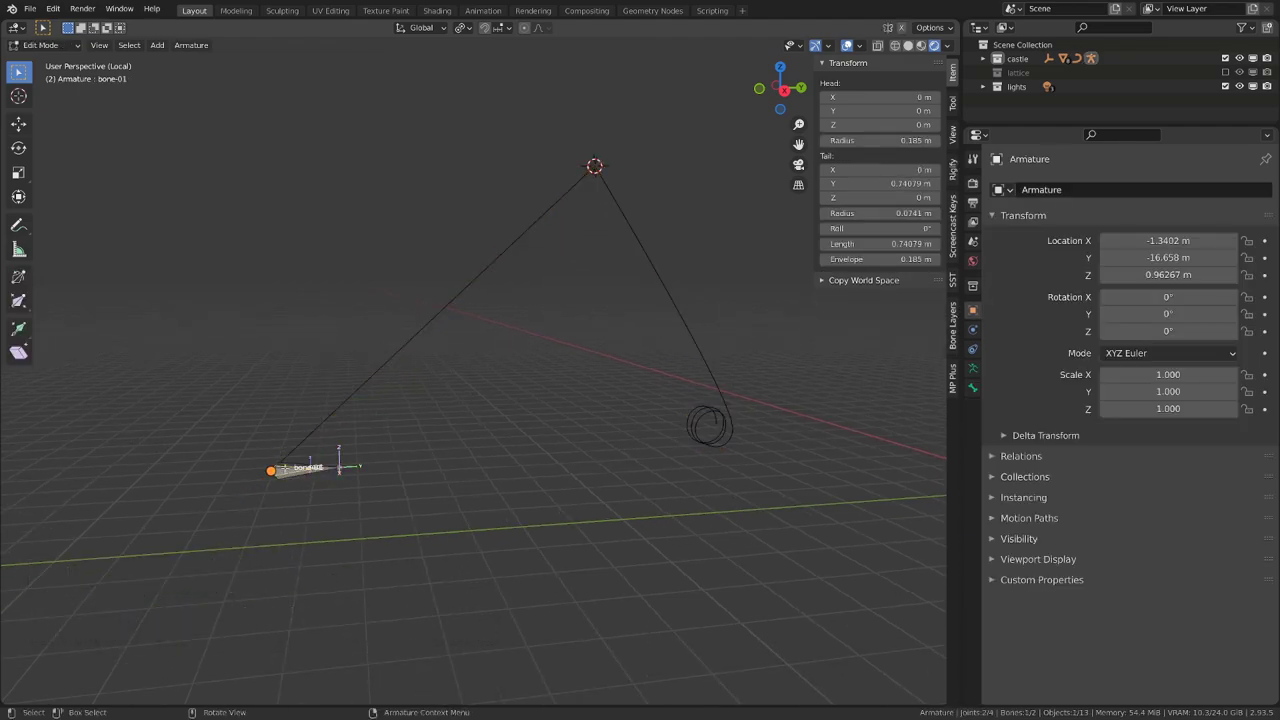
{"action": "key", "text": "shift+d"}
{"action": "left_click", "coordinate": [536, 304]}
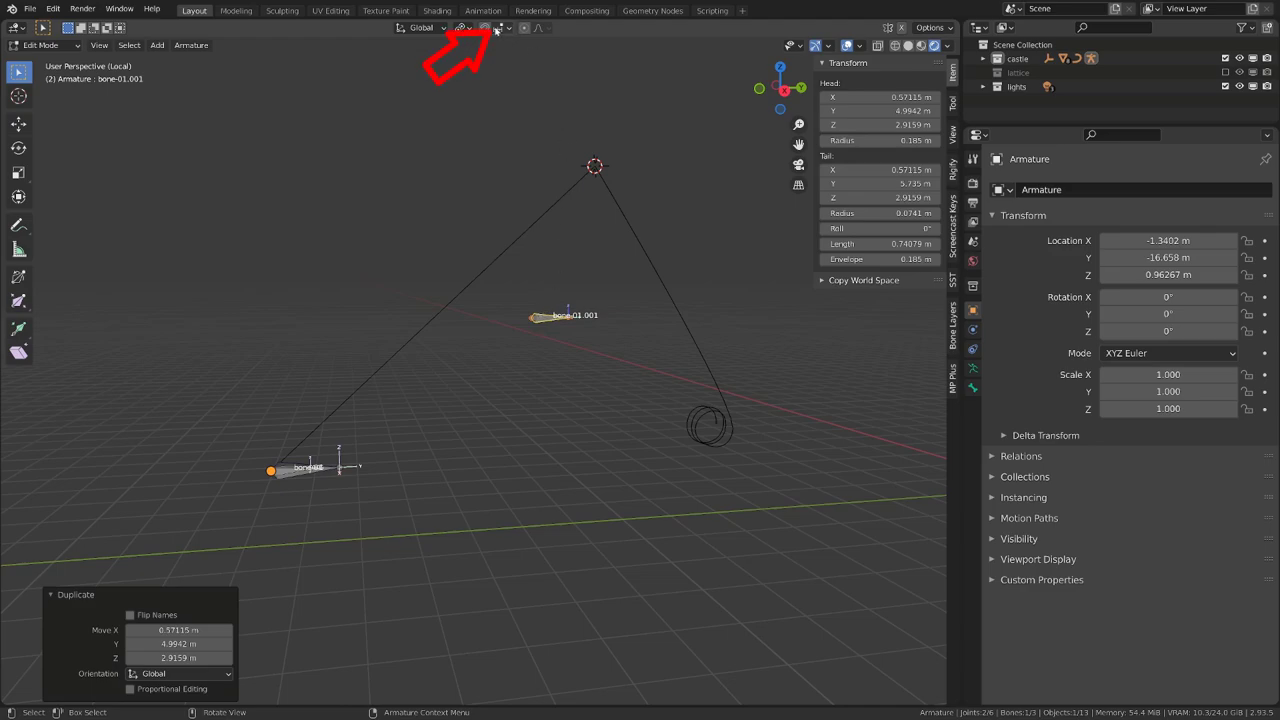
Set snapping to Vertex and move the duplicated bone onto the curve's topmost control point
{"action": "left_click", "coordinate": [497, 30]}
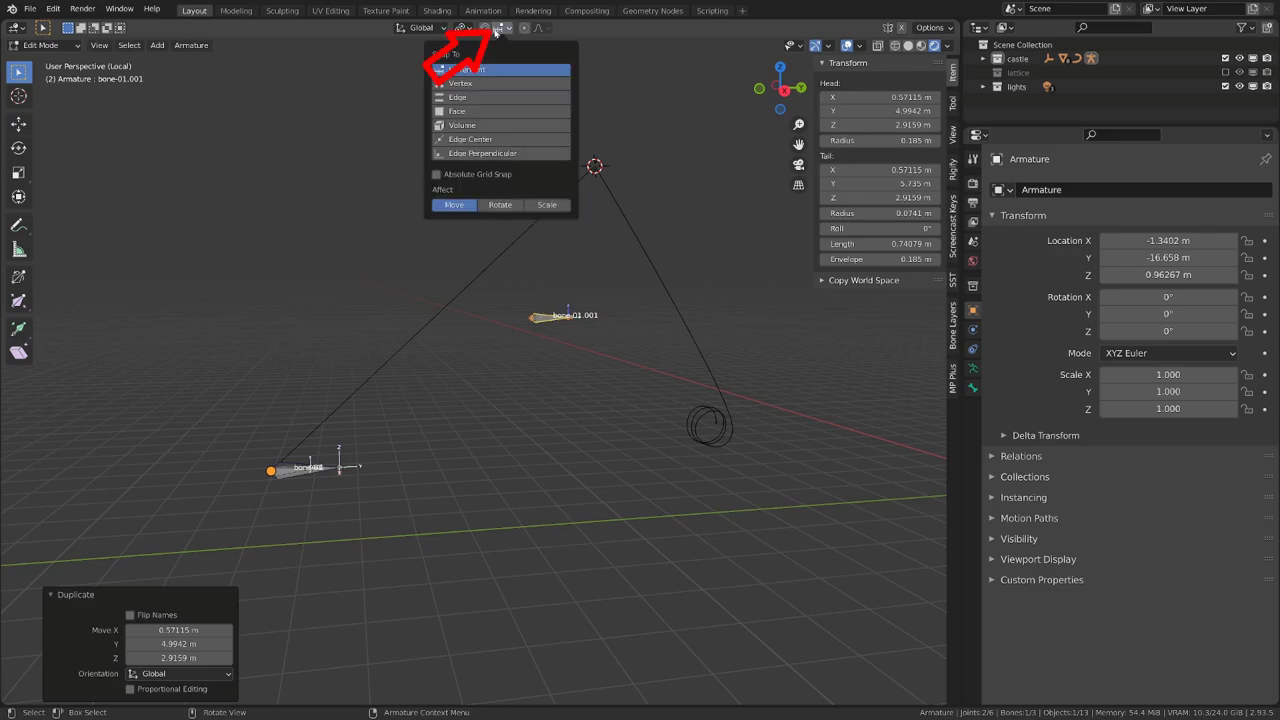
{"action": "left_click", "coordinate": [462, 83]}
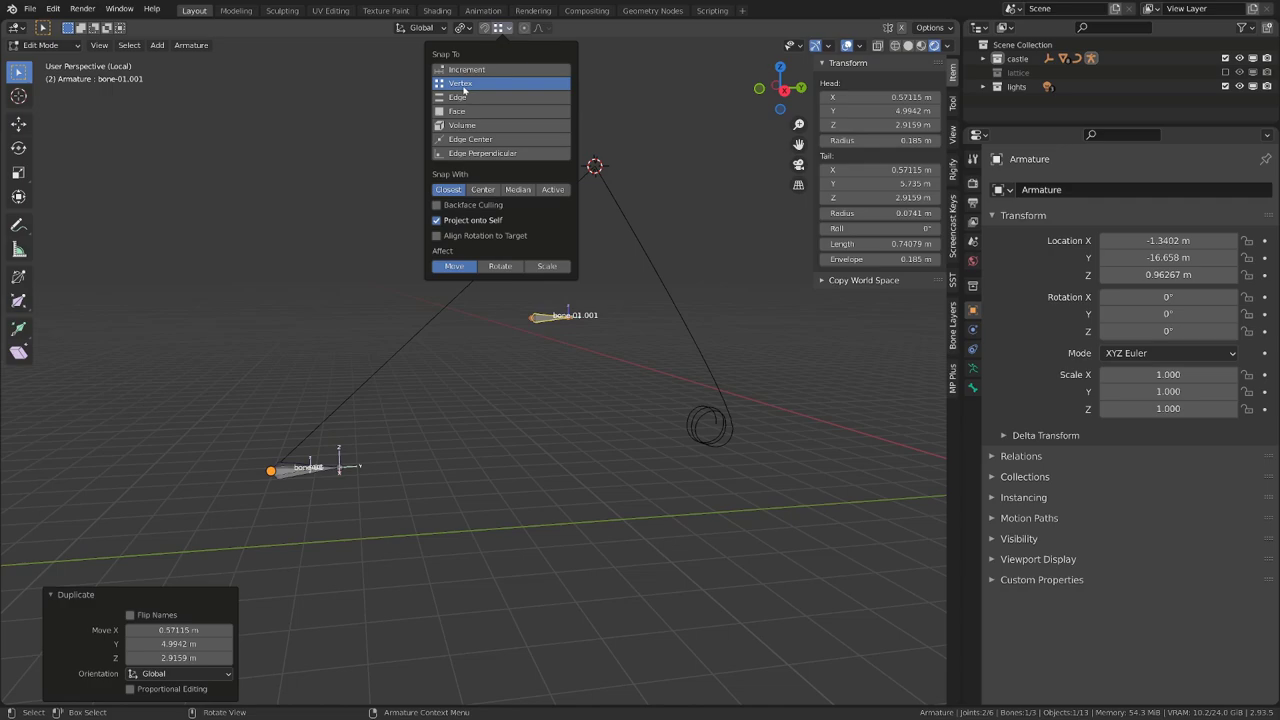
{"action": "left_click", "coordinate": [532, 318]}
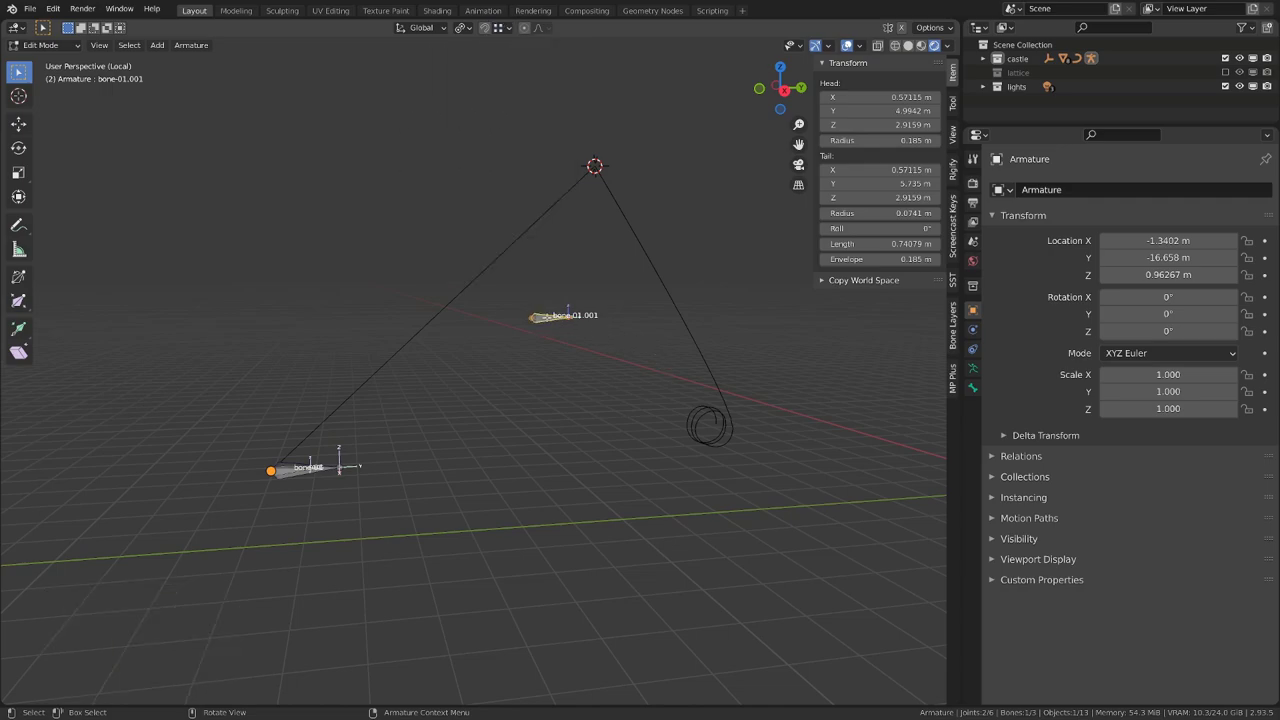
{"action": "key", "text": "g"}
{"action": "left_click", "coordinate": [600, 168]}
{"action": "middle_click_drag", "start_coordinate": [600, 168], "coordinate": [613, 184]}
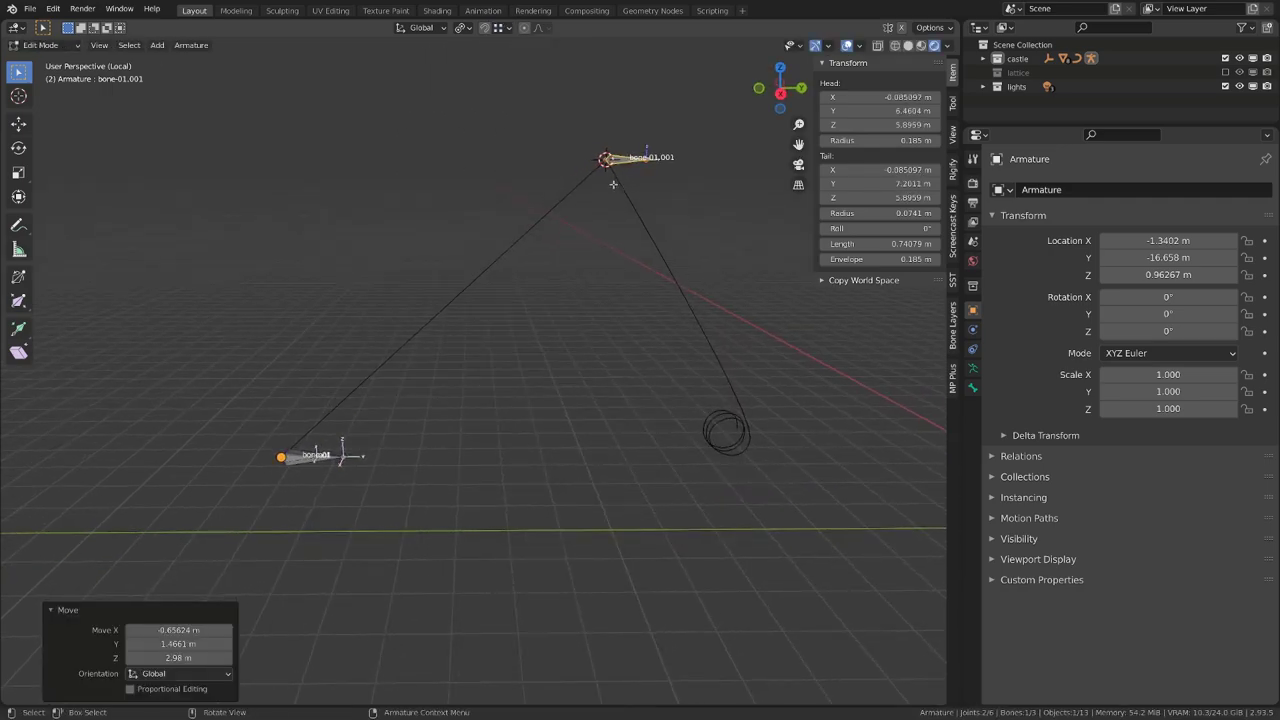
Rename the bone at the curve's peak as bone-02
{"action": "key", "text": "F2"}
{"action": "left_click", "coordinate": [563, 195]}
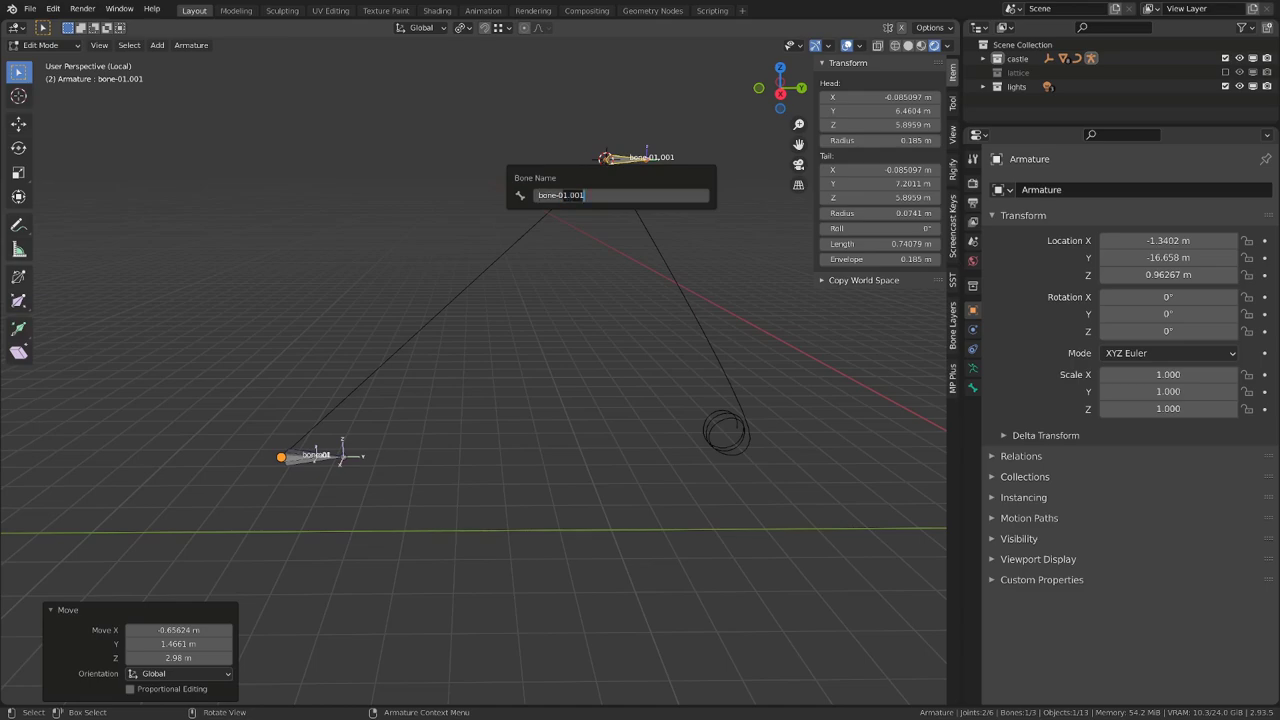
{"action": "type", "text": "2"}
{"action": "key", "text": "Return"}
Duplicate bone-02 onto the curve point where the winch coil starts, and duplicate that copy onto the coil's opposite side
{"action": "middle_click_drag", "start_coordinate": [694, 216], "coordinate": [546, 206], "text": "shift"}
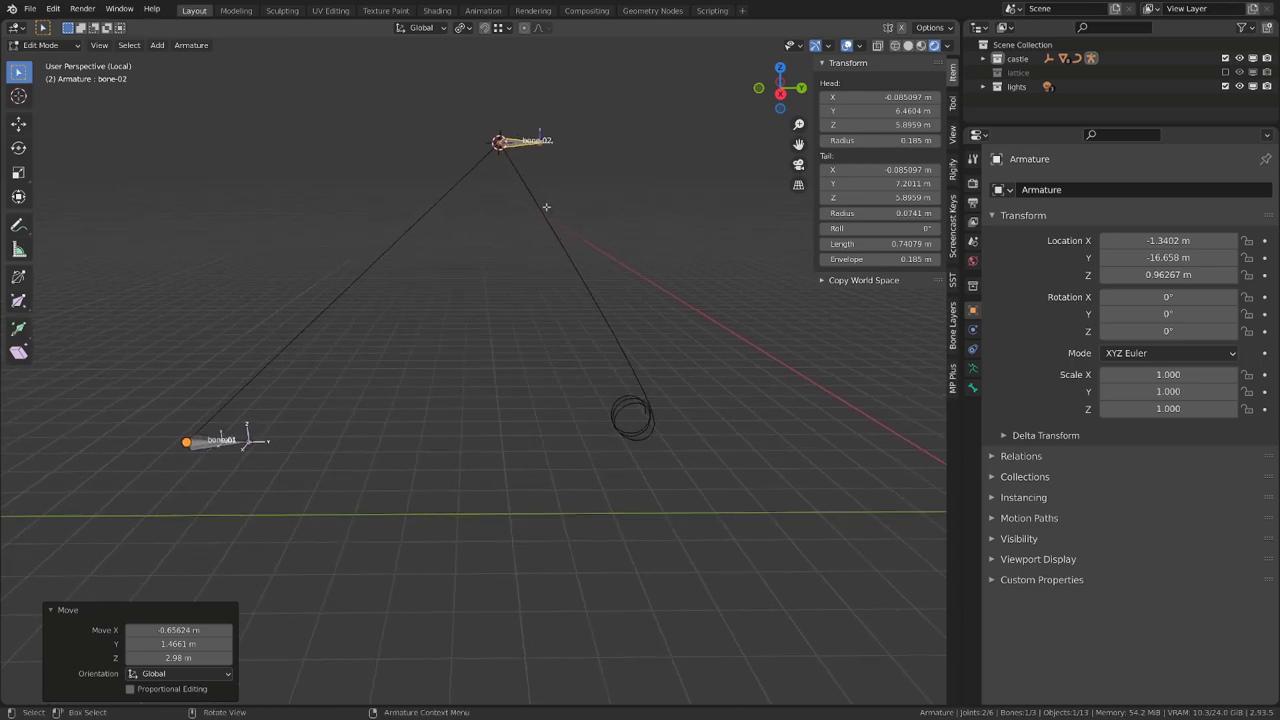
{"action": "scroll", "coordinate": [546, 206], "scroll_direction": "up", "scroll_amount": 1}
{"action": "key", "text": "shift+d"}
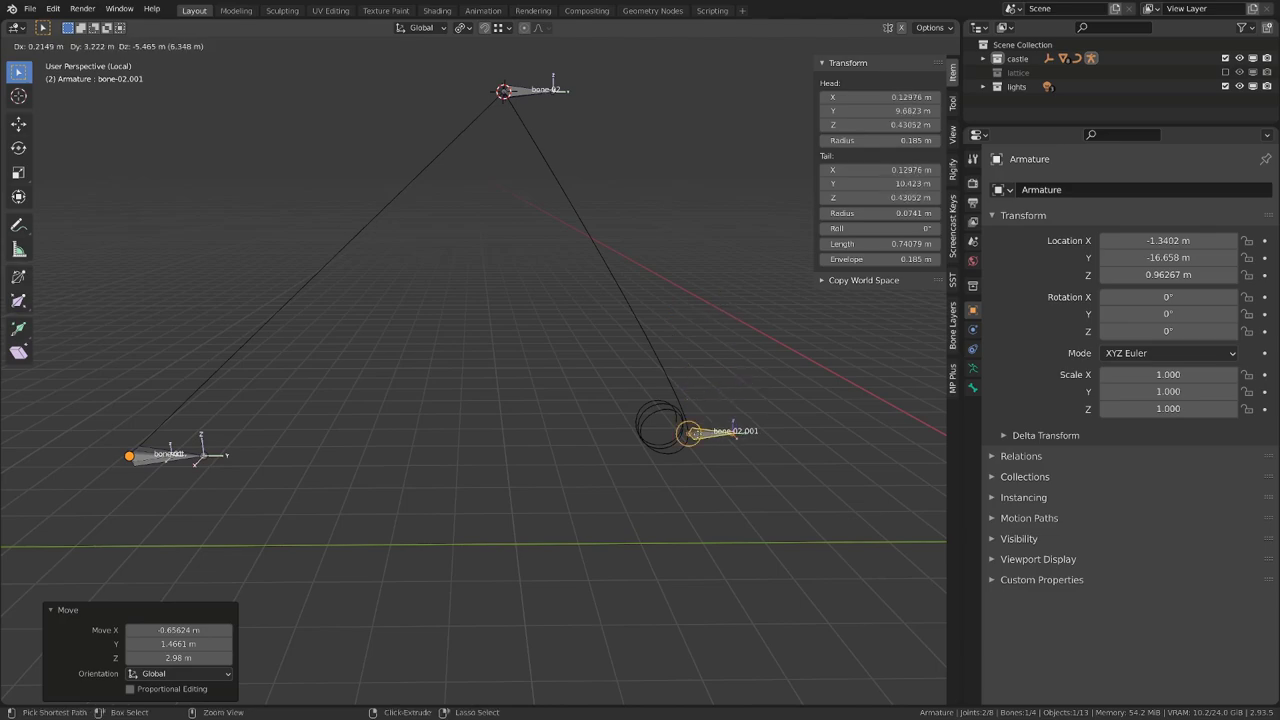
{"action": "left_click", "coordinate": [685, 450]}
{"action": "middle_click_drag", "start_coordinate": [685, 450], "coordinate": [591, 434]}
{"action": "scroll", "coordinate": [591, 434], "scroll_direction": "up", "scroll_amount": 2}
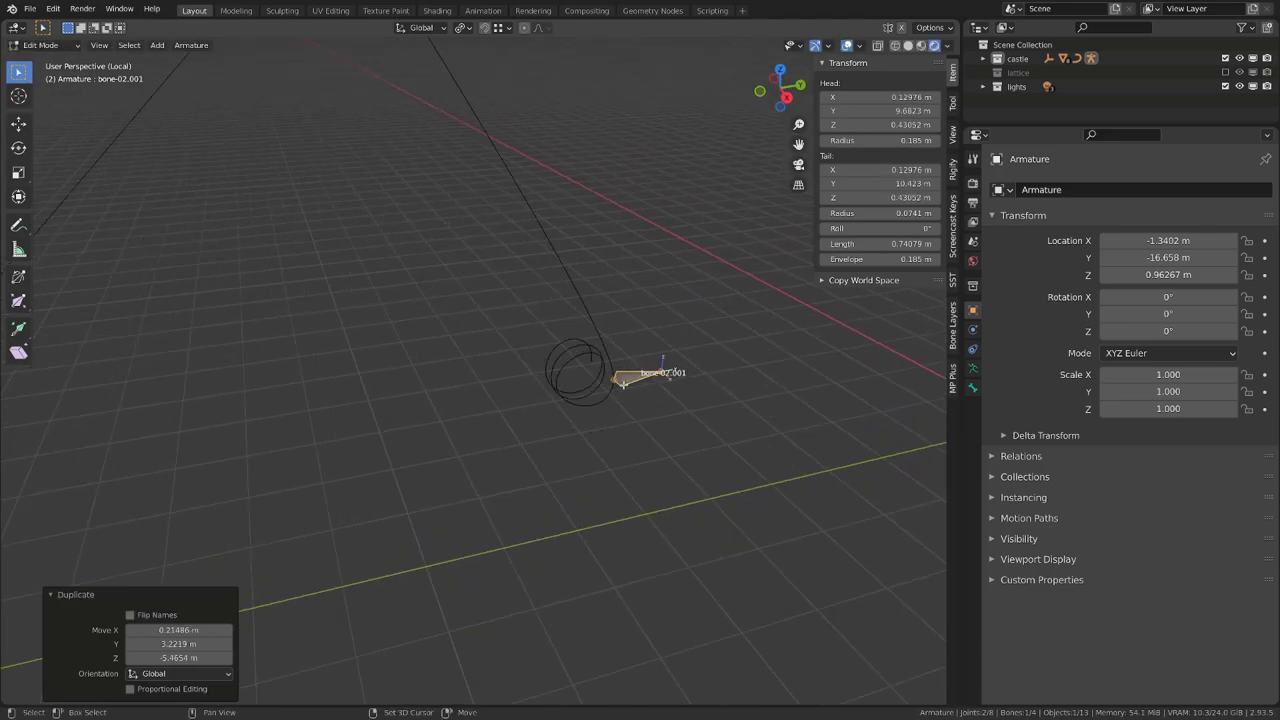
{"action": "key", "text": "shift+d"}
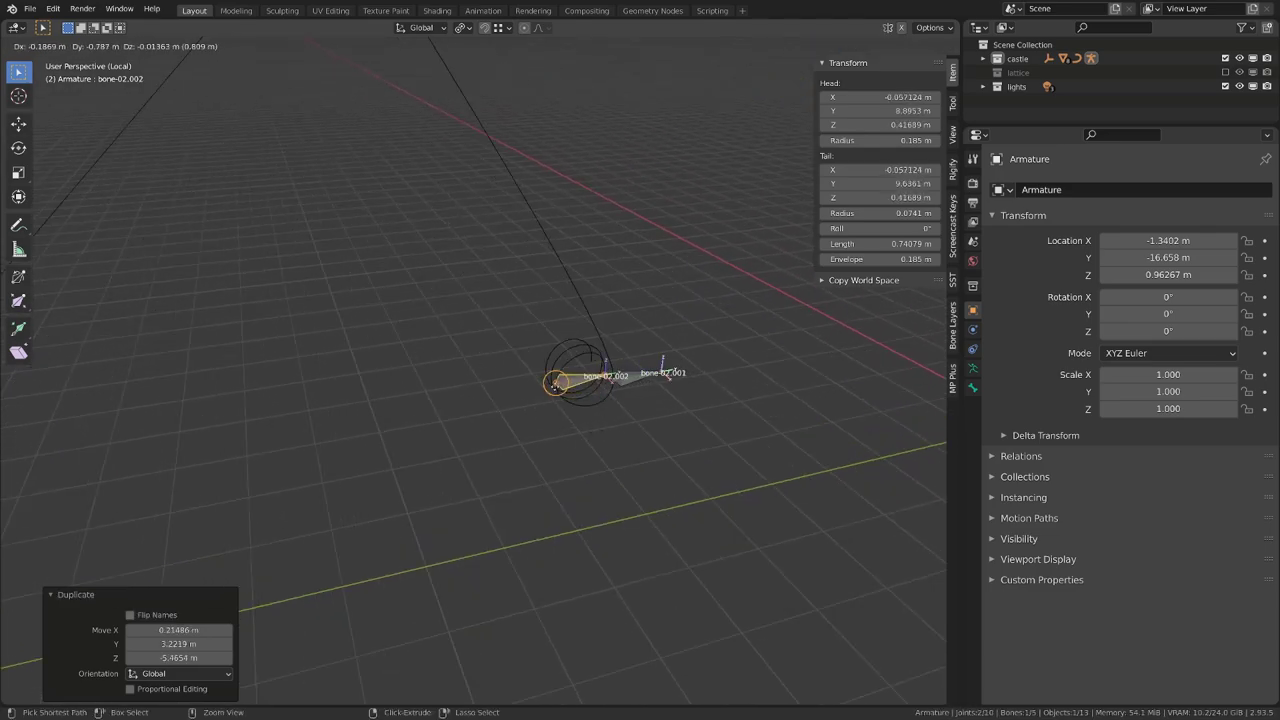
{"action": "left_click", "coordinate": [558, 387]}
{"action": "middle_click_drag", "start_coordinate": [558, 387], "coordinate": [659, 409]}
{"action": "scroll", "coordinate": [630, 410], "scroll_direction": "up", "scroll_amount": 2}
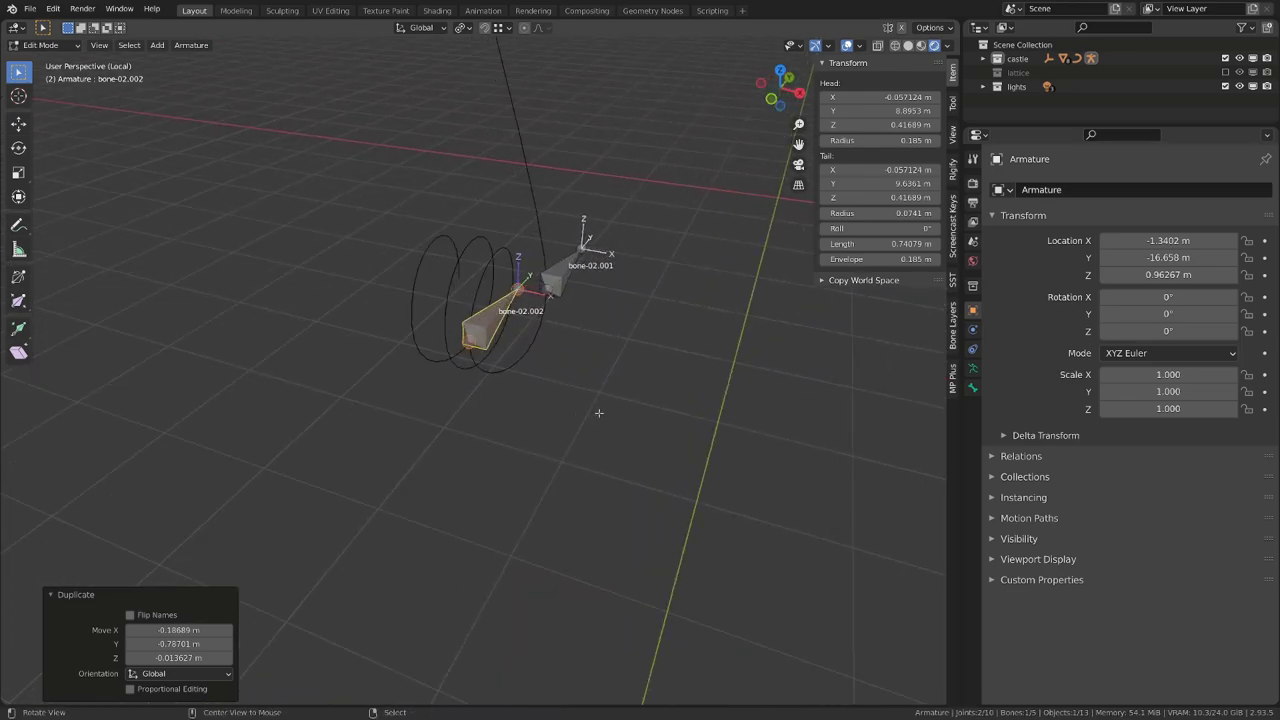
Select both winch bones and scale them down to about 0.387 m long
{"action": "middle_click_drag", "start_coordinate": [553, 400], "coordinate": [591, 371]}
{"action": "left_click", "coordinate": [463, 291], "text": "shift"}
{"action": "key", "text": "s"}
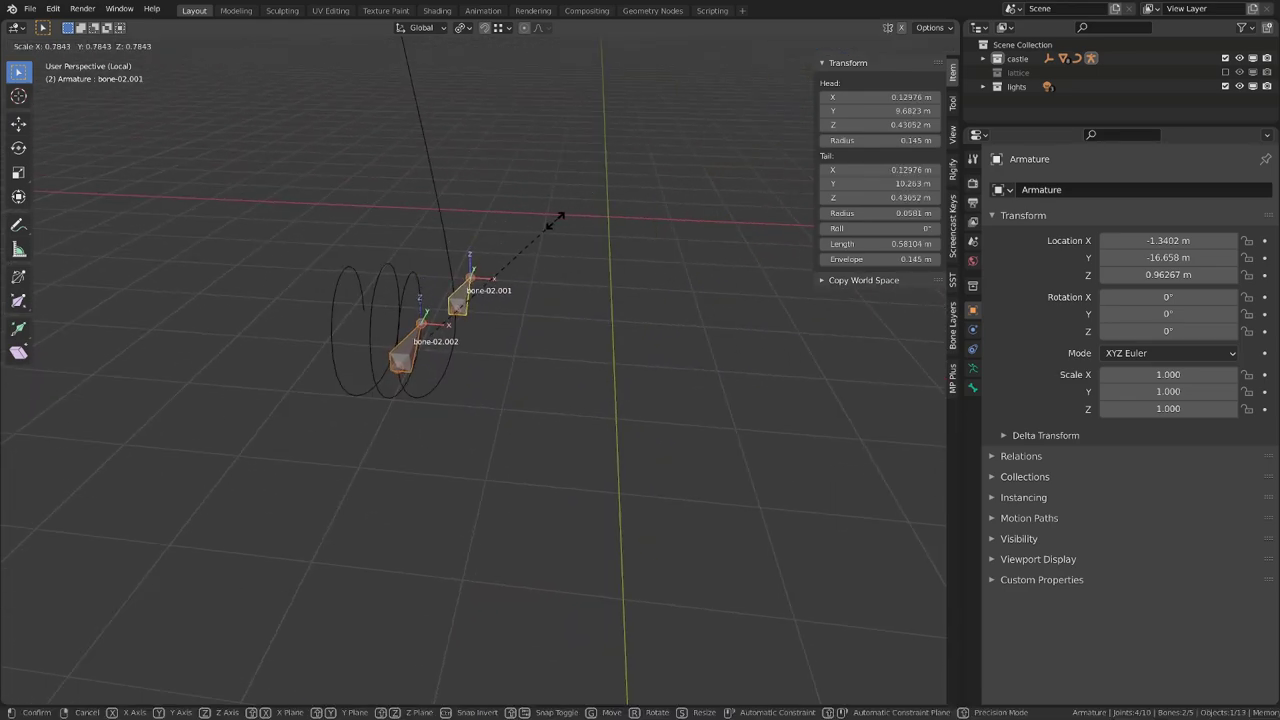
{"action": "left_click", "coordinate": [511, 263]}
Make three more copies of the small bone and snap them to successive curve points on alternating sides of the winch coil
{"action": "left_click", "coordinate": [403, 355]}
{"action": "key", "text": "shift+d"}
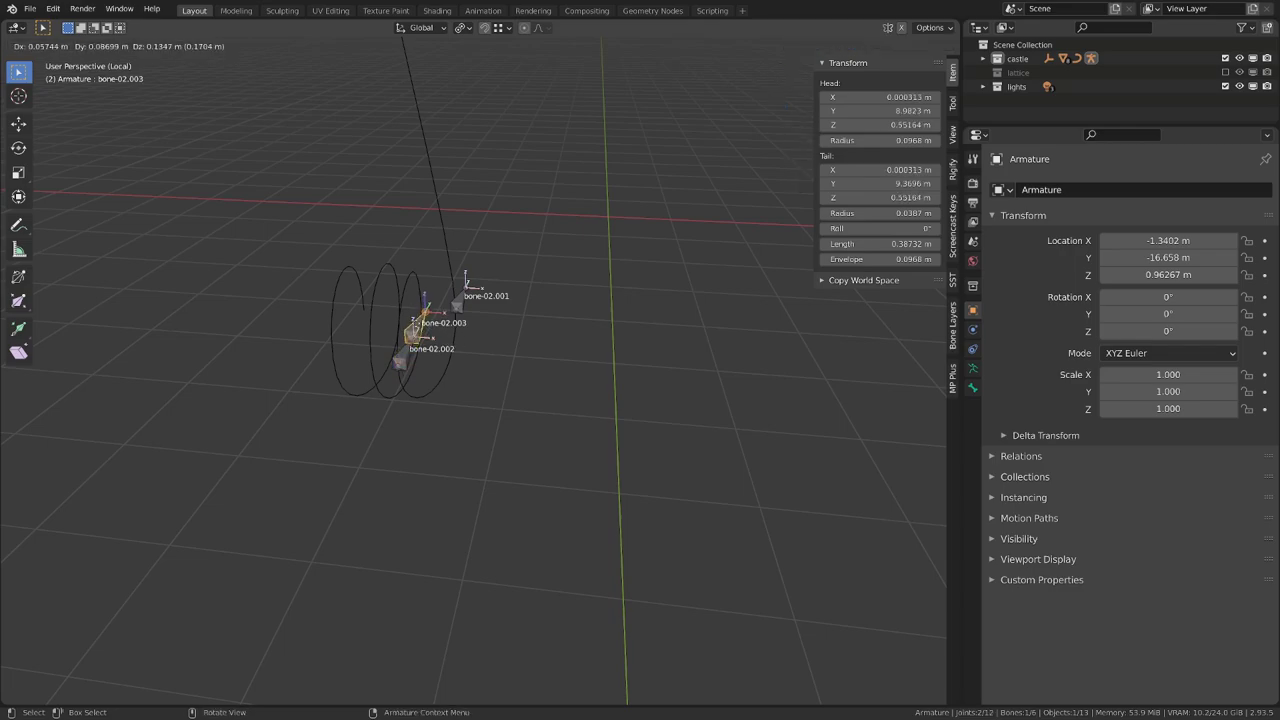
{"action": "left_click", "coordinate": [430, 293]}
{"action": "key", "text": "shift+d"}
{"action": "left_click", "coordinate": [372, 358]}
{"action": "left_click", "coordinate": [372, 358]}
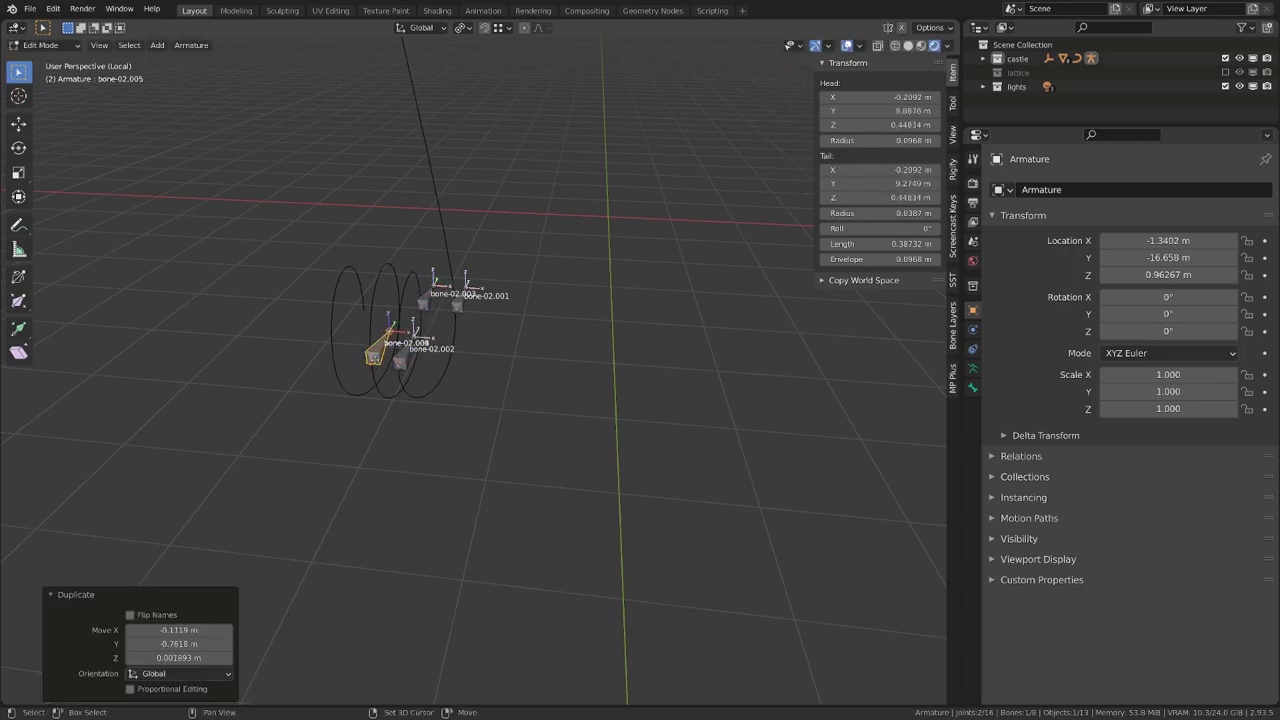
{"action": "key", "text": "shift+d"}
{"action": "left_click", "coordinate": [398, 309]}
Add two more bone copies on the last curve points of the winch coil, snapping each to its point
{"action": "middle_click_drag", "start_coordinate": [398, 309], "coordinate": [367, 327]}
{"action": "key", "text": "shift+d"}
{"action": "left_click", "coordinate": [408, 299]}
{"action": "key", "text": "g"}
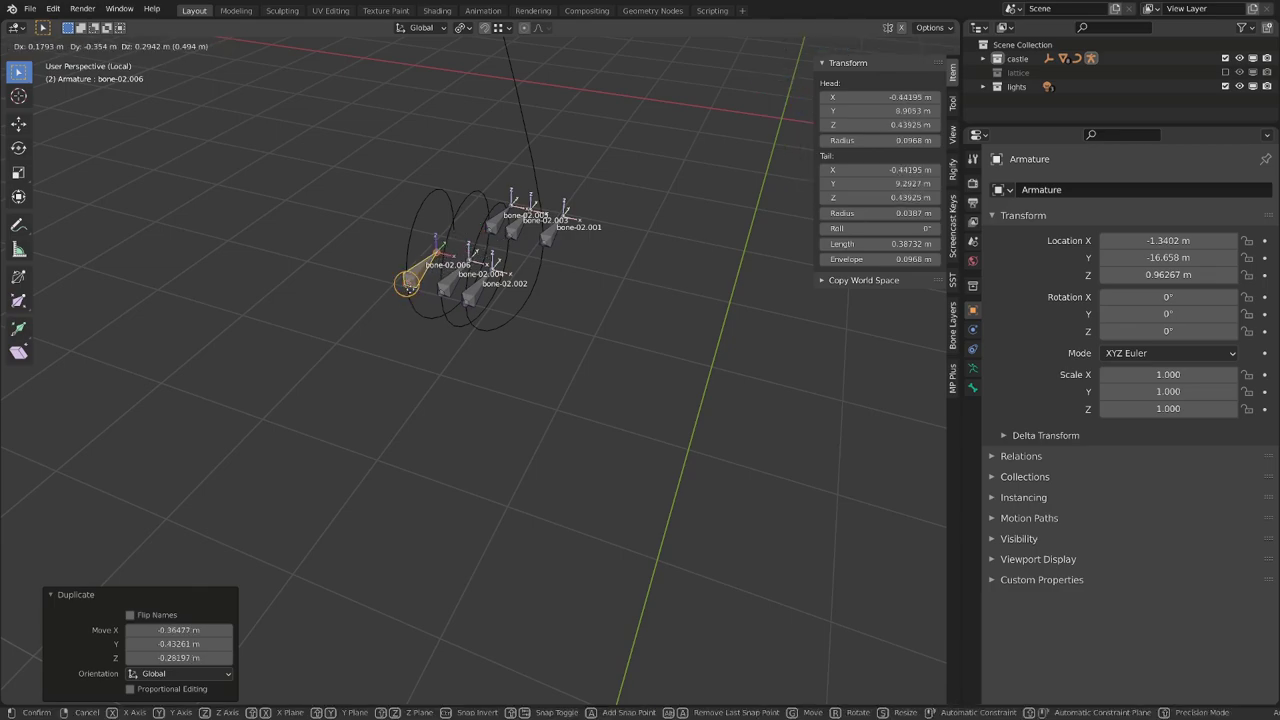
{"action": "left_click", "coordinate": [407, 285]}
{"action": "key", "text": "shift+d"}
{"action": "left_click", "coordinate": [454, 229]}
{"action": "scroll", "coordinate": [591, 317], "scroll_direction": "down", "scroll_amount": 1}
{"action": "middle_click_drag", "start_coordinate": [591, 317], "coordinate": [564, 308]}
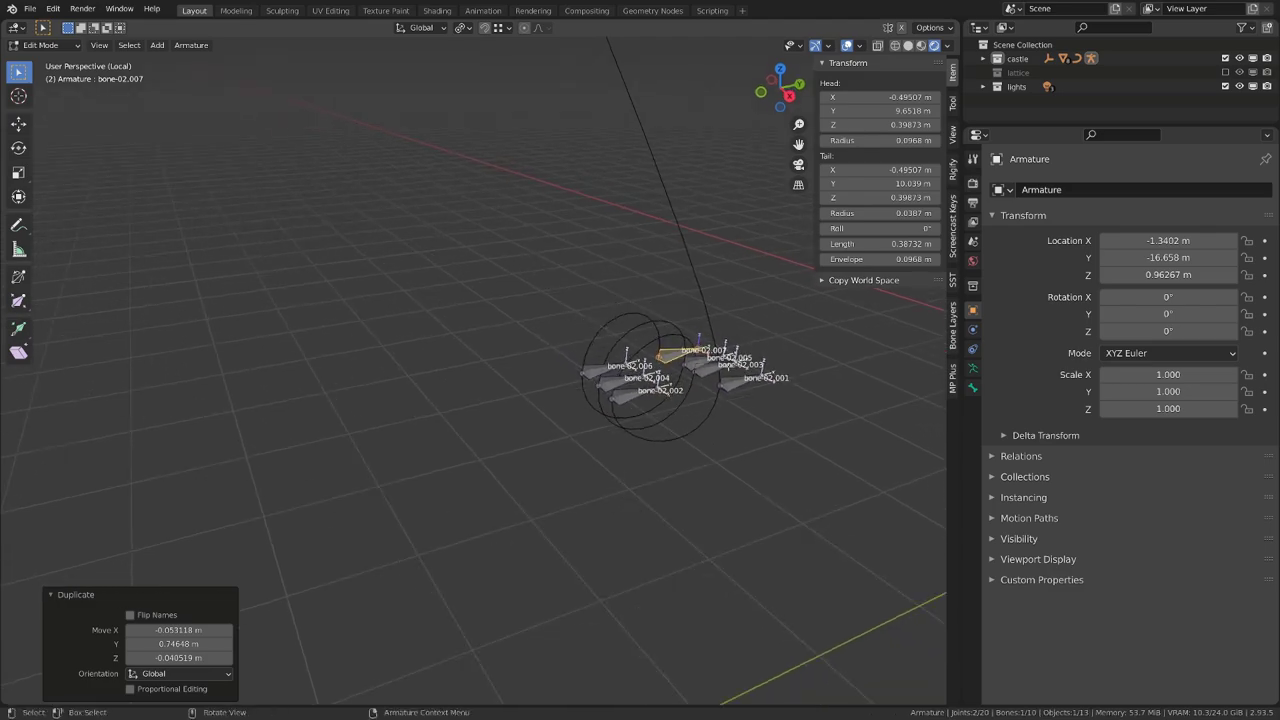
Rename the winch coil bones in sequence as bone-03 to bone-09, starting with the one at the coil's start
{"action": "left_click", "coordinate": [729, 386]}
{"action": "middle_click_drag", "start_coordinate": [700, 398], "coordinate": [609, 403], "text": "shift"}
{"action": "key", "text": "F2"}
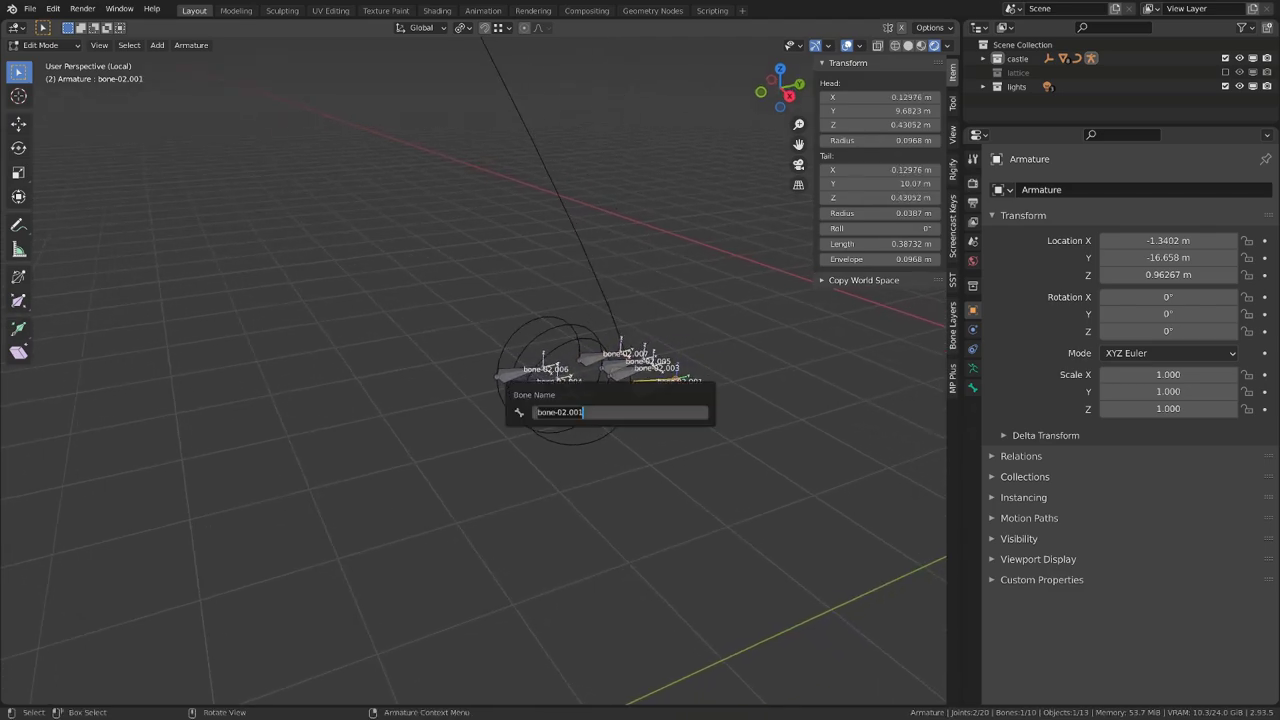
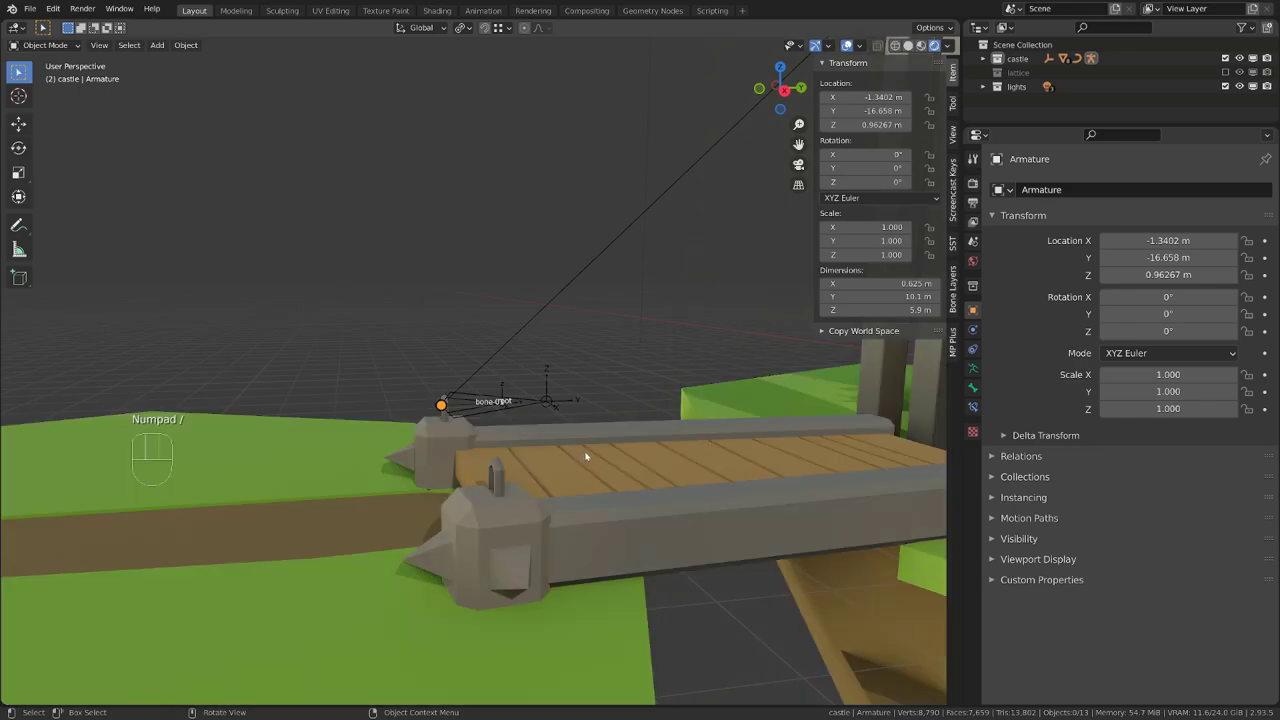
Unhide the chain and select all control points of the Bézier curve in Edit Mode, returning to Object Mode
{"action": "middle_click_drag", "start_coordinate": [617, 378], "coordinate": [478, 433]}
{"action": "key", "text": "alt+h"}
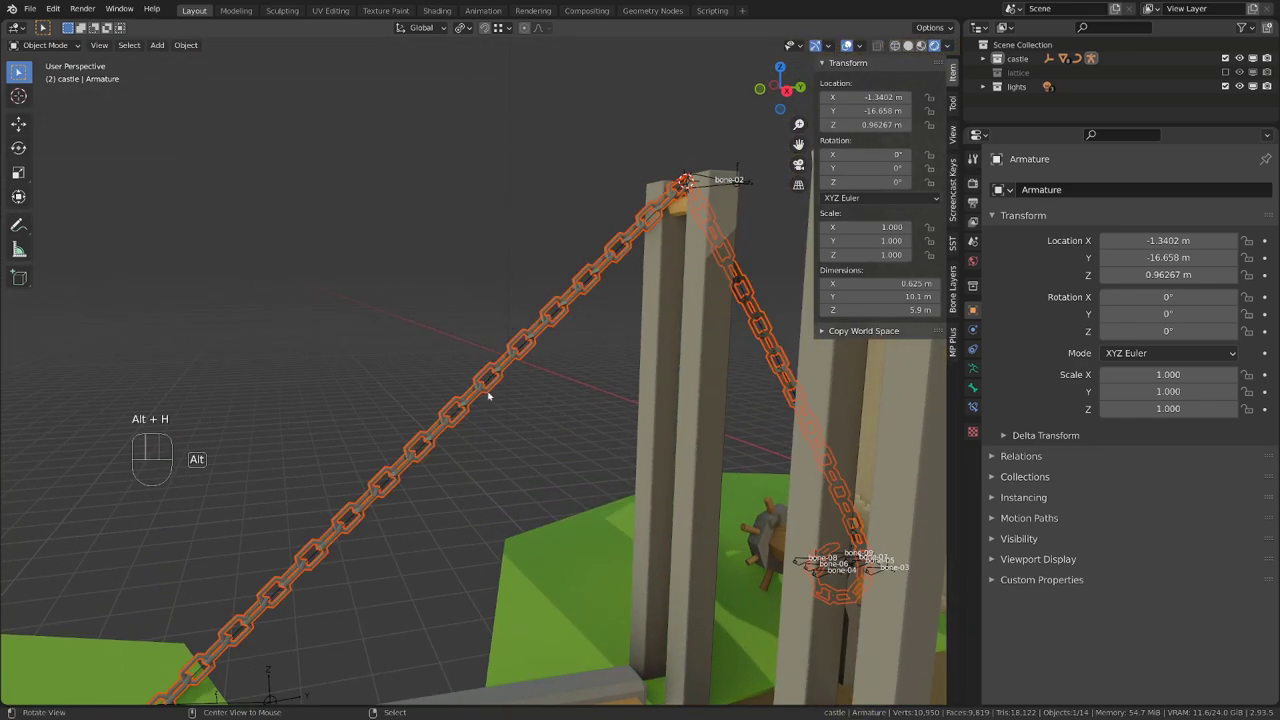
{"action": "left_click", "coordinate": [524, 347]}
{"action": "key", "text": "Tab"}
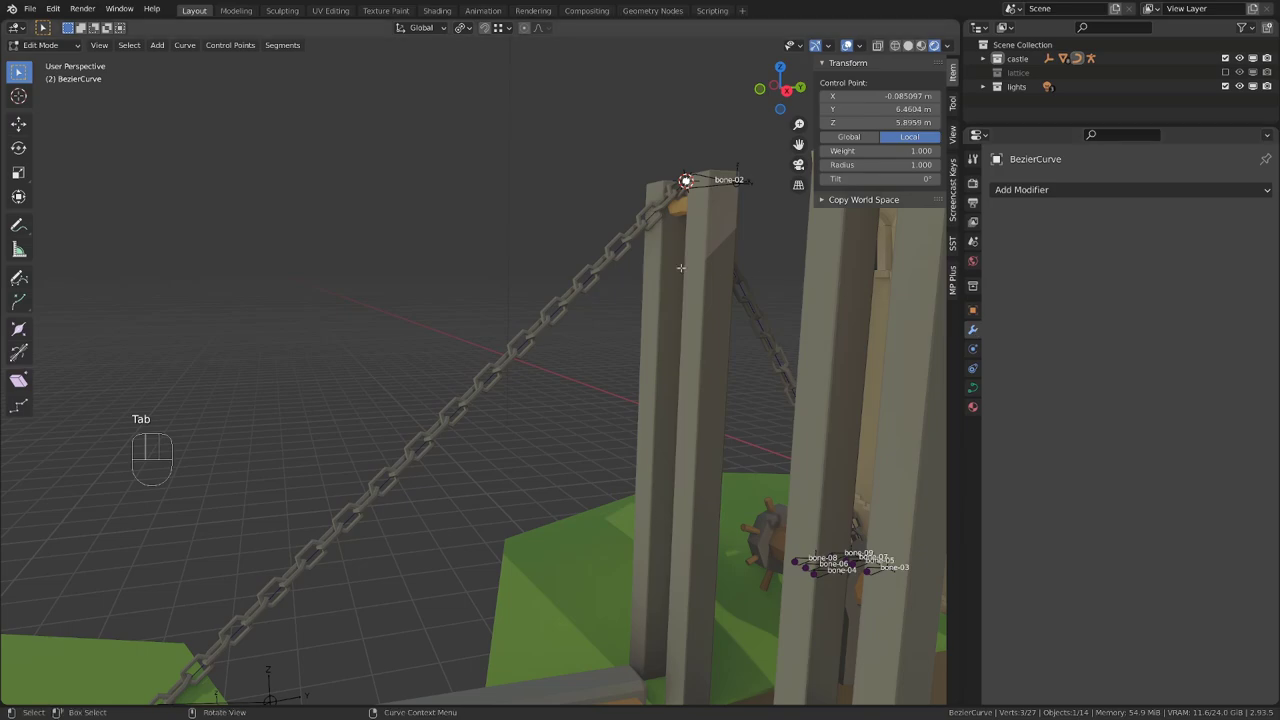
{"action": "key", "text": "a"}
{"action": "key", "text": "Tab"}
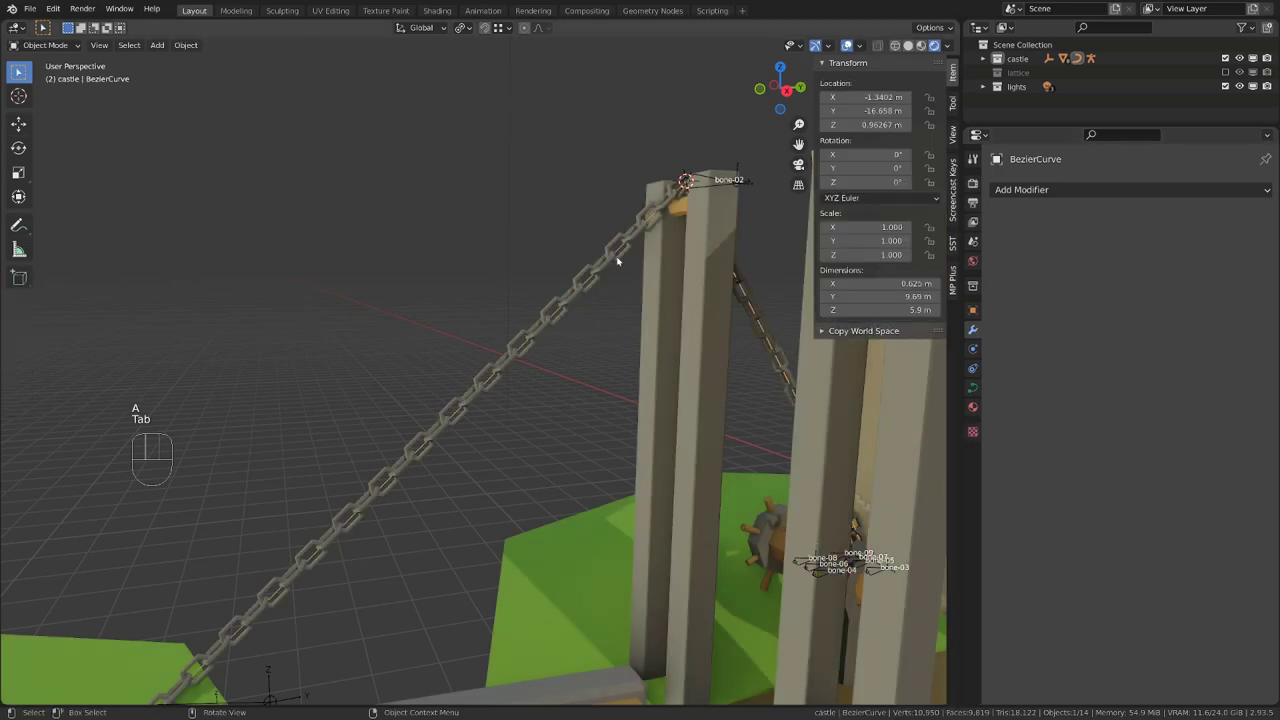
Select the Bézier curve's control point atop the gate posts in Edit Mode and add a Hook modifier to the curve
{"action": "key", "text": "Tab"}
{"action": "left_click", "coordinate": [645, 238]}
{"action": "left_click", "coordinate": [685, 181]}
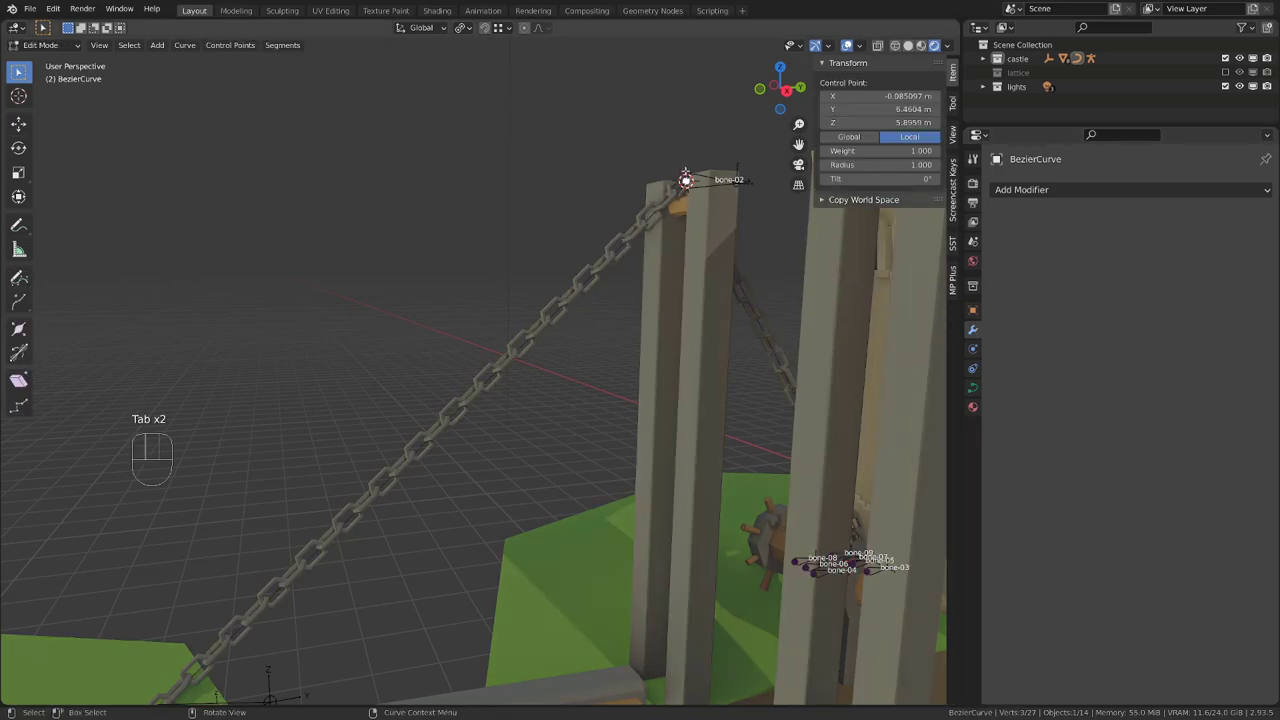
{"action": "middle_click_drag", "start_coordinate": [686, 189], "coordinate": [443, 457], "text": "alt"}
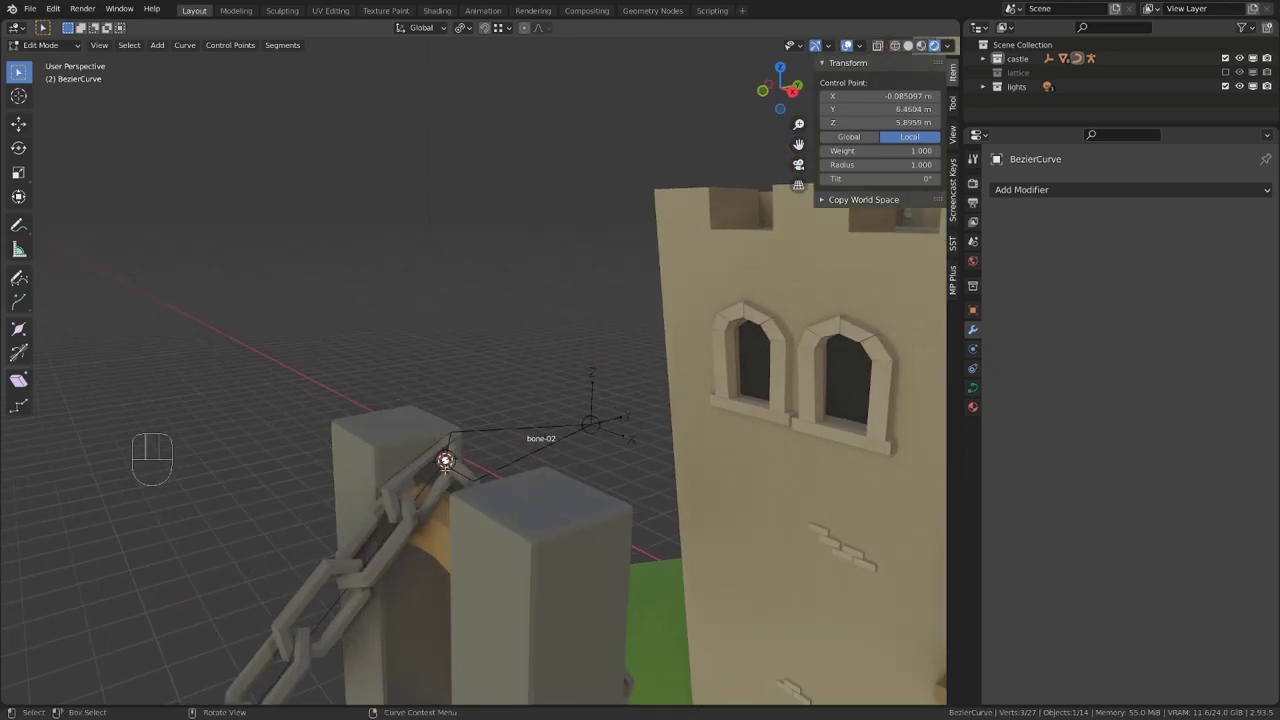
{"action": "left_click", "coordinate": [1133, 189]}
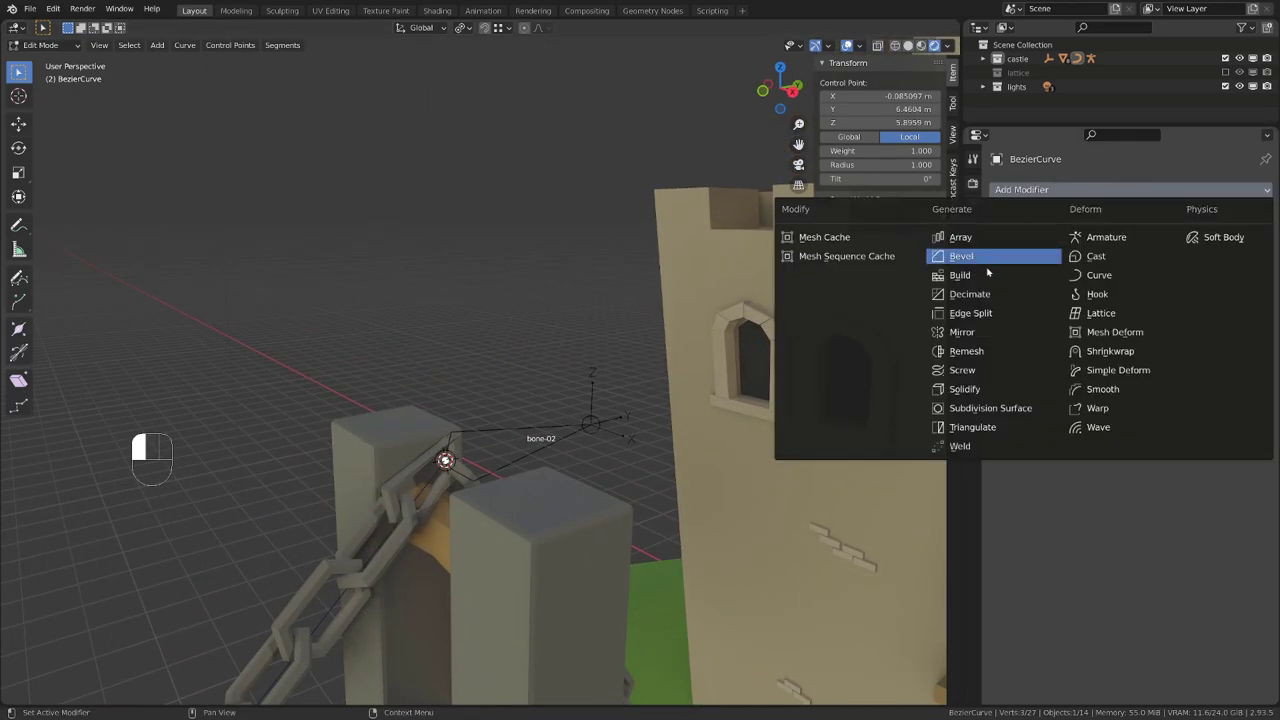
{"action": "left_click", "coordinate": [1116, 294]}
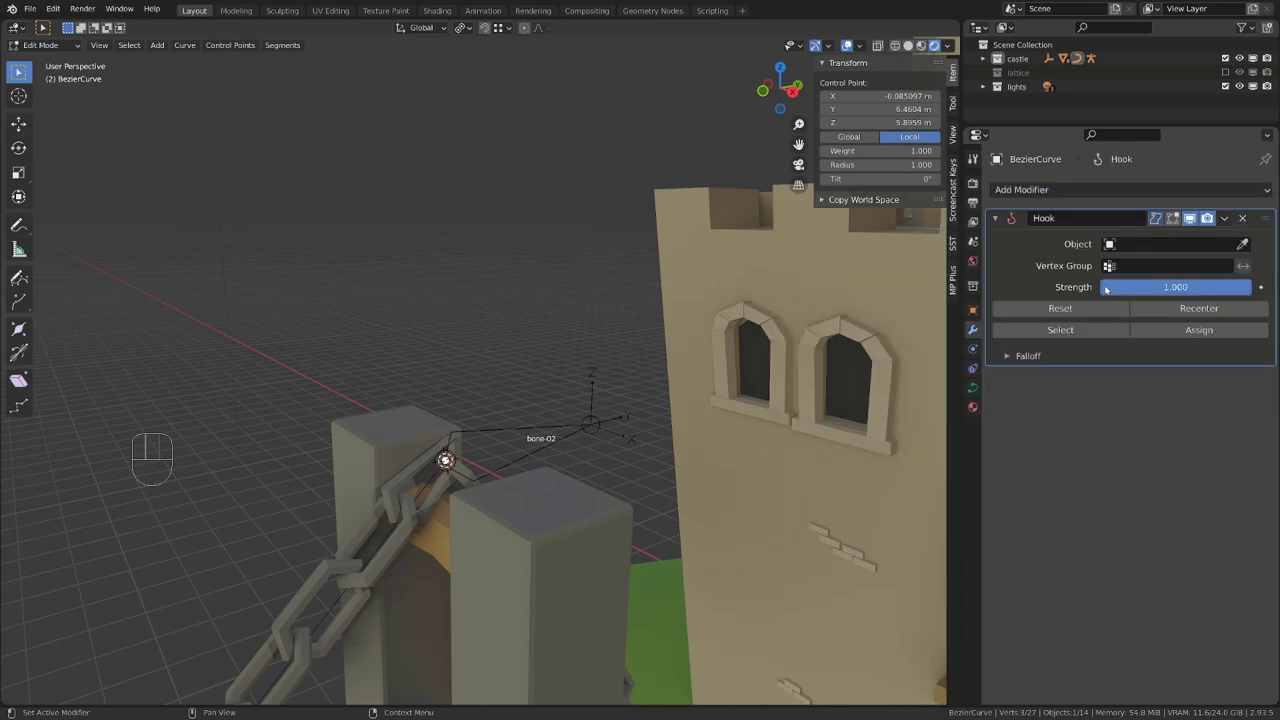
Target the hook at bone-02 of the Armature and assign the selected curve point to it
{"action": "left_click", "coordinate": [1150, 244]}
{"action": "type", "text": "ar"}
{"action": "key", "text": "Return"}
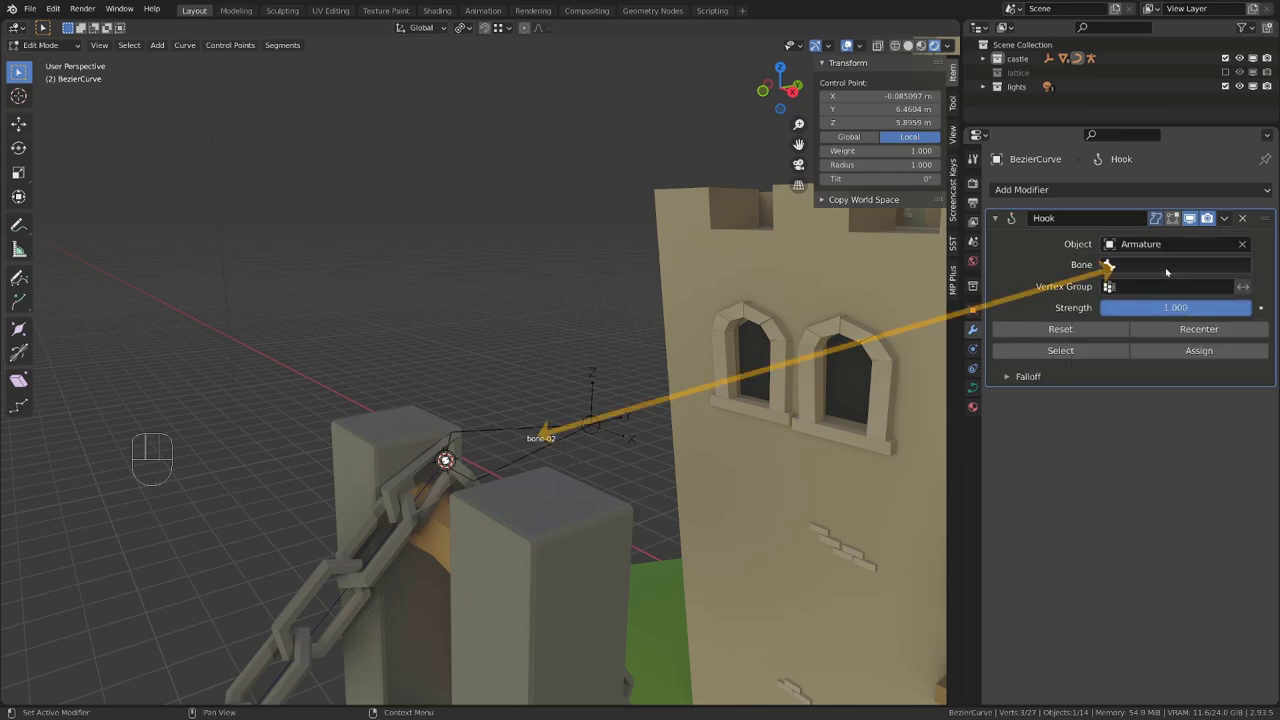
{"action": "left_click", "coordinate": [1108, 265]}
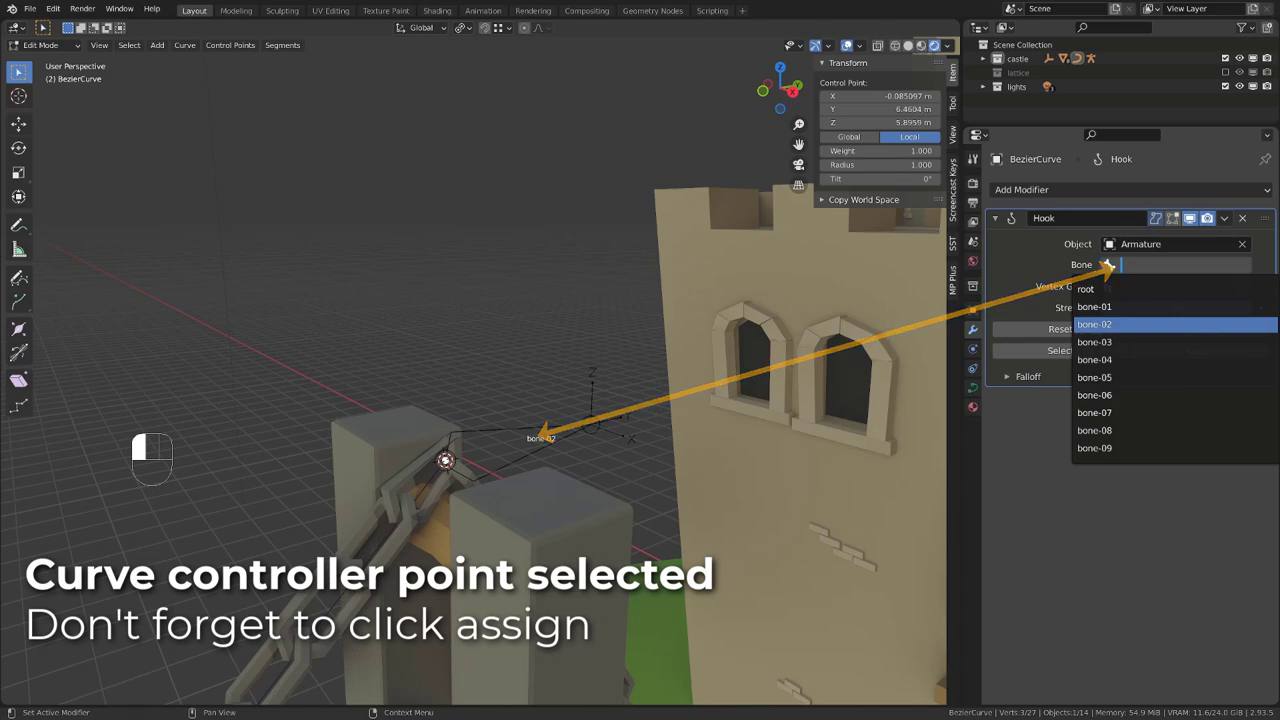
{"action": "left_click", "coordinate": [1180, 324]}
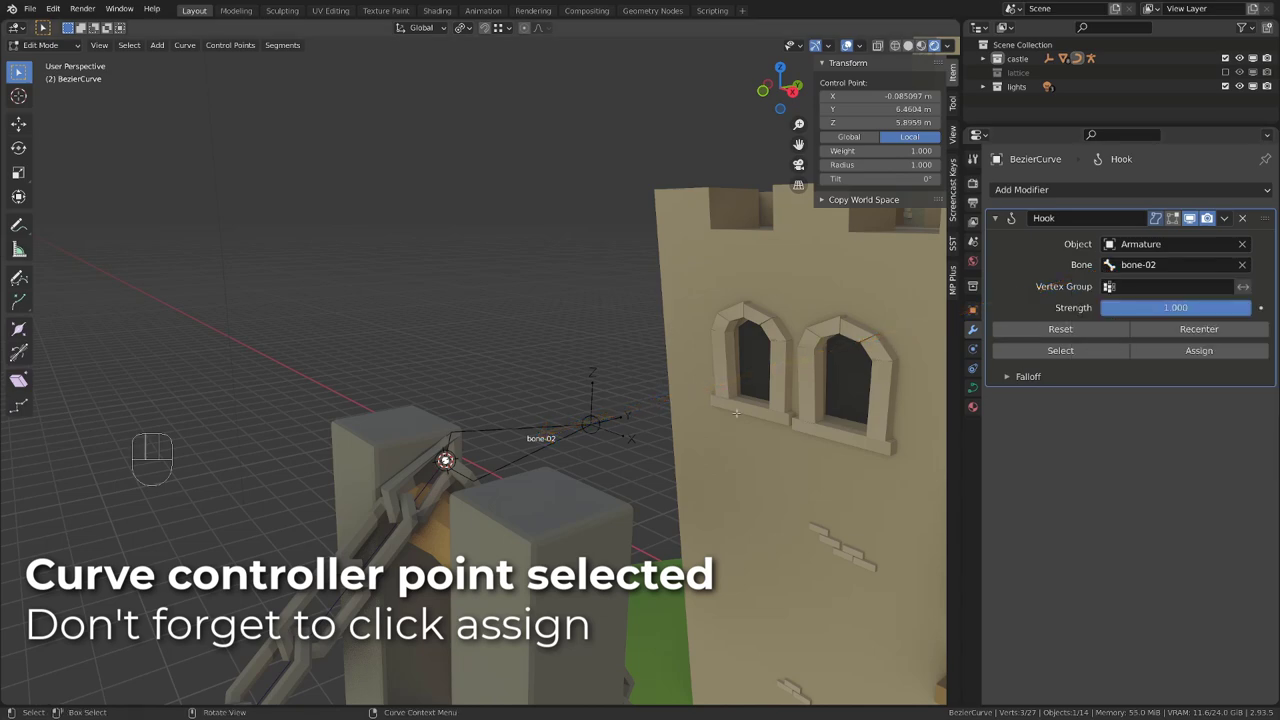
{"action": "left_click", "coordinate": [1207, 351]}
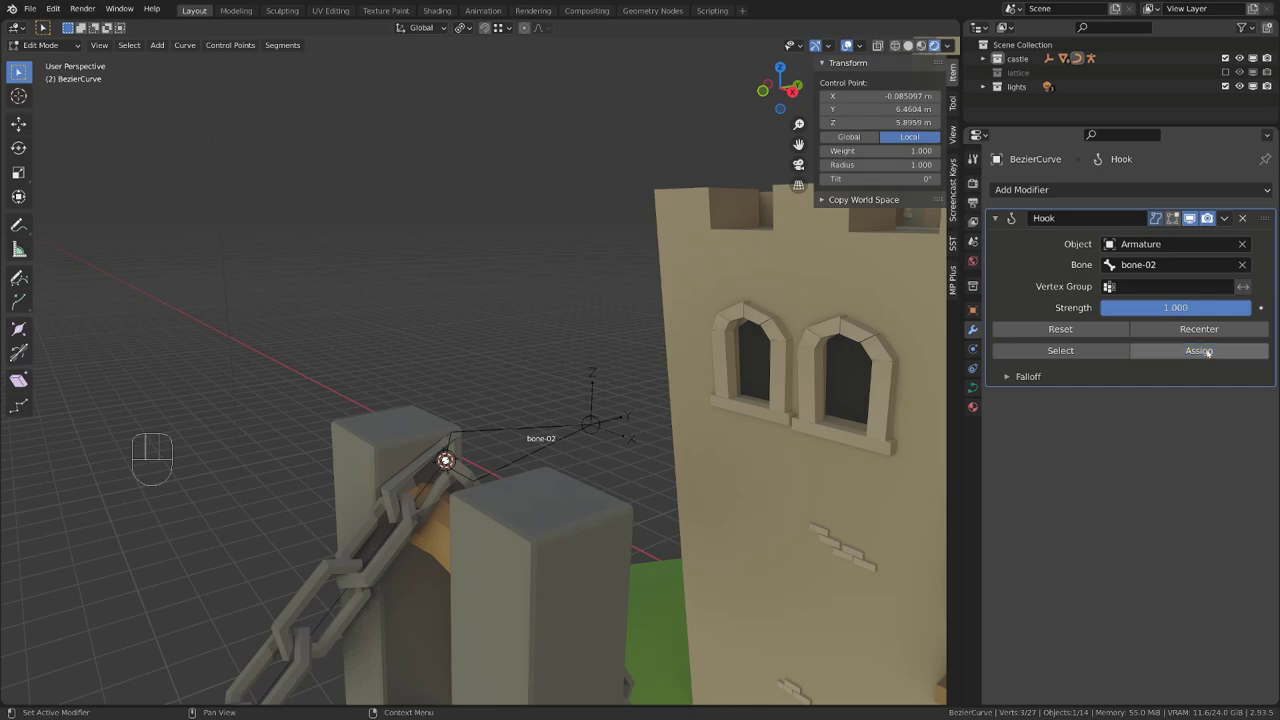
Try moving bone-02 in Pose Mode to test the hooked chain, cancelling each move
{"action": "key", "text": "Tab"}
{"action": "left_click", "coordinate": [562, 444]}
{"action": "scroll", "coordinate": [557, 443], "scroll_direction": "down", "scroll_amount": 3}
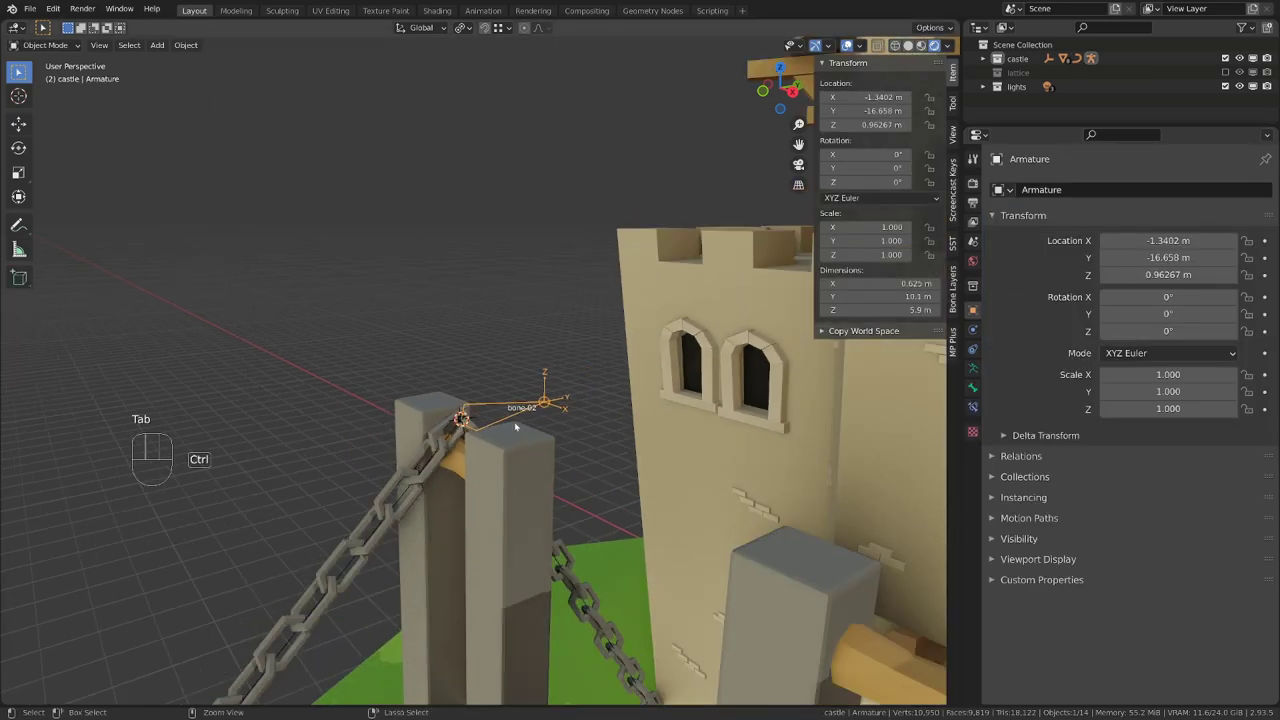
{"action": "key", "text": "ctrl+Tab"}
{"action": "middle_click_drag", "start_coordinate": [505, 405], "coordinate": [514, 392]}
{"action": "key", "text": "g"}
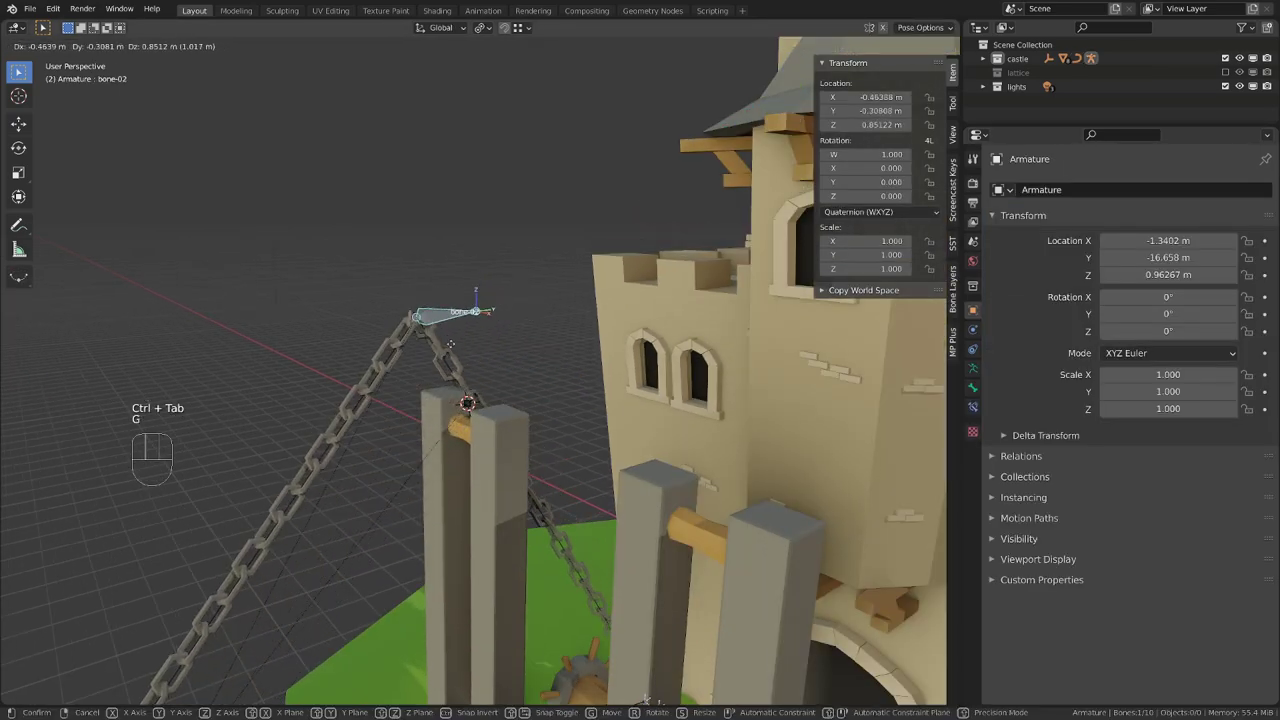
{"action": "right_click", "coordinate": [497, 306]}
{"action": "scroll", "coordinate": [517, 376], "scroll_direction": "down", "scroll_amount": 4}
{"action": "middle_click_drag", "start_coordinate": [534, 449], "coordinate": [487, 379]}
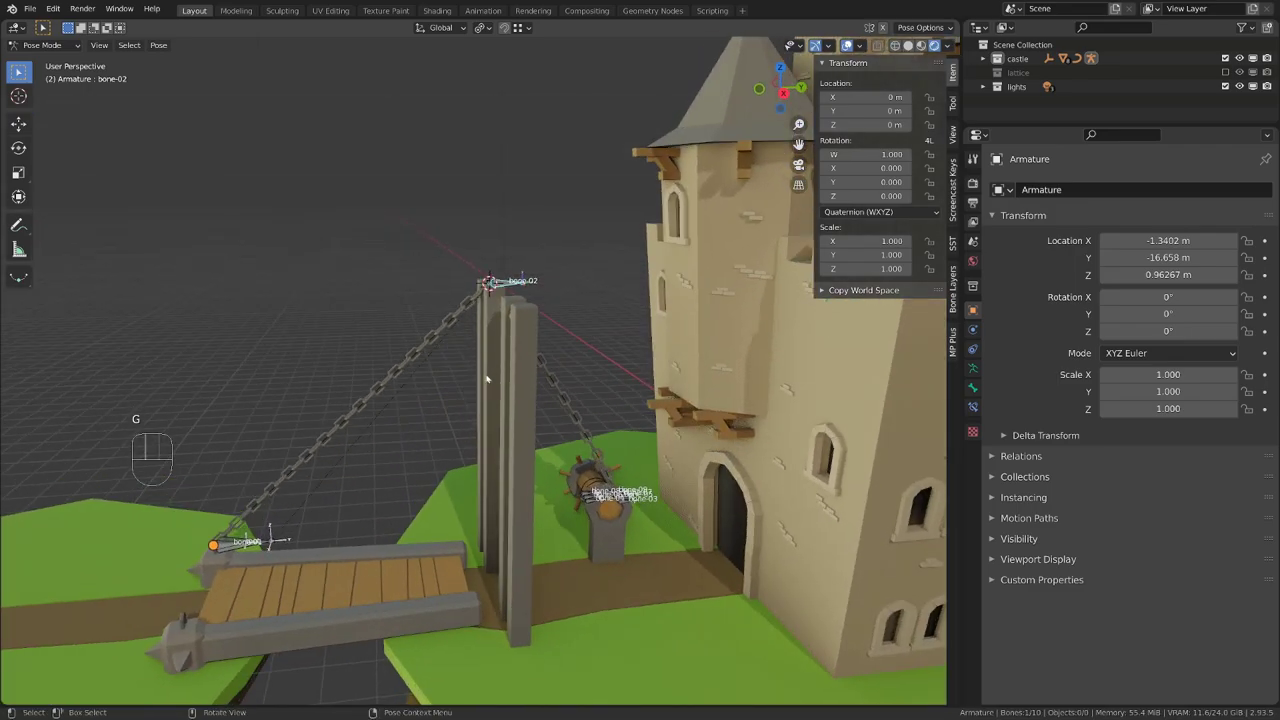
{"action": "key", "text": "g"}
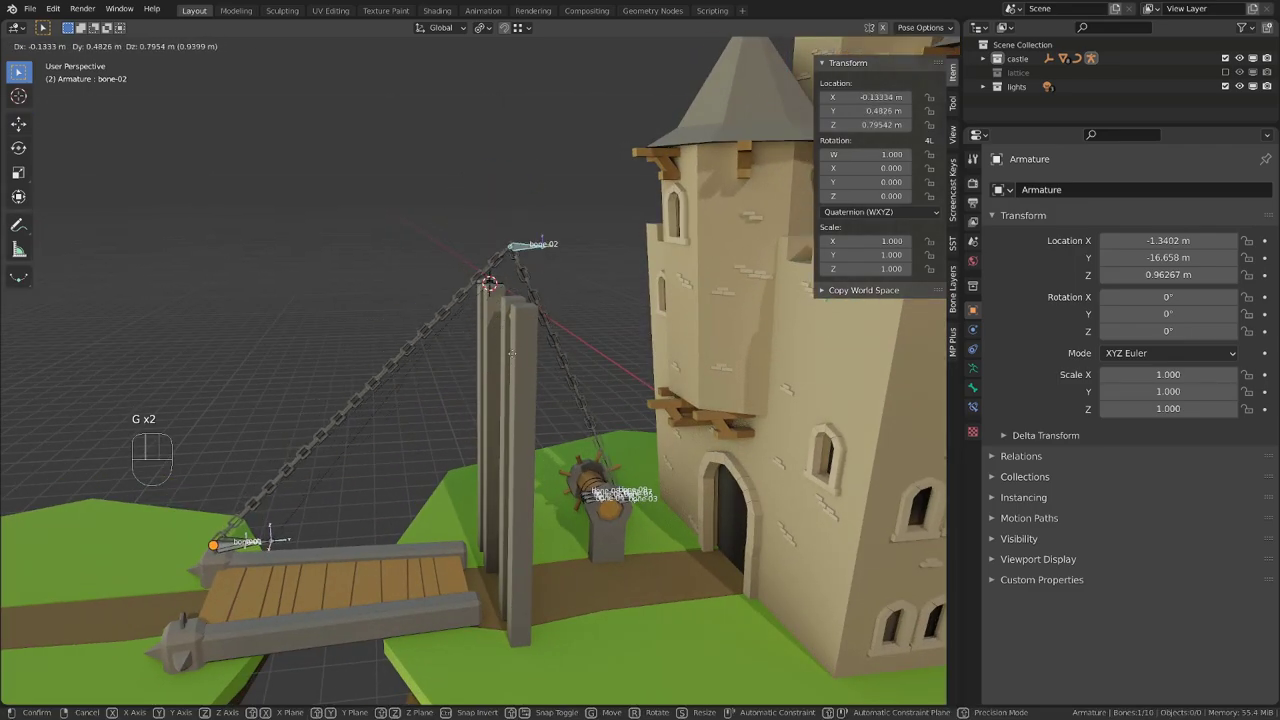
{"action": "right_click", "coordinate": [527, 341]}
Return to Object Mode, select the Bézier curve and duplicate its Hook modifier
{"action": "middle_click_drag", "start_coordinate": [527, 341], "coordinate": [585, 420]}
{"action": "middle_click_drag", "start_coordinate": [585, 420], "coordinate": [453, 331], "text": "shift"}
{"action": "scroll", "coordinate": [485, 426], "scroll_direction": "up", "scroll_amount": 5}
{"action": "key", "text": "ctrl+Tab"}
{"action": "left_click", "coordinate": [449, 281]}
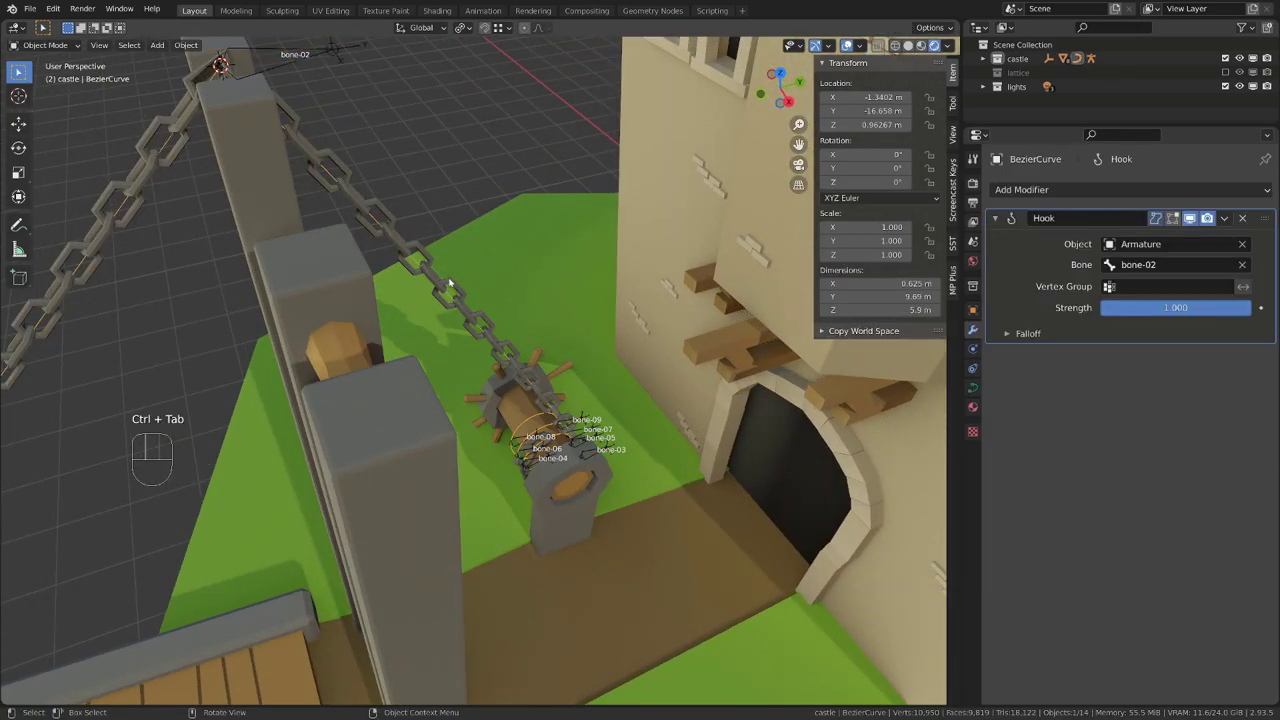
{"action": "middle_click_drag", "start_coordinate": [449, 285], "coordinate": [686, 514], "text": "shift"}
{"action": "left_click", "coordinate": [1224, 218]}
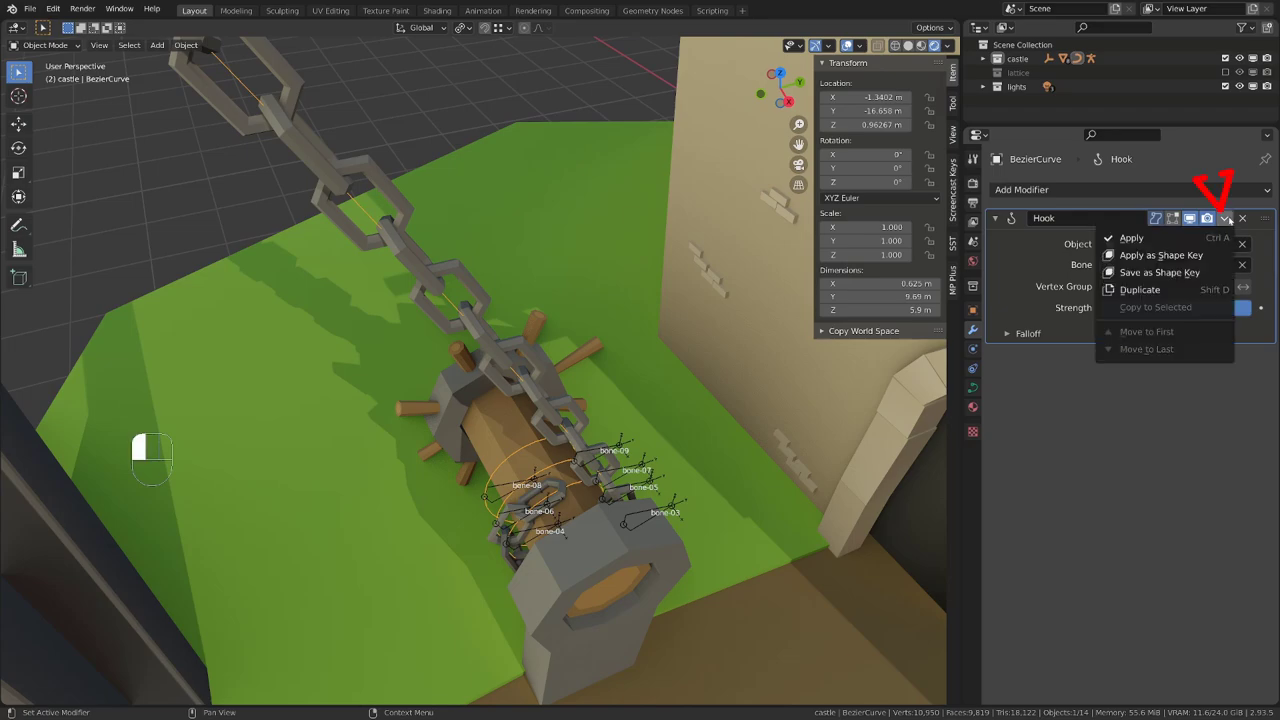
{"action": "left_click", "coordinate": [1142, 291]}
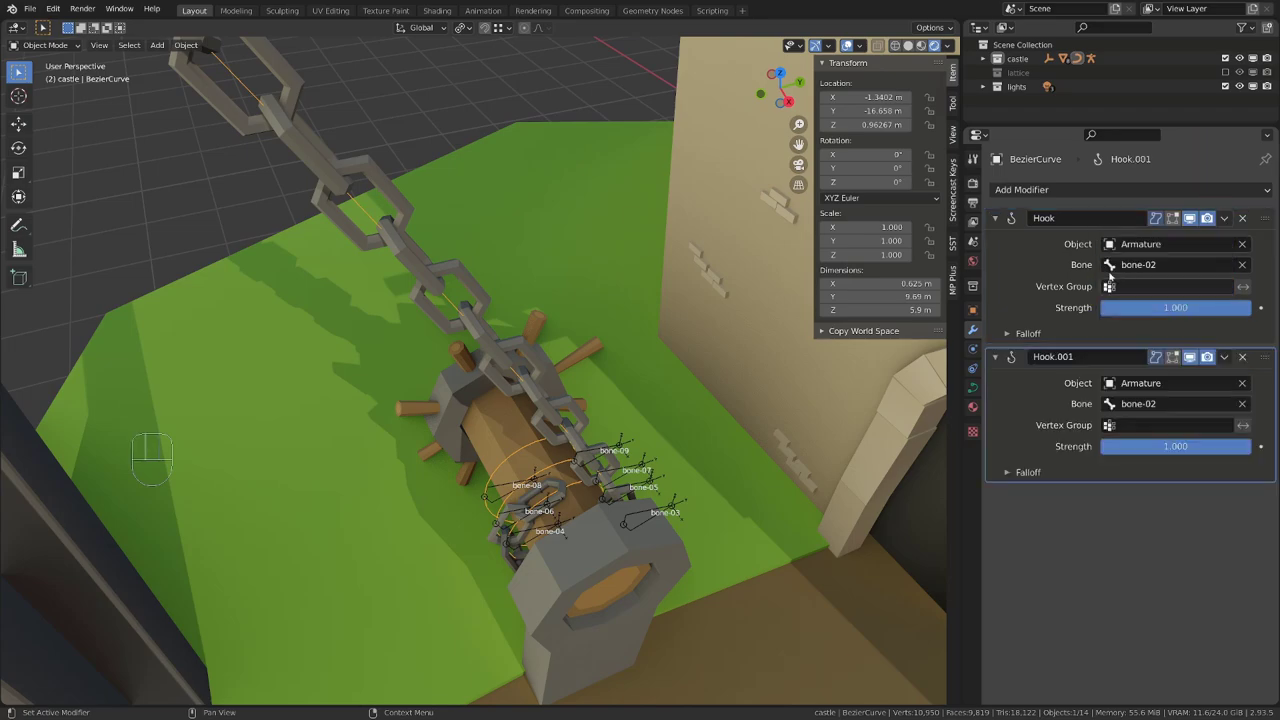
With the first winch coil point selected in Edit Mode, set the duplicated hook's bone to bone-03
{"action": "left_click", "coordinate": [1002, 220]}
{"action": "key", "text": "Tab"}
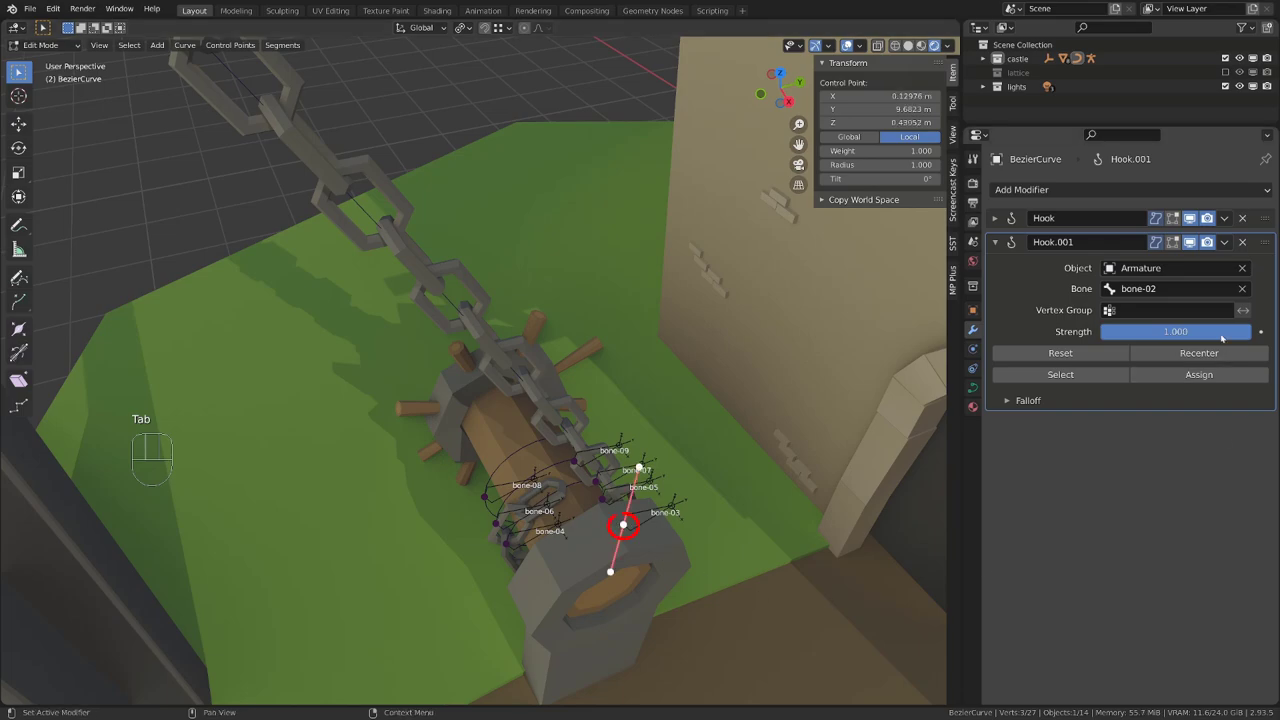
{"action": "left_click", "coordinate": [1193, 291]}
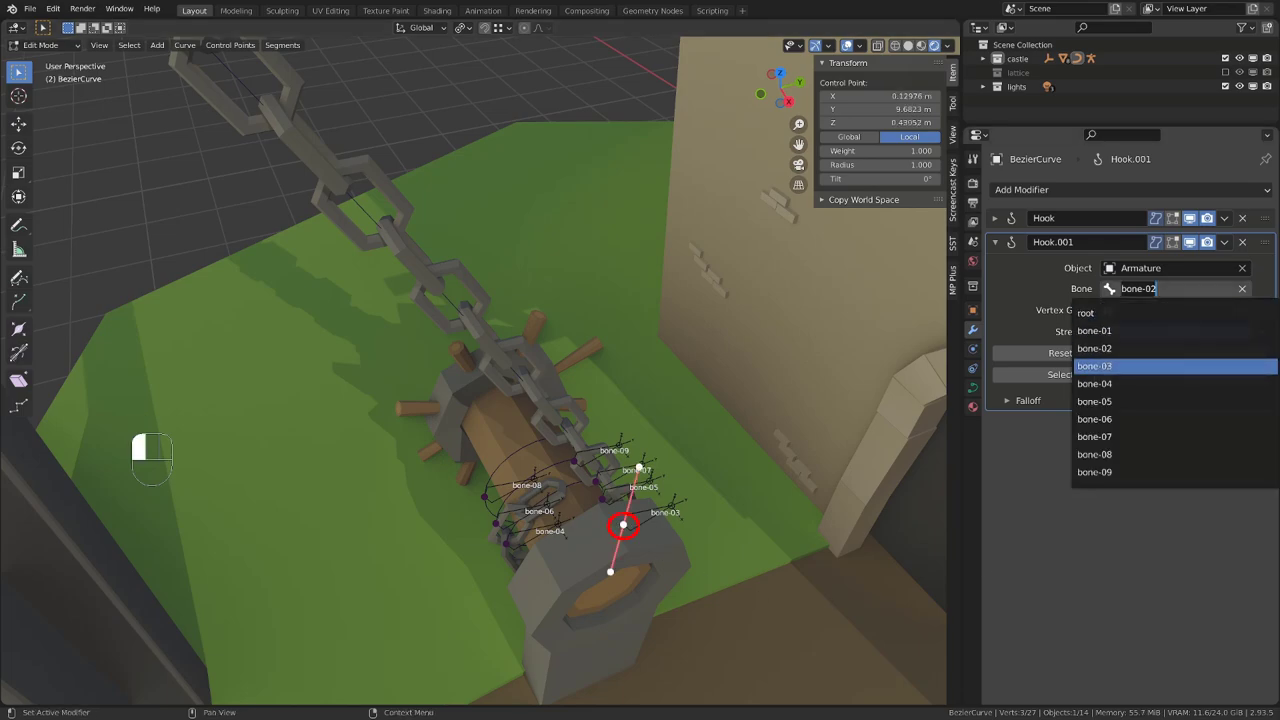
{"action": "left_click", "coordinate": [1094, 366]}
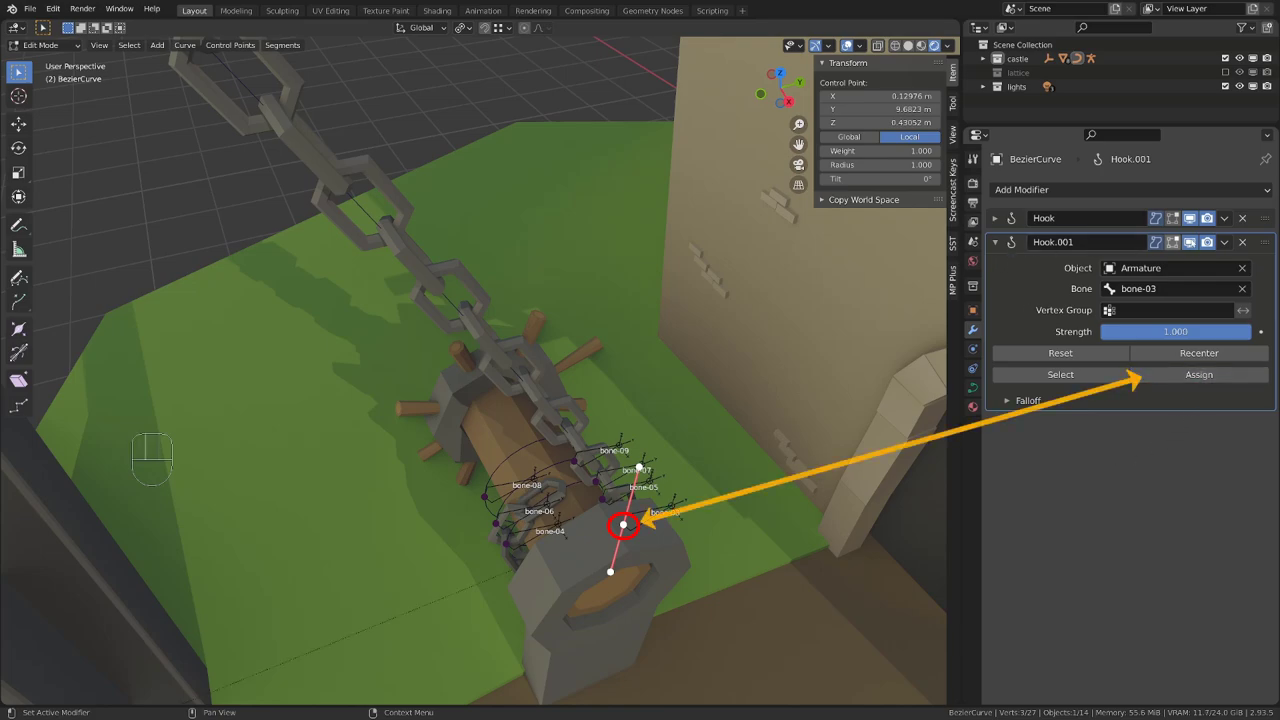
Duplicate the bone-03 hook and set the copy's bone to bone-04
{"action": "left_click", "coordinate": [1224, 242]}
{"action": "left_click", "coordinate": [1142, 314]}
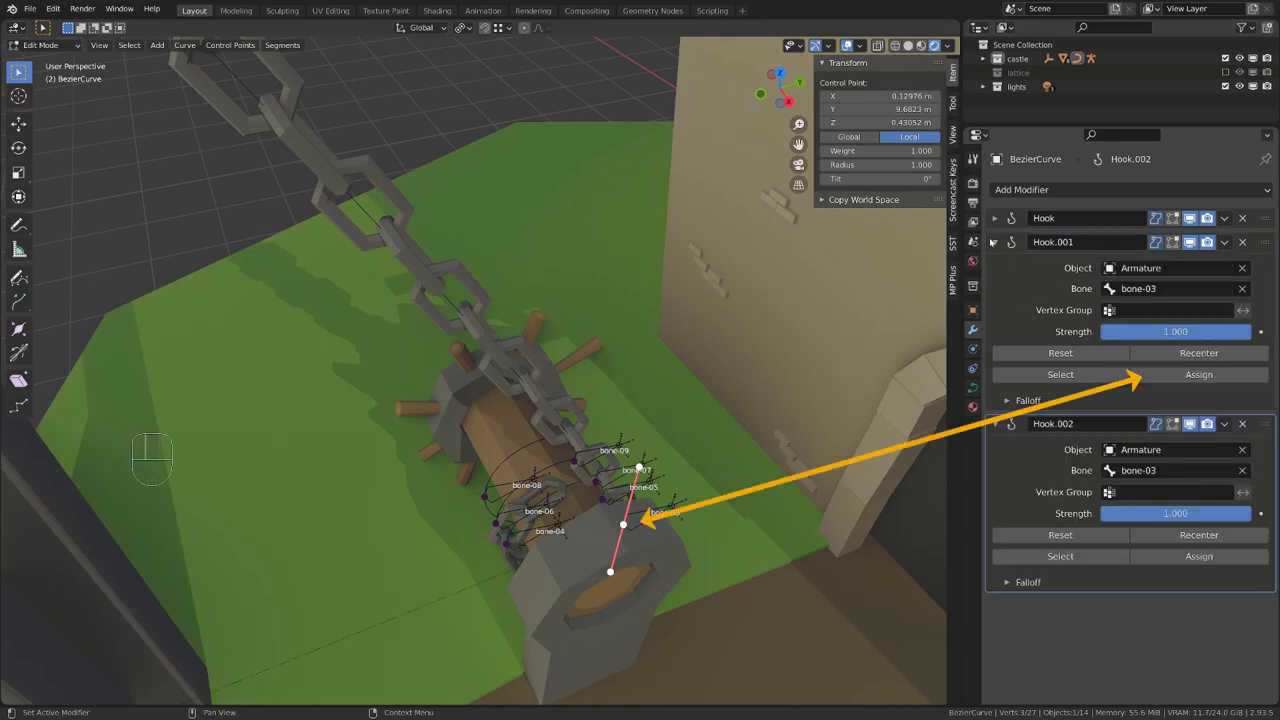
{"action": "left_click", "coordinate": [994, 242]}
{"action": "left_click", "coordinate": [1175, 313]}
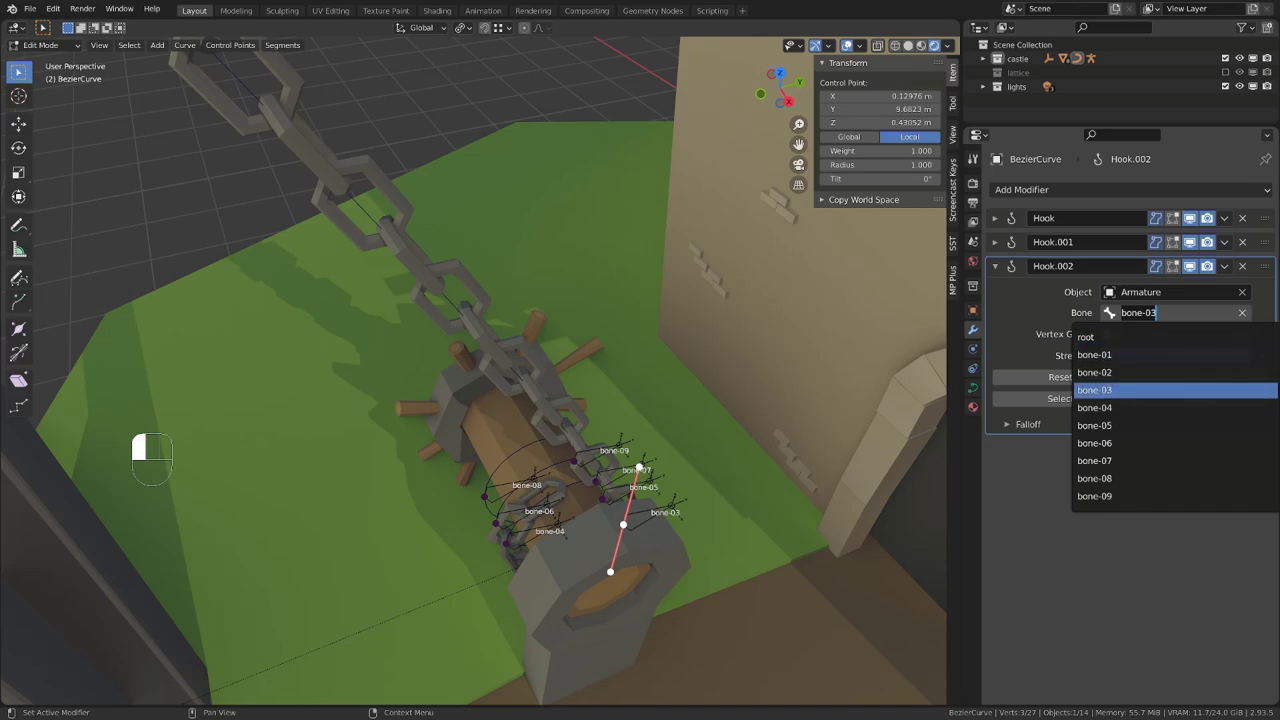
{"action": "left_click", "coordinate": [1140, 409]}
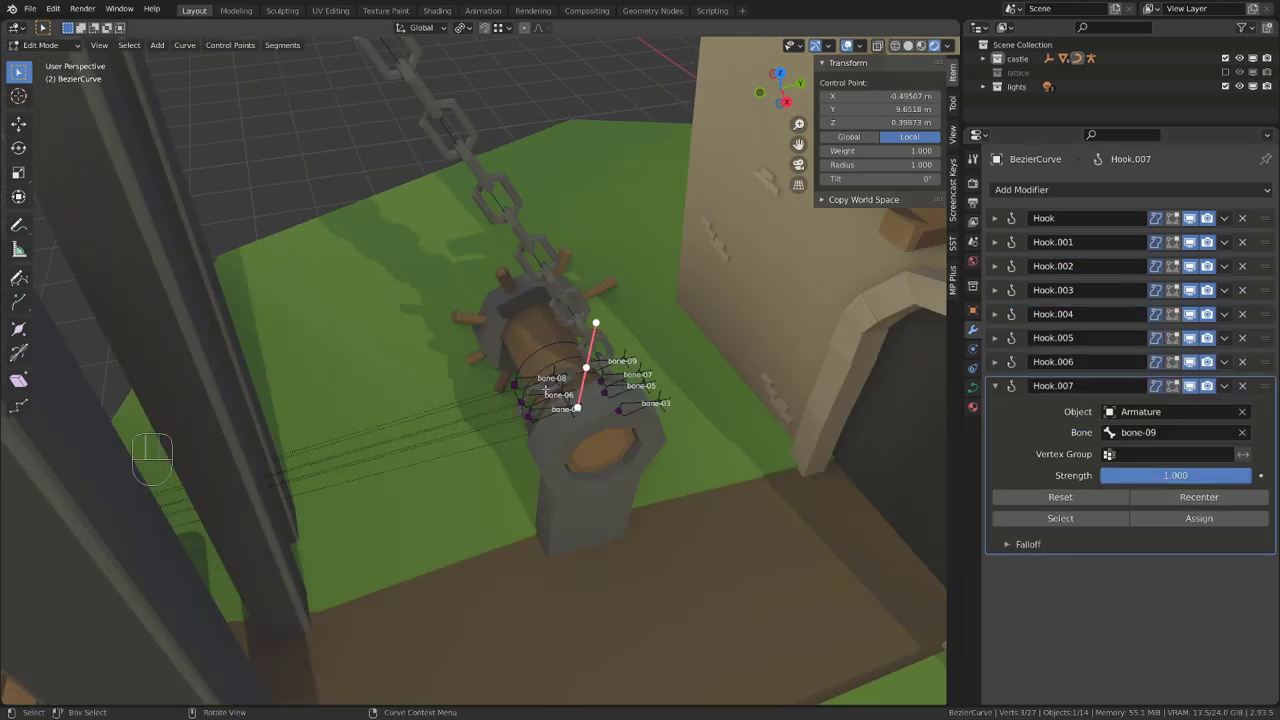
Try moving bone-01 in Pose Mode with the viewport maximized and overlays hidden to test the rigged chain
{"action": "key", "text": "Tab"}
{"action": "scroll", "coordinate": [545, 390], "scroll_direction": "down", "scroll_amount": 3}
{"action": "middle_click_drag", "start_coordinate": [430, 500], "coordinate": [710, 435], "text": "shift"}
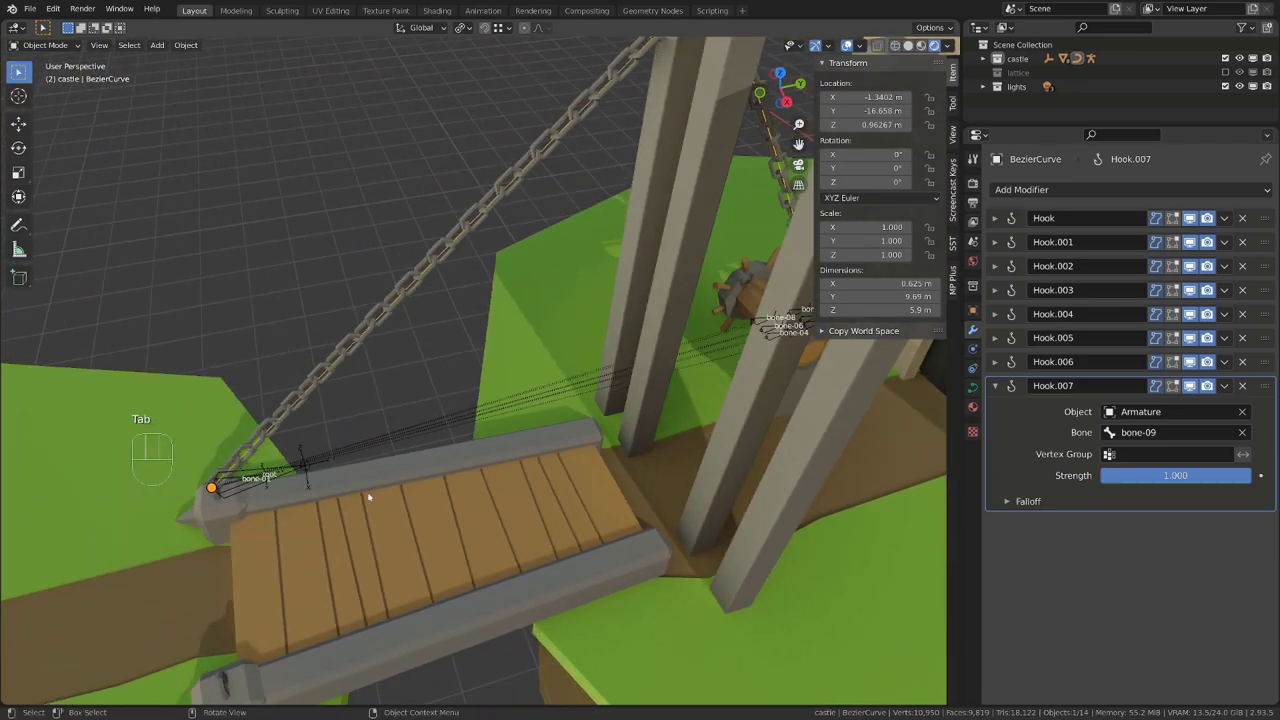
{"action": "left_click", "coordinate": [255, 483]}
{"action": "key", "text": "ctrl+Tab"}
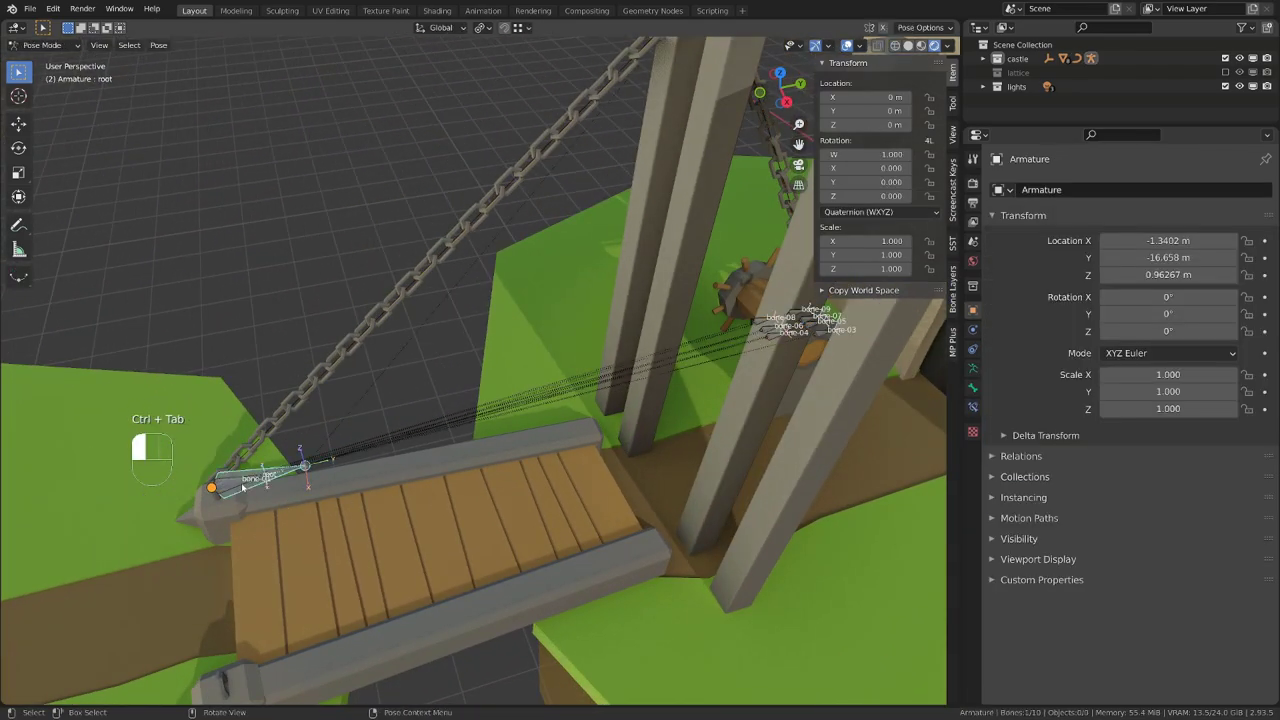
{"action": "middle_click_drag", "start_coordinate": [242, 487], "coordinate": [569, 460]}
{"action": "key", "text": "ctrl+space"}
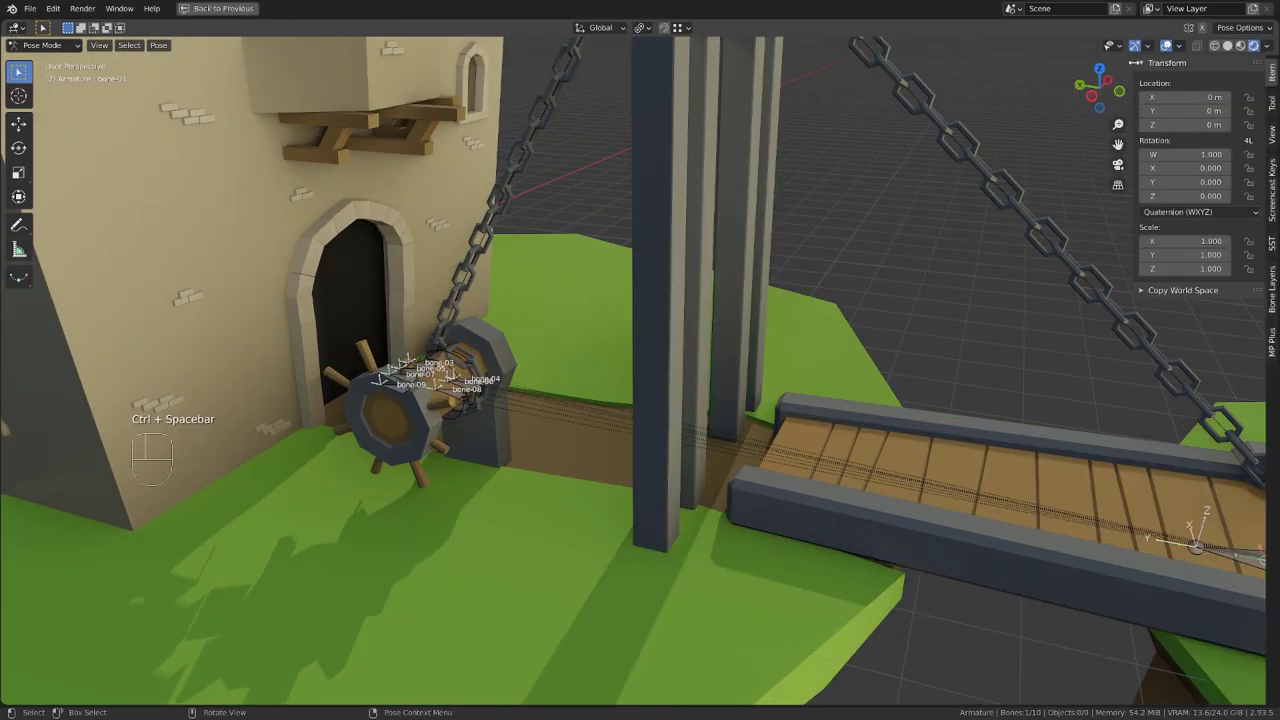
{"action": "left_click", "coordinate": [1163, 47]}
{"action": "key", "text": "g"}
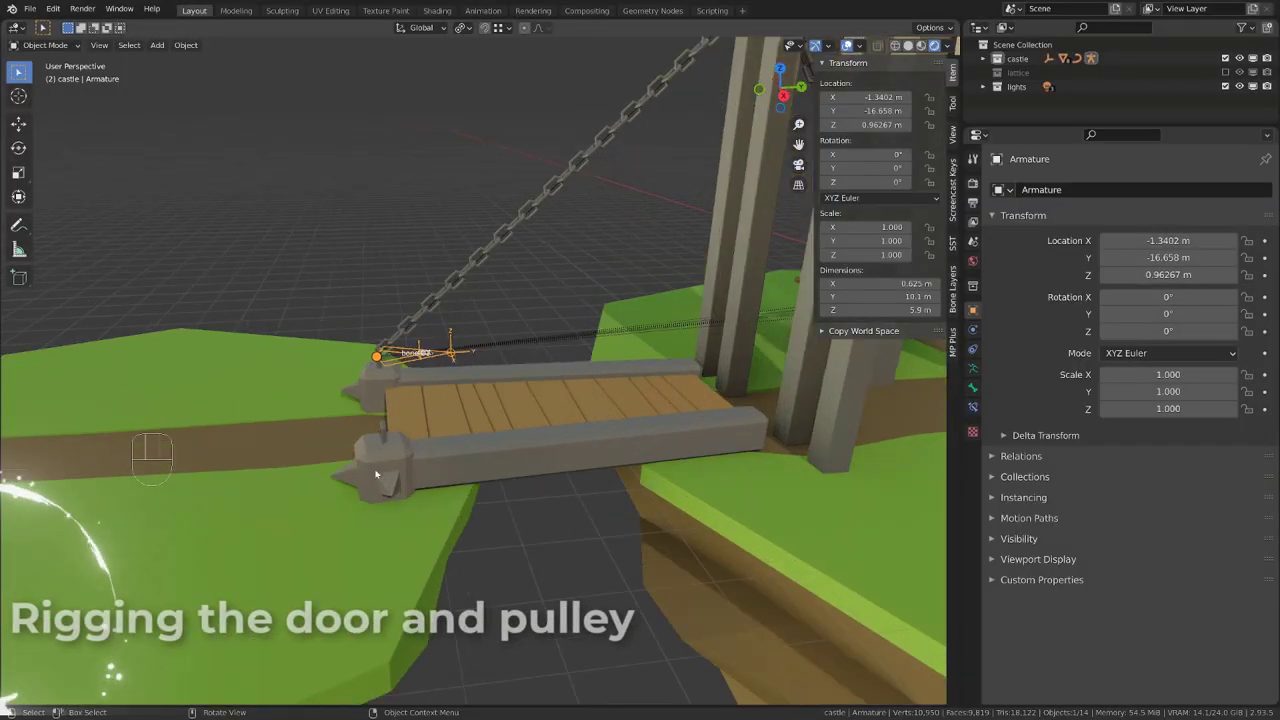
Isolate the bridge in local view, snap the 3D cursor to its selected gate-end faces in Edit Mode, and return to the full scene
{"action": "scroll", "coordinate": [420, 468], "scroll_direction": "up", "scroll_amount": 1}
{"action": "left_click", "coordinate": [516, 454]}
{"action": "key", "text": "Tab"}
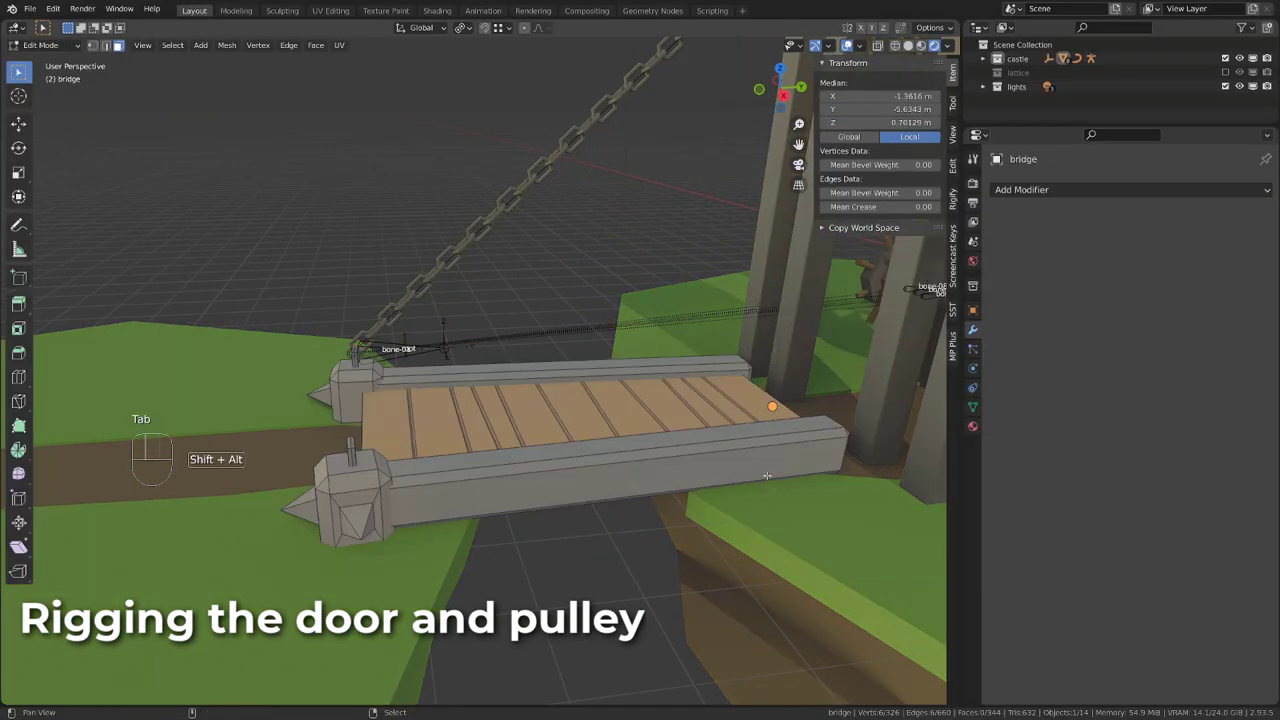
{"action": "middle_click_drag", "start_coordinate": [766, 474], "coordinate": [656, 410], "text": "shift"}
{"action": "key", "text": "KP_Divide"}
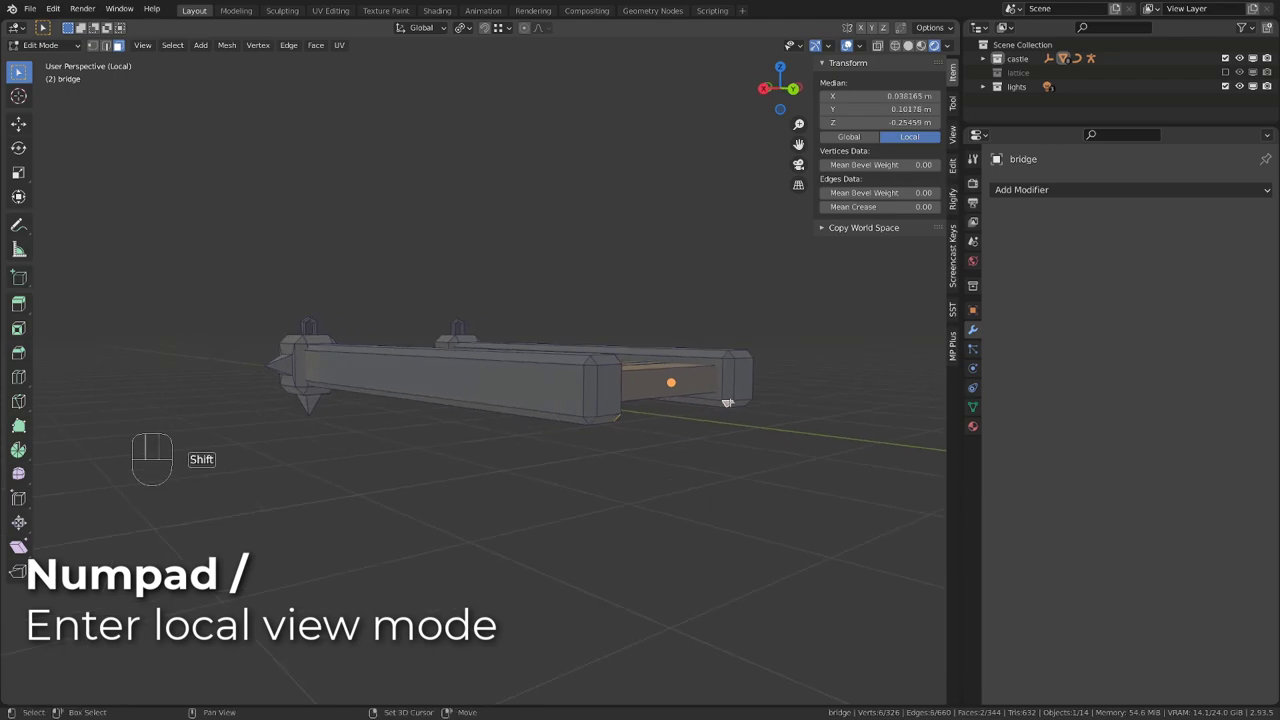
{"action": "key", "text": "shift+s"}
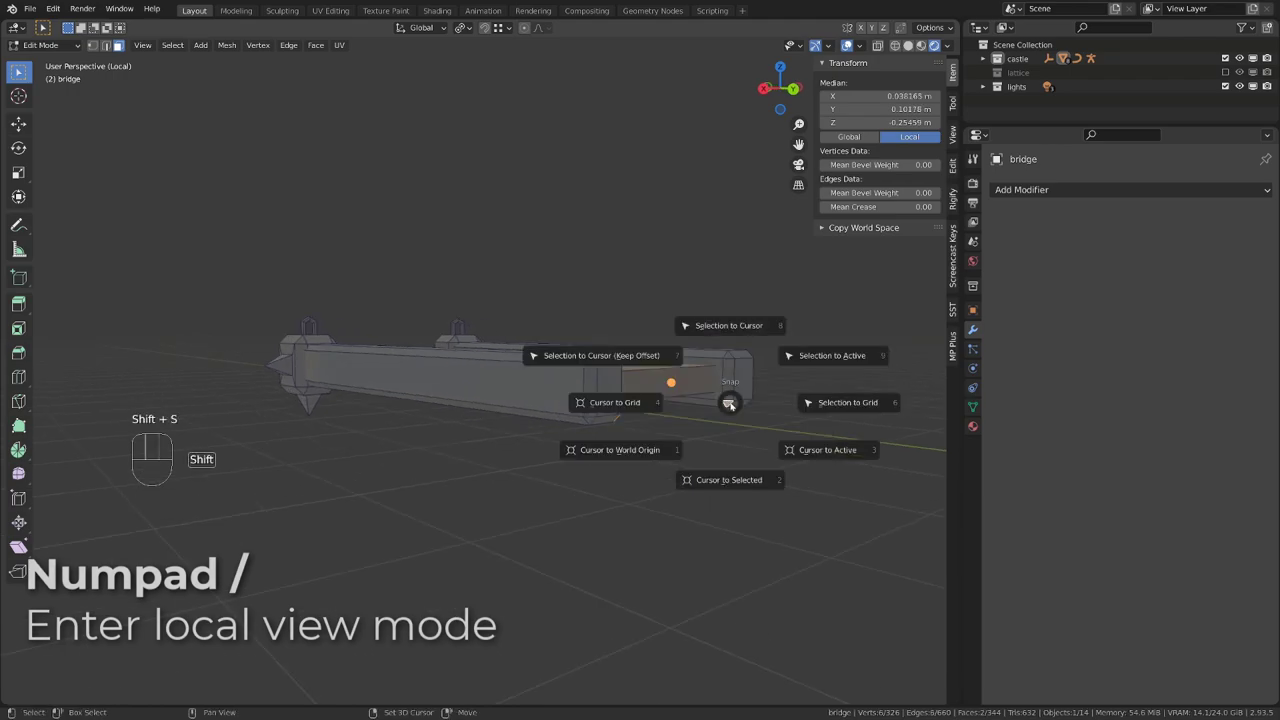
{"action": "left_click", "coordinate": [720, 481]}
{"action": "key", "text": "Tab"}
{"action": "scroll", "coordinate": [660, 414], "scroll_direction": "down", "scroll_amount": 3}
{"action": "middle_click_drag", "start_coordinate": [649, 414], "coordinate": [652, 462], "text": "alt"}
{"action": "middle_click_drag", "start_coordinate": [380, 377], "coordinate": [418, 381], "text": "alt"}
{"action": "key", "text": "KP_Divide"}
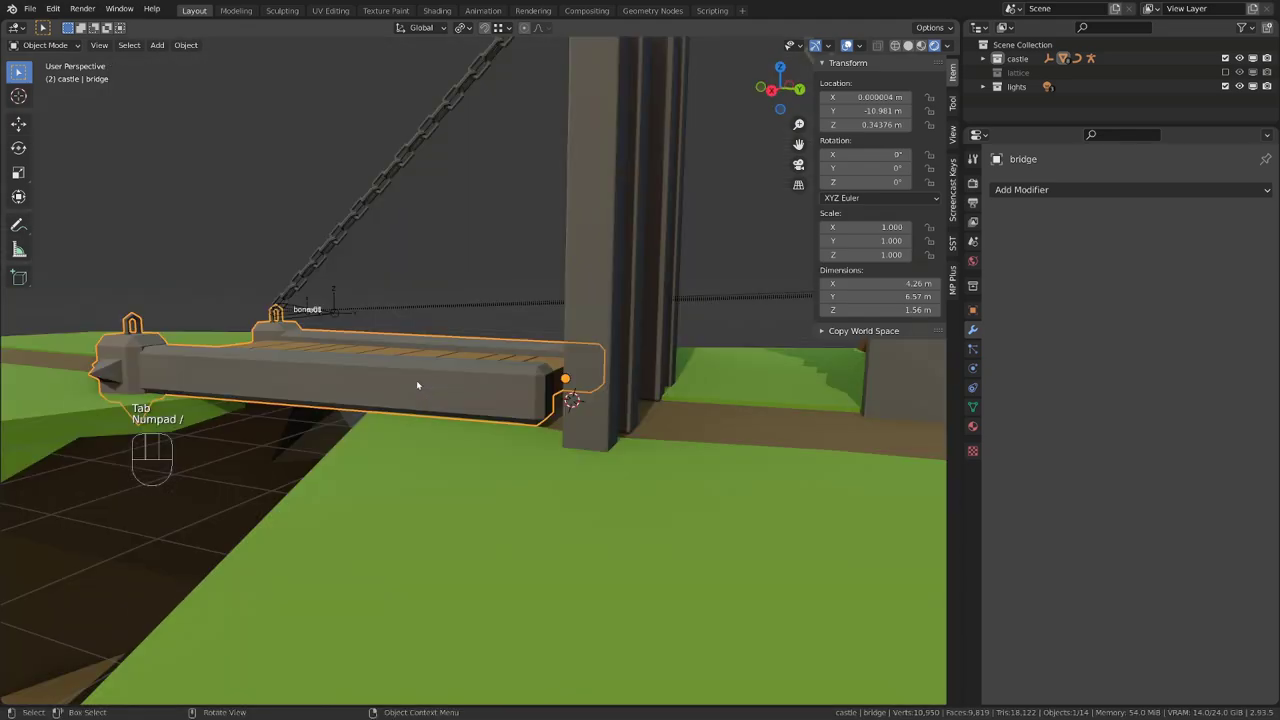
Select the armature and add a new bone at the 3D cursor in Edit Mode
{"action": "left_click", "coordinate": [305, 316]}
{"action": "middle_click_drag", "start_coordinate": [305, 316], "coordinate": [349, 342]}
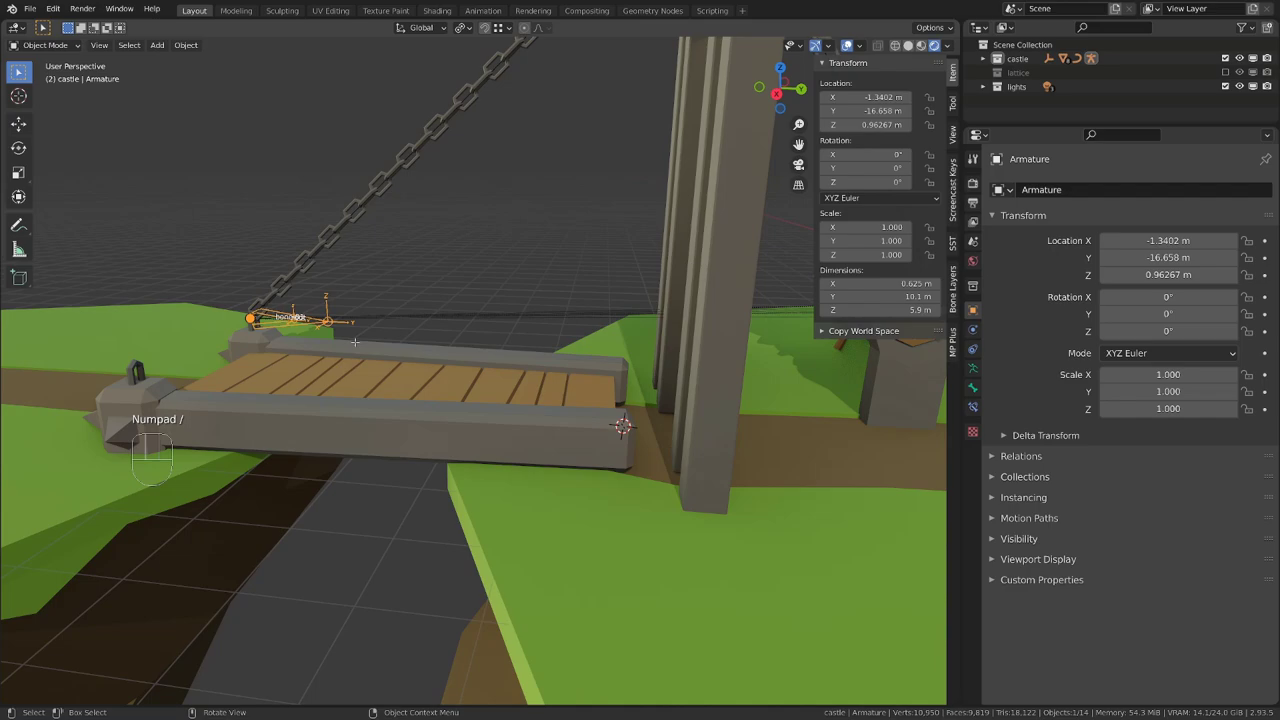
{"action": "key", "text": "Tab"}
{"action": "middle_click_drag", "start_coordinate": [590, 391], "coordinate": [605, 401], "text": "shift"}
{"action": "key", "text": "shift+a"}
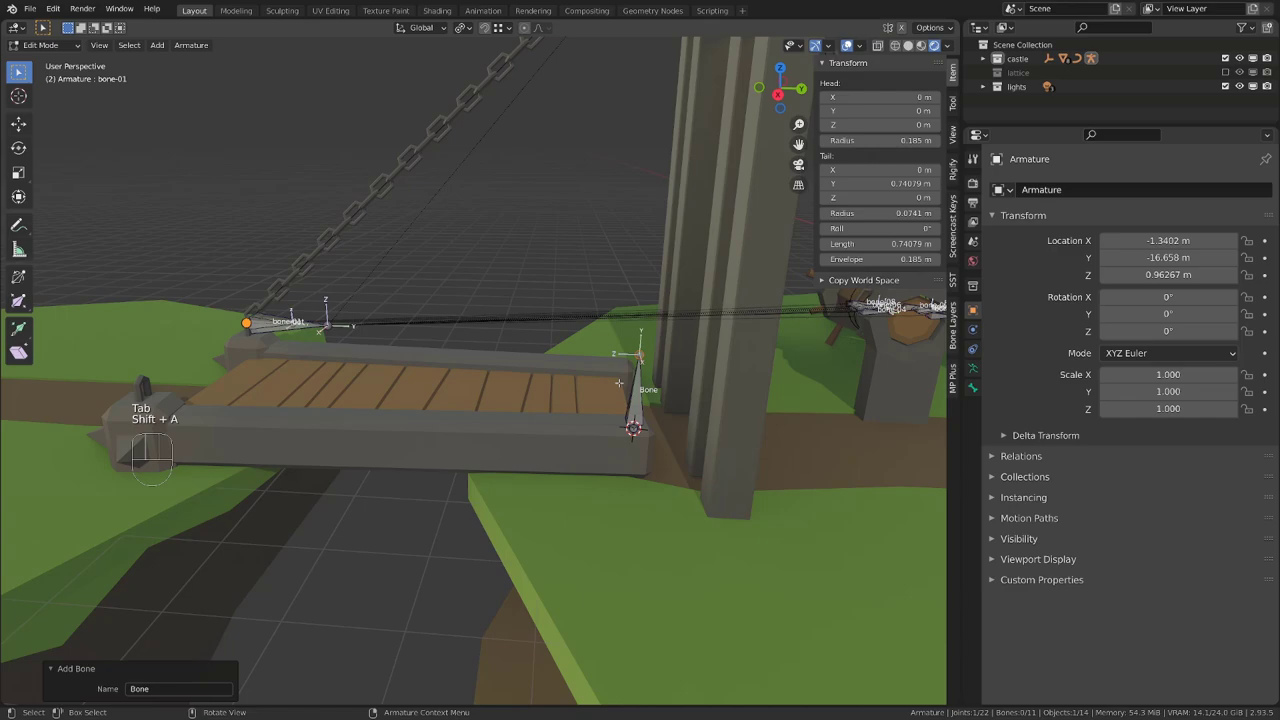
Snap the new bone's tip to the 3D cursor and move it about -4.1 m along Y, lengthwise under the bridge
{"action": "middle_click_drag", "start_coordinate": [619, 383], "coordinate": [639, 356]}
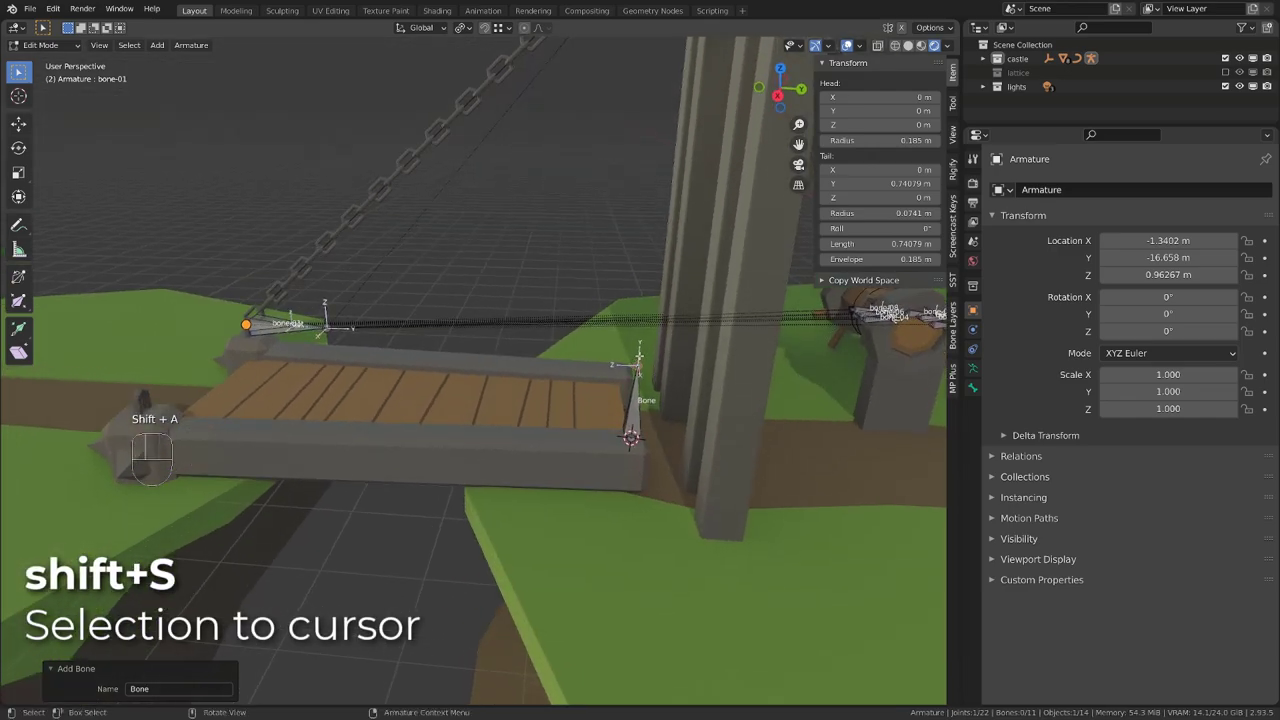
{"action": "key", "text": "shift+s"}
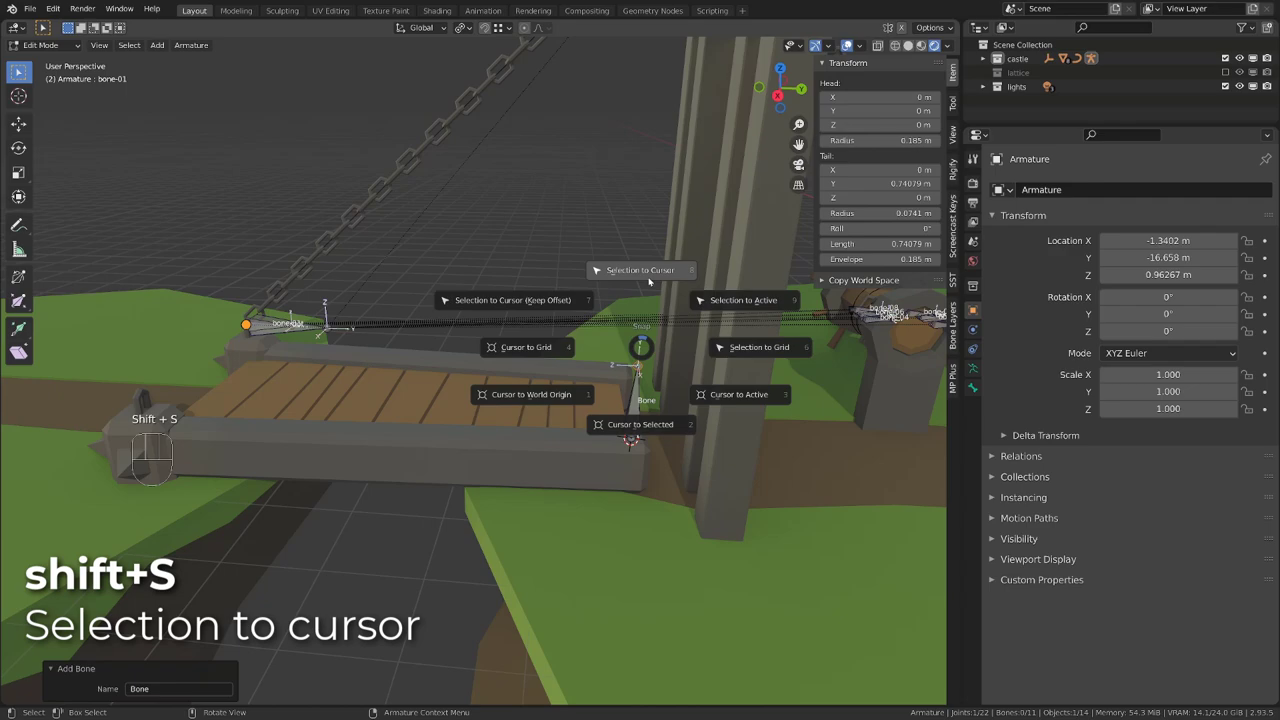
{"action": "left_click", "coordinate": [647, 279]}
{"action": "key", "text": "g"}
{"action": "key", "text": "y"}
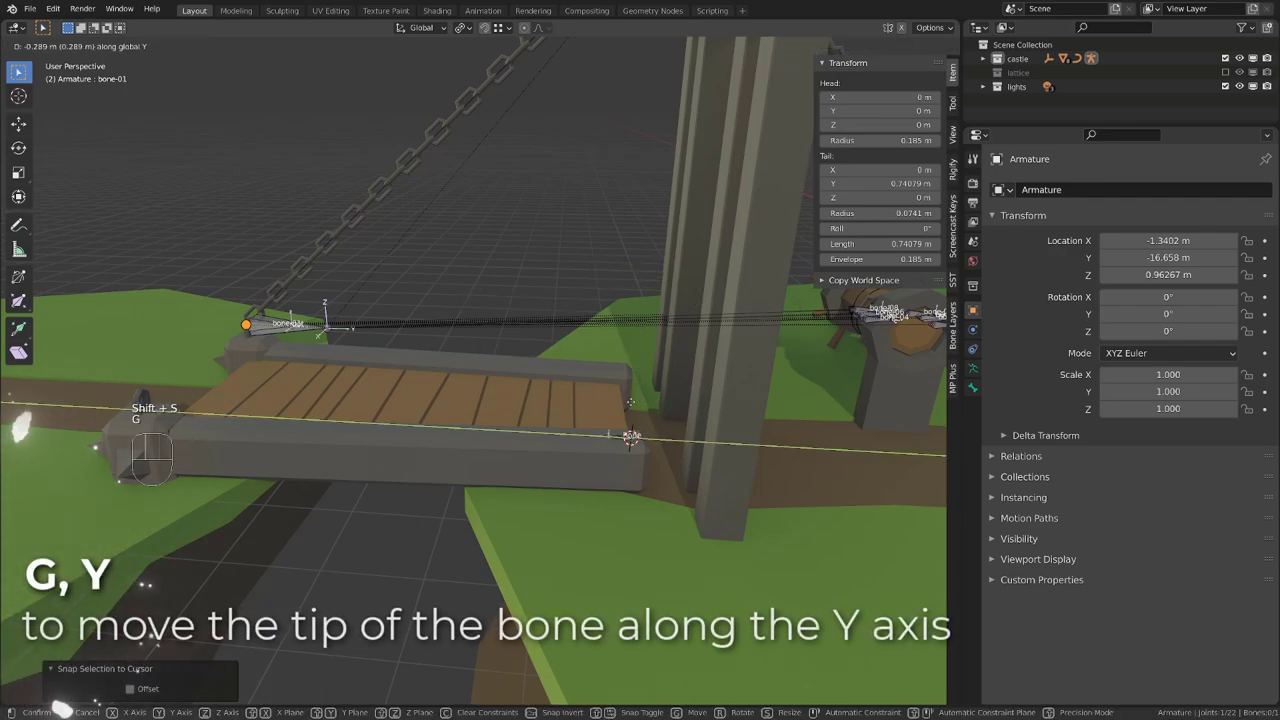
{"action": "left_click", "coordinate": [367, 402]}
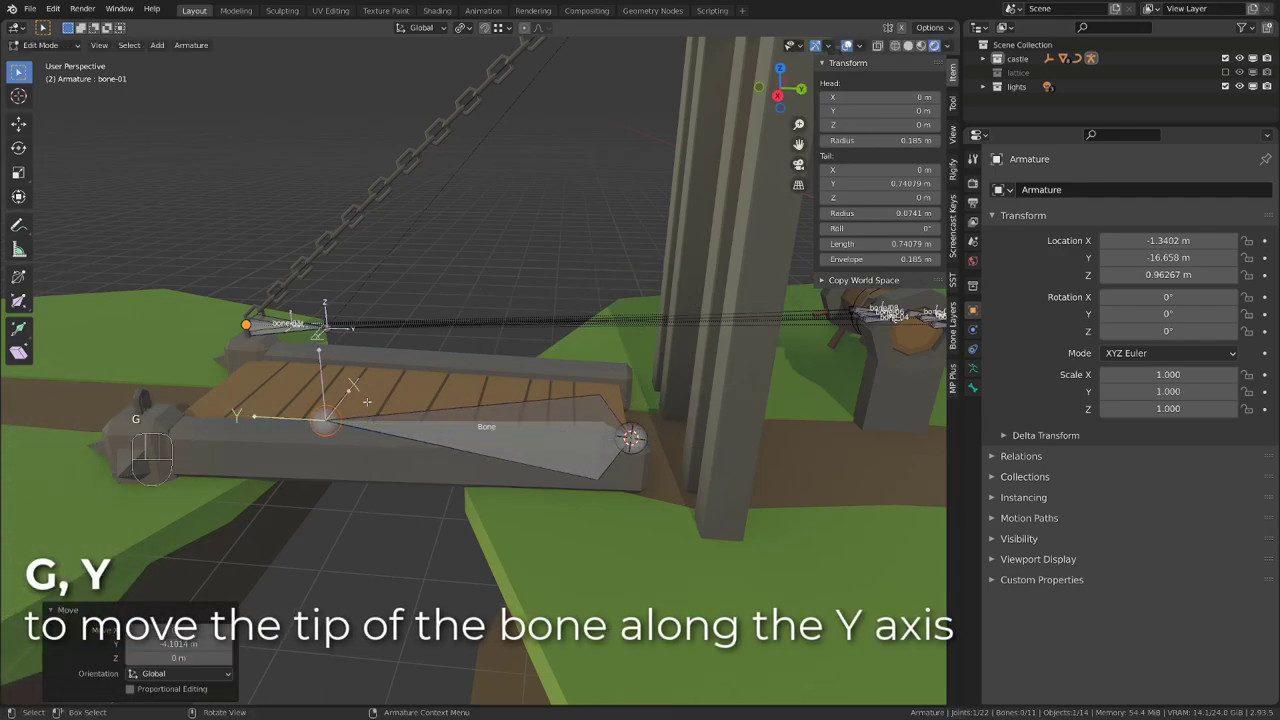
Rename the new bone running lengthwise under the bridge to door
{"action": "left_click", "coordinate": [475, 438]}
{"action": "key", "text": "F2"}
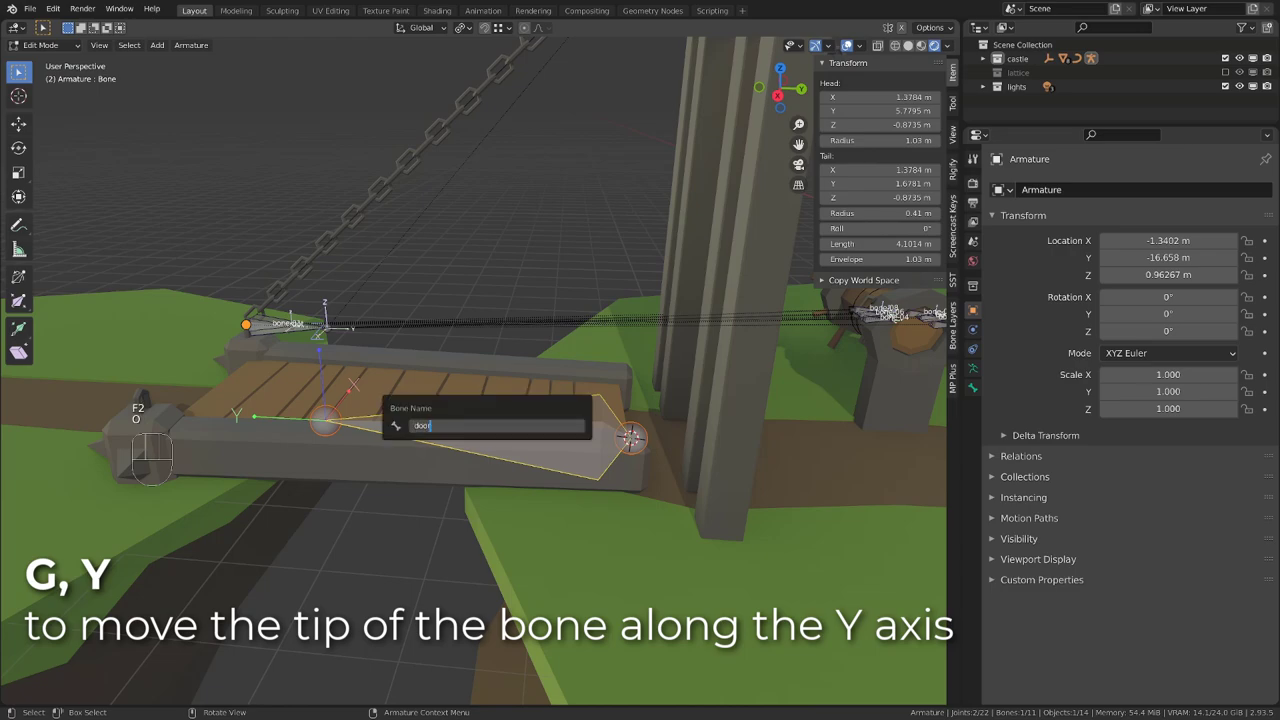
{"action": "key", "text": "Return"}
Parent the bridge mesh to the armature's door bone in Pose Mode, using the Bone parent type
{"action": "middle_click_drag", "start_coordinate": [527, 433], "coordinate": [489, 393]}
{"action": "key", "text": "Tab"}
{"action": "left_click", "coordinate": [480, 376]}
{"action": "left_click", "coordinate": [366, 357], "text": "shift"}
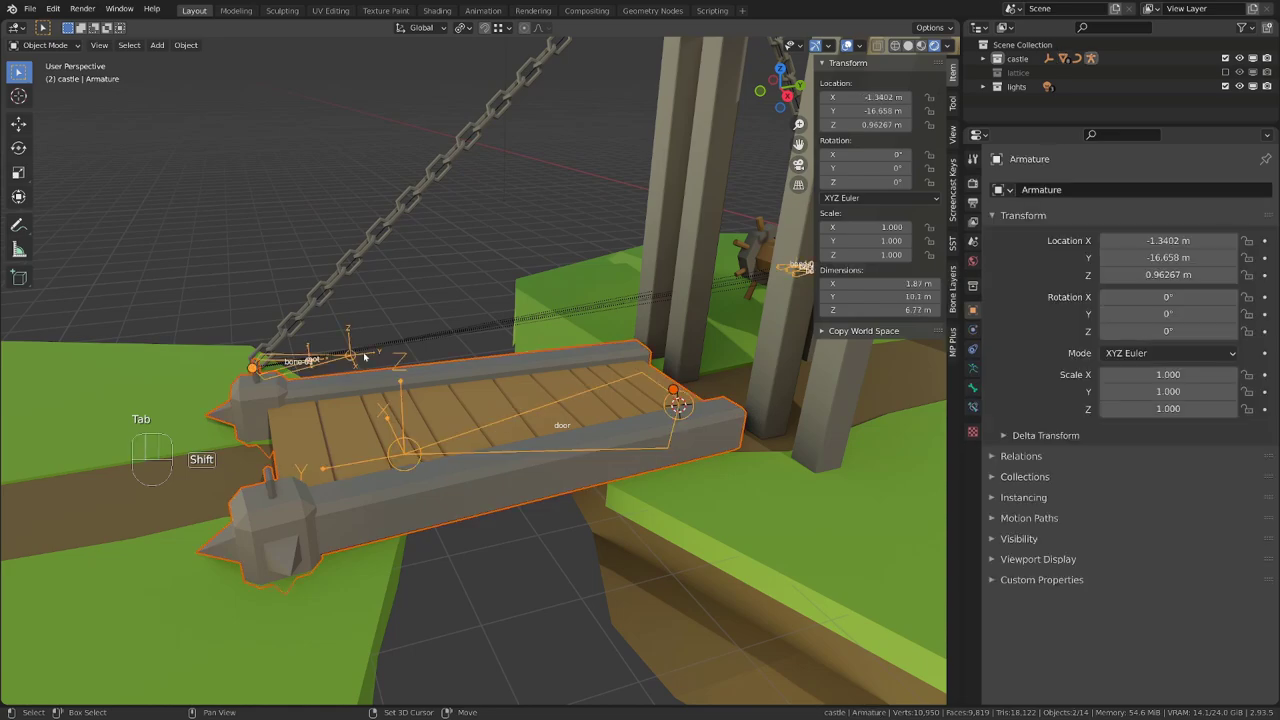
{"action": "key", "text": "ctrl+Tab"}
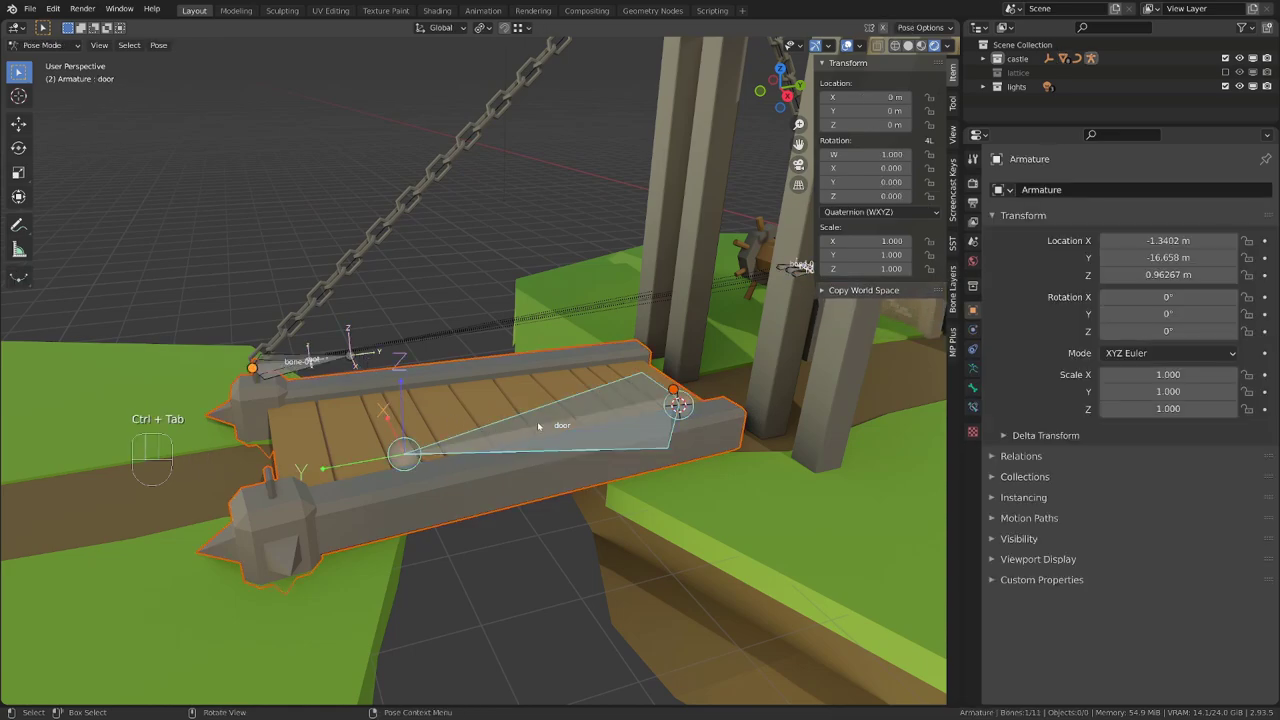
{"action": "key", "text": "ctrl+p"}
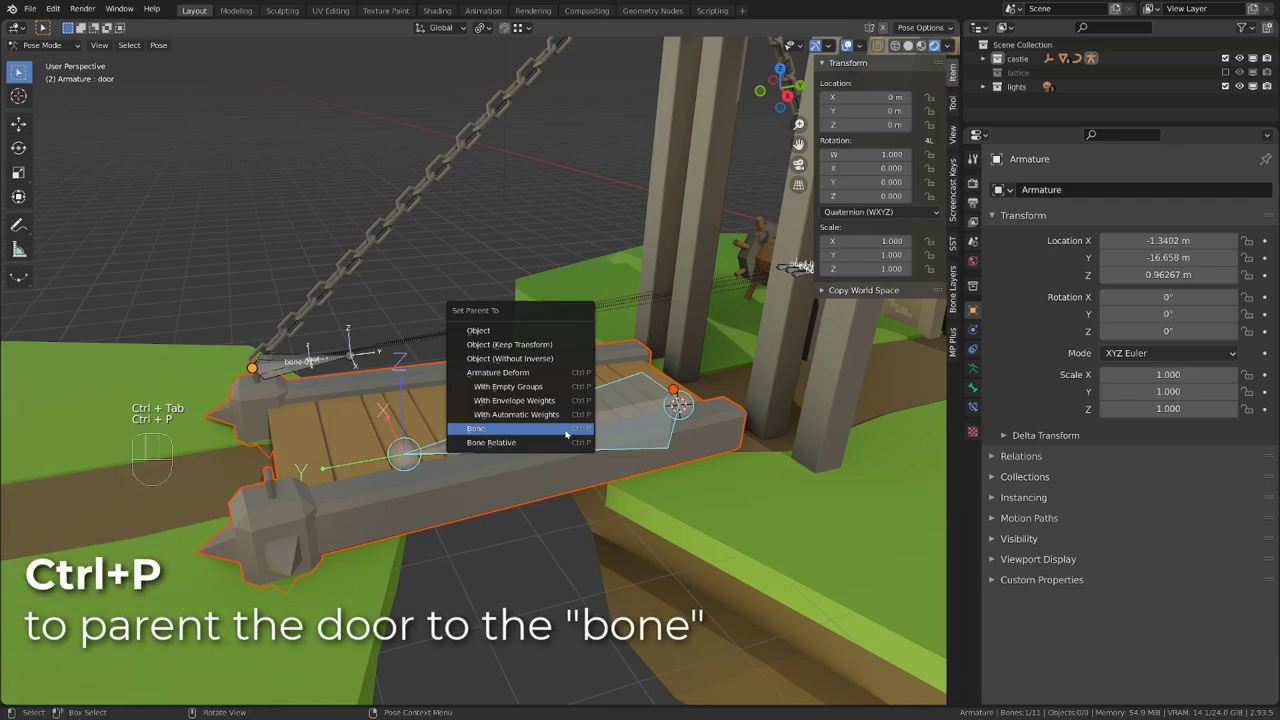
{"action": "left_click", "coordinate": [566, 433]}
Try rotating the door bone to test that the bridge follows it
{"action": "left_click_drag", "start_coordinate": [566, 433], "coordinate": [517, 418], "text": "alt"}
{"action": "key", "text": "r"}
{"action": "right_click", "coordinate": [486, 303]}
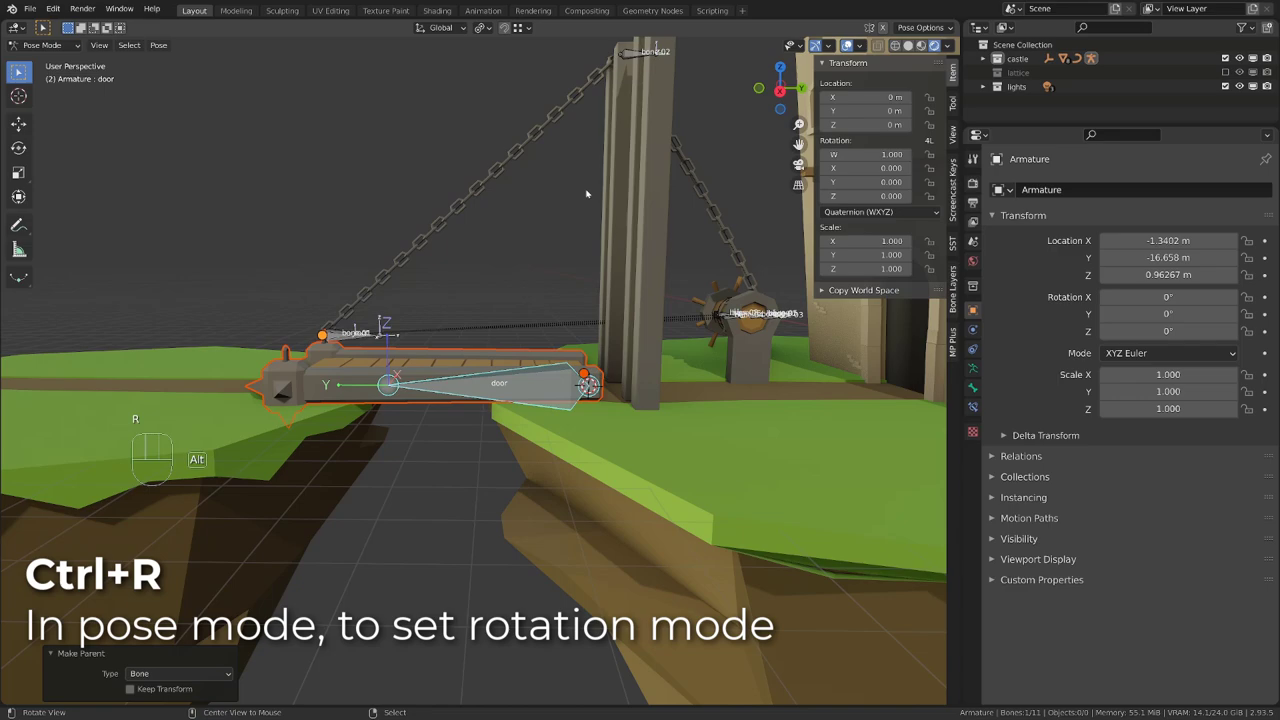
Set the door bone's rotation mode to XYZ Euler and lock all its transform channels except X rotation
{"action": "middle_click_drag", "start_coordinate": [587, 194], "coordinate": [566, 256]}
{"action": "key", "text": "ctrl+r"}
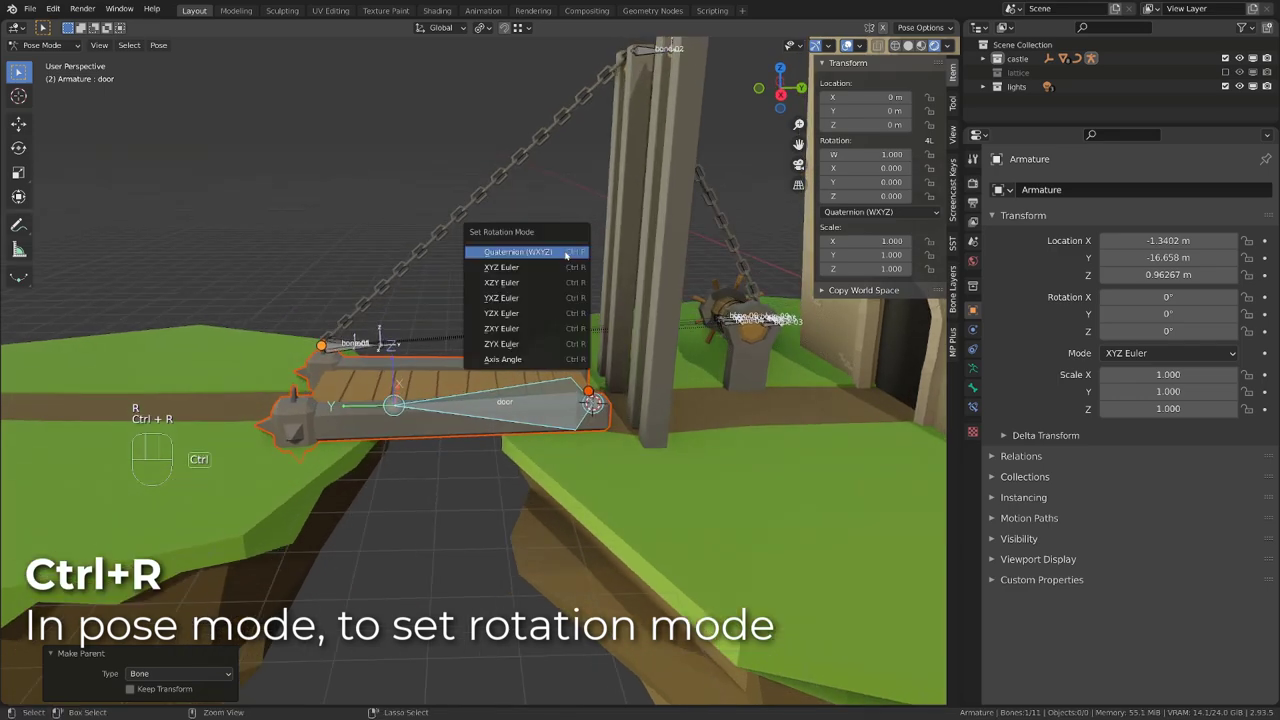
{"action": "left_click", "coordinate": [523, 268]}
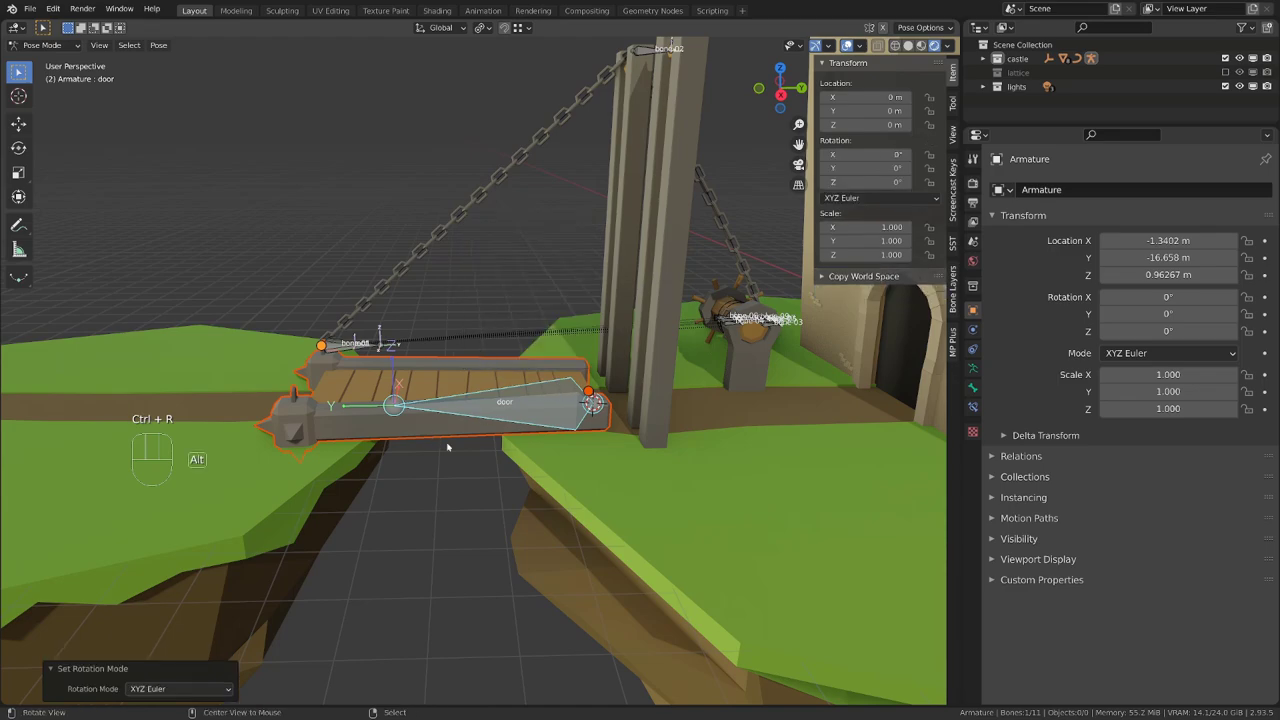
{"action": "left_click_drag", "start_coordinate": [447, 447], "coordinate": [449, 459], "text": "alt"}
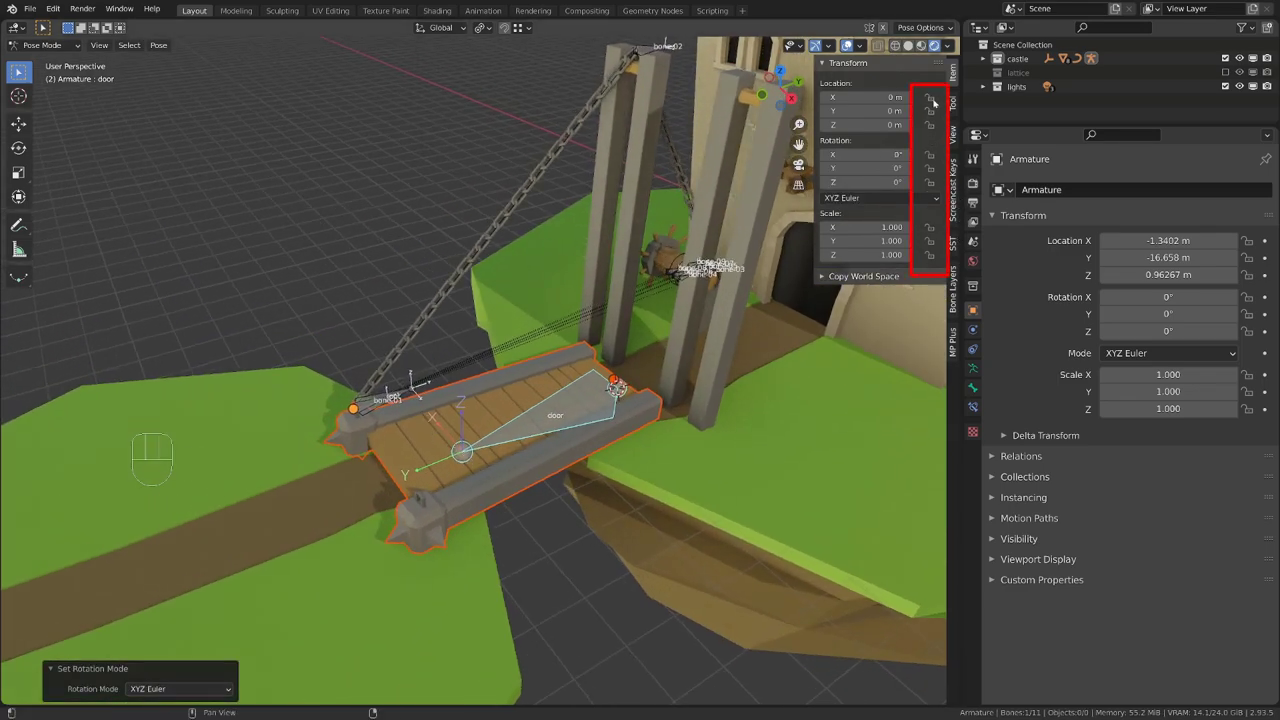
{"action": "left_click", "coordinate": [932, 183]}
Try moving and rotating the door bone to test its locked channels
{"action": "middle_click_drag", "start_coordinate": [588, 342], "coordinate": [490, 292]}
{"action": "key", "text": "g"}
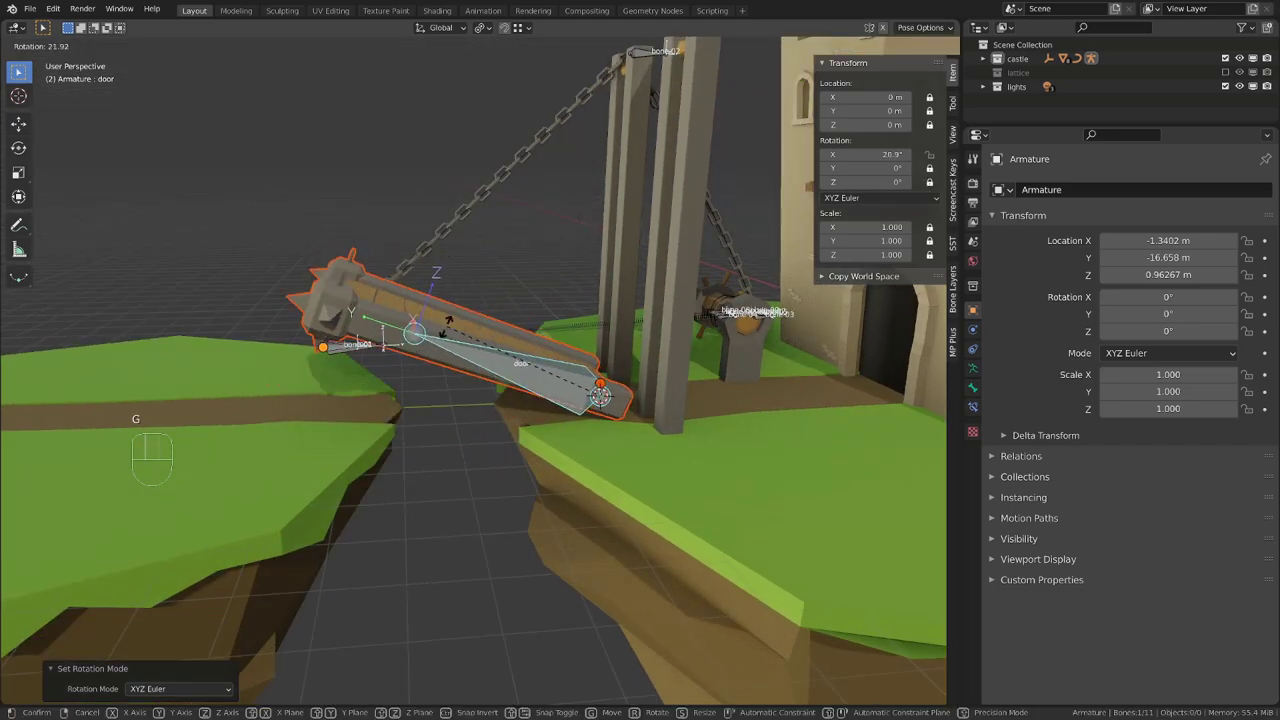
{"action": "right_click", "coordinate": [401, 343]}
{"action": "key", "text": "r"}
{"action": "right_click", "coordinate": [377, 370]}
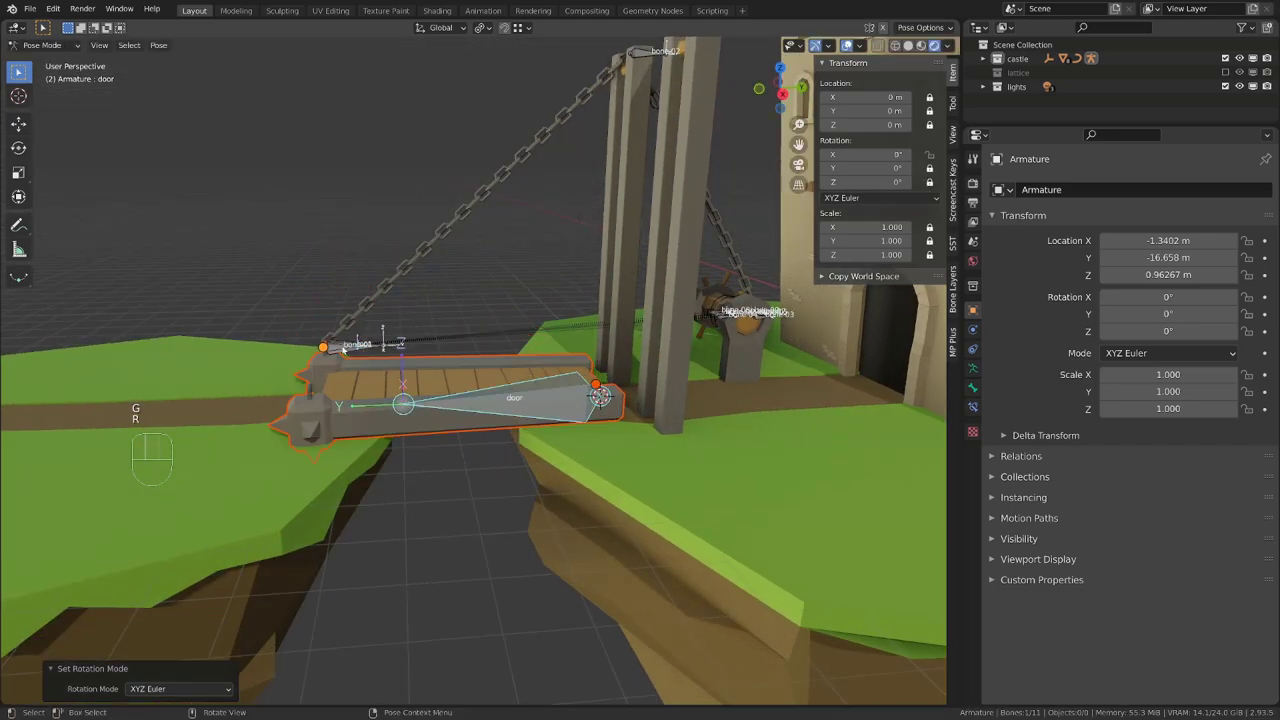
Parent bone-01 to the door bone in Edit Mode with Keep Offset
{"action": "left_click", "coordinate": [343, 347]}
{"action": "key", "text": "Tab"}
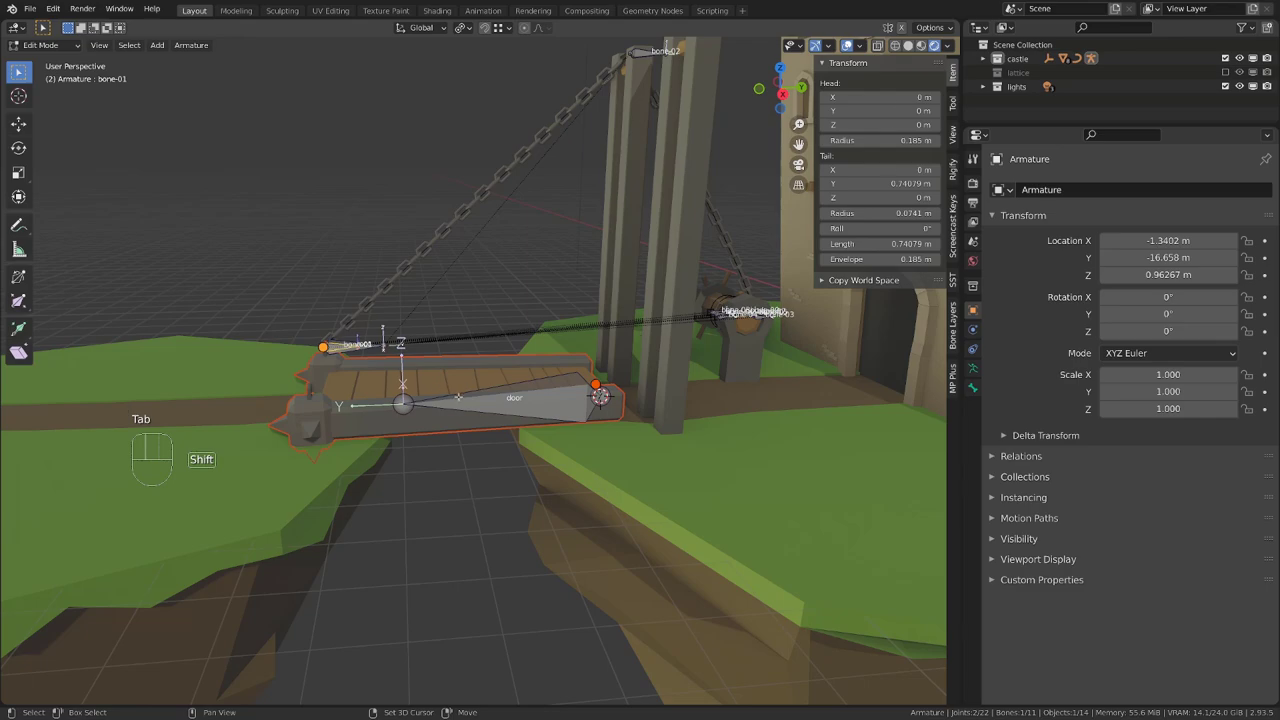
{"action": "left_click", "coordinate": [458, 397], "text": "shift"}
{"action": "key", "text": "ctrl+p"}
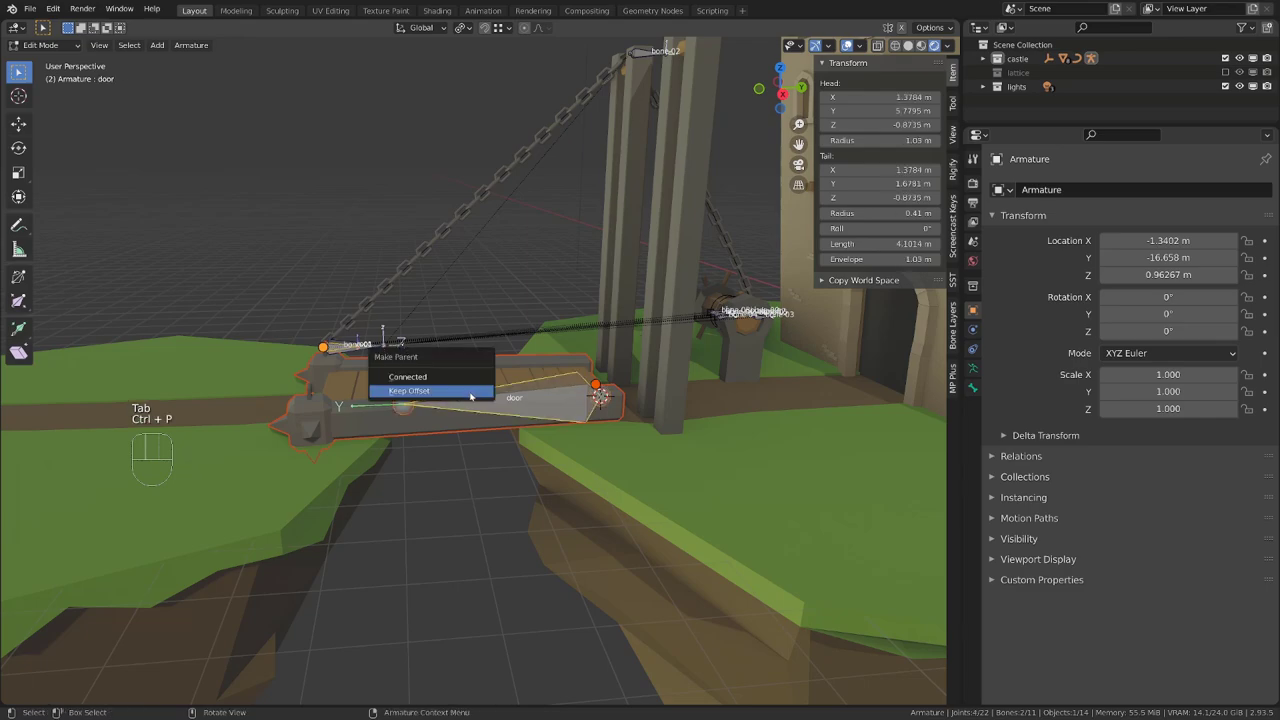
{"action": "left_click", "coordinate": [471, 394]}
Try raising the bridge by rotating the door bone in Pose Mode, checking the chain attachment from both sides
{"action": "key", "text": "Tab"}
{"action": "key", "text": "r"}
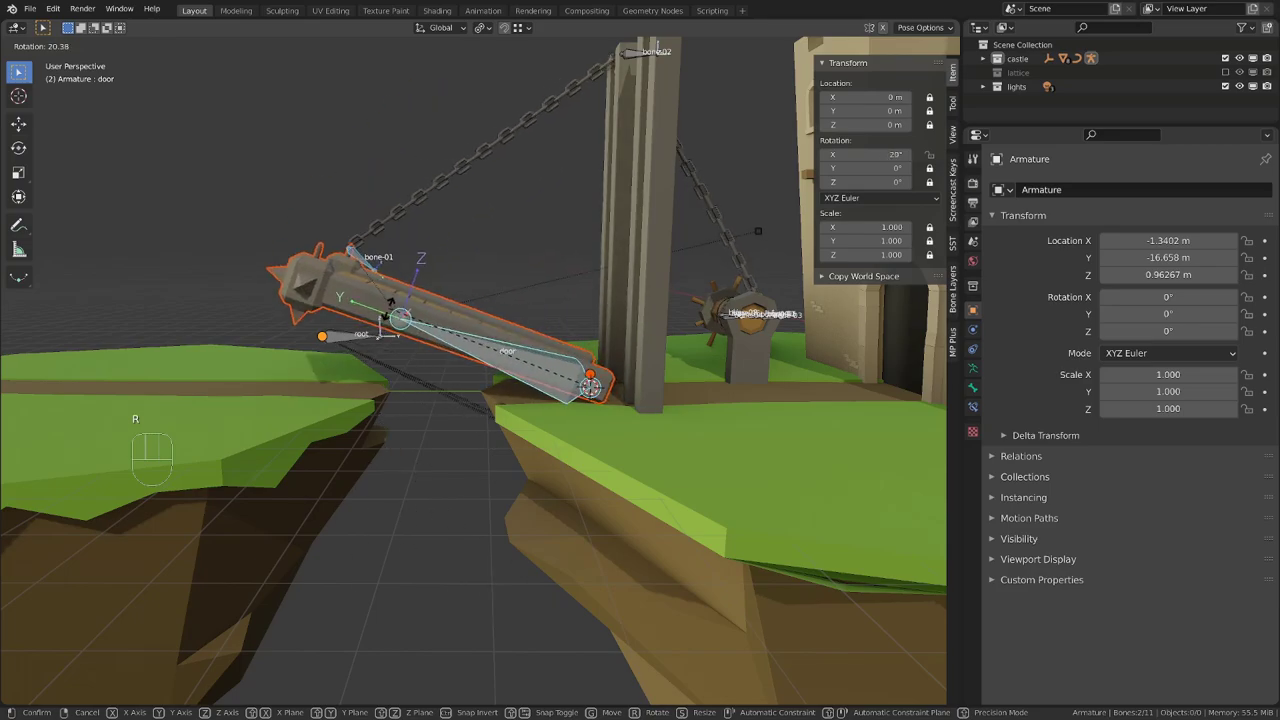
{"action": "right_click", "coordinate": [356, 322]}
{"action": "left_click_drag", "start_coordinate": [356, 322], "coordinate": [664, 333], "text": "alt"}
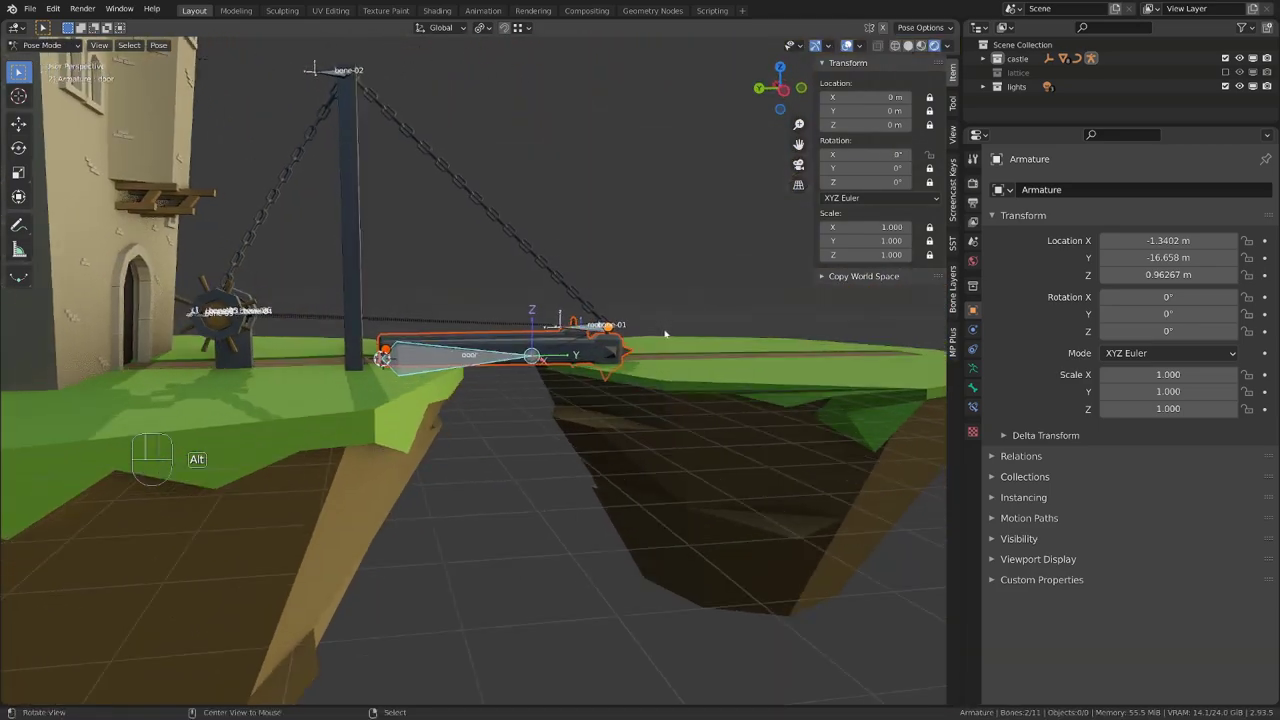
{"action": "key", "text": "r"}
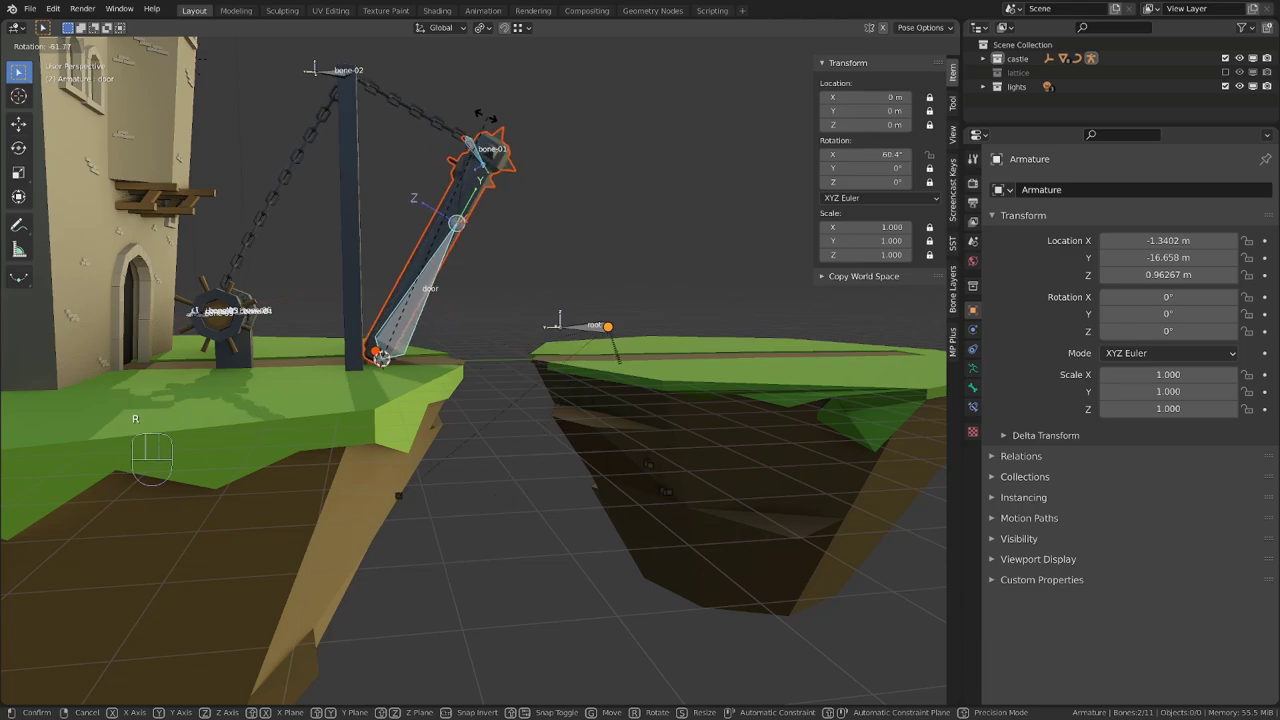
{"action": "left_click", "coordinate": [580, 228]}
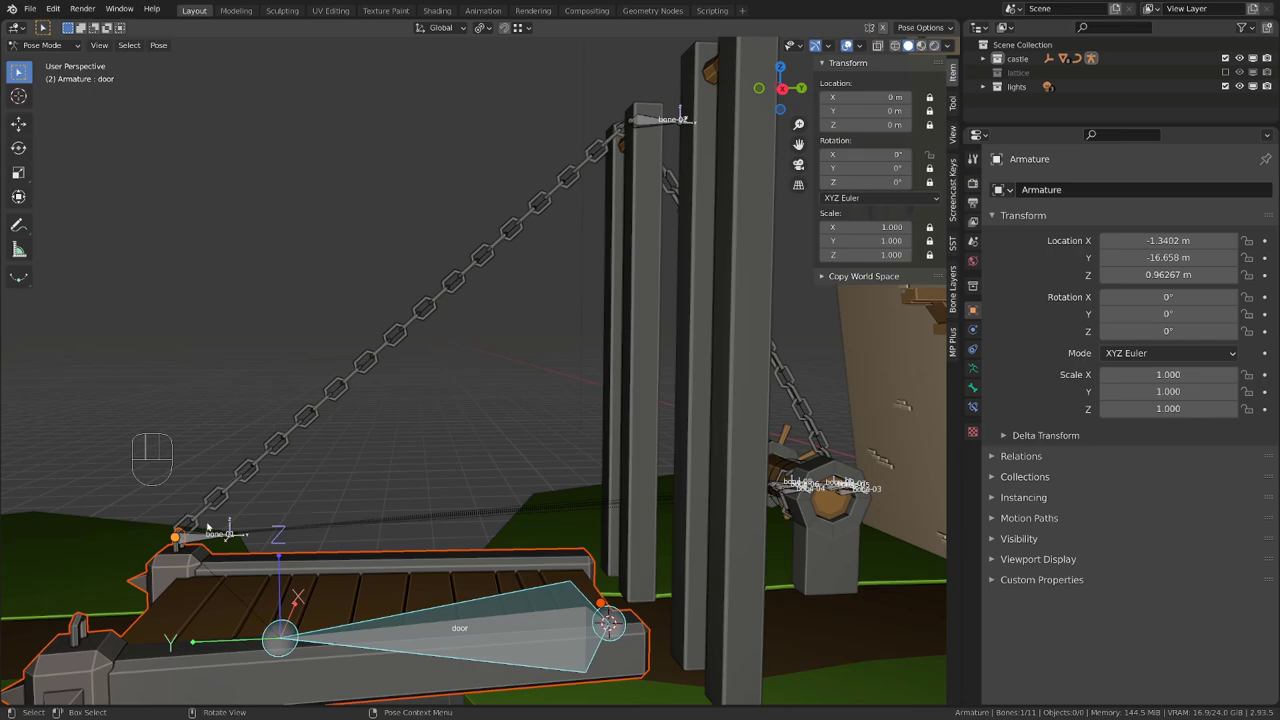
{"action": "key", "text": "r"}
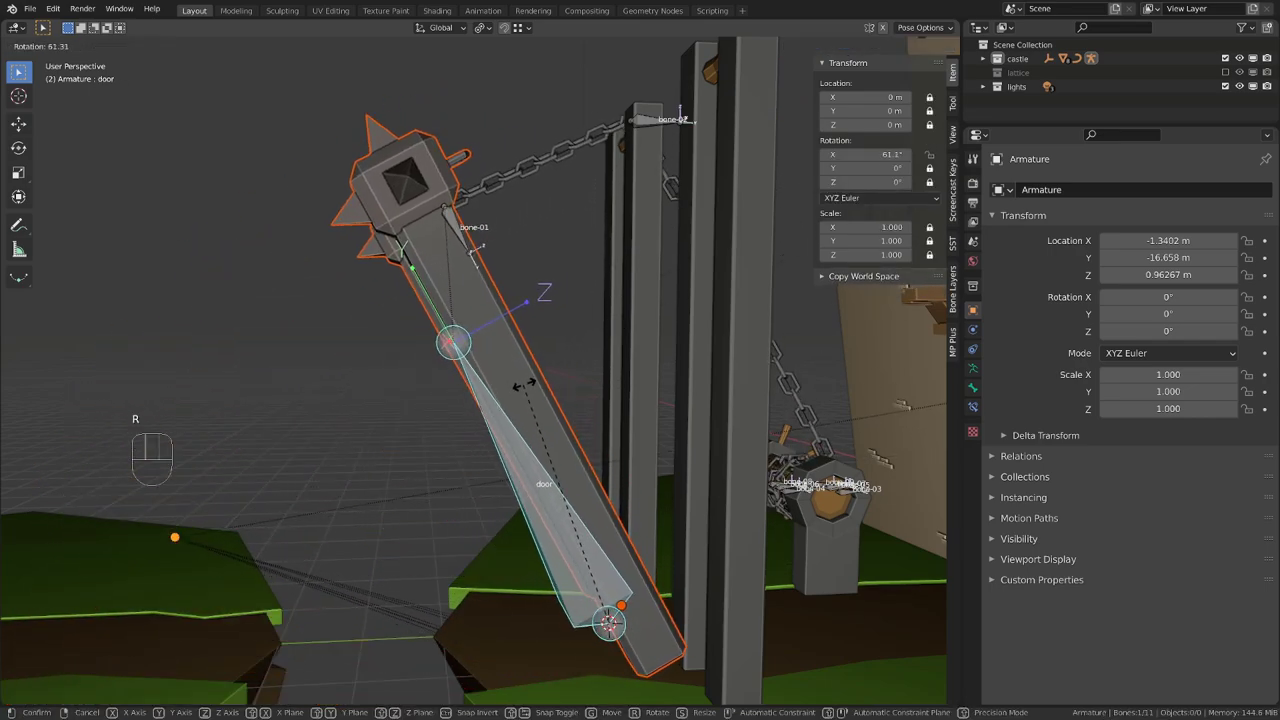
{"action": "left_click", "coordinate": [537, 383]}
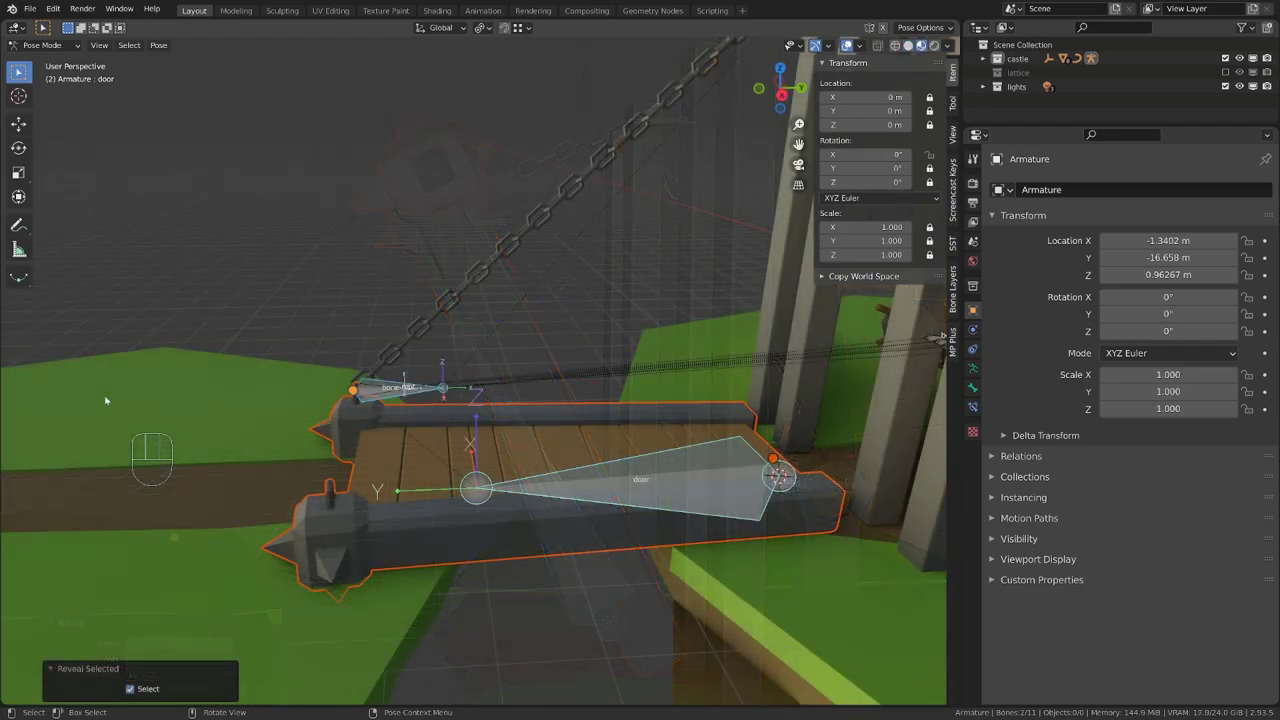
Extrude a new bone about 0.62 m up along Z from the root bone's head at the chain's bridge end
{"action": "scroll", "coordinate": [500, 374], "scroll_direction": "up", "scroll_amount": 3}
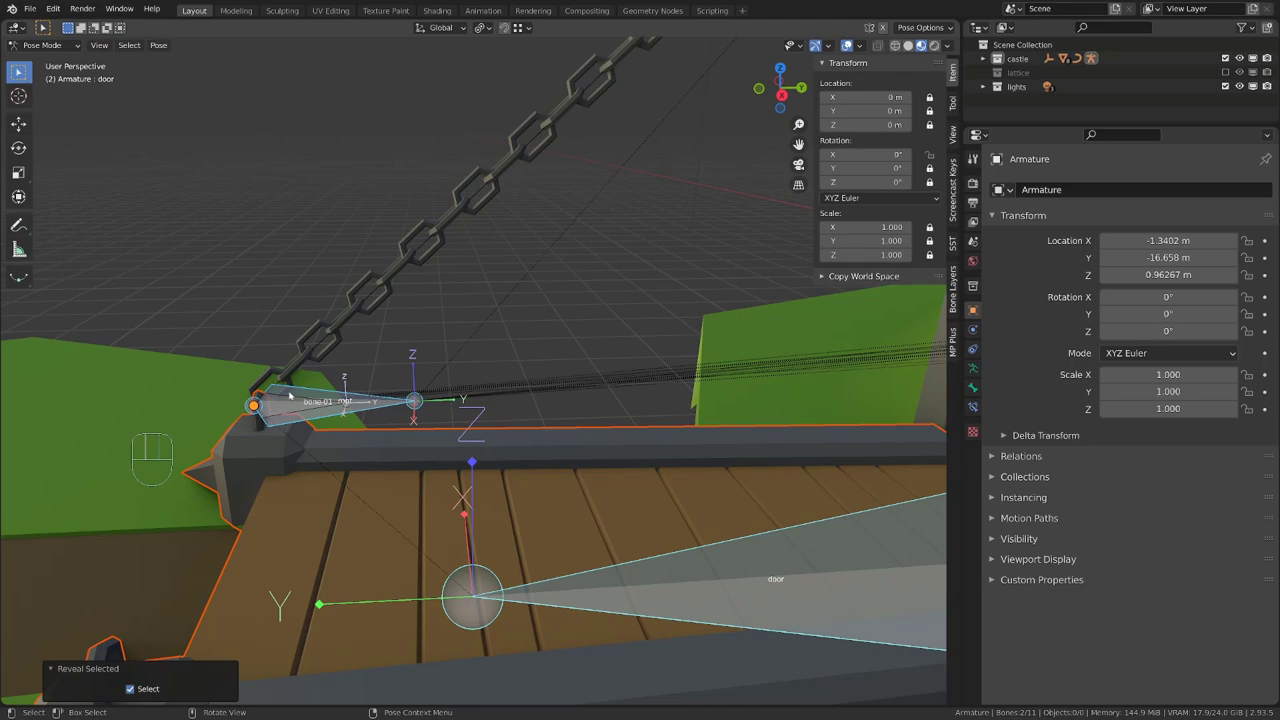
{"action": "left_click", "coordinate": [256, 411]}
{"action": "key", "text": "Tab"}
{"action": "left_click", "coordinate": [255, 409]}
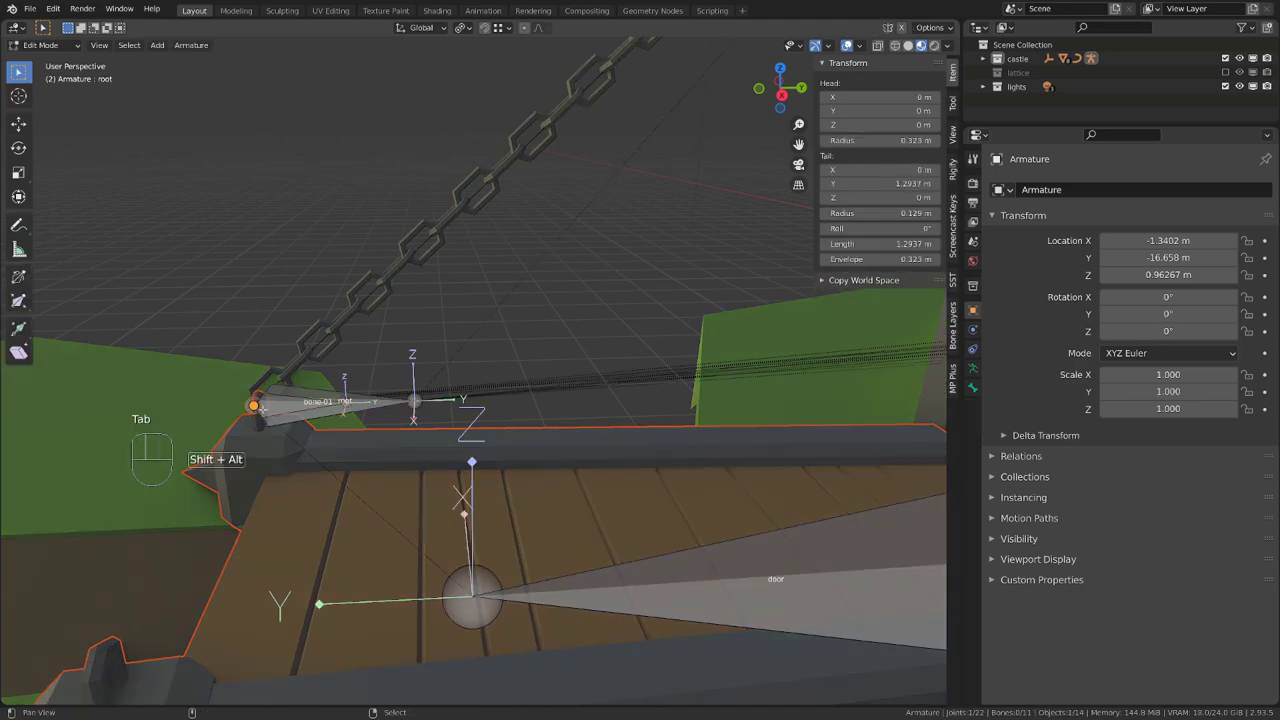
{"action": "scroll", "coordinate": [452, 426], "scroll_direction": "up", "scroll_amount": 2}
{"action": "middle_click_drag", "start_coordinate": [256, 410], "coordinate": [467, 423], "text": "shift"}
{"action": "key", "text": "e"}
{"action": "key", "text": "z"}
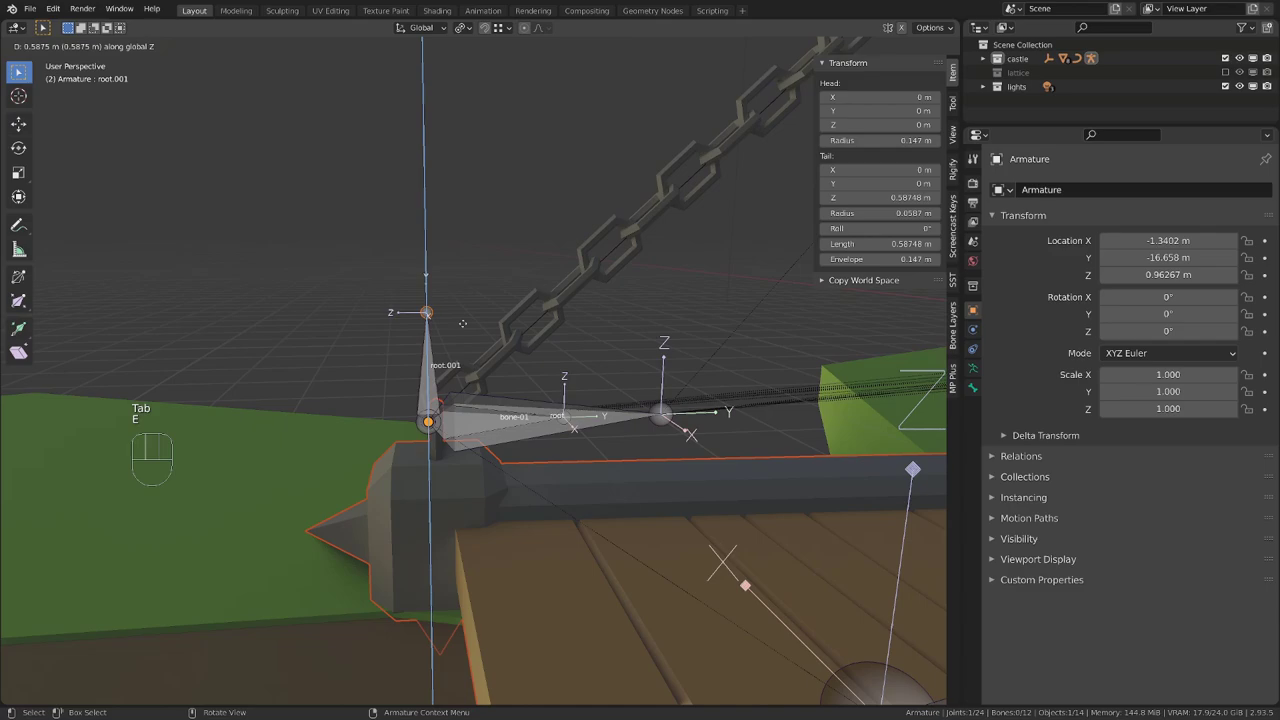
{"action": "left_click", "coordinate": [435, 335]}
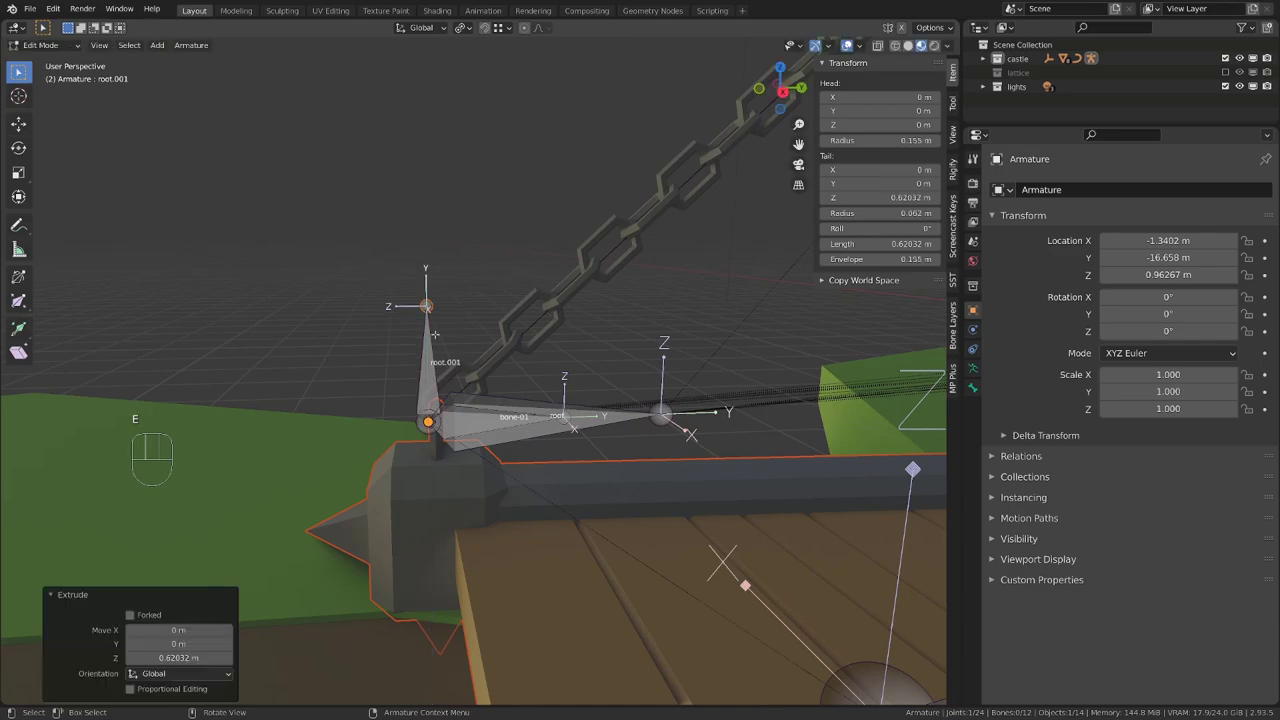
Rename the extruded vertical bone to mch-bone-01, reusing the name of bone-01
{"action": "left_click", "coordinate": [484, 410]}
{"action": "key", "text": "F2"}
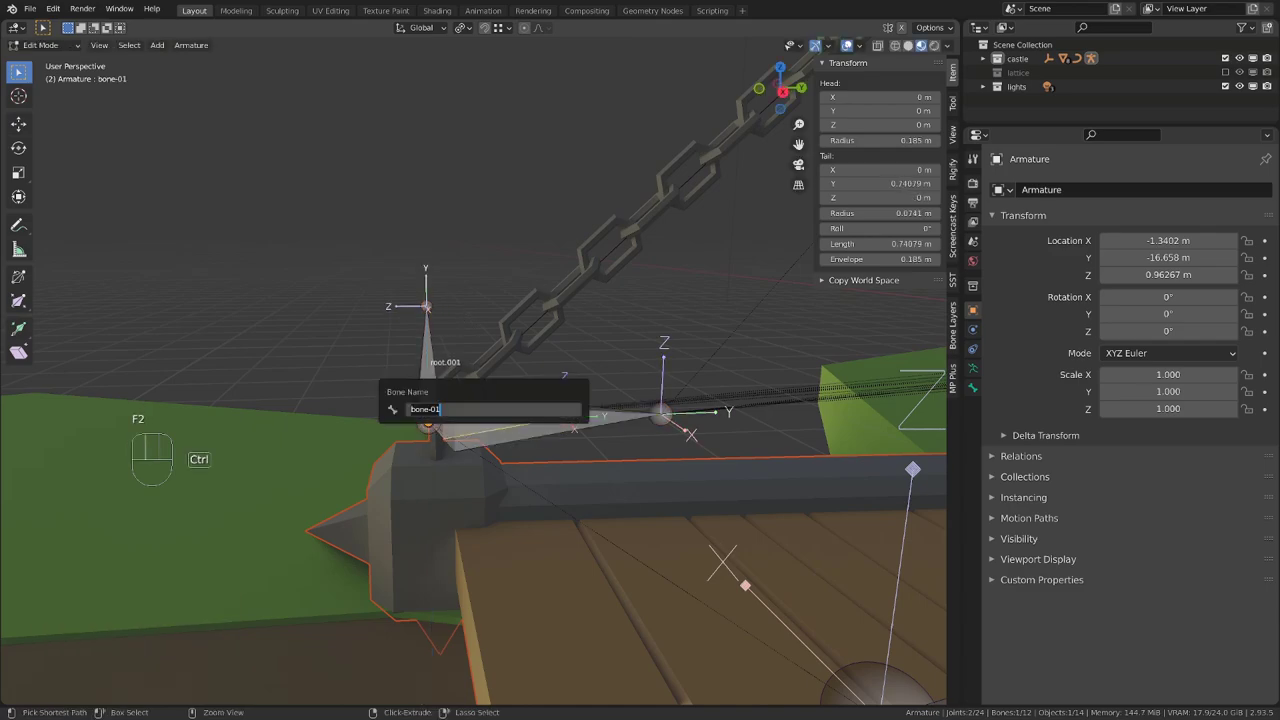
{"action": "left_click", "coordinate": [427, 347]}
{"action": "left_click", "coordinate": [427, 347]}
{"action": "key", "text": "F2"}
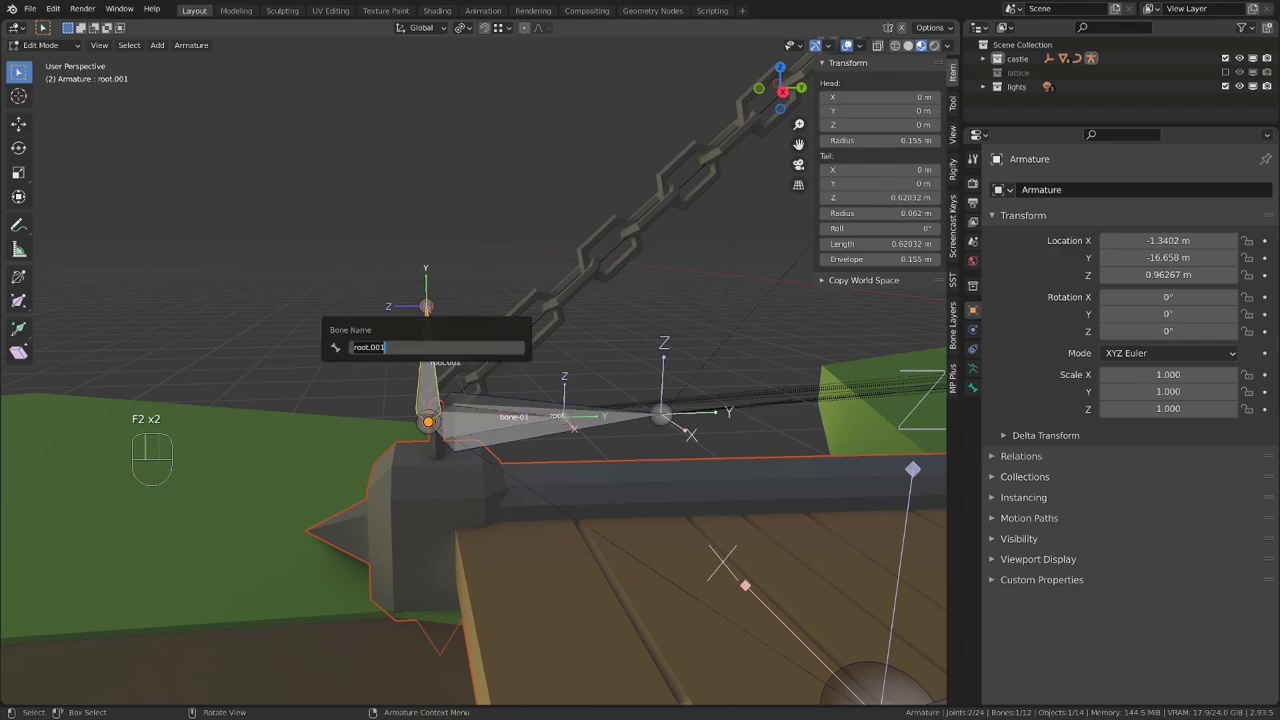
{"action": "type", "text": "mch-bone-01"}
{"action": "key", "text": "Return"}
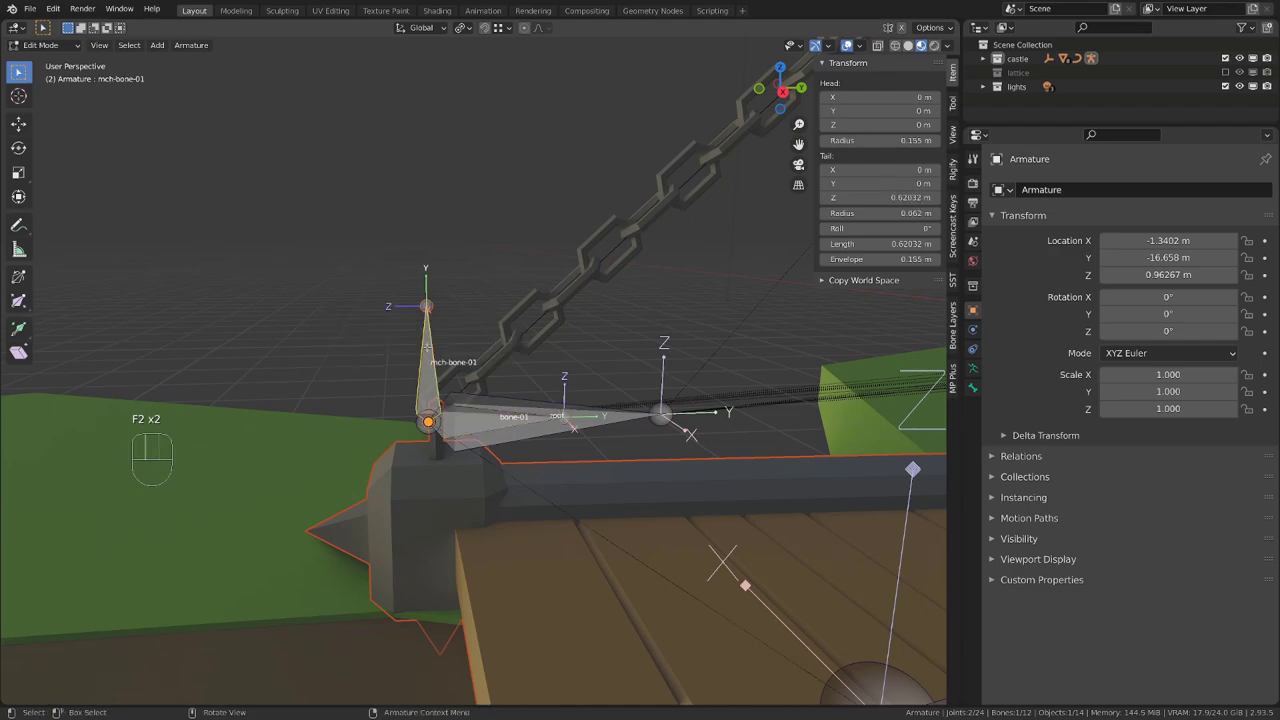
Parent bone-01 to the root bone with Keep Offset
{"action": "left_click", "coordinate": [530, 395], "text": "shift"}
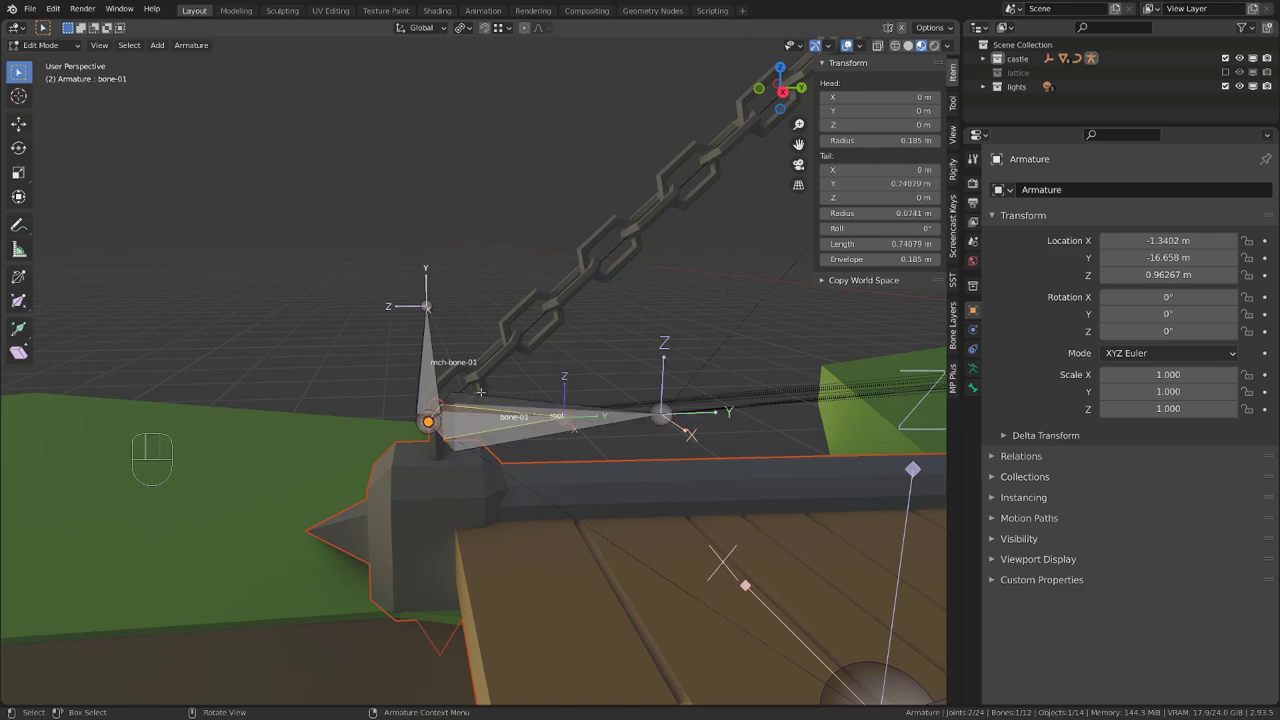
{"action": "left_click", "coordinate": [526, 414], "text": "shift"}
{"action": "key", "text": "ctrl+p"}
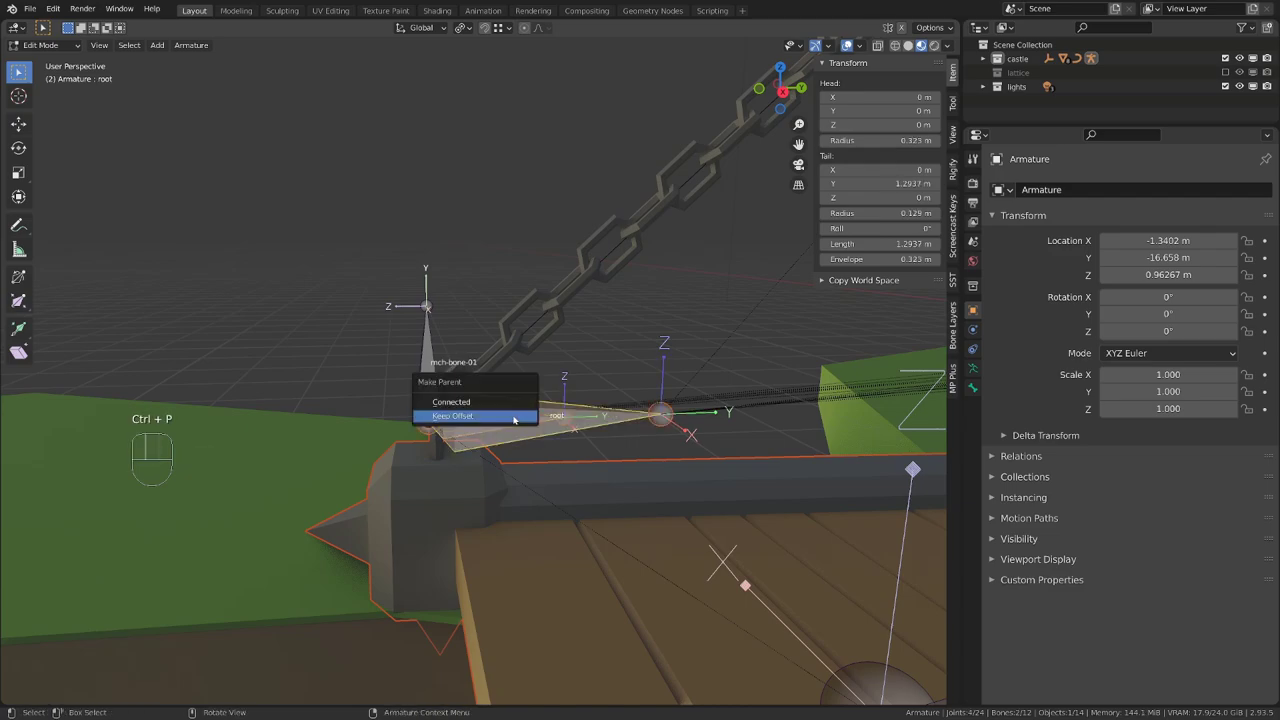
{"action": "left_click", "coordinate": [514, 416]}
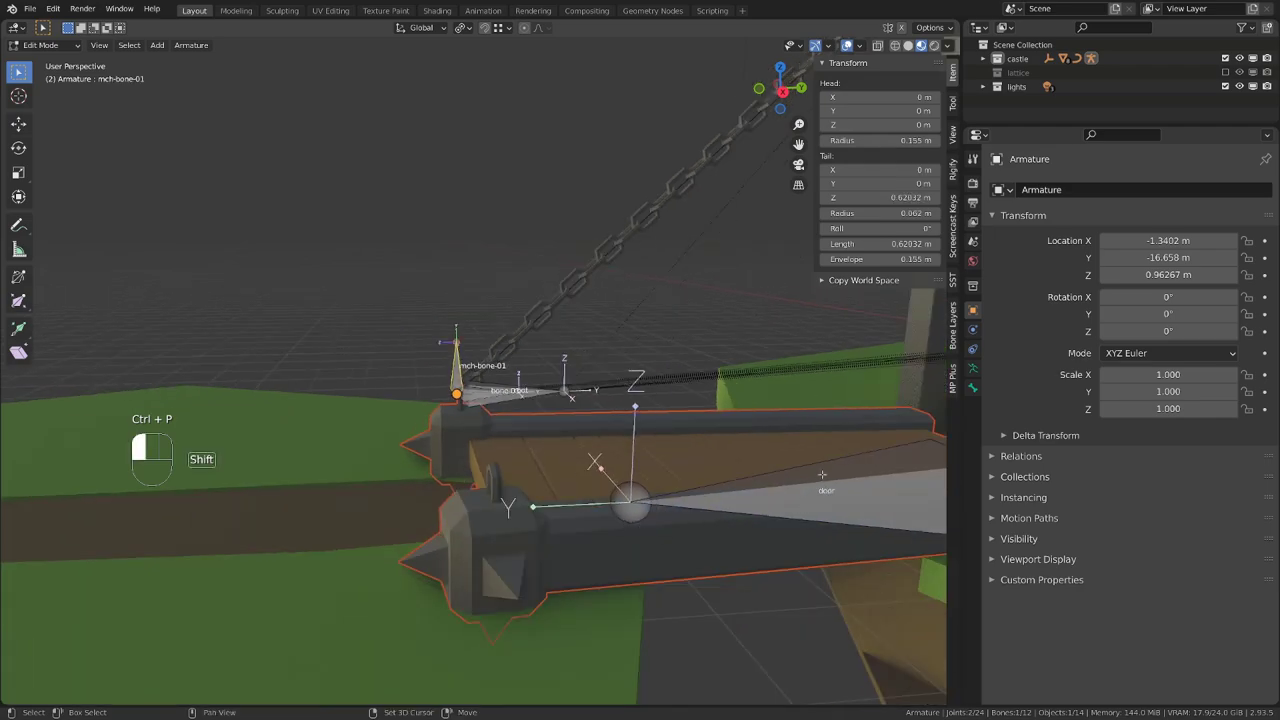
Parent mch-bone-01 to the door bone with Keep Offset
{"action": "left_click", "coordinate": [806, 473], "text": "ctrl"}
{"action": "key", "text": "ctrl+p"}
{"action": "left_click", "coordinate": [807, 474]}
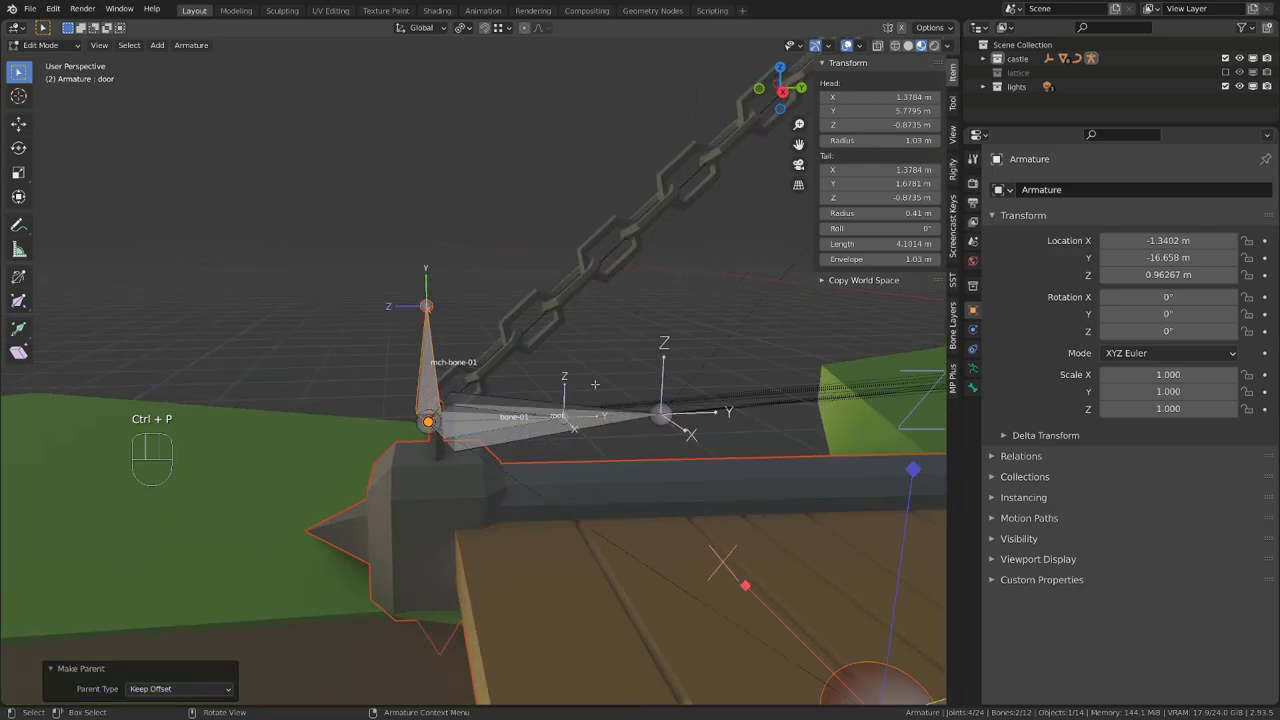
Add a Copy Location constraint to bone-01 in Pose Mode, targeting mch-bone-01
{"action": "key", "text": "Tab"}
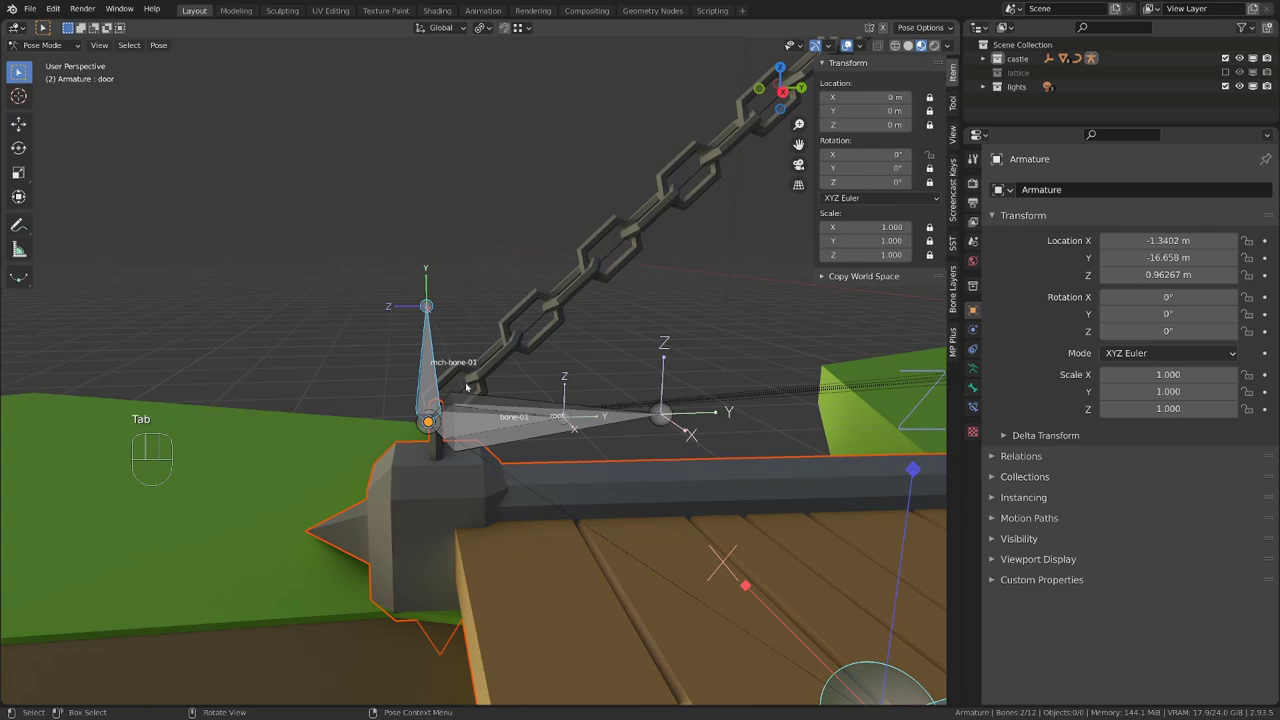
{"action": "left_click", "coordinate": [486, 426], "text": "alt+shift"}
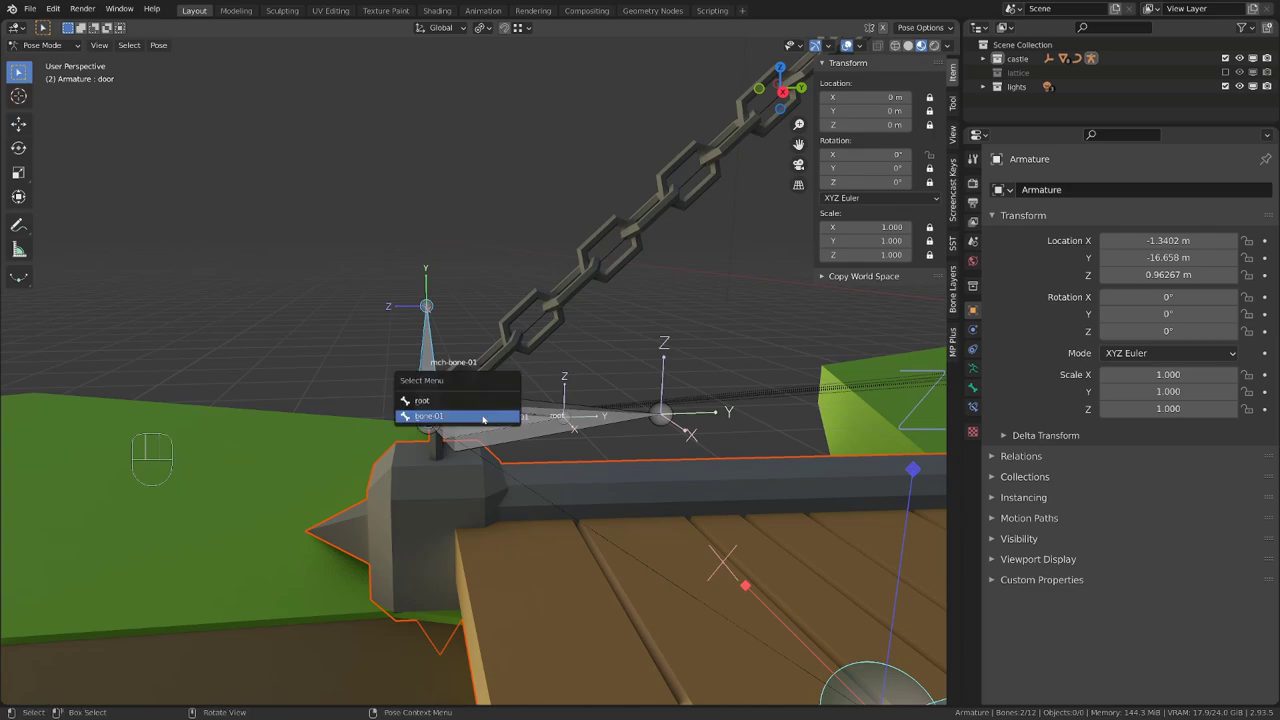
{"action": "left_click", "coordinate": [488, 418]}
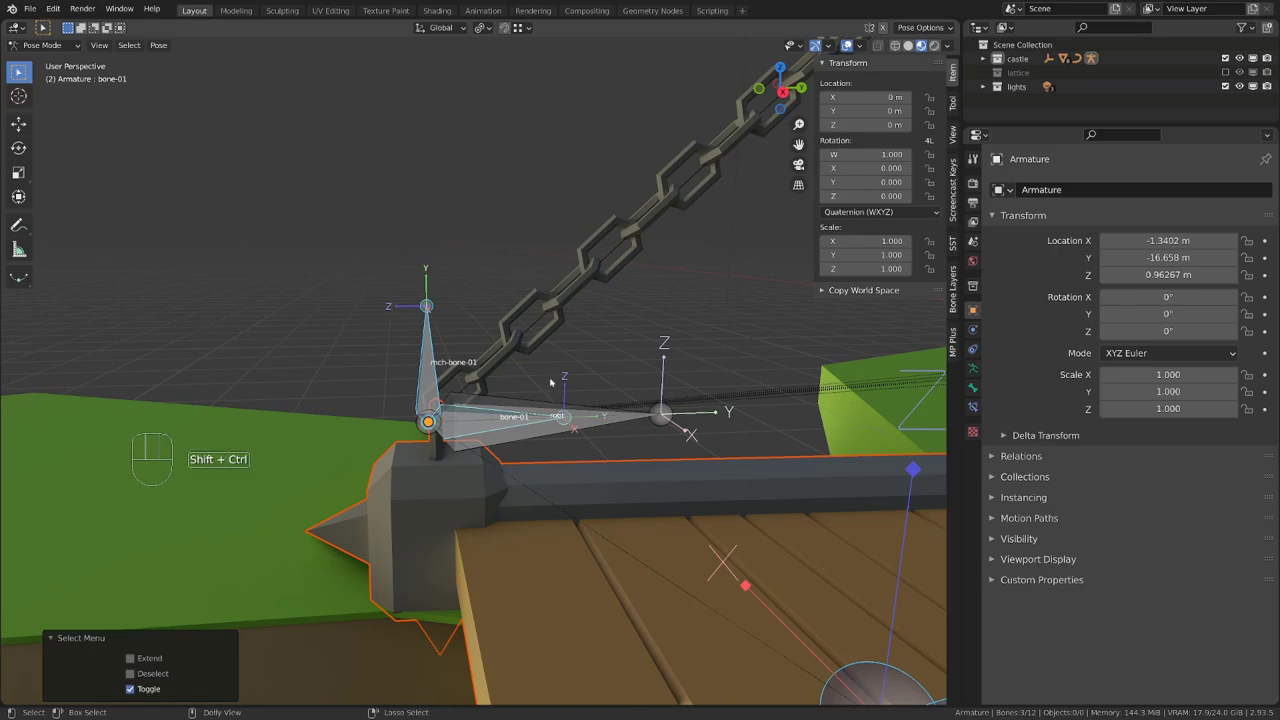
{"action": "key", "text": "ctrl+shift+c"}
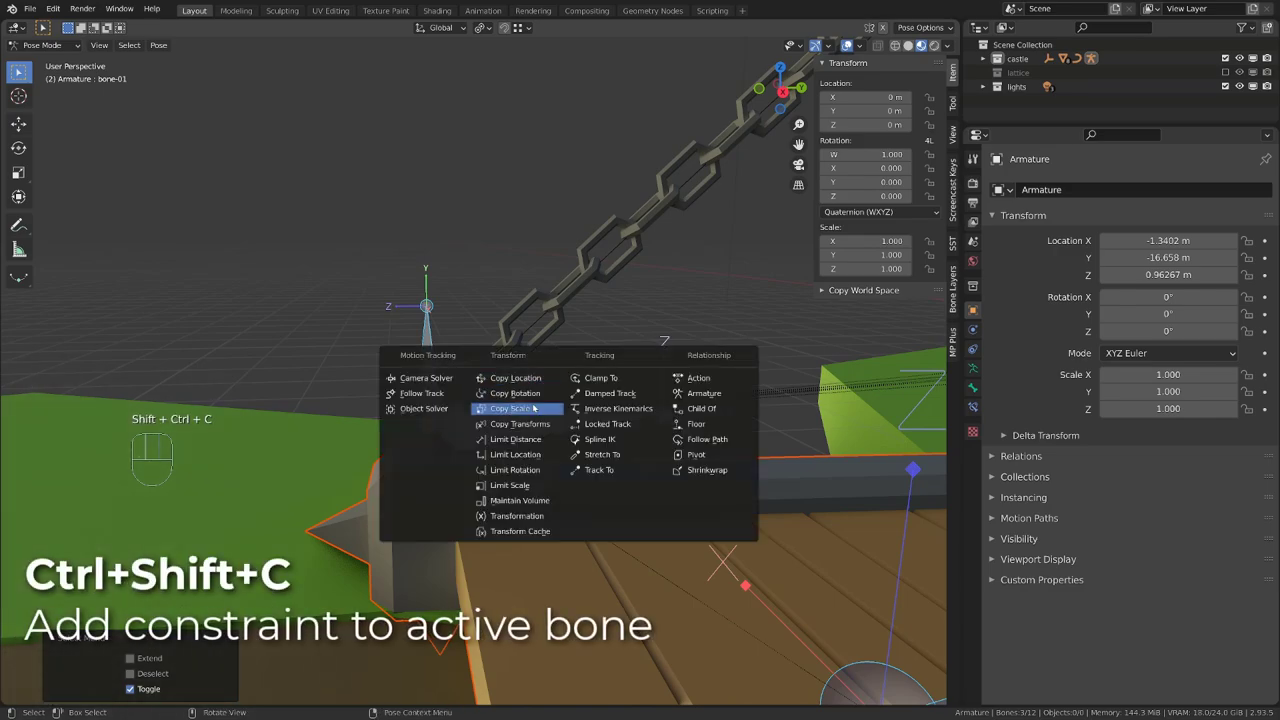
{"action": "left_click", "coordinate": [553, 379]}
Test the constraint on bone-01 by trial-moving and trial-rotating mch-bone-01, cancelling each transform
{"action": "left_click", "coordinate": [430, 344]}
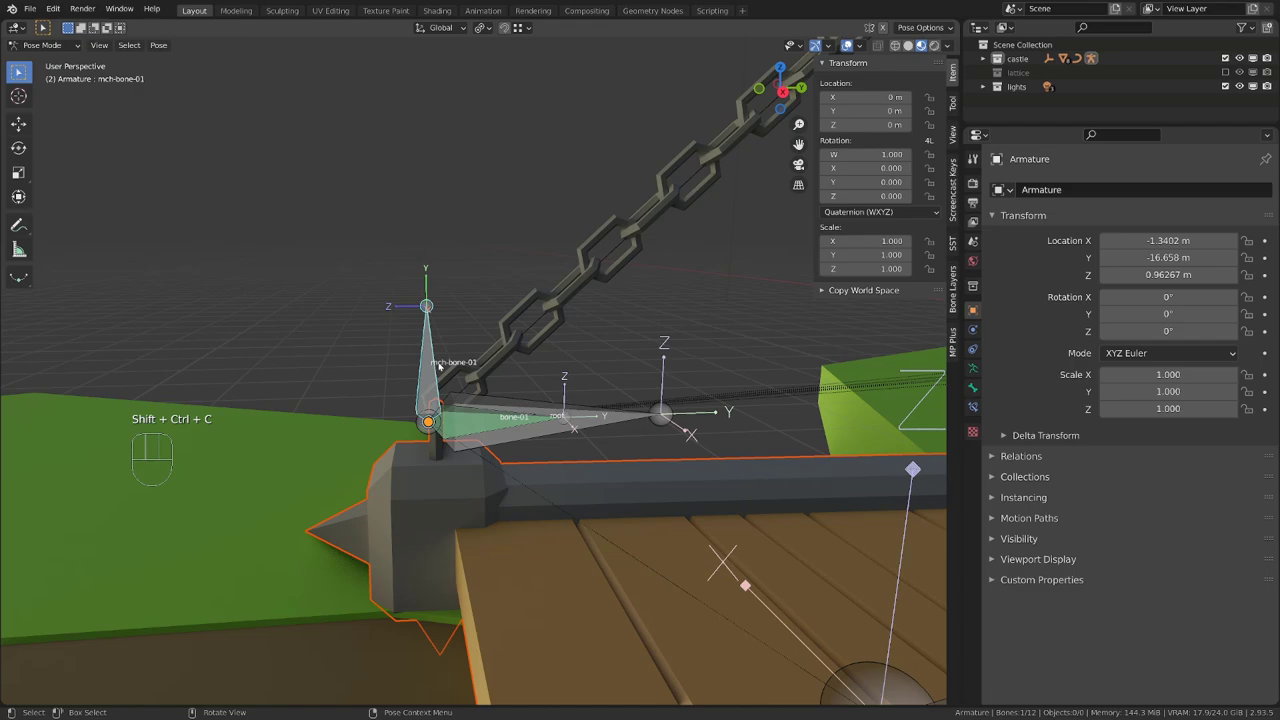
{"action": "key", "text": "g"}
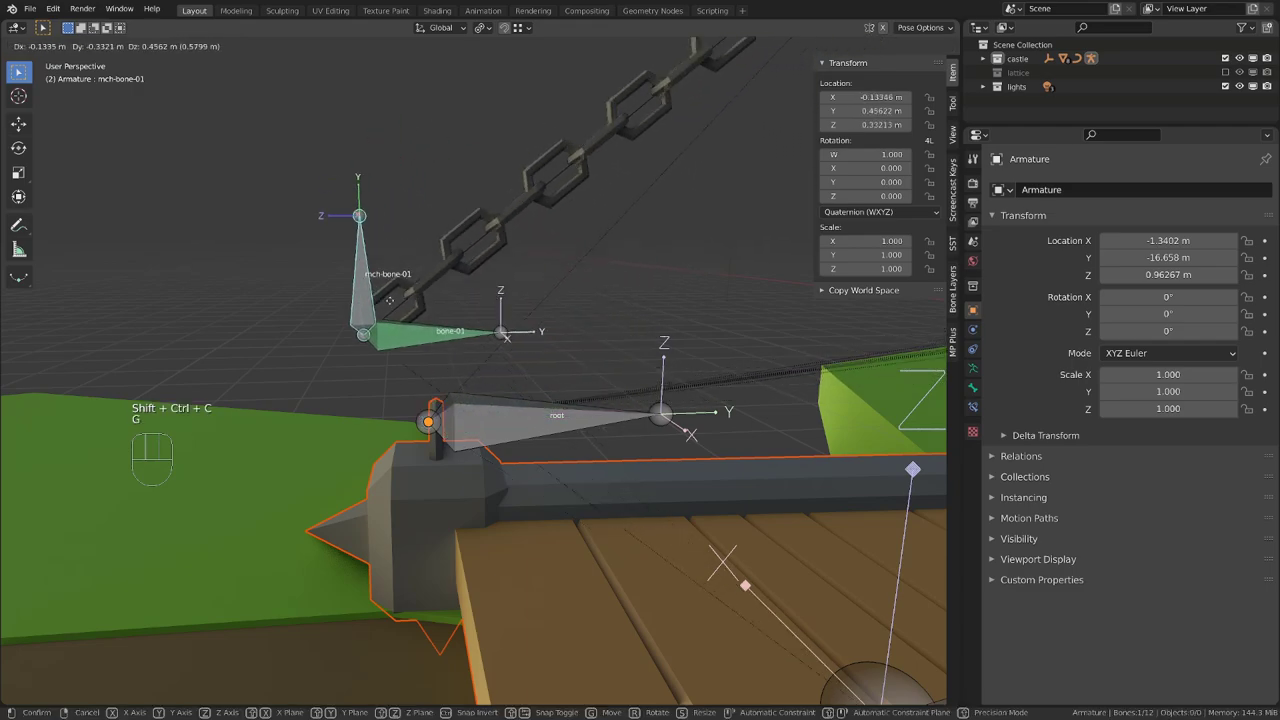
{"action": "right_click", "coordinate": [420, 298]}
{"action": "key", "text": "r"}
{"action": "right_click", "coordinate": [457, 286]}
Test the drawbridge and chain setup by trial-rotating the door bone upward, cancelling each rotation
{"action": "scroll", "coordinate": [554, 381], "scroll_direction": "down", "scroll_amount": 5}
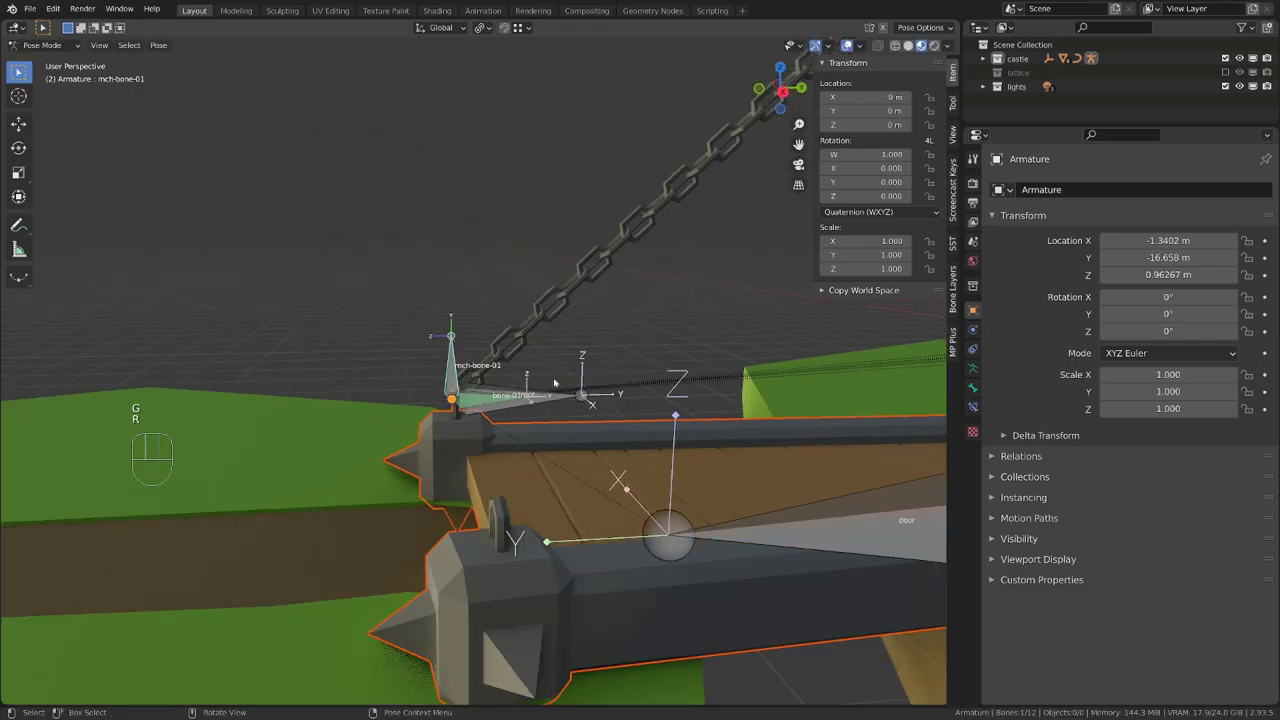
{"action": "left_click", "coordinate": [706, 518]}
{"action": "key", "text": "r"}
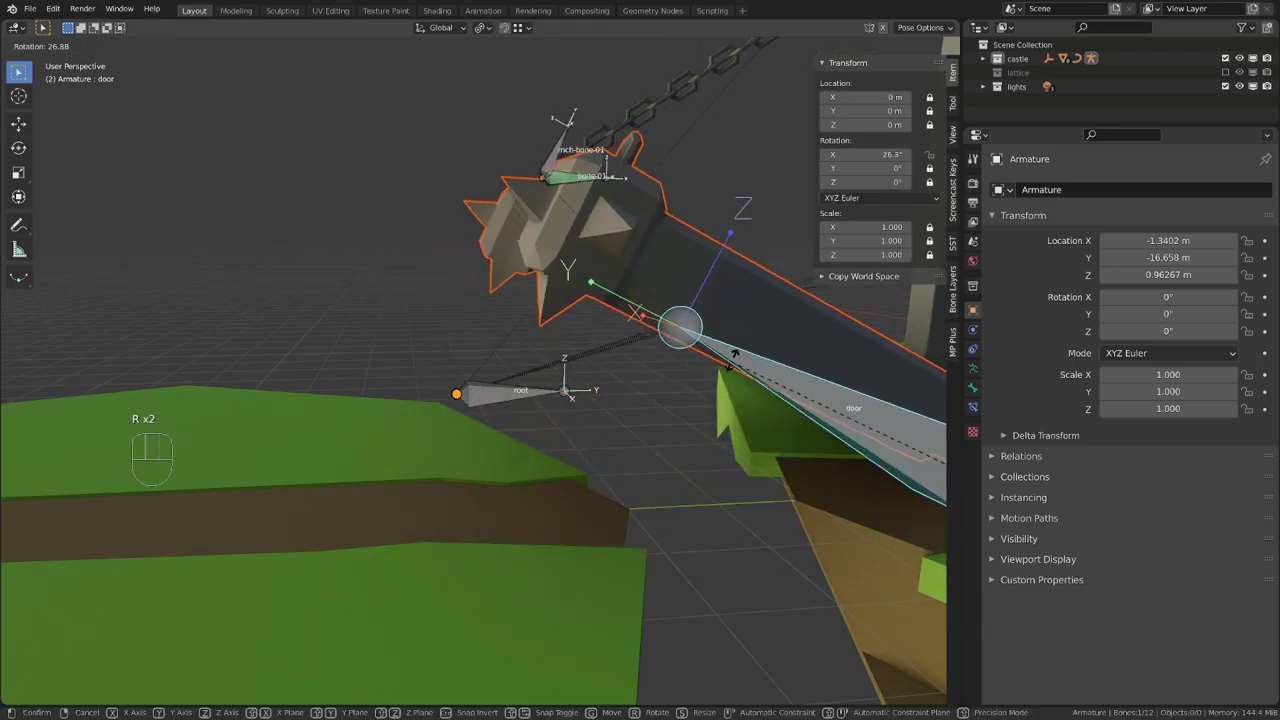
{"action": "right_click", "coordinate": [641, 453]}
{"action": "scroll", "coordinate": [642, 452], "scroll_direction": "down", "scroll_amount": 5}
{"action": "left_click_drag", "start_coordinate": [746, 440], "coordinate": [614, 543], "text": "alt+shift"}
{"action": "scroll", "coordinate": [614, 543], "scroll_direction": "up", "scroll_amount": 3}
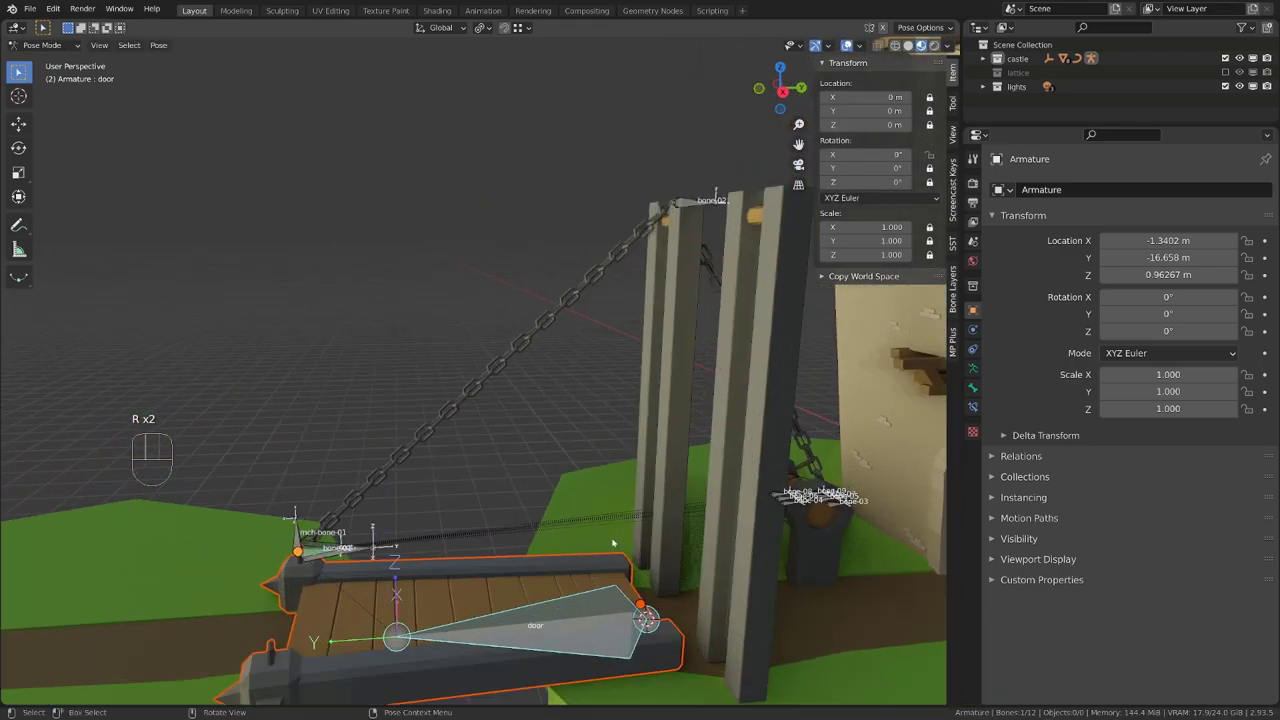
{"action": "left_click_drag", "start_coordinate": [662, 420], "coordinate": [600, 414], "text": "alt+shift"}
{"action": "key", "text": "r"}
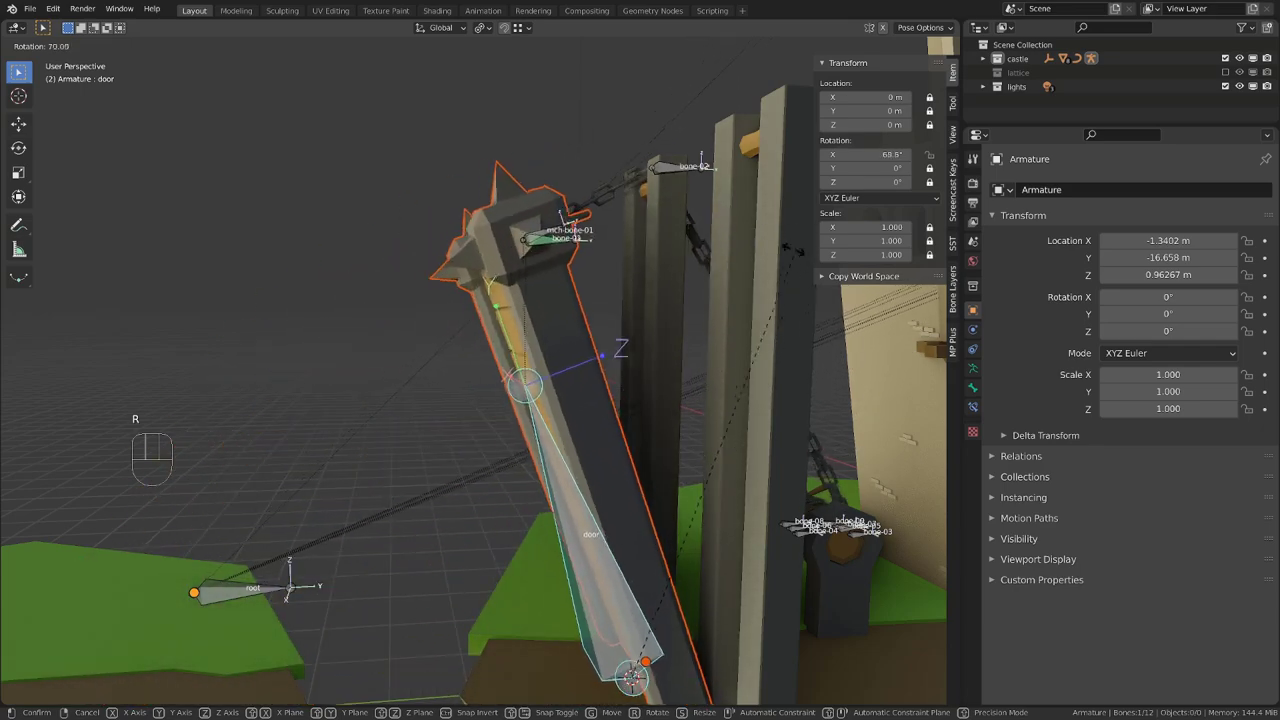
{"action": "right_click", "coordinate": [523, 375]}
Switch from posing the armature to editing the mesh of the winch wheel object
{"action": "middle_click_drag", "start_coordinate": [523, 375], "coordinate": [247, 526]}
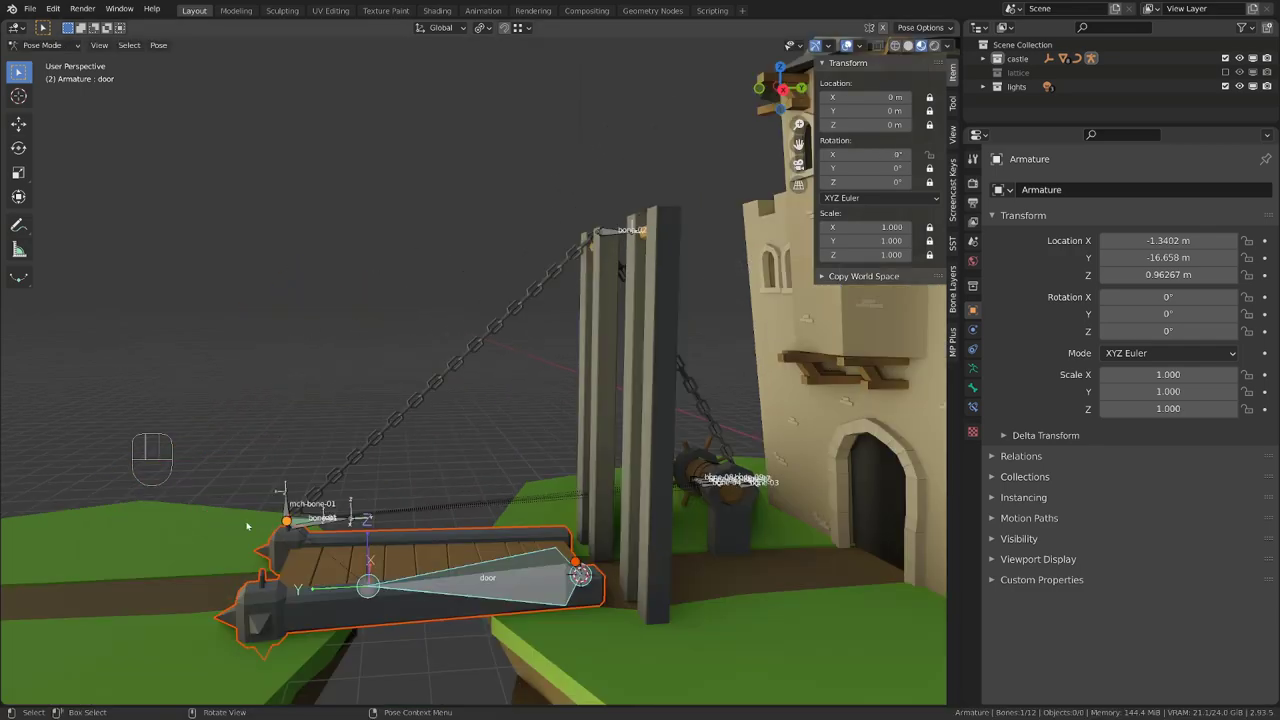
{"action": "key", "text": "ctrl+Tab"}
{"action": "left_click", "coordinate": [731, 497]}
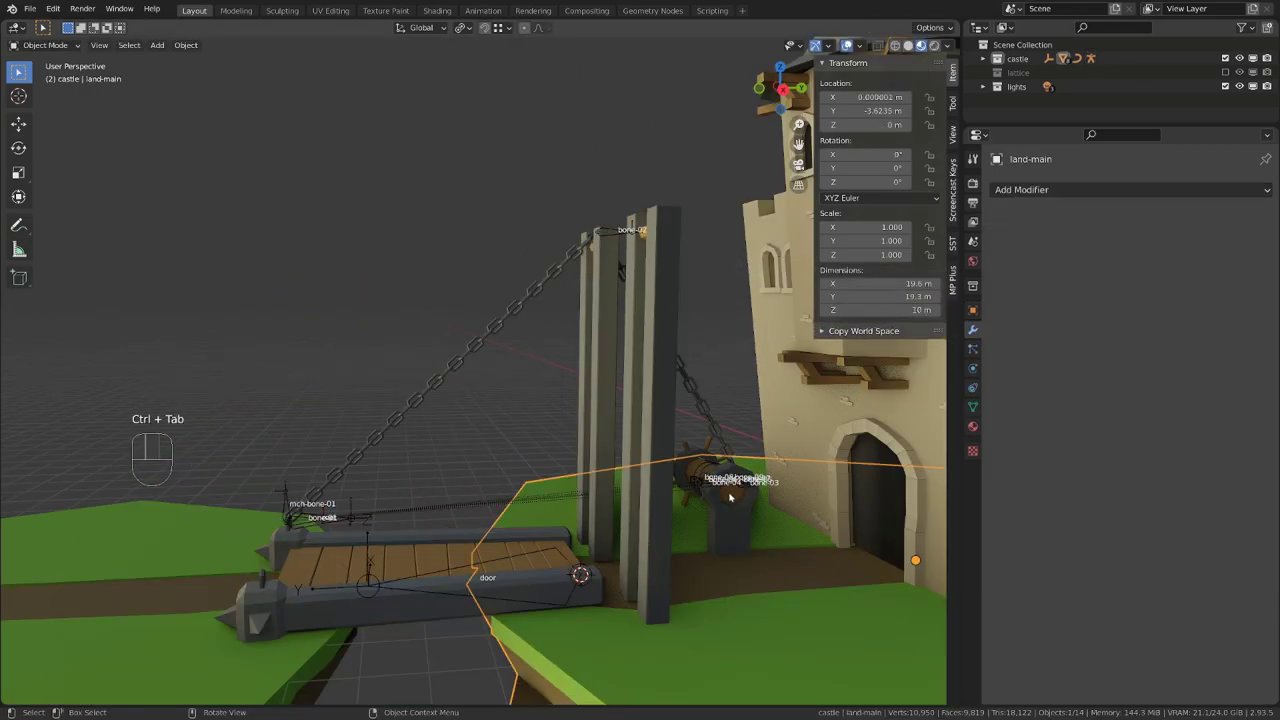
{"action": "key", "text": "Tab"}
{"action": "middle_click_drag", "start_coordinate": [731, 492], "coordinate": [940, 478]}
{"action": "scroll", "coordinate": [679, 475], "scroll_direction": "up", "scroll_amount": 3}
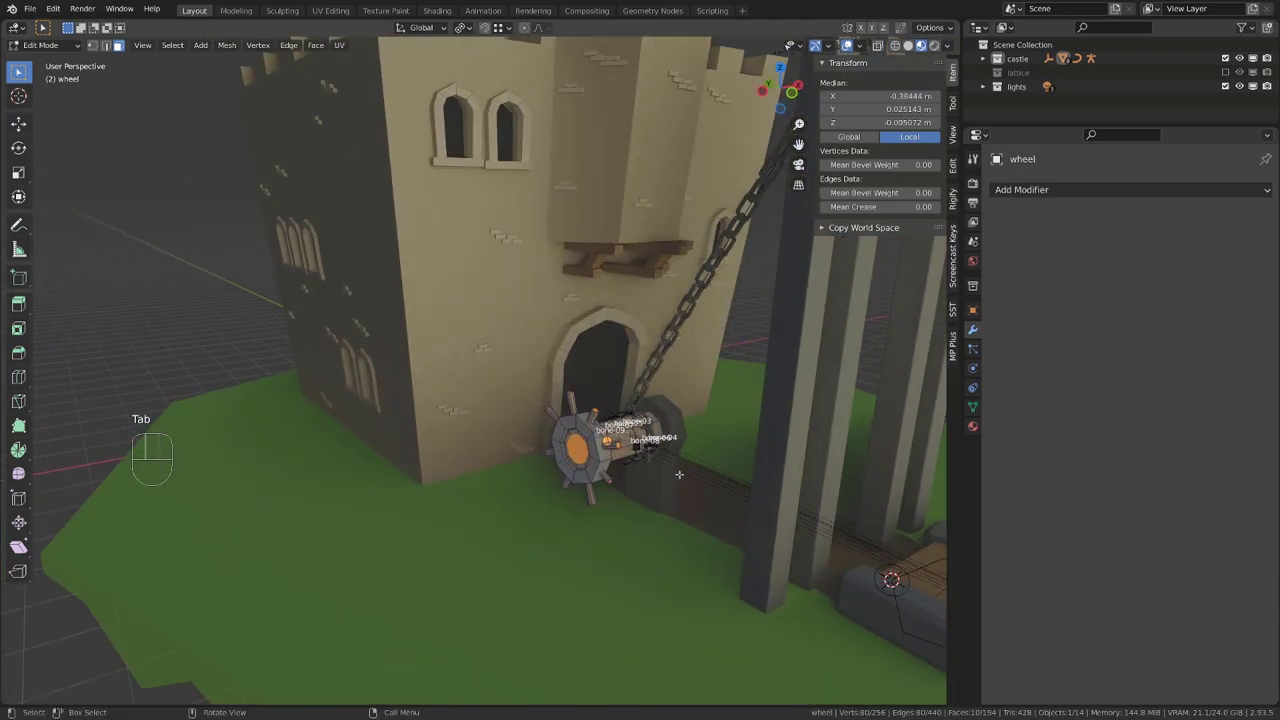
Select the two opposite end faces of the wheel's axle, snap the 3D cursor to the selection, and return to Object Mode
{"action": "key", "text": "a"}
{"action": "key", "text": "a"}
{"action": "left_click", "coordinate": [582, 453]}
{"action": "middle_click_drag", "start_coordinate": [530, 452], "coordinate": [424, 425]}
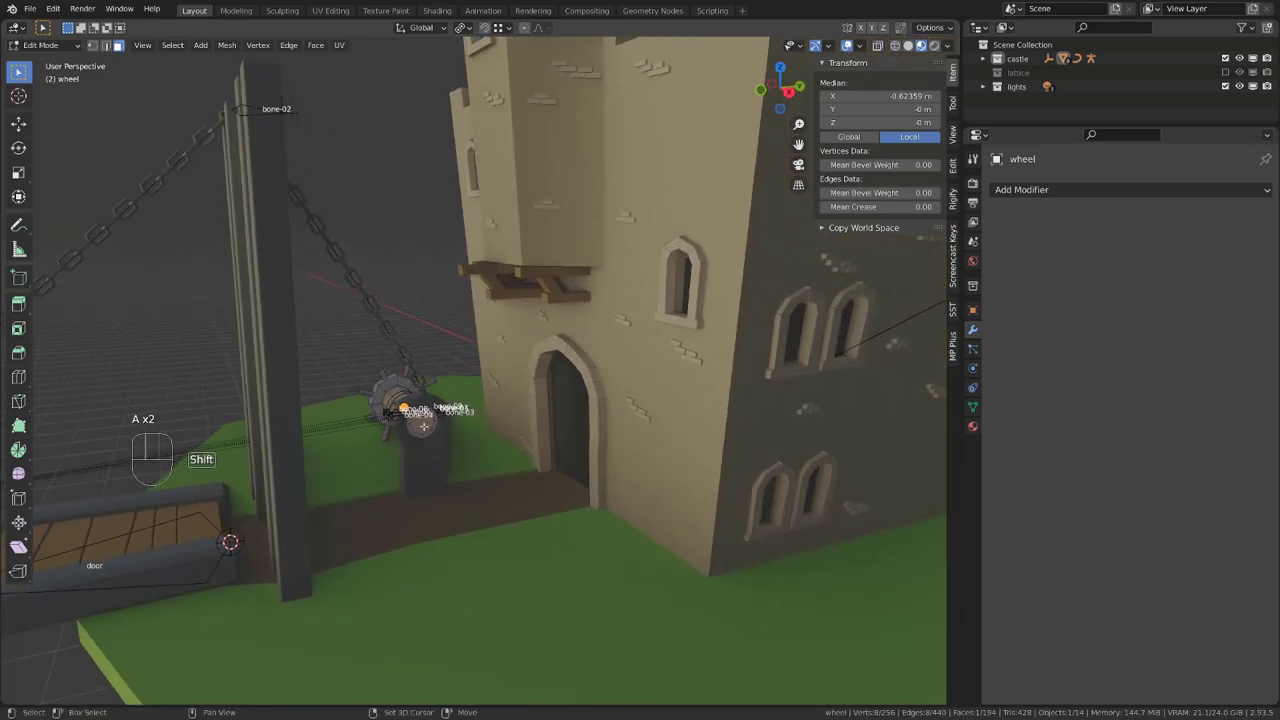
{"action": "key", "text": "shift+s"}
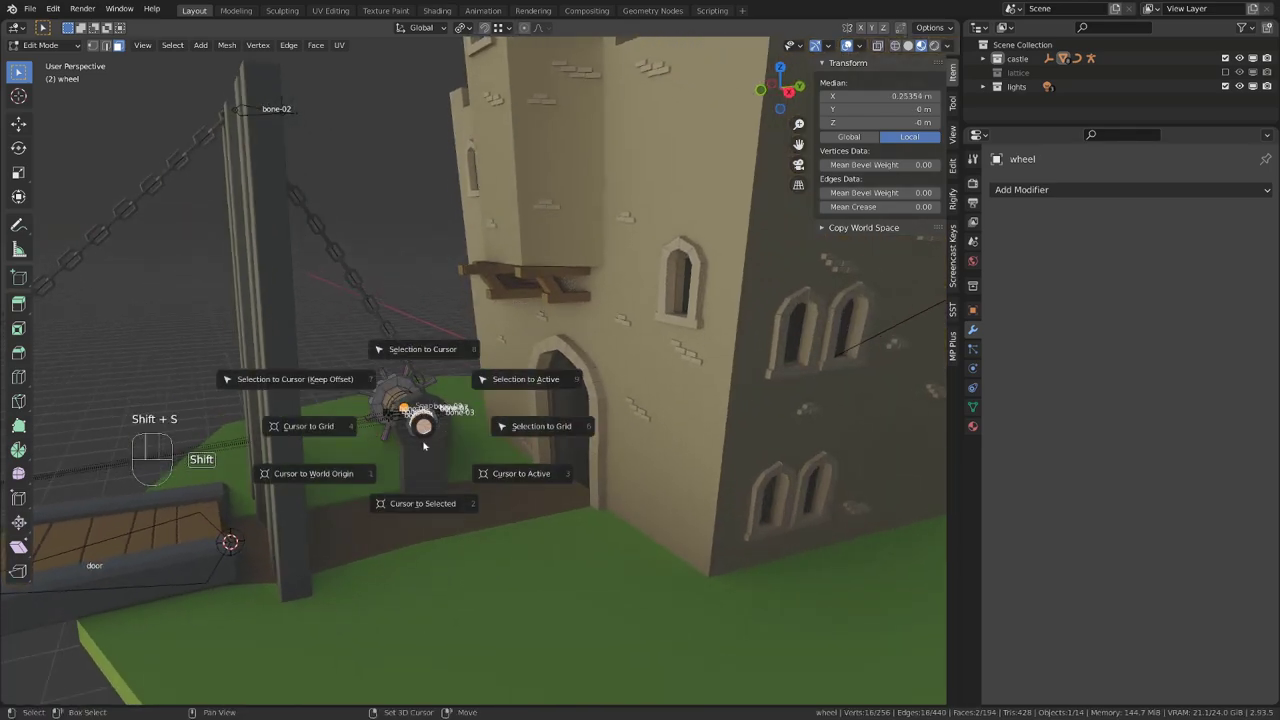
{"action": "left_click", "coordinate": [425, 508]}
{"action": "middle_click_drag", "start_coordinate": [380, 420], "coordinate": [392, 455]}
{"action": "key", "text": "Tab"}
Duplicate the door bone in the armature's Edit Mode and snap the copy to the 3D cursor at the wheel
{"action": "scroll", "coordinate": [399, 449], "scroll_direction": "down", "scroll_amount": 5}
{"action": "left_click", "coordinate": [389, 452]}
{"action": "key", "text": "Tab"}
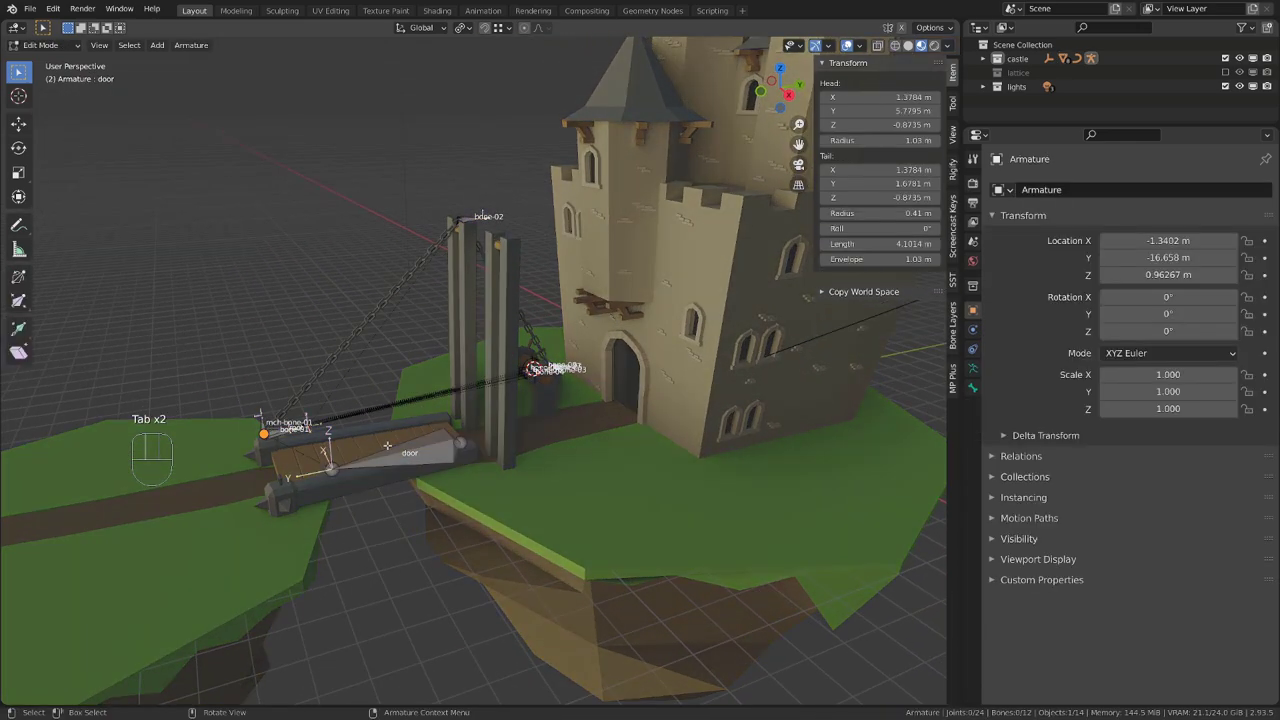
{"action": "left_click", "coordinate": [389, 452]}
{"action": "key", "text": "shift+d"}
{"action": "left_click", "coordinate": [396, 401]}
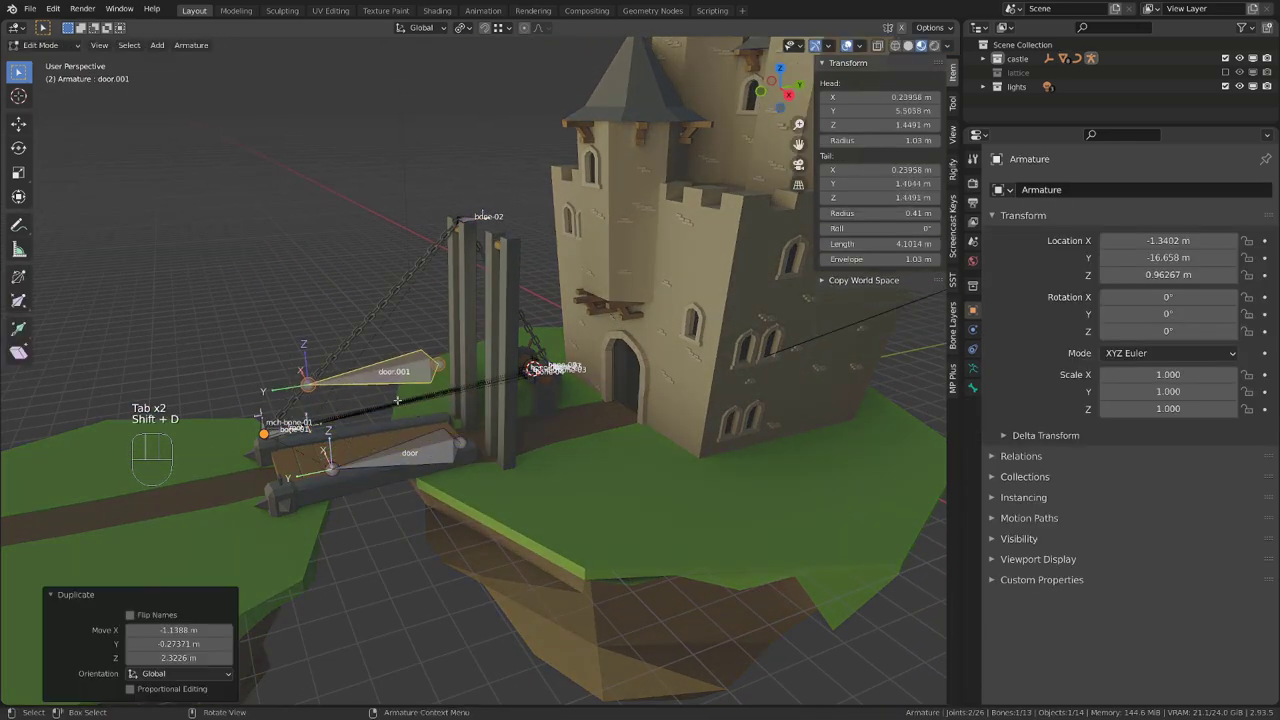
{"action": "key", "text": "shift+s"}
{"action": "key", "text": "shift+s"}
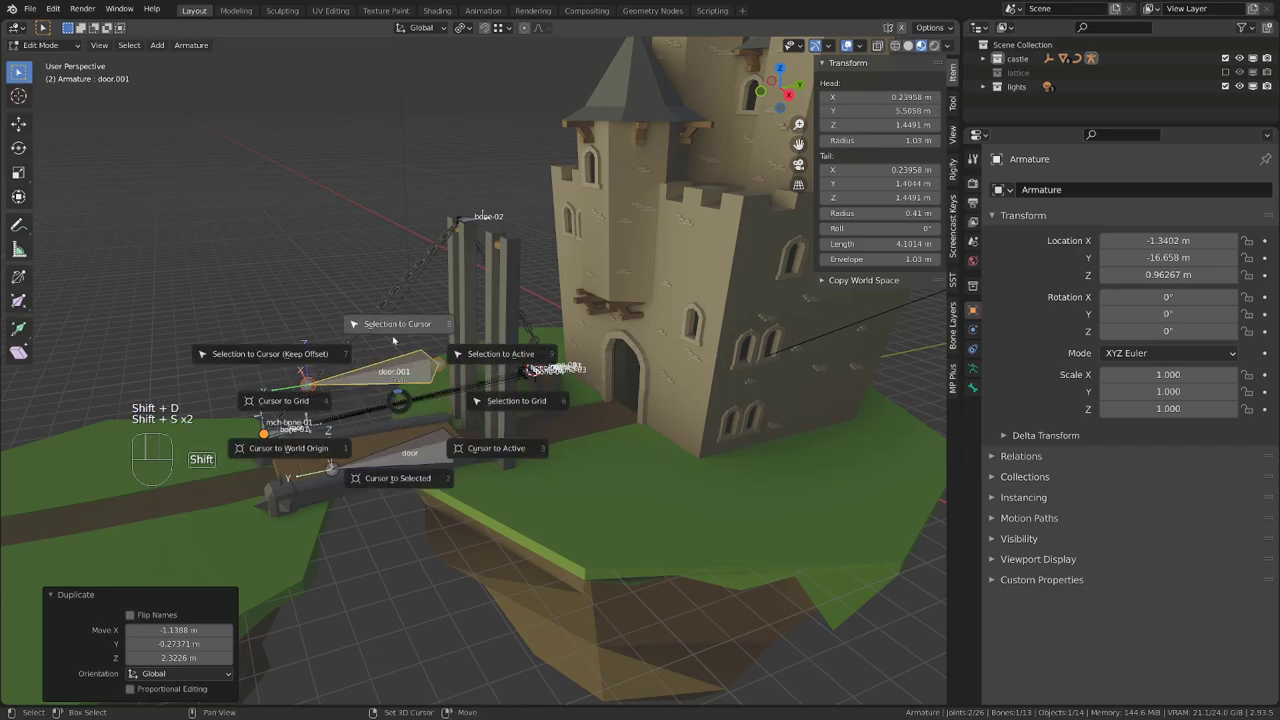
{"action": "left_click", "coordinate": [393, 336]}
Scale the duplicated bone down at the wheel by about 0.4, and again by about 0.77
{"action": "scroll", "coordinate": [456, 390], "scroll_direction": "up", "scroll_amount": 4}
{"action": "middle_click_drag", "start_coordinate": [456, 390], "coordinate": [707, 355], "text": "alt"}
{"action": "key", "text": "s"}
{"action": "left_click", "coordinate": [556, 345]}
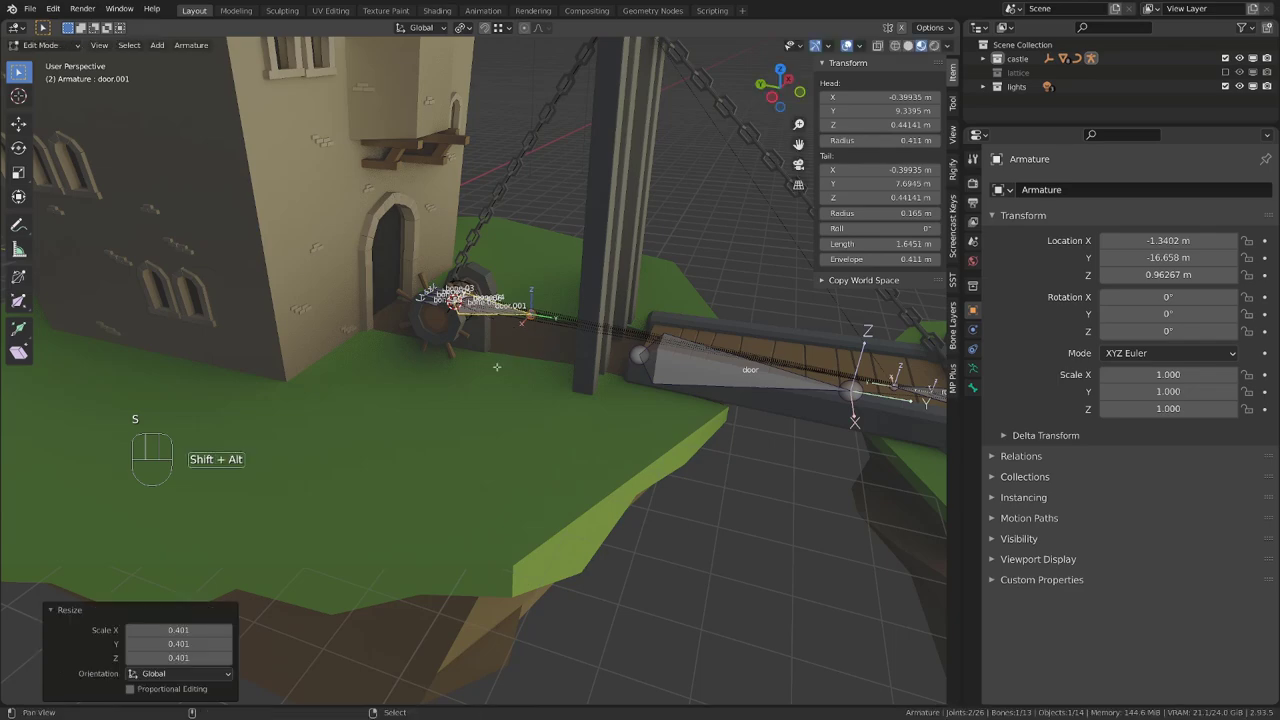
{"action": "middle_click_drag", "start_coordinate": [496, 366], "coordinate": [464, 500], "text": "shift"}
{"action": "scroll", "coordinate": [518, 492], "scroll_direction": "up", "scroll_amount": 4}
{"action": "key", "text": "s"}
{"action": "left_click", "coordinate": [488, 474]}
Rename the duplicated bone to pulley and switch the armature to Pose Mode
{"action": "key", "text": "F2"}
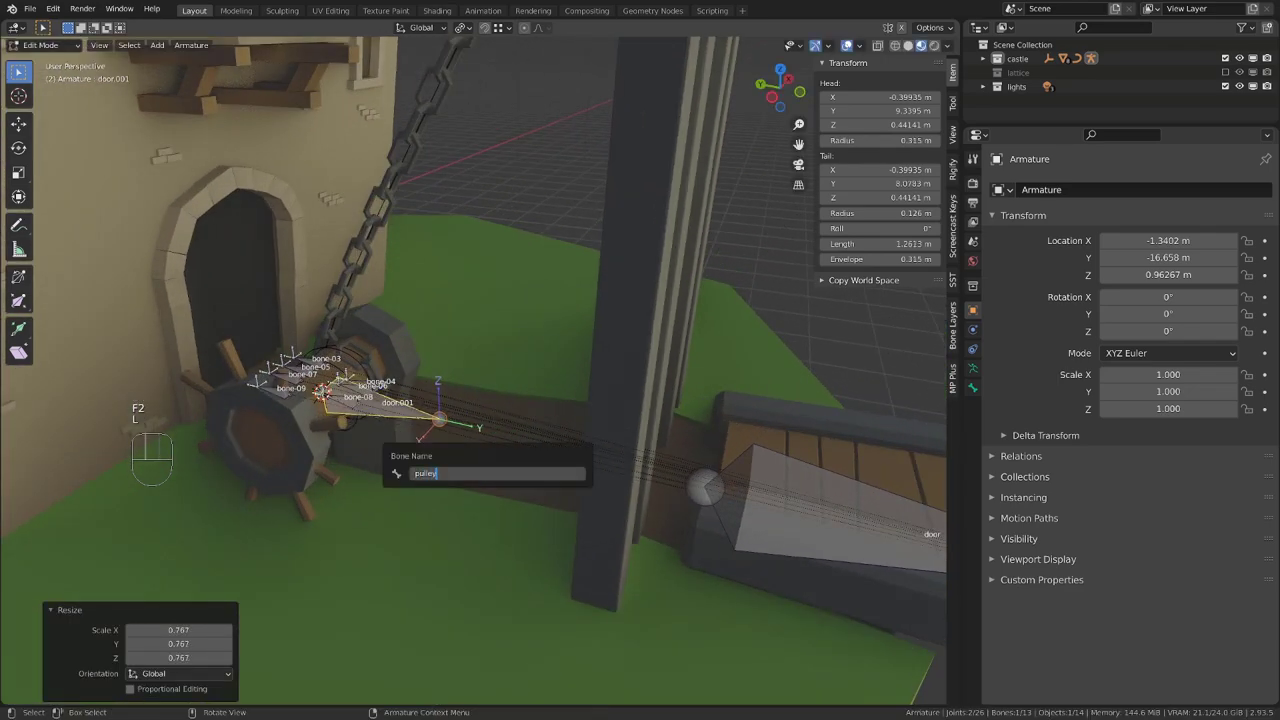
{"action": "key", "text": "Return"}
{"action": "scroll", "coordinate": [477, 470], "scroll_direction": "down", "scroll_amount": 2}
{"action": "middle_click_drag", "start_coordinate": [566, 542], "coordinate": [645, 447]}
{"action": "key", "text": "Tab"}
{"action": "key", "text": "ctrl+Tab"}
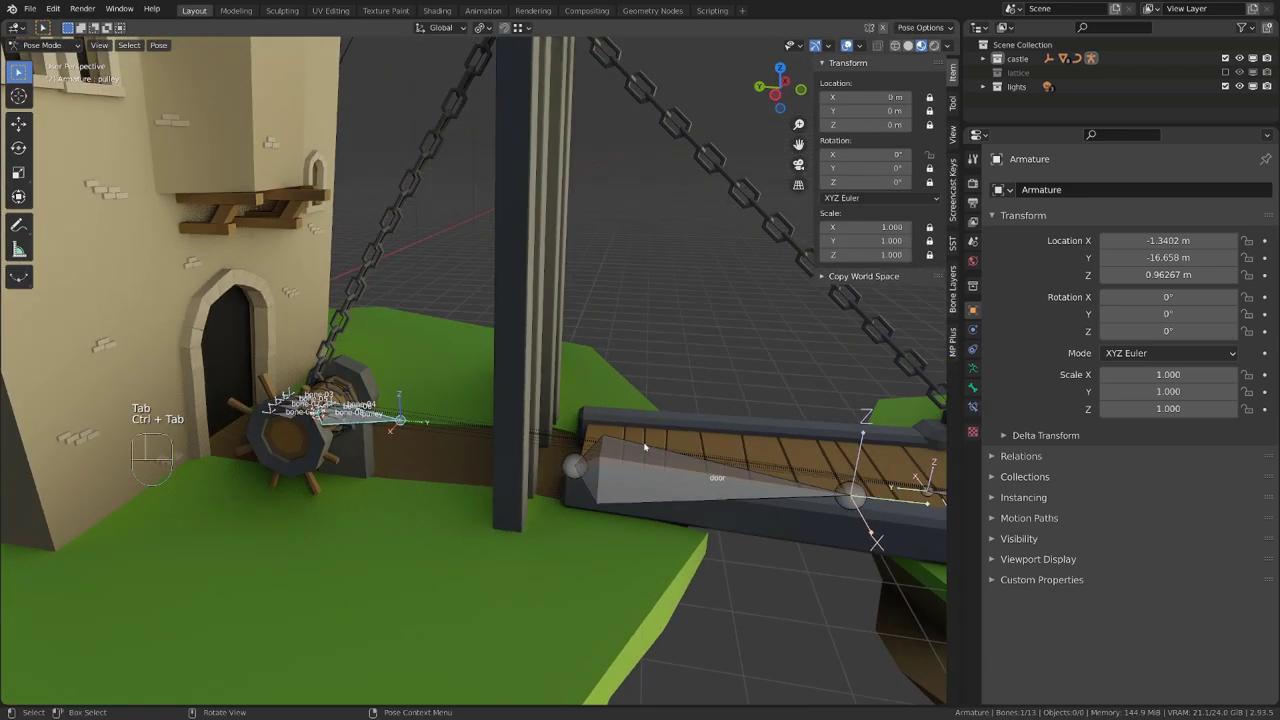
Copy the door bone's X rotation as a new driver and paste it onto the pulley bone's X rotation
{"action": "left_click", "coordinate": [712, 495]}
{"action": "key", "text": "r"}
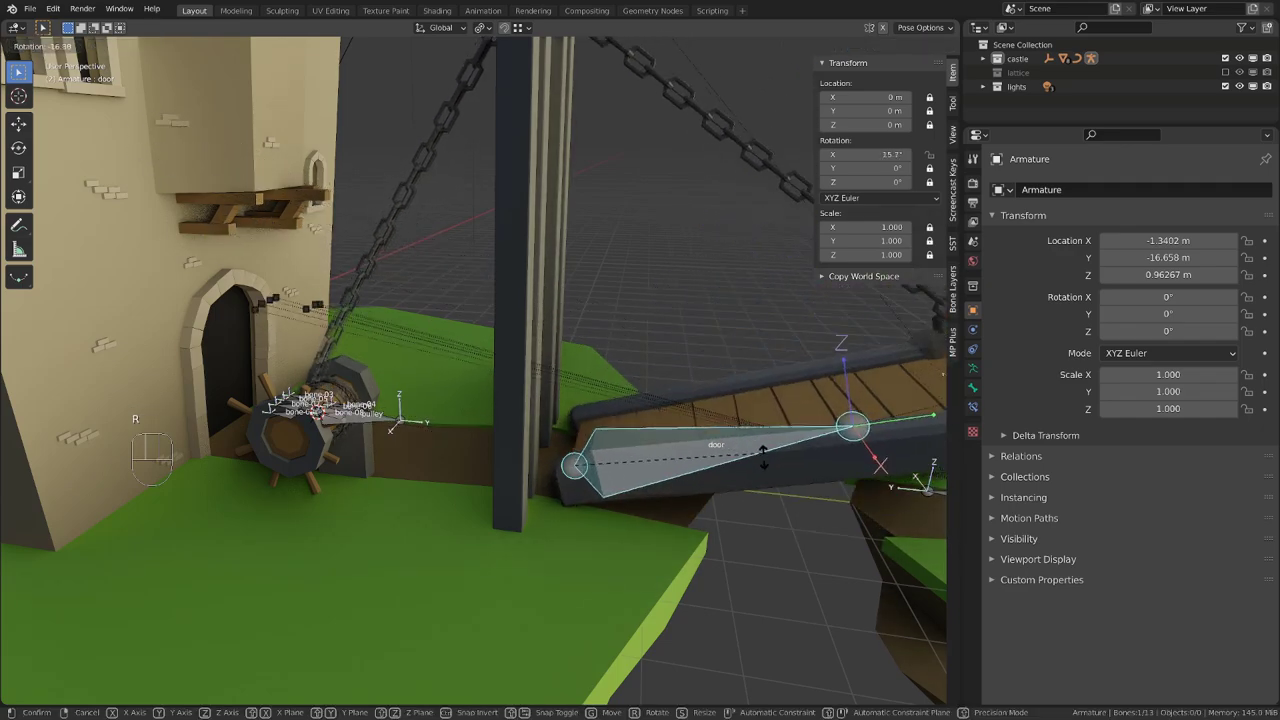
{"action": "right_click", "coordinate": [751, 511]}
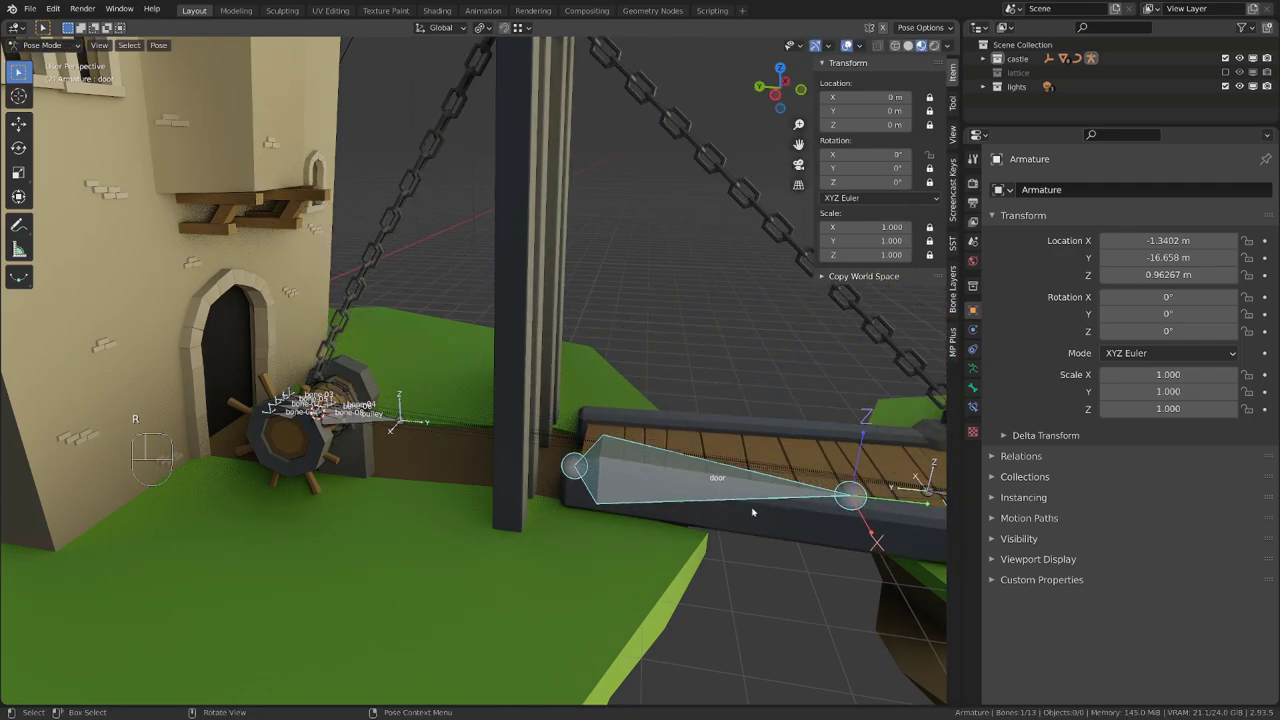
{"action": "right_click", "coordinate": [864, 155]}
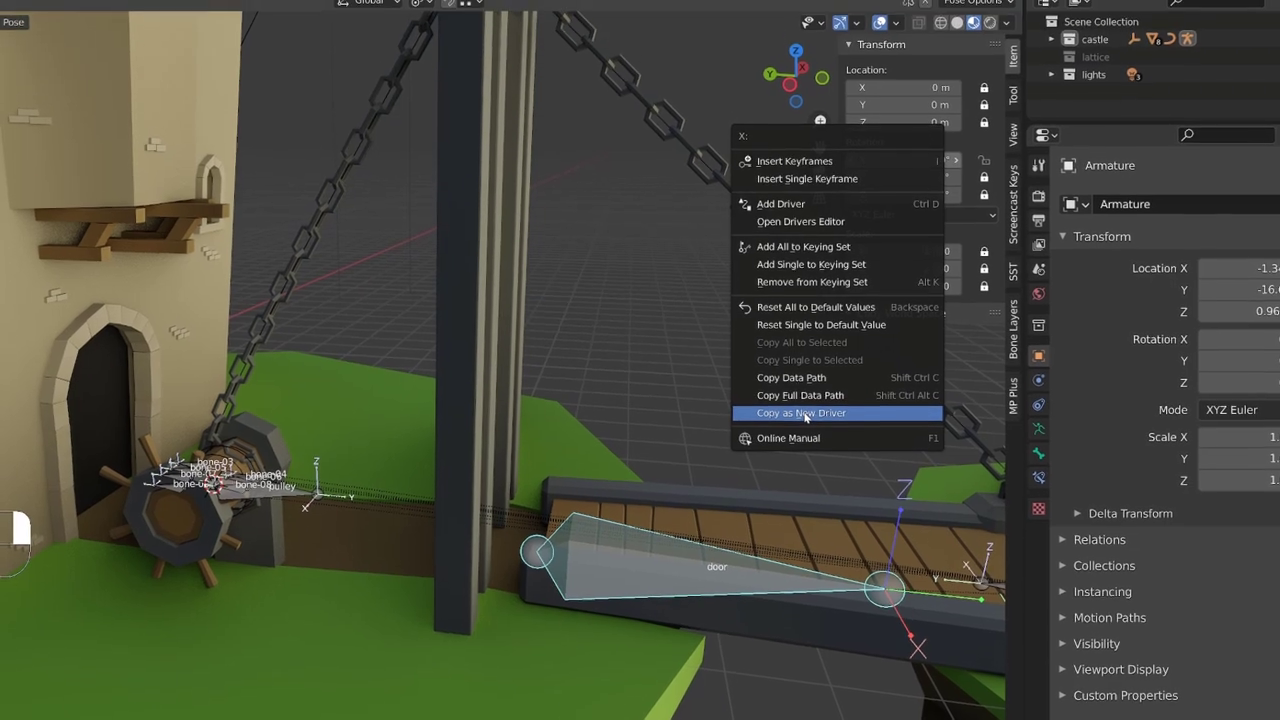
{"action": "left_click", "coordinate": [785, 368]}
{"action": "left_click", "coordinate": [296, 508]}
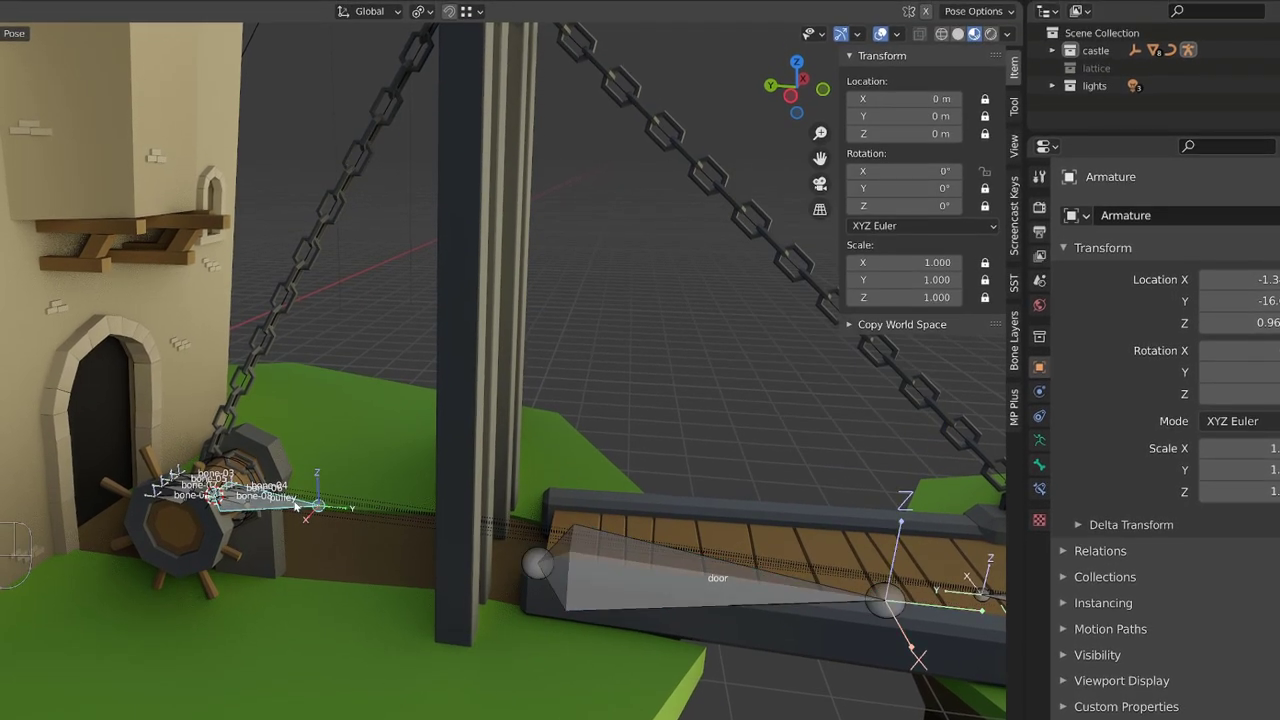
{"action": "right_click", "coordinate": [864, 166]}
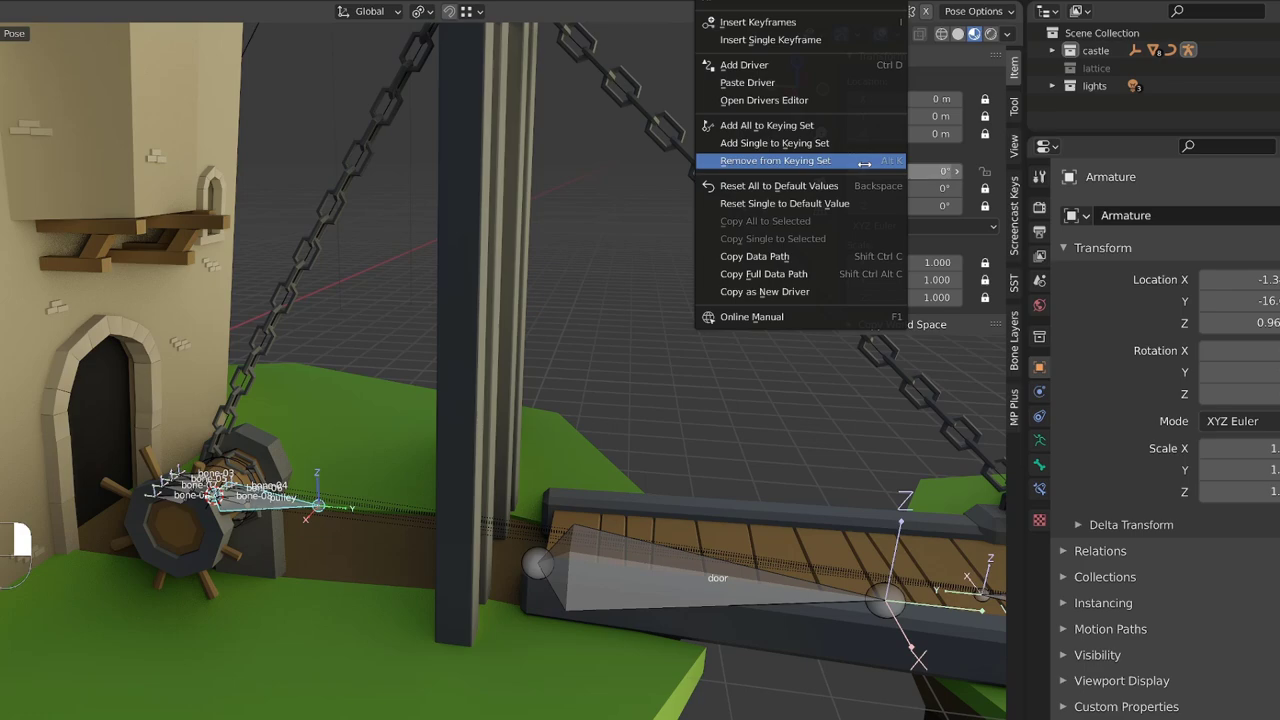
{"action": "left_click", "coordinate": [813, 80]}
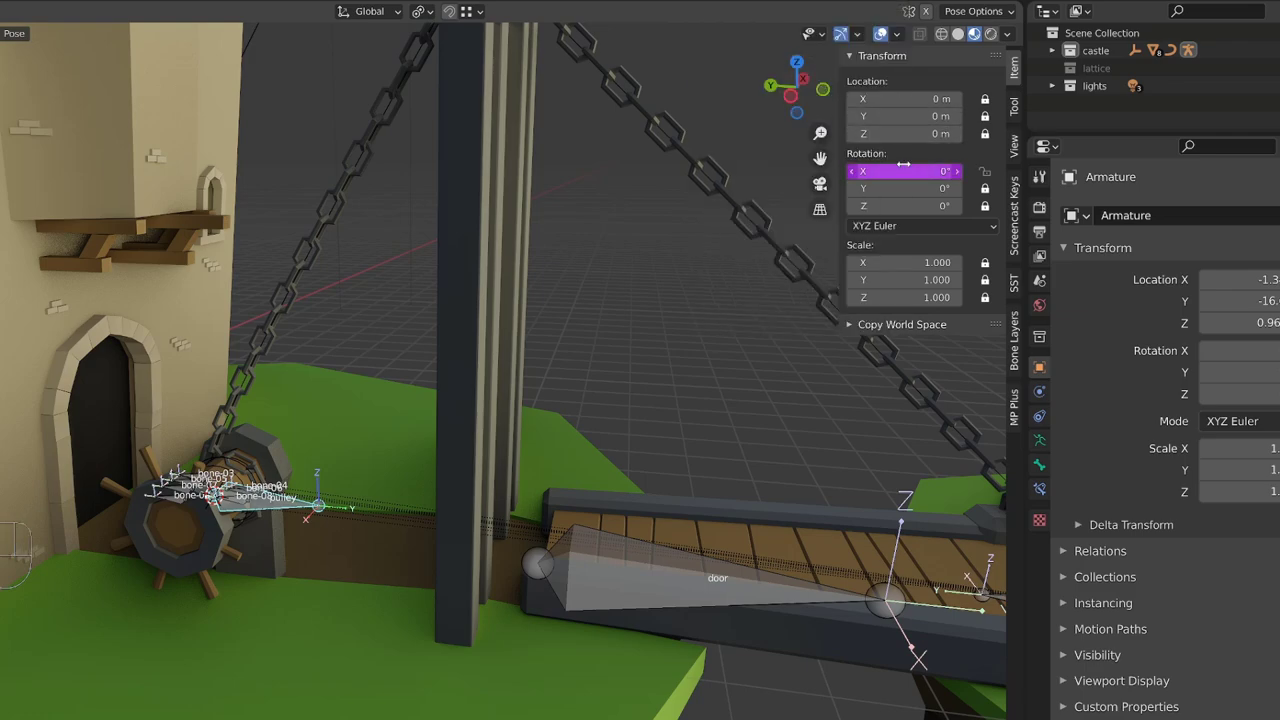
Test the pulley driver by trial-rotating the door bone around X, cancelling the rotation
{"action": "left_click", "coordinate": [739, 584]}
{"action": "key", "text": "r"}
{"action": "key", "text": "x"}
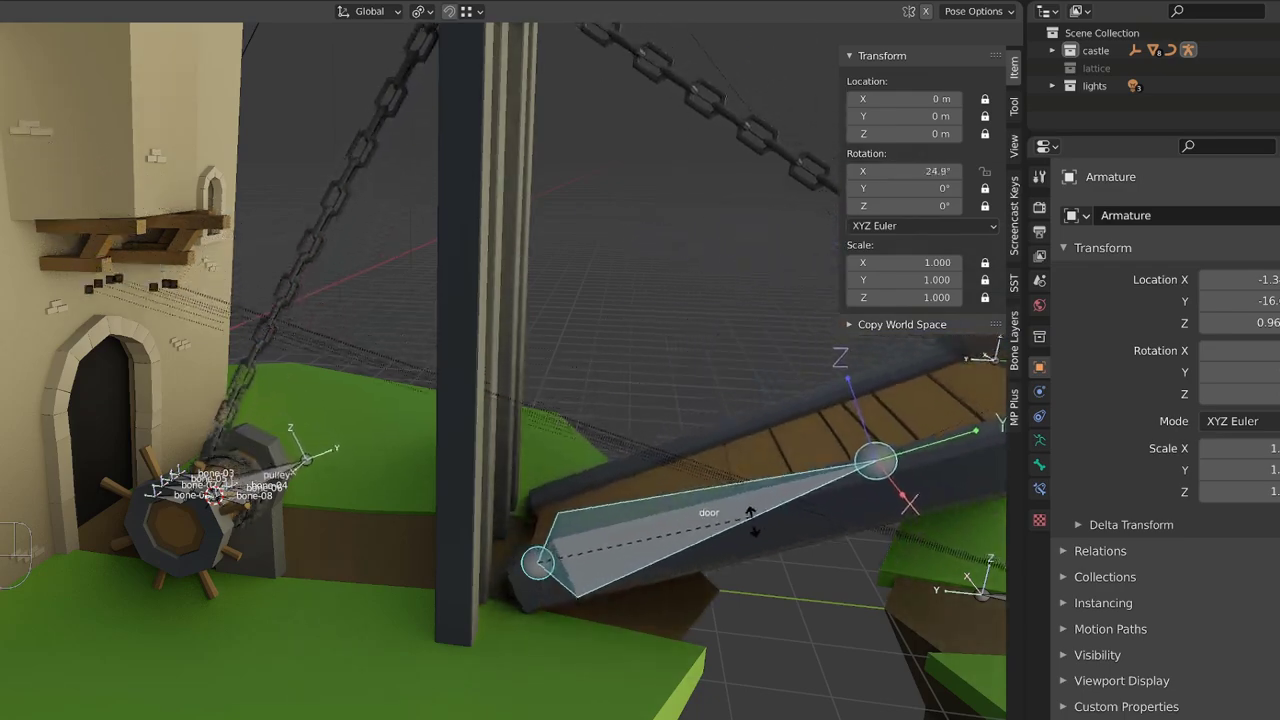
{"action": "right_click", "coordinate": [760, 576]}
Parent the wheel object to the armature's pulley bone using the Bone option
{"action": "left_click", "coordinate": [179, 556]}
{"action": "middle_click_drag", "start_coordinate": [179, 556], "coordinate": [463, 476], "text": "shift"}
{"action": "scroll", "coordinate": [373, 498], "scroll_direction": "up", "scroll_amount": 2}
{"action": "key", "text": "ctrl+Tab"}
{"action": "left_click", "coordinate": [392, 532]}
{"action": "left_click", "coordinate": [371, 527]}
{"action": "left_click", "coordinate": [479, 452], "text": "shift"}
{"action": "key", "text": "ctrl+Tab"}
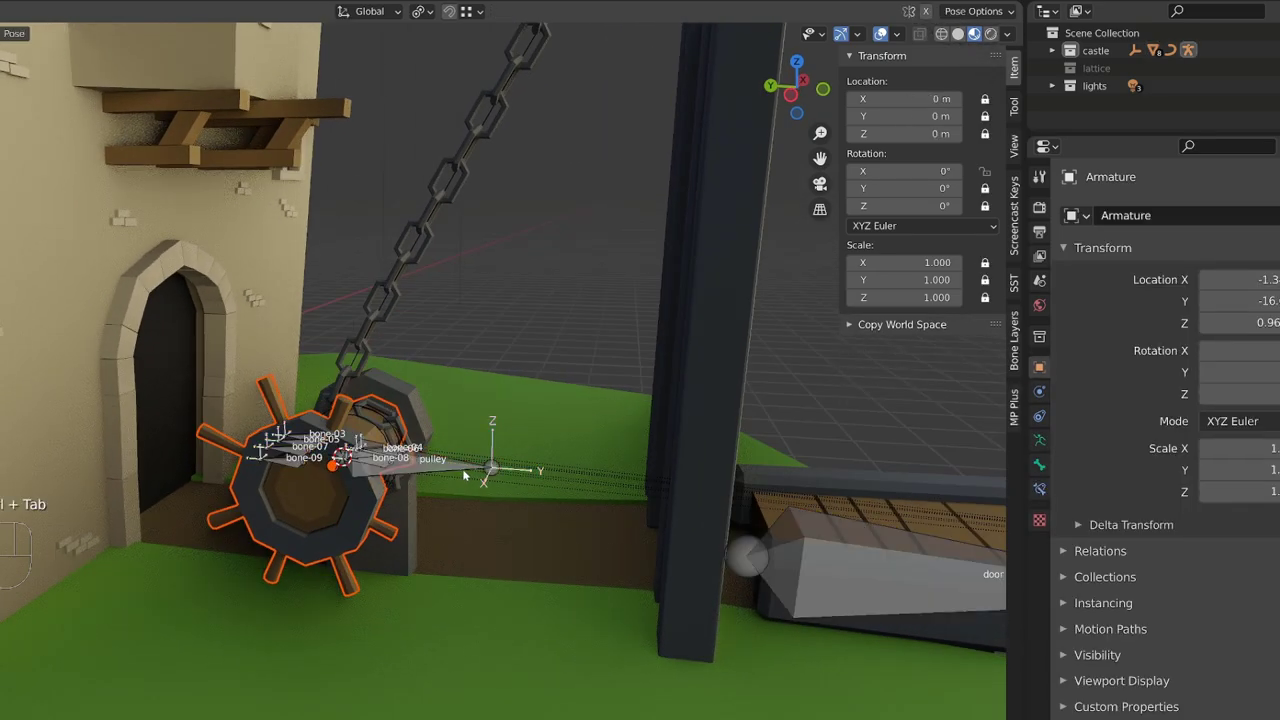
{"action": "left_click", "coordinate": [457, 465]}
{"action": "key", "text": "ctrl+p"}
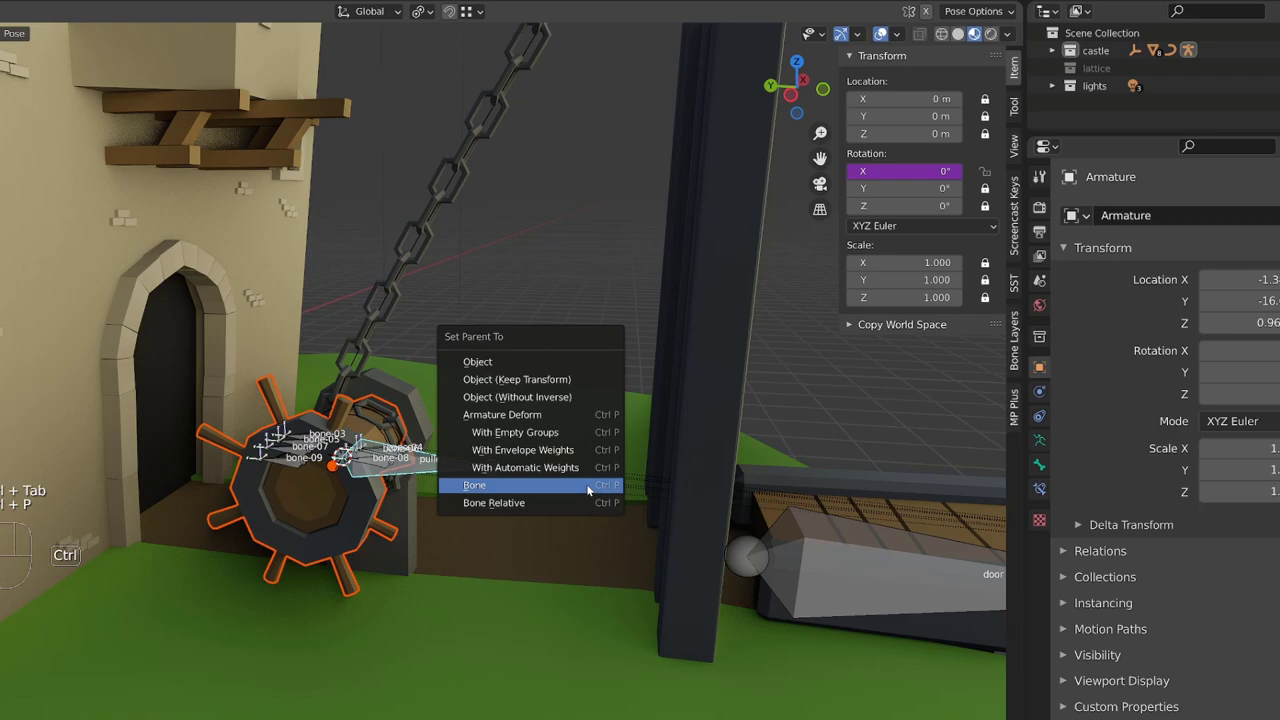
{"action": "left_click", "coordinate": [589, 486]}
Check how the wheel turns with the drawbridge by trial-rotating the door bone in Pose Mode, cancelling the rotation
{"action": "left_click_drag", "start_coordinate": [589, 490], "coordinate": [480, 617], "text": "alt"}
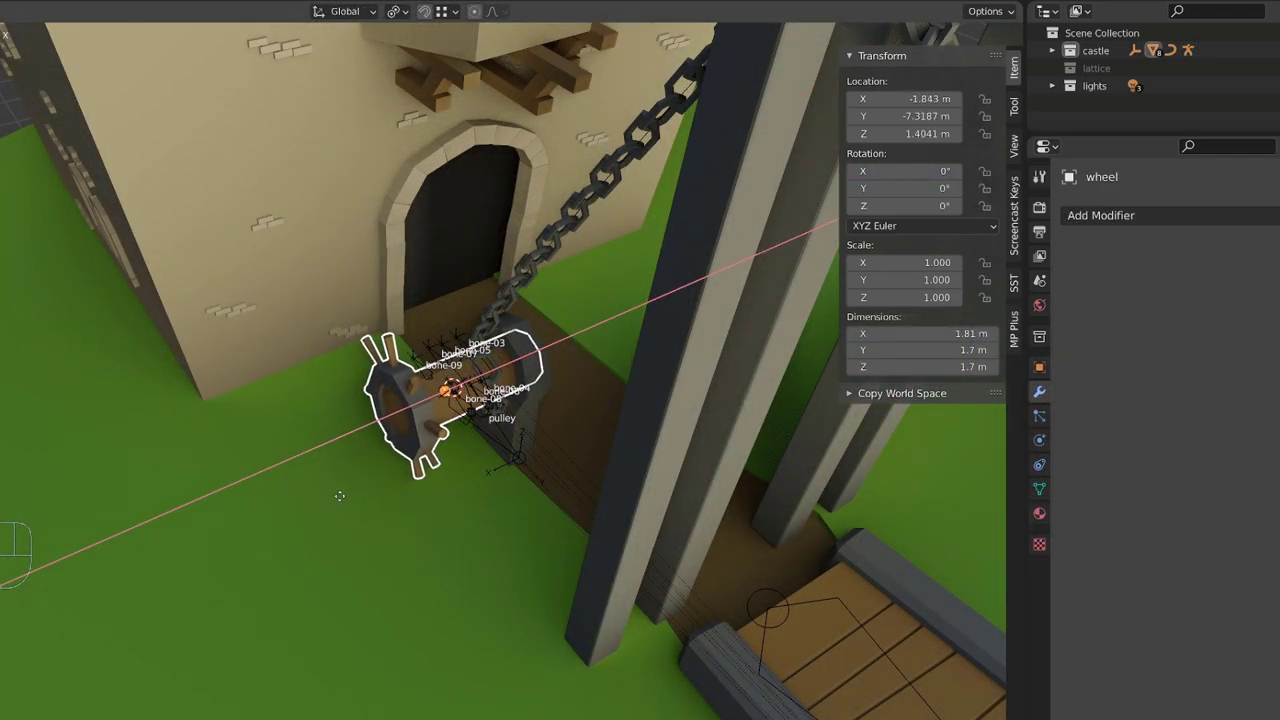
{"action": "left_click_drag", "start_coordinate": [348, 494], "coordinate": [590, 510]}
{"action": "left_click", "coordinate": [680, 478]}
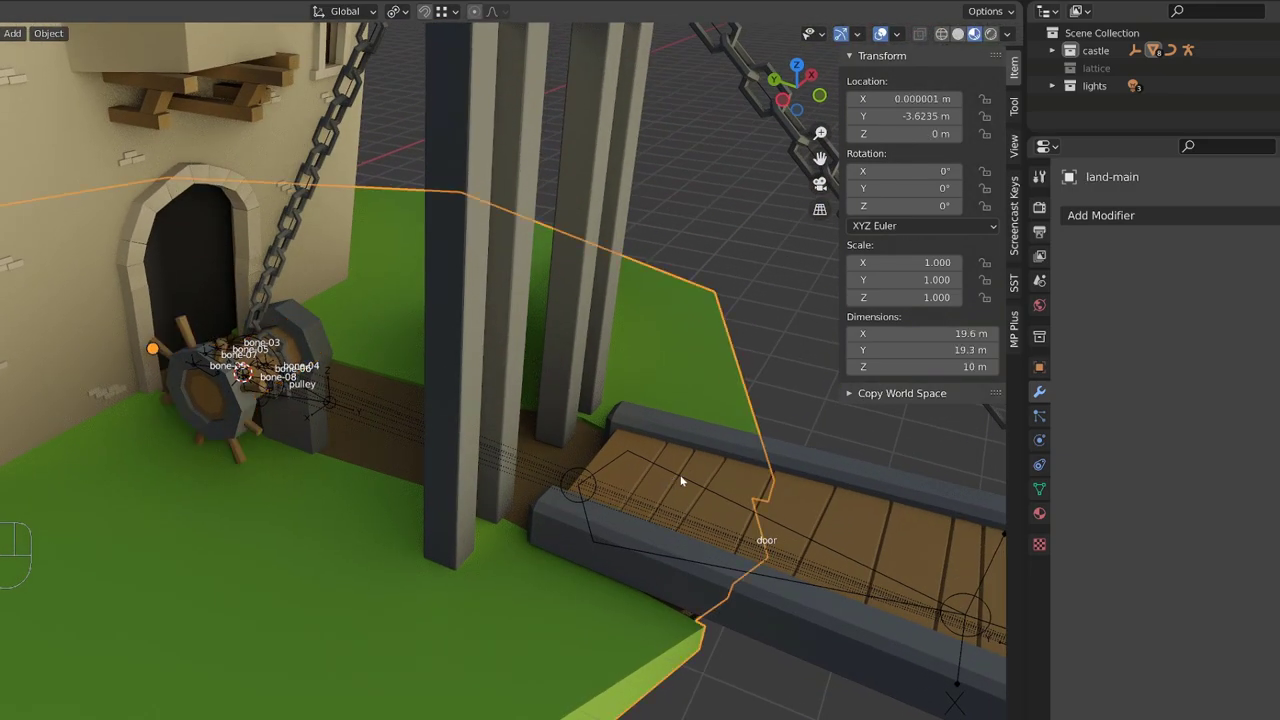
{"action": "left_click", "coordinate": [680, 476]}
{"action": "key", "text": "ctrl+Tab"}
{"action": "left_click", "coordinate": [686, 492]}
{"action": "left_click_drag", "start_coordinate": [690, 503], "coordinate": [786, 571], "text": "alt"}
{"action": "key", "text": "r"}
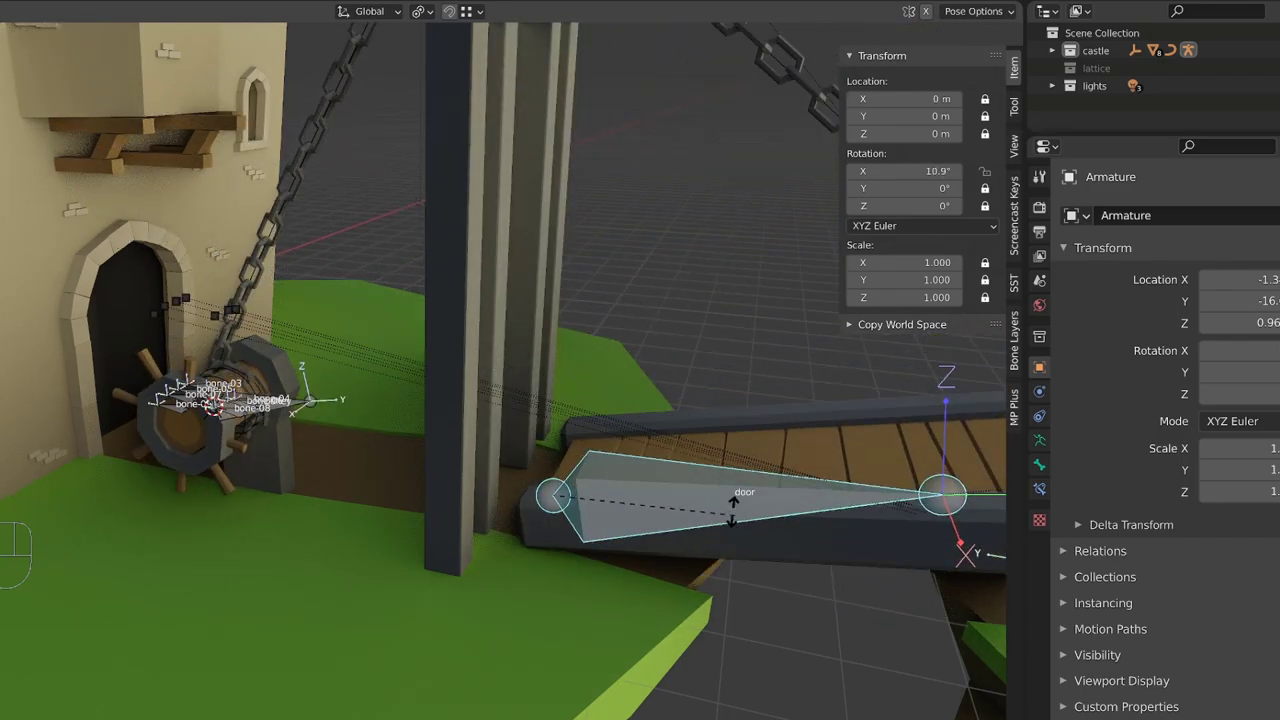
{"action": "right_click", "coordinate": [700, 503]}
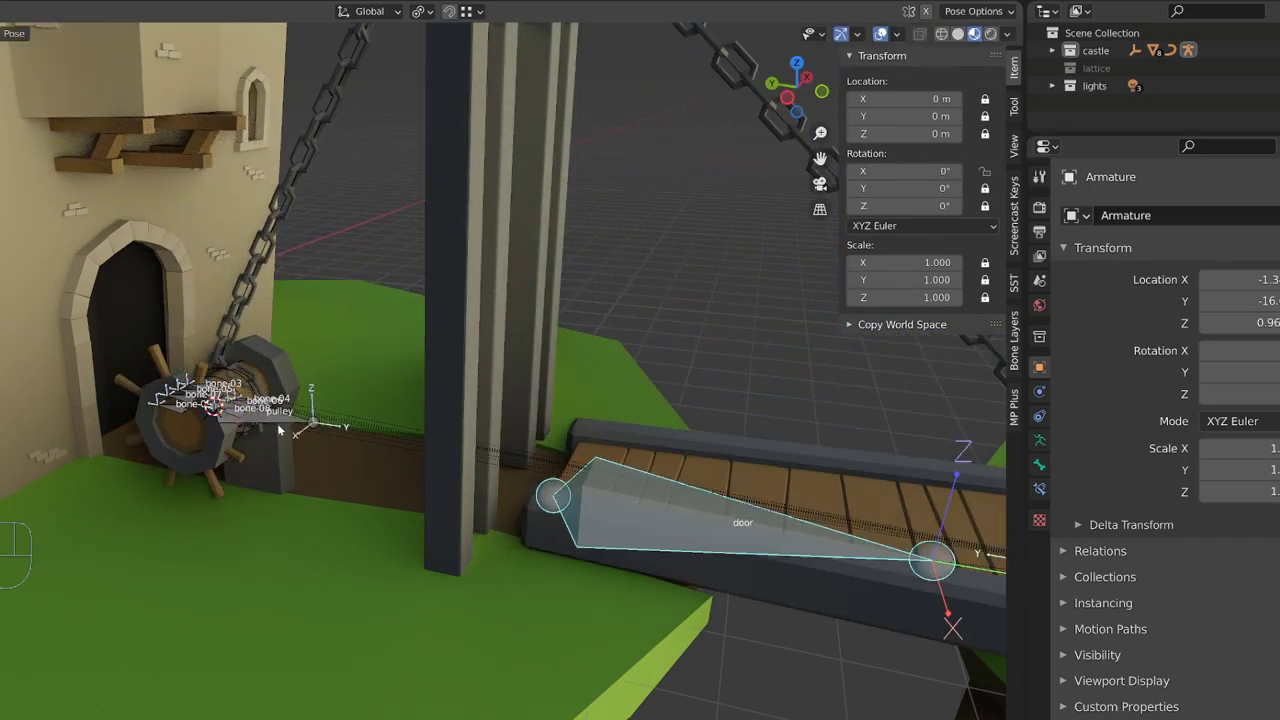
Edit the driver on the pulley bone's X rotation and set its type to Scripted Expression
{"action": "left_click", "coordinate": [295, 425]}
{"action": "right_click", "coordinate": [915, 172]}
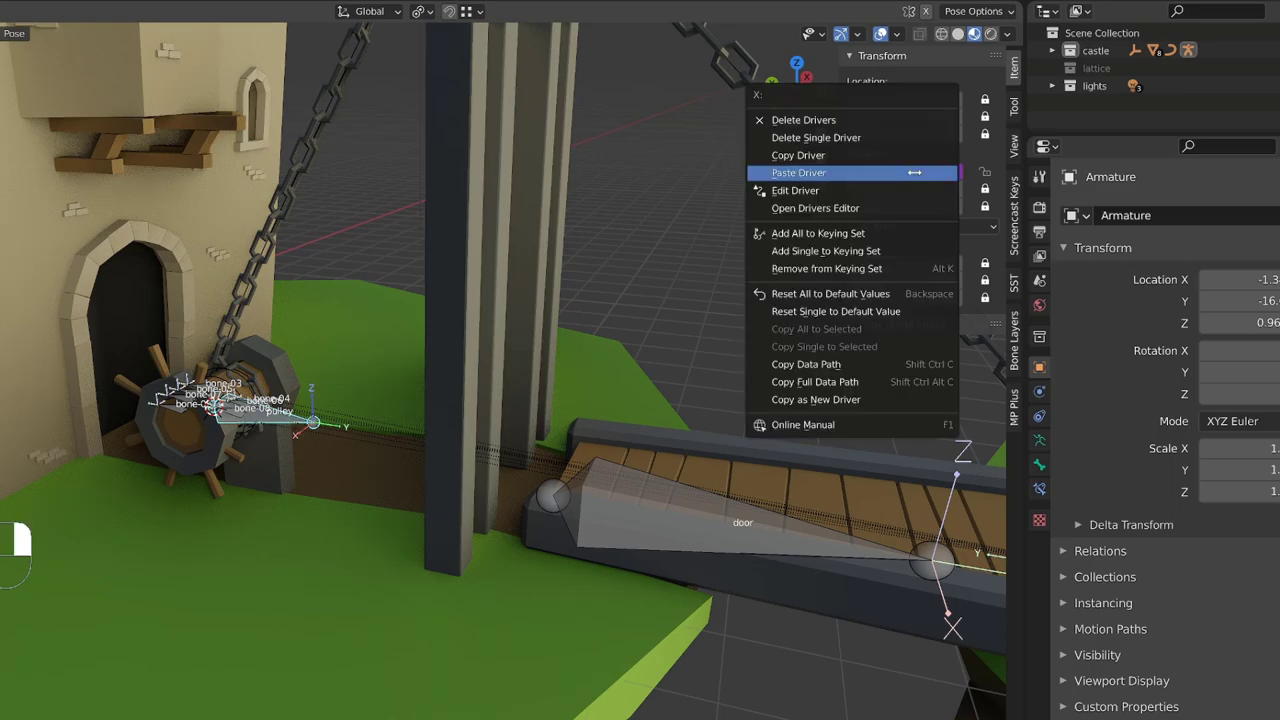
{"action": "left_click", "coordinate": [868, 188]}
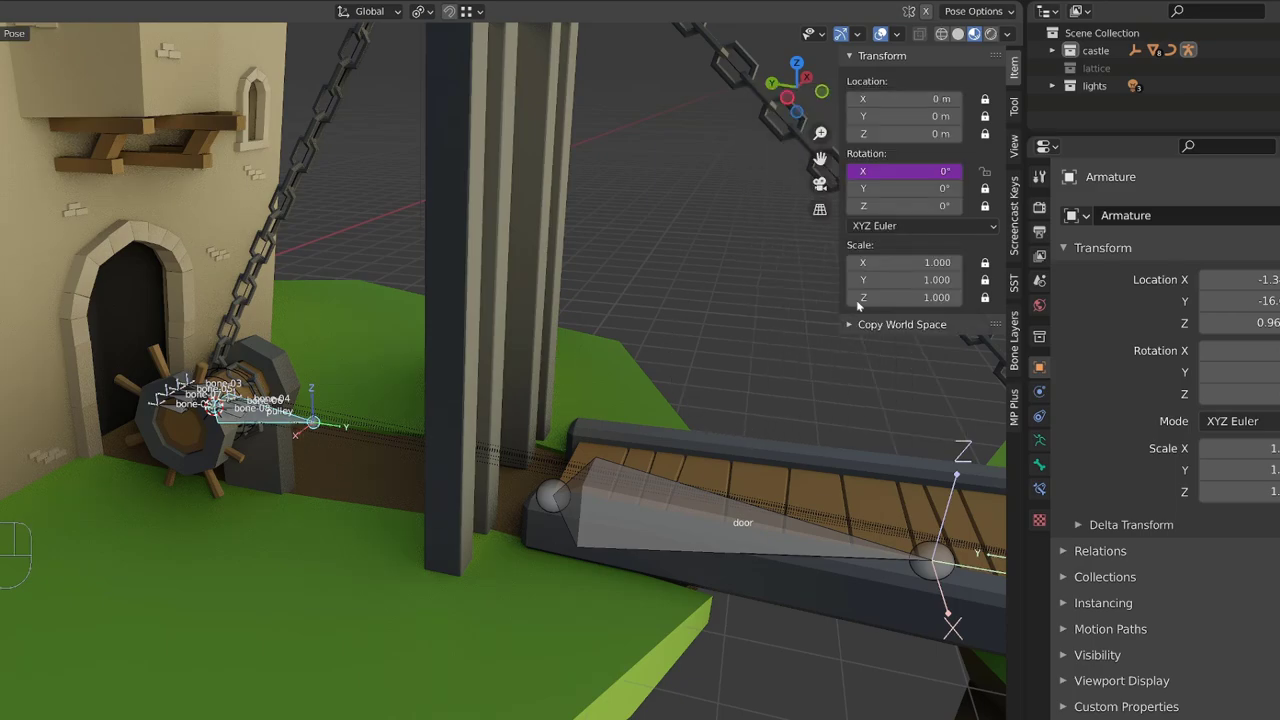
{"action": "right_click", "coordinate": [878, 173]}
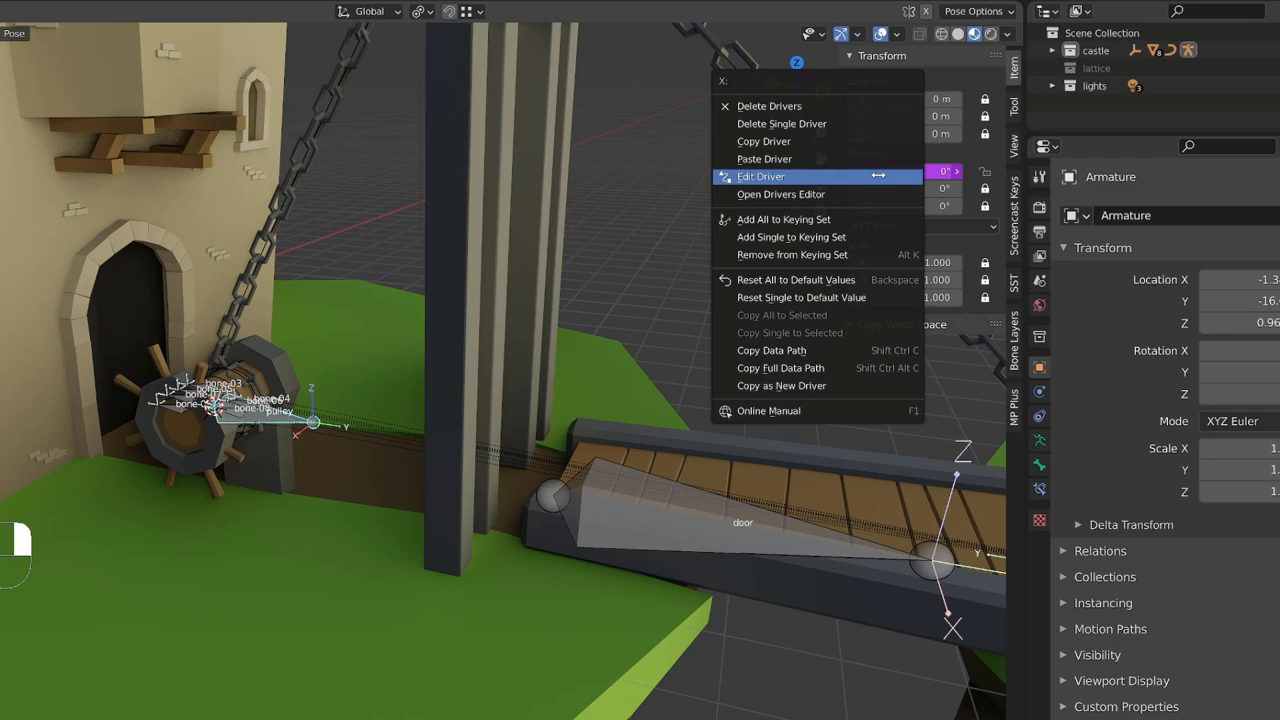
{"action": "left_click", "coordinate": [878, 175]}
{"action": "left_click", "coordinate": [975, 171]}
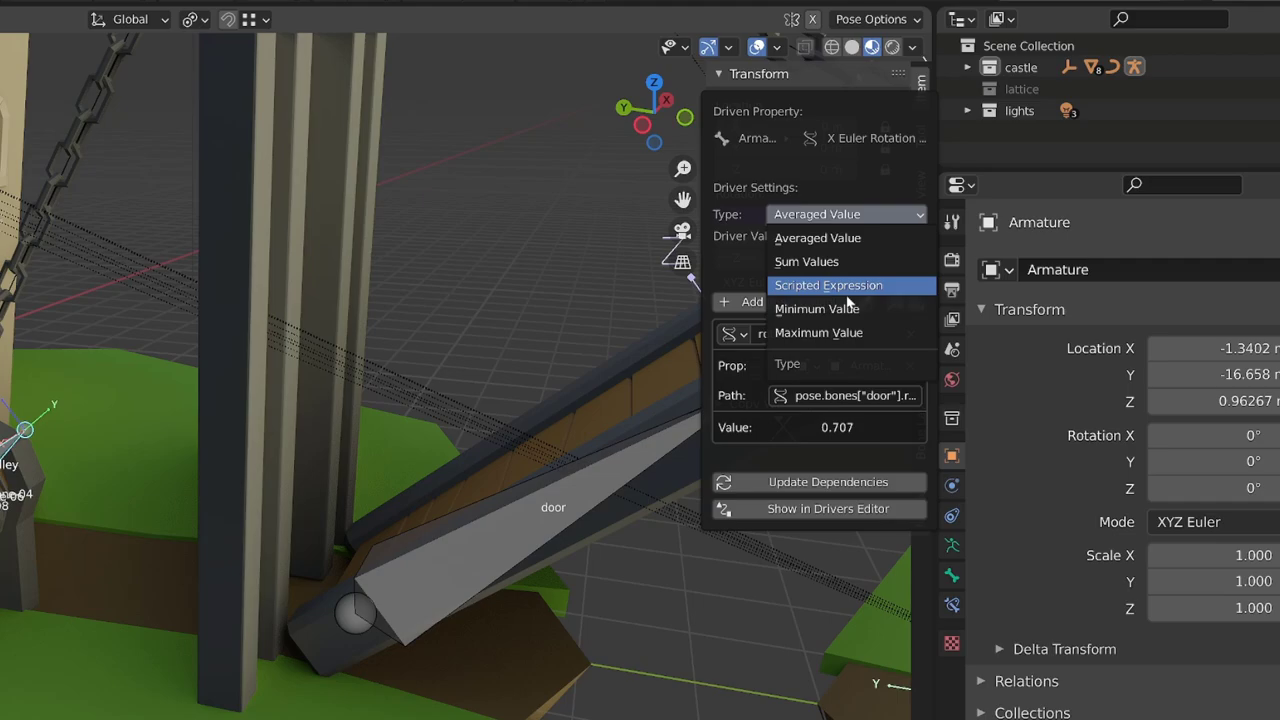
{"action": "left_click", "coordinate": [953, 234]}
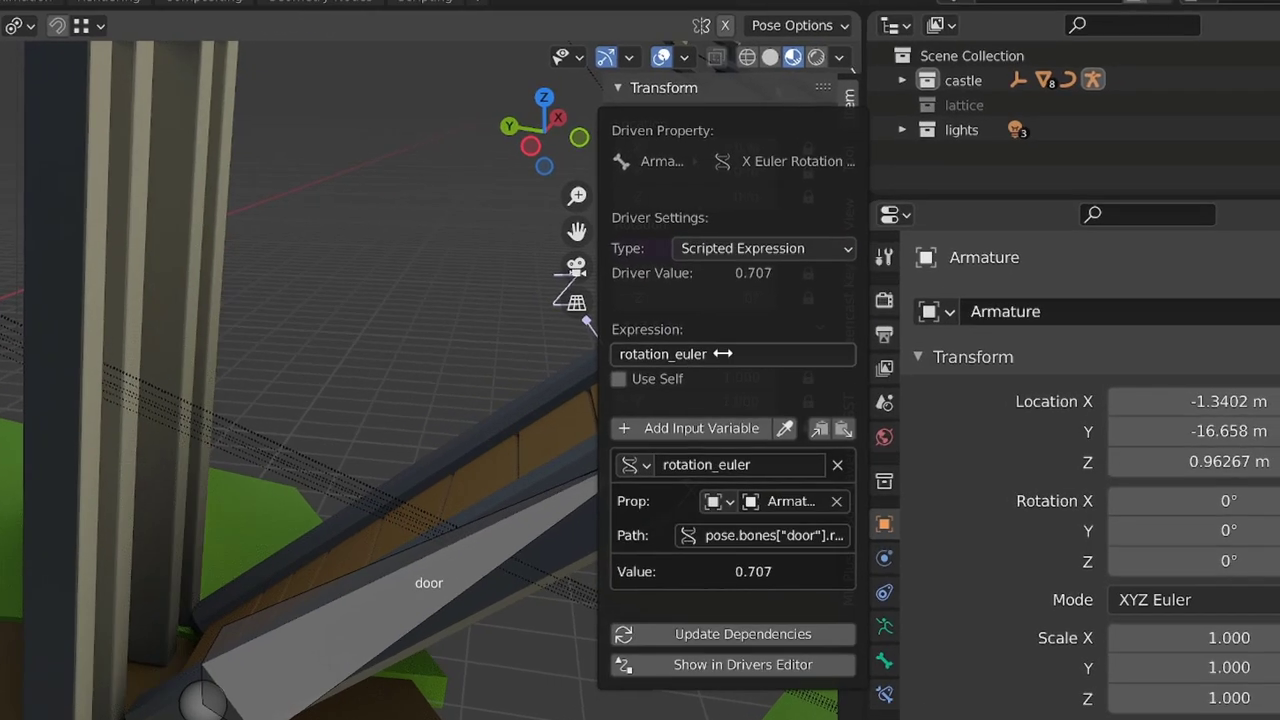
Set the pulley driver's expression to rotation_euler*5
{"action": "left_click", "coordinate": [924, 246]}
{"action": "left_click", "coordinate": [923, 246]}
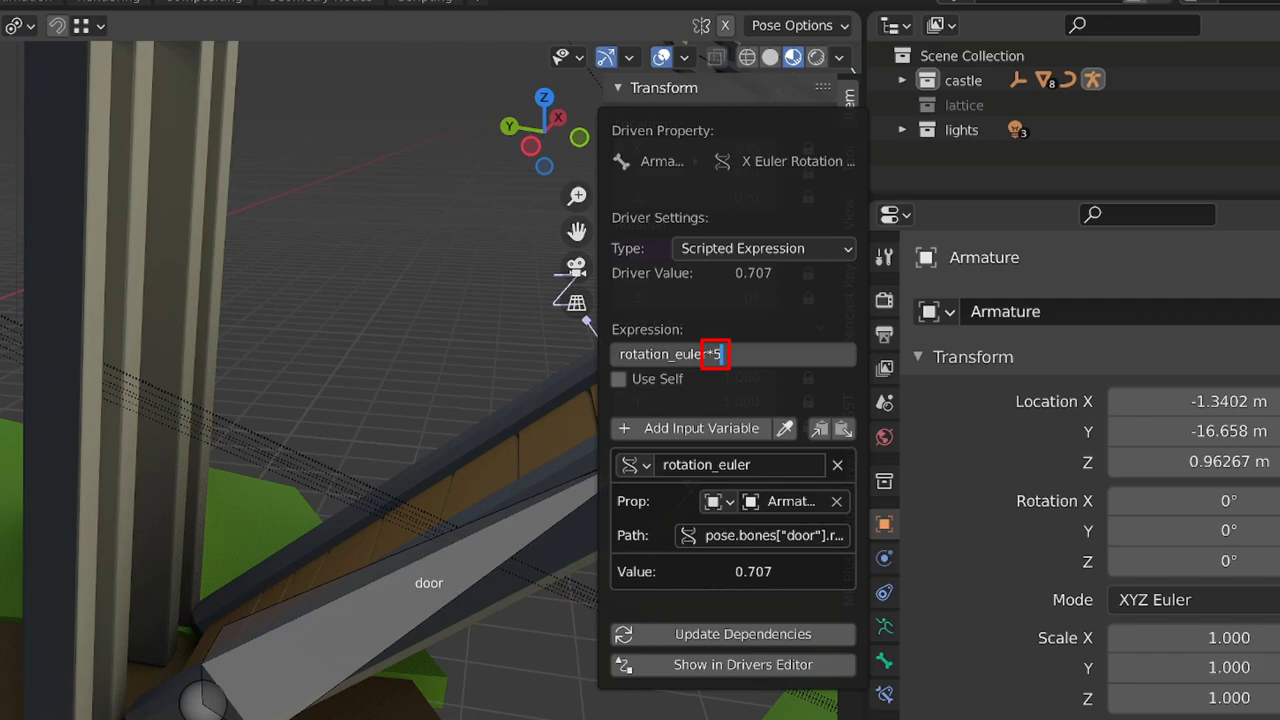
{"action": "key", "text": "Return"}
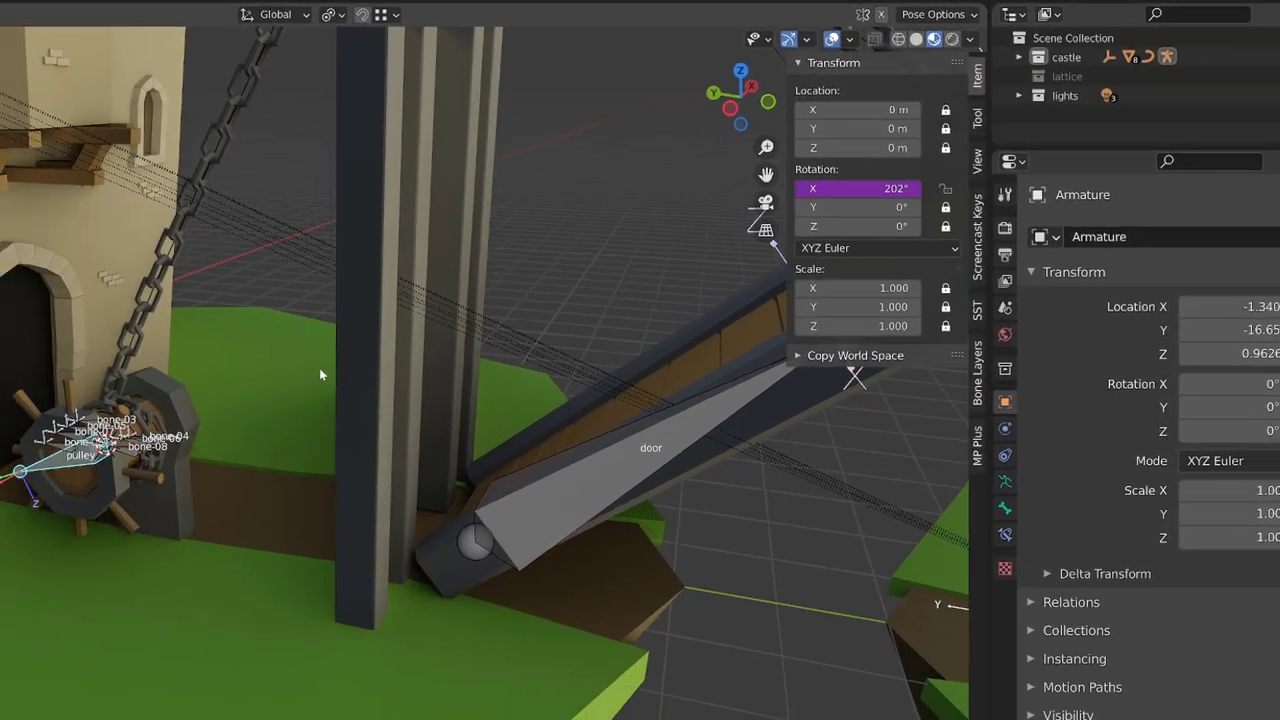
Check how the winch wheel turns with the chain up close by rotating the door bone around X with overlays hidden
{"action": "key", "text": "r"}
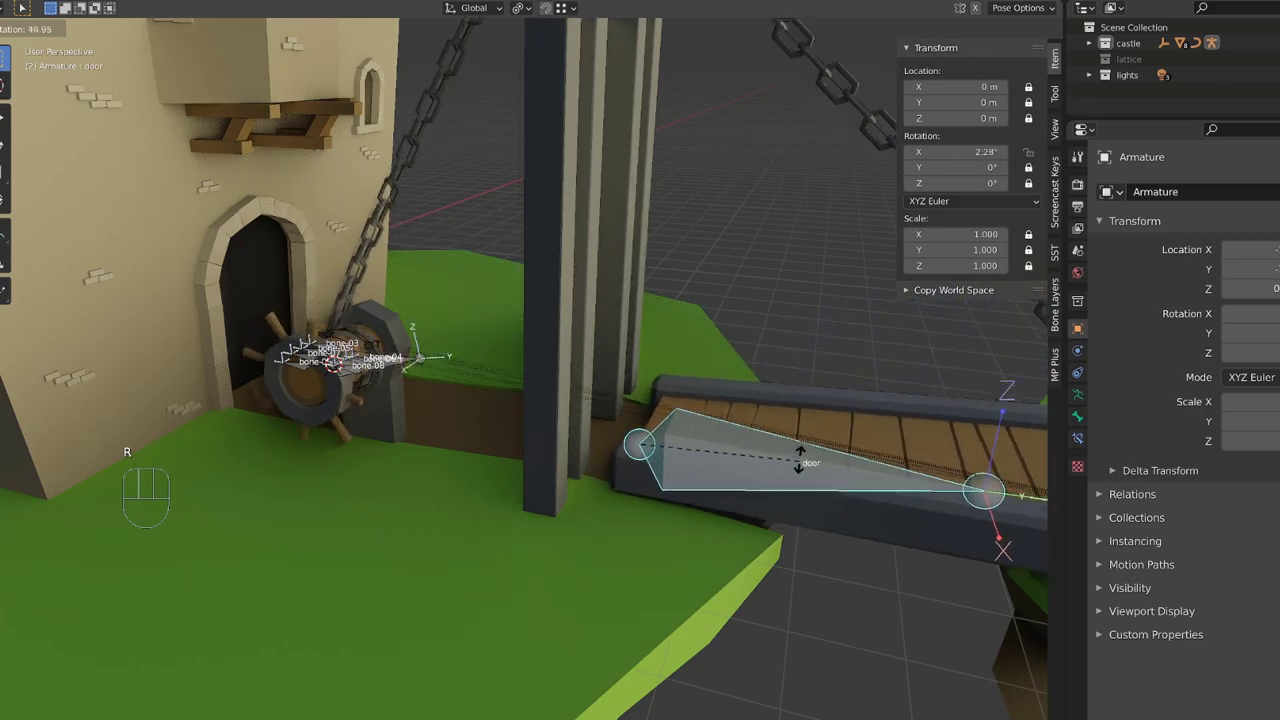
{"action": "left_click", "coordinate": [794, 434]}
{"action": "middle_click_drag", "start_coordinate": [414, 410], "coordinate": [619, 463], "text": "shift"}
{"action": "scroll", "coordinate": [619, 463], "scroll_direction": "up", "scroll_amount": 5}
{"action": "scroll", "coordinate": [672, 463], "scroll_direction": "up", "scroll_amount": 3}
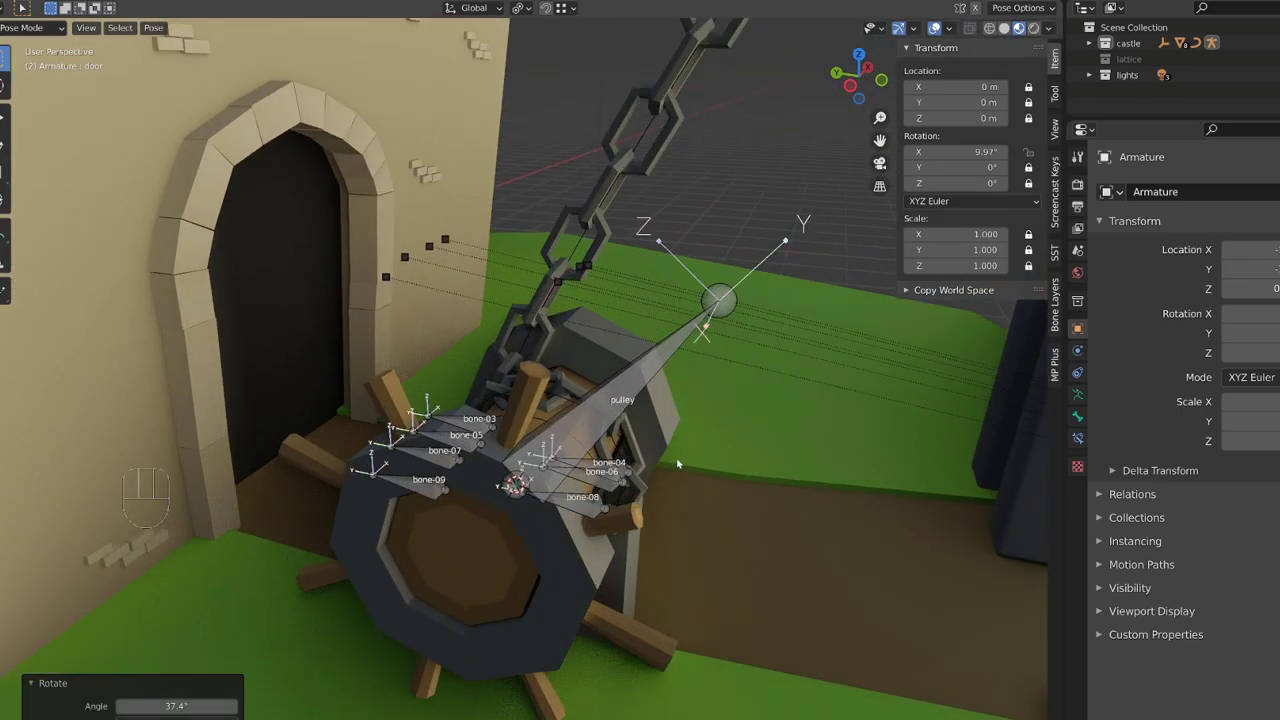
{"action": "middle_click_drag", "start_coordinate": [688, 440], "coordinate": [689, 472], "text": "alt"}
{"action": "middle_click_drag", "start_coordinate": [770, 382], "coordinate": [810, 402]}
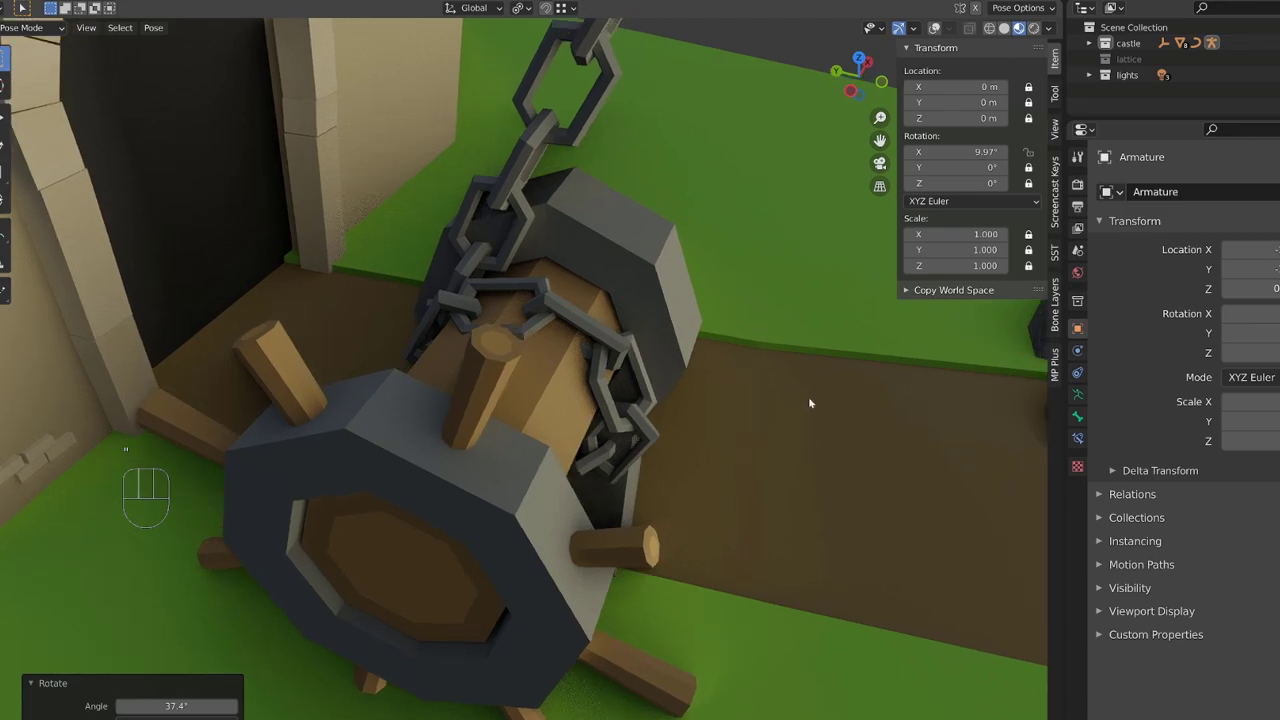
{"action": "key", "text": "x"}
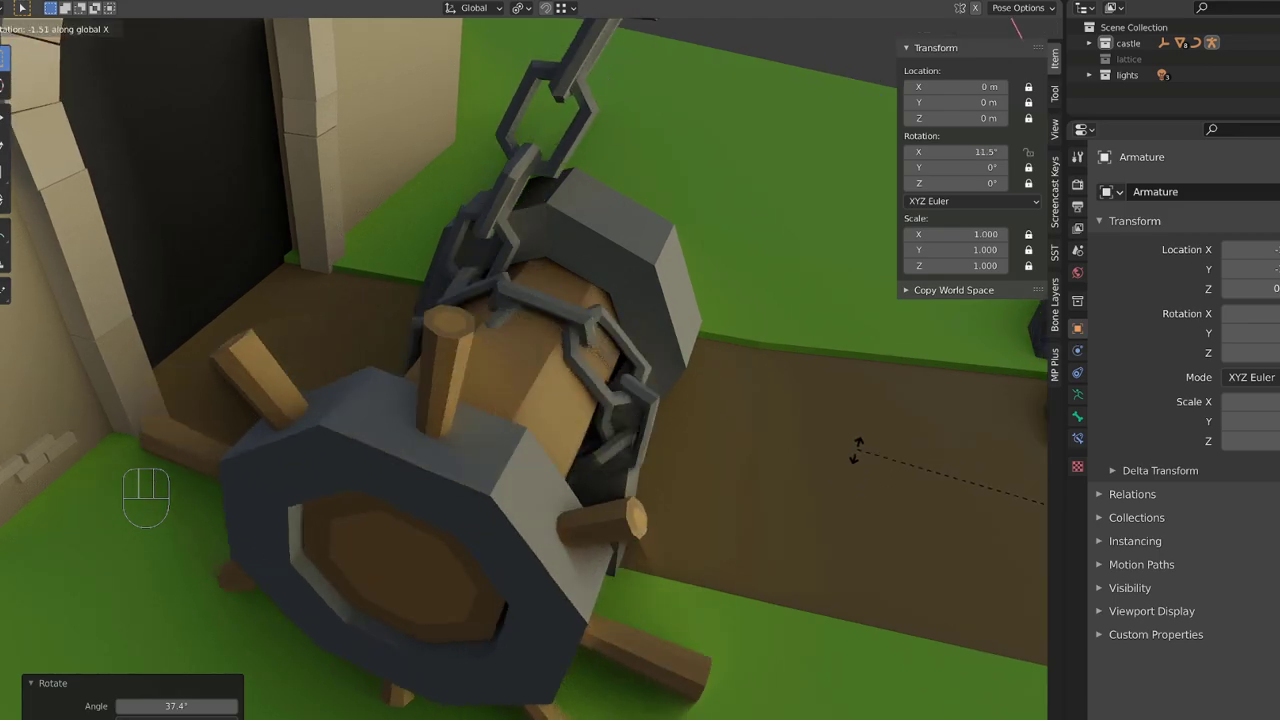
{"action": "left_click", "coordinate": [860, 445]}
Show the overlays and change the driver expression on the pulley bone's X rotation to rotation_euler*10
{"action": "scroll", "coordinate": [703, 394], "scroll_direction": "down", "scroll_amount": 2}
{"action": "key", "text": "shift+alt+z"}
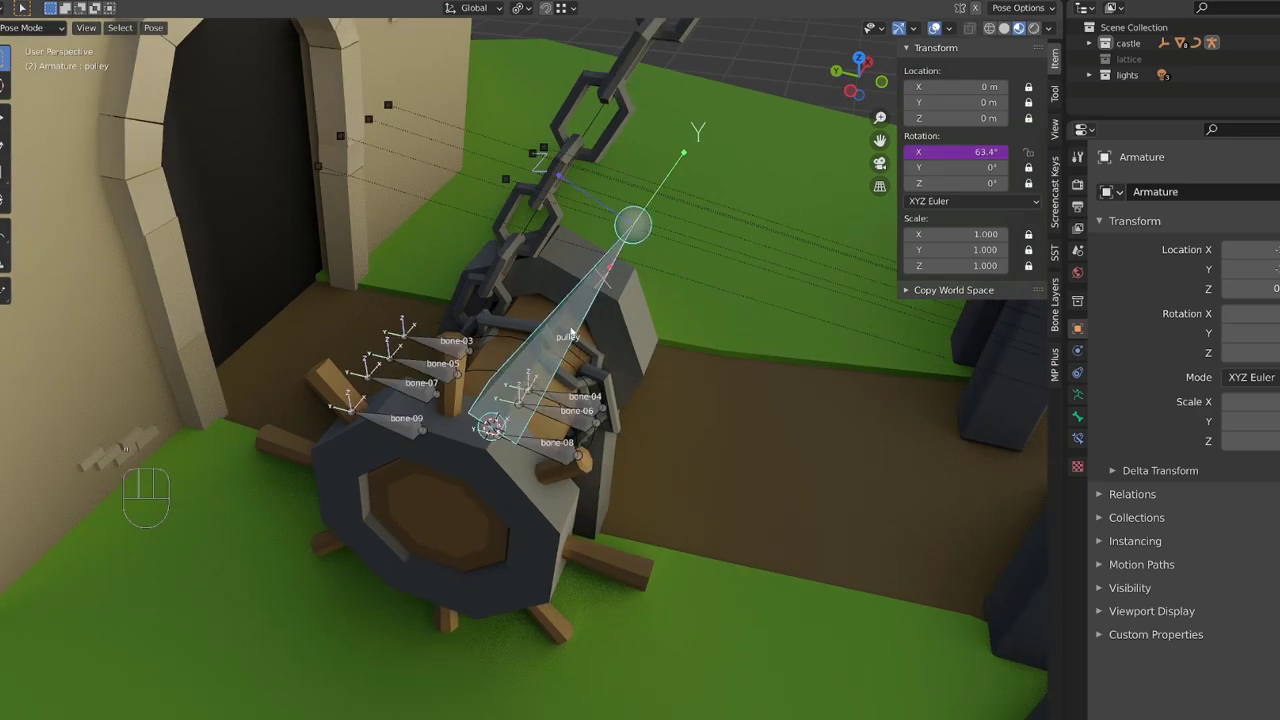
{"action": "right_click", "coordinate": [936, 157]}
{"action": "left_click", "coordinate": [936, 157]}
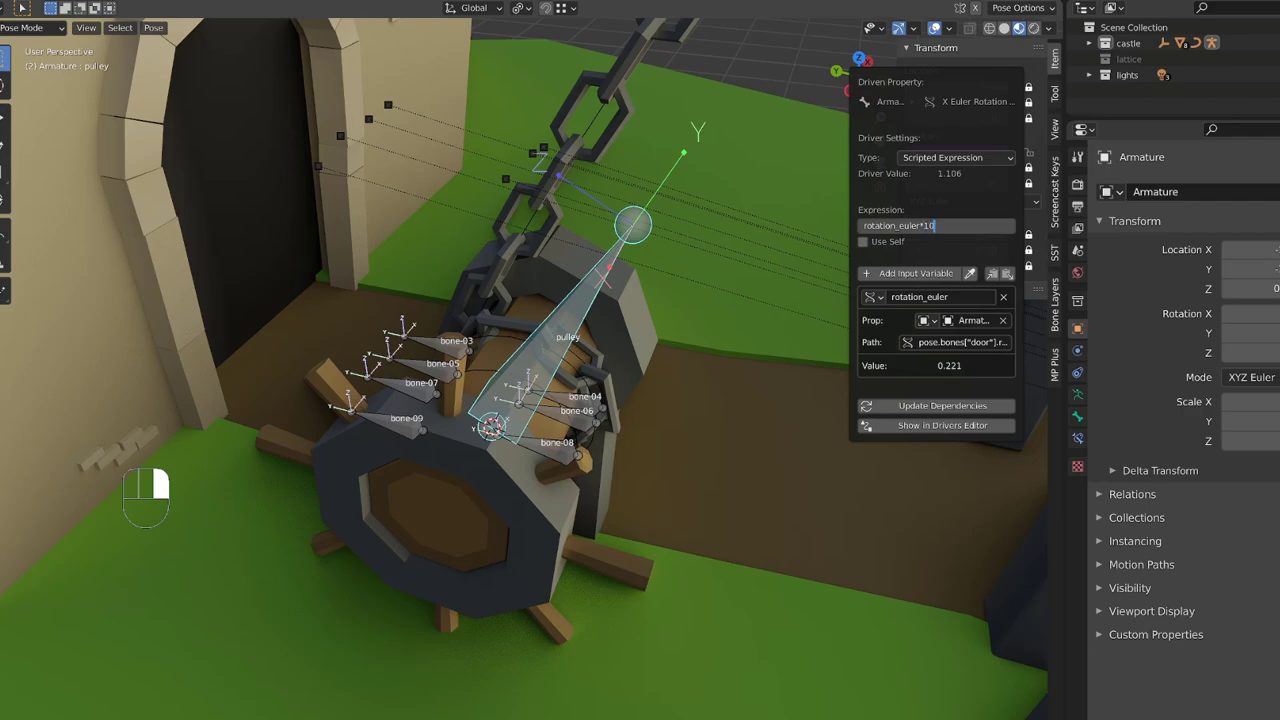
{"action": "key", "text": "Return"}
Check the wheel's turning speed against the chain by rotating the door bone
{"action": "scroll", "coordinate": [717, 449], "scroll_direction": "down", "scroll_amount": 5}
{"action": "left_click", "coordinate": [880, 457]}
{"action": "scroll", "coordinate": [850, 479], "scroll_direction": "up", "scroll_amount": 3}
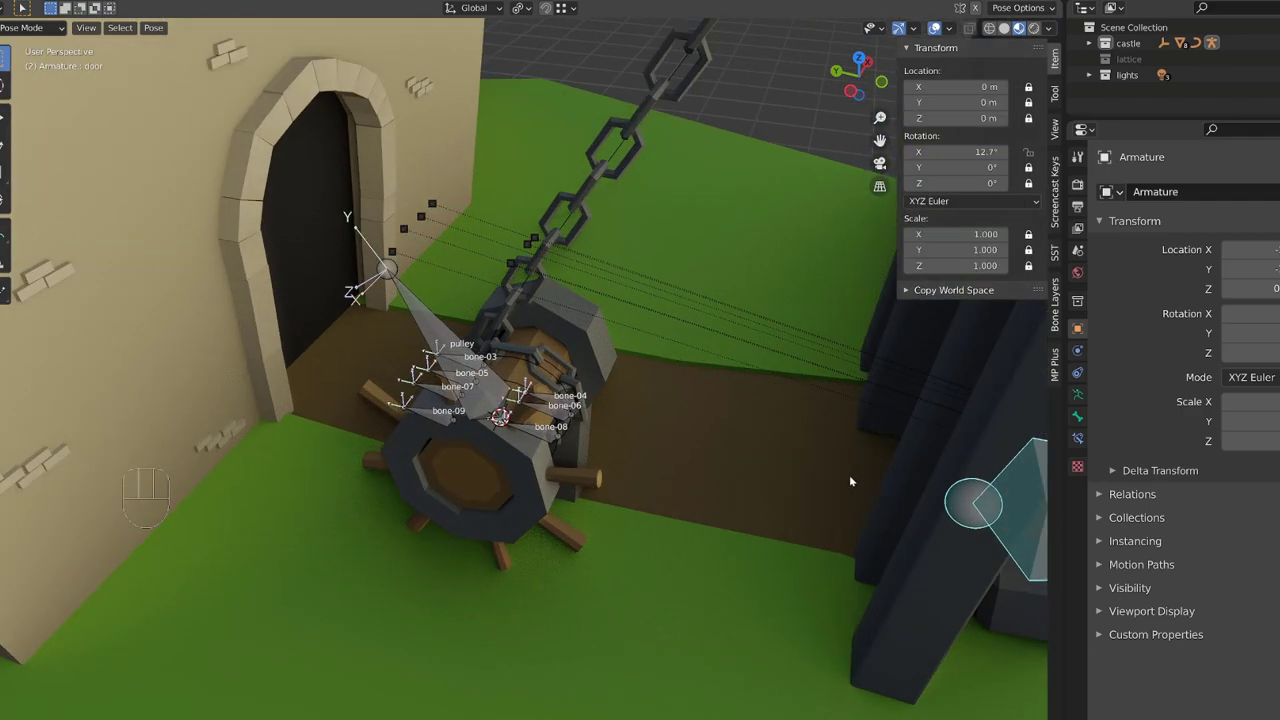
{"action": "scroll", "coordinate": [849, 480], "scroll_direction": "up", "scroll_amount": 4}
{"action": "key", "text": "r"}
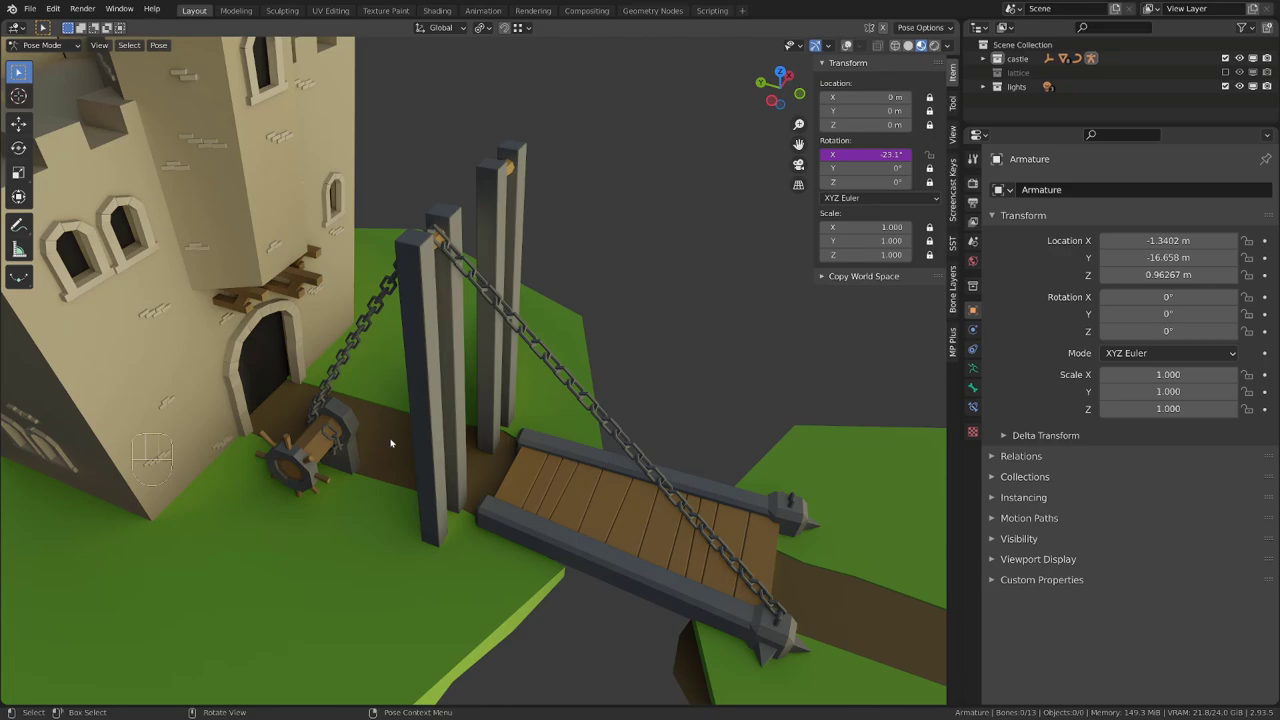
Add an empty in Object Mode and rename it Empty-mirror
{"action": "key", "text": "shift+a"}
{"action": "left_click", "coordinate": [400, 414]}
{"action": "double_click", "coordinate": [1049, 189]}
{"action": "type", "text": "-mirror"}
{"action": "key", "text": "Return"}
Add a Mirror modifier to the chain so it is duplicated on the drawbridge's other side
{"action": "scroll", "coordinate": [425, 362], "scroll_direction": "up", "scroll_amount": 3}
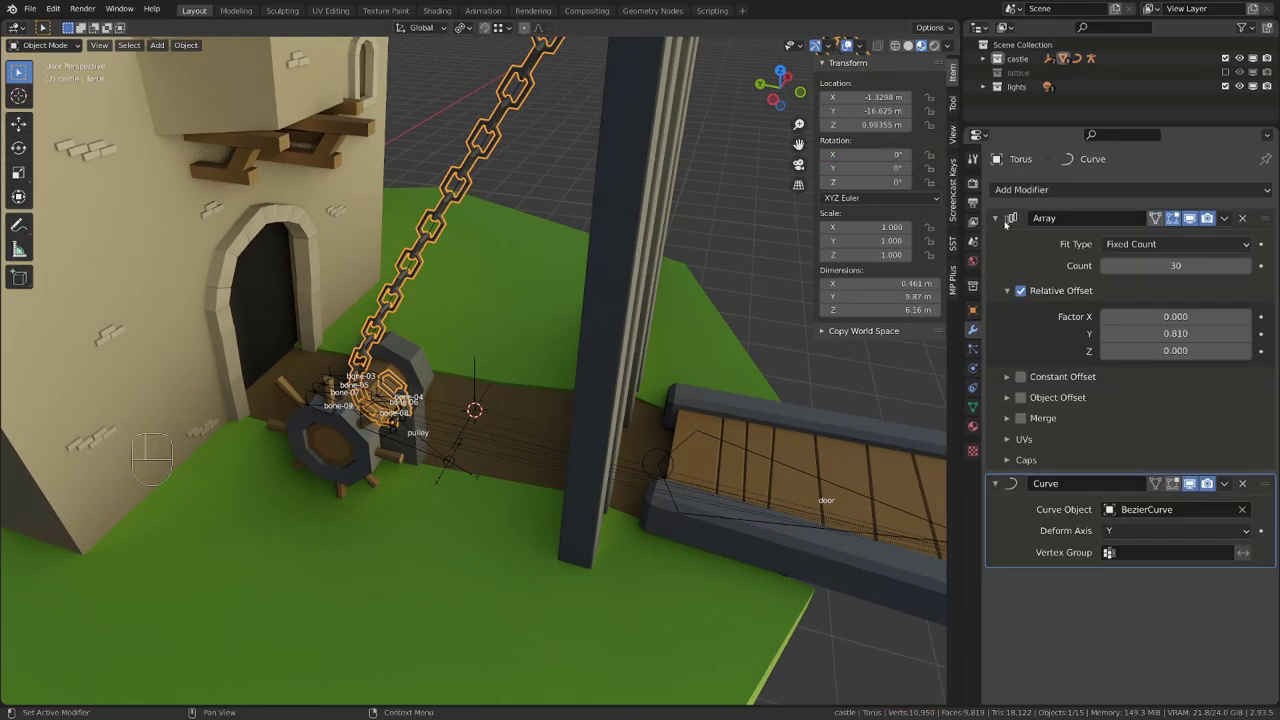
{"action": "left_click", "coordinate": [1110, 168]}
{"action": "left_click", "coordinate": [945, 388]}
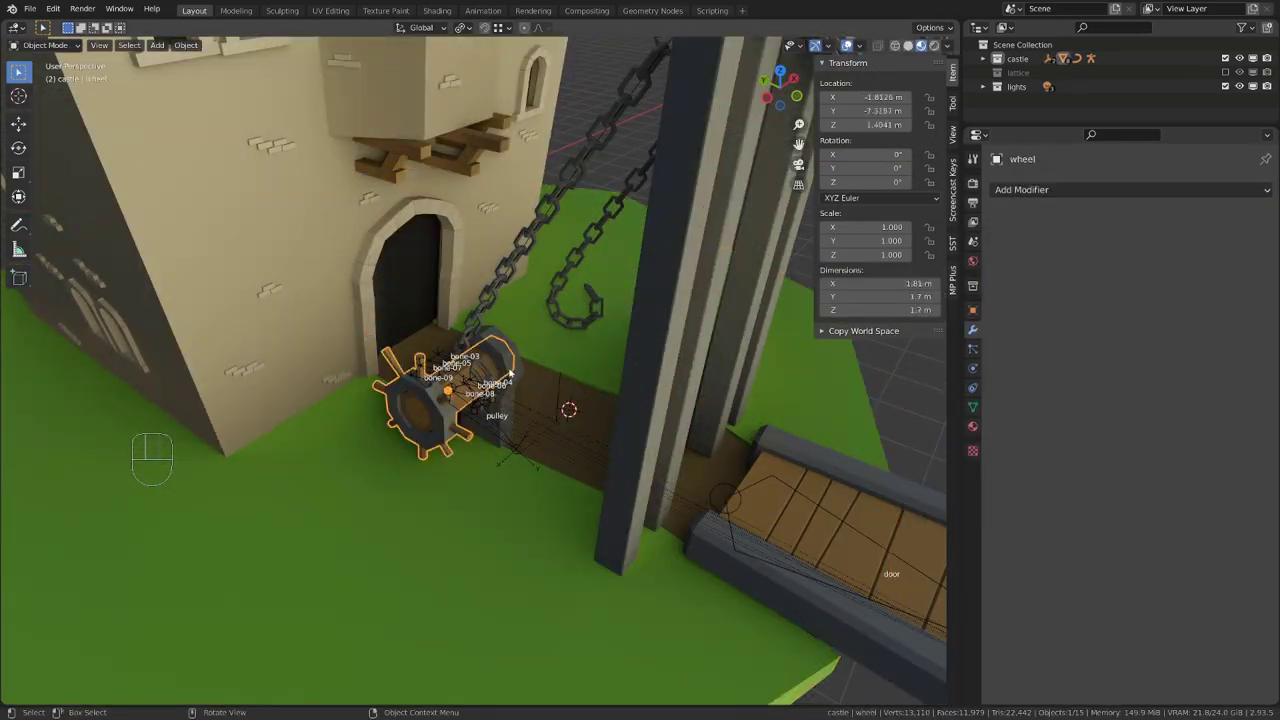
Add a Mirror modifier to the wheel on the X axis, using Empty-mirror as the mirror object
{"action": "left_click", "coordinate": [1130, 189]}
{"action": "left_click", "coordinate": [945, 388]}
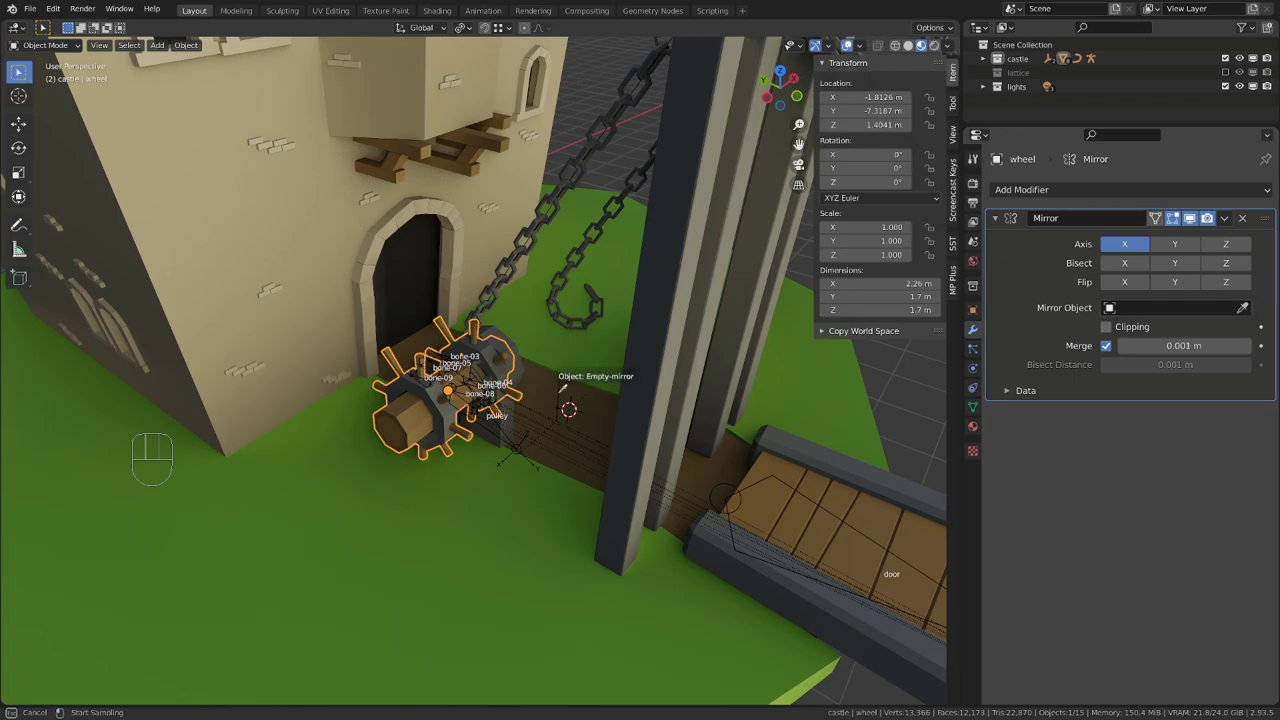
{"action": "left_click", "coordinate": [1130, 189]}
Check the mirrored chains and wheels in Pose Mode by rotating the door bone around X
{"action": "left_click", "coordinate": [834, 431]}
{"action": "key", "text": "r"}
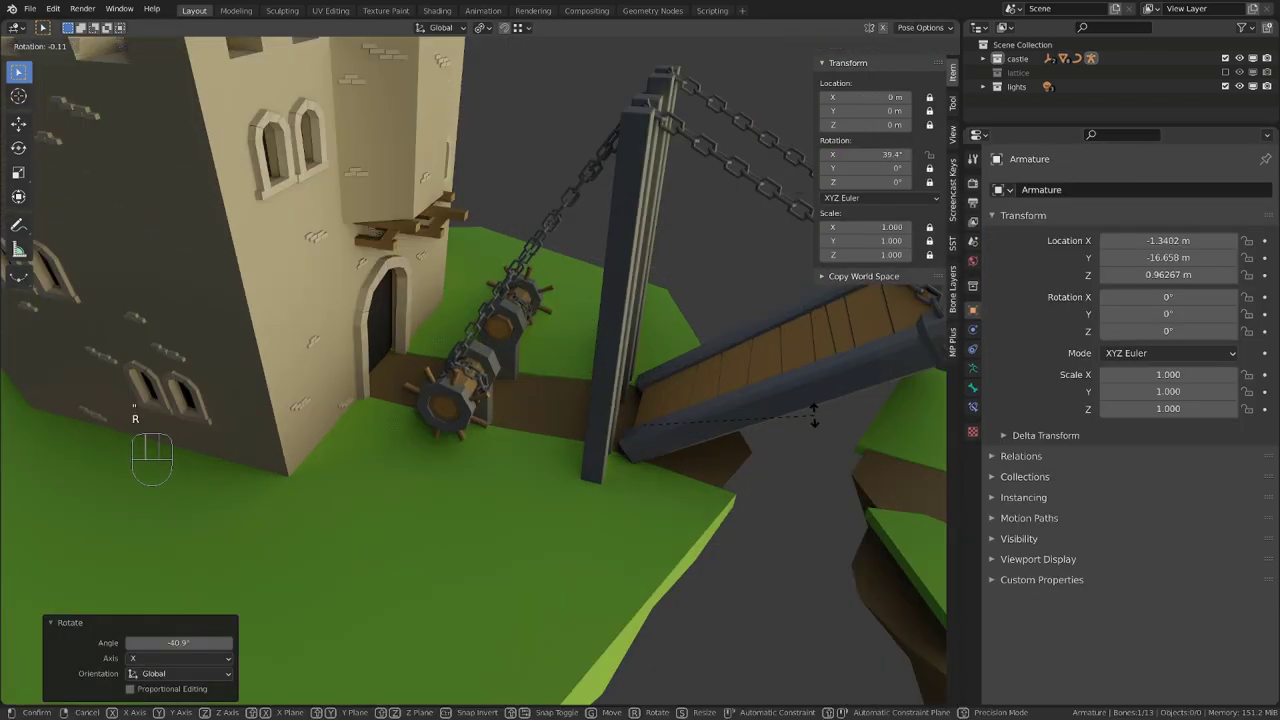
{"action": "key", "text": "x"}
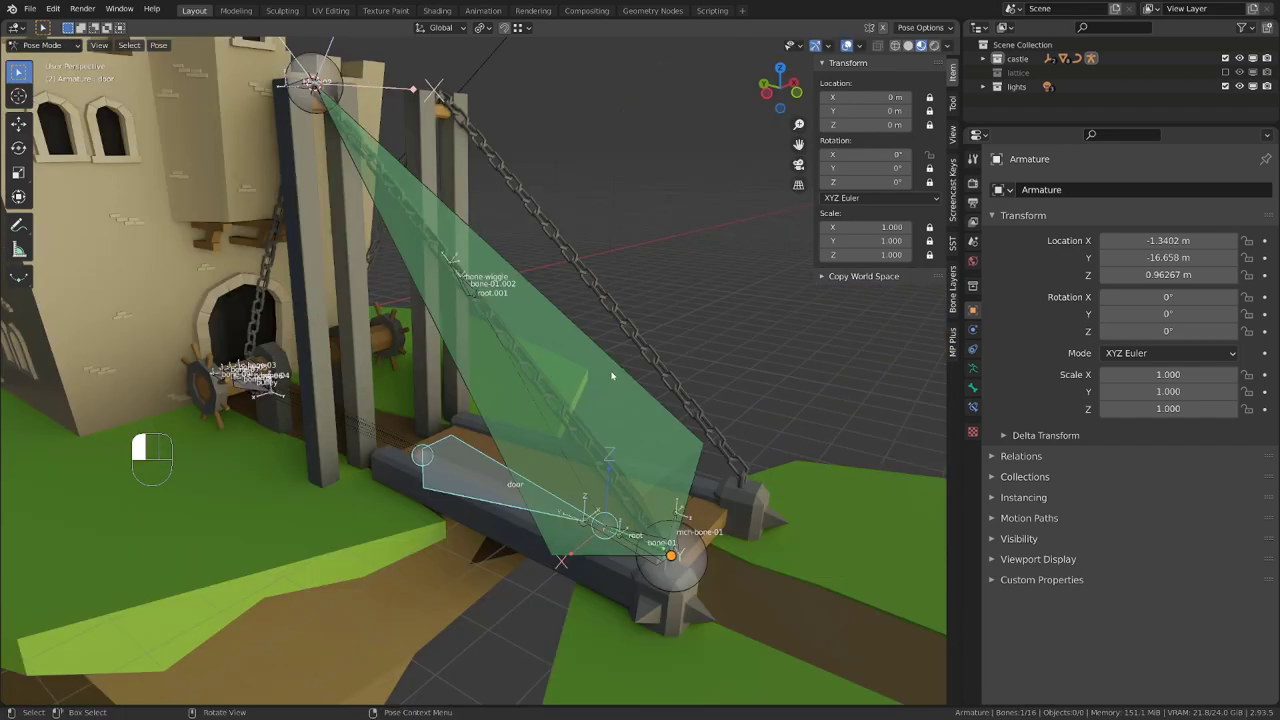
Hide the large root.001 bone and raise the drawbridge by rotating the door bone about 35.5° around X
{"action": "key", "text": "h"}
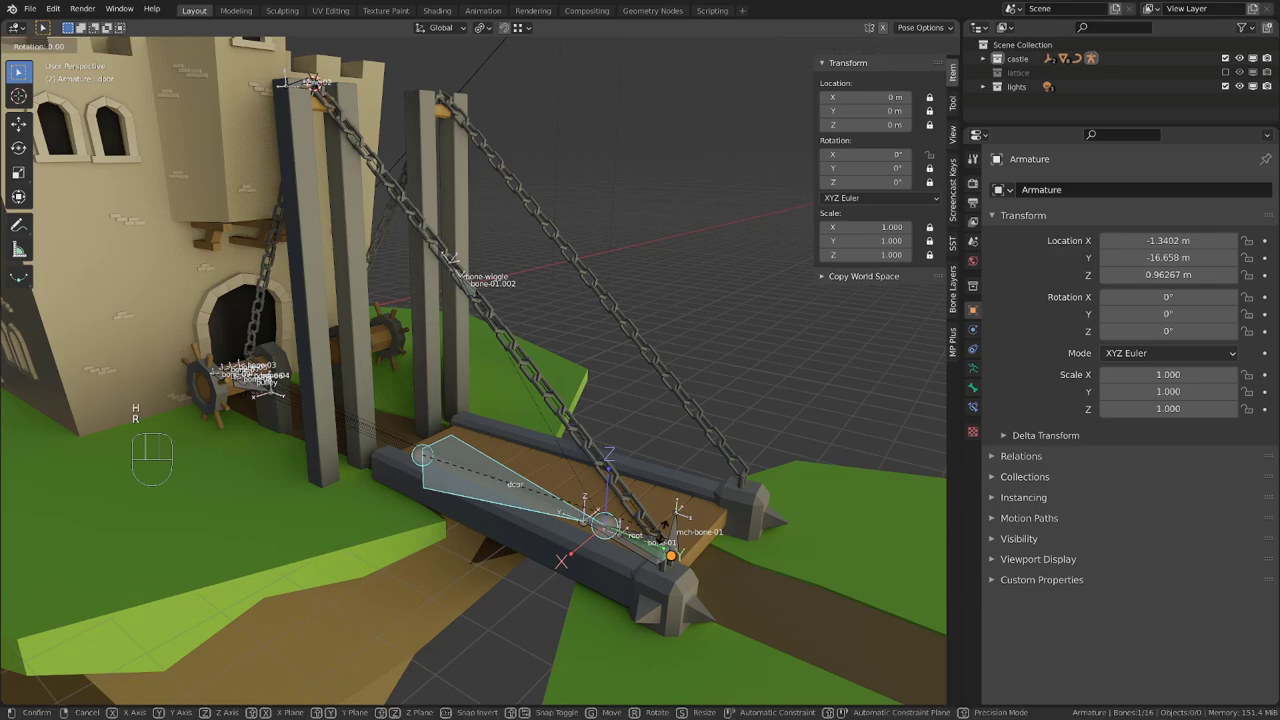
{"action": "left_click", "coordinate": [481, 308]}
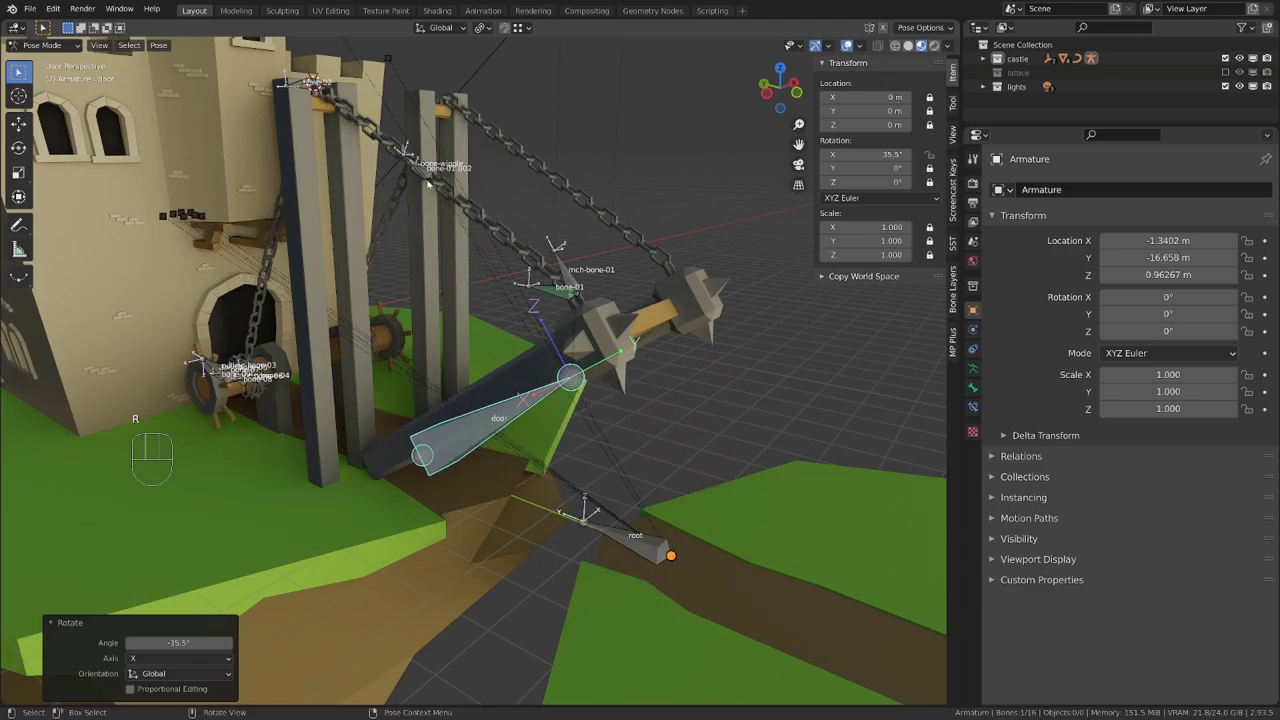
Test the chain's sag by moving the bone-wiggle bone, and clear its location and rotation
{"action": "left_click", "coordinate": [424, 177]}
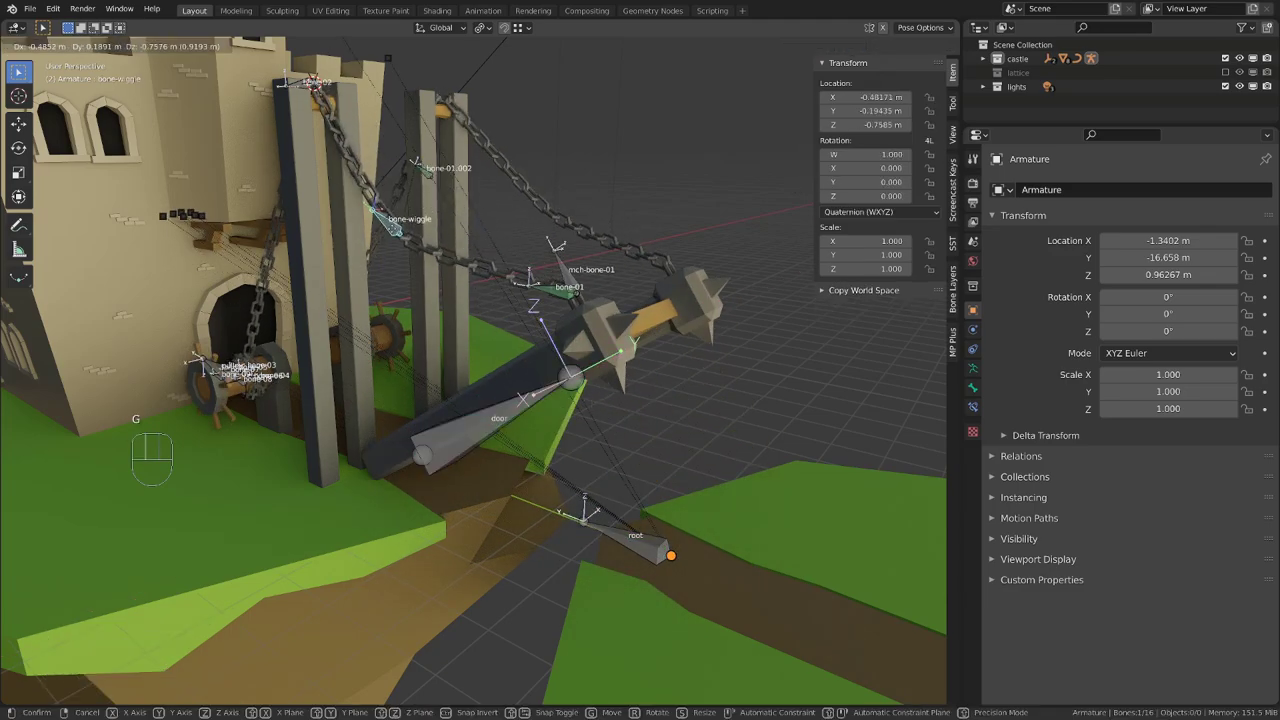
{"action": "right_click", "coordinate": [427, 240]}
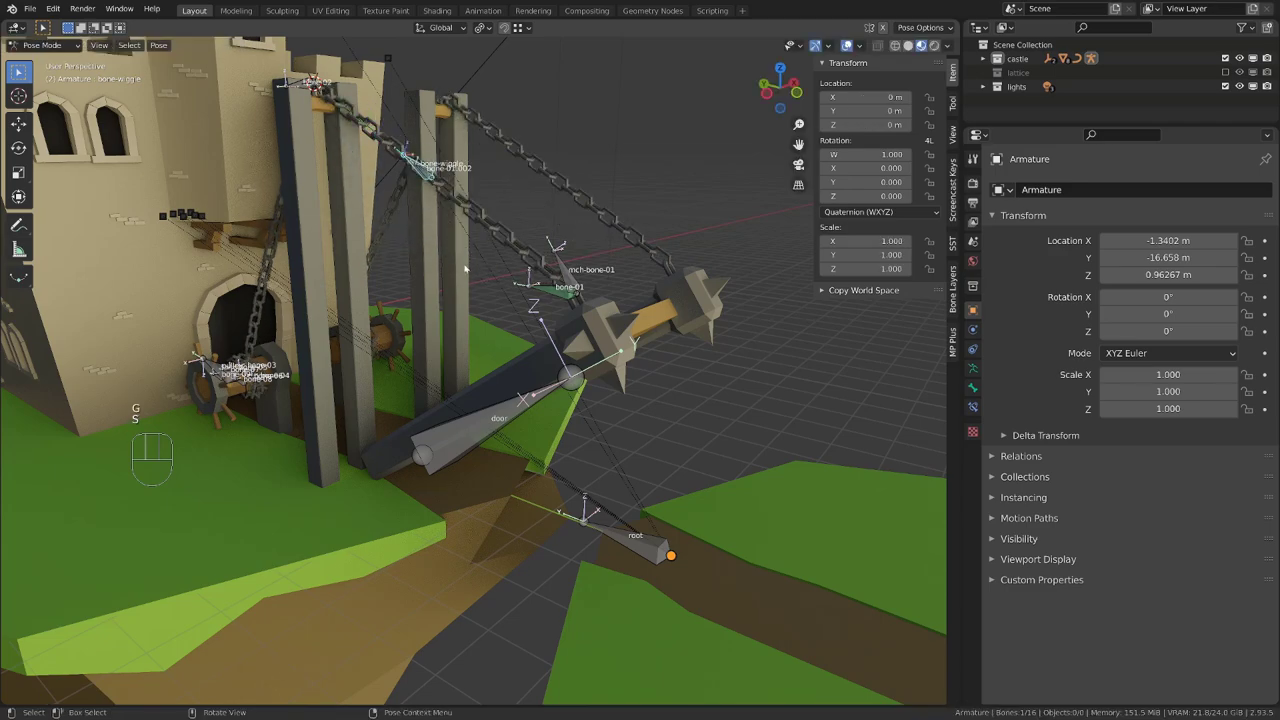
{"action": "key", "text": "g"}
{"action": "left_click", "coordinate": [424, 282]}
{"action": "key", "text": "s"}
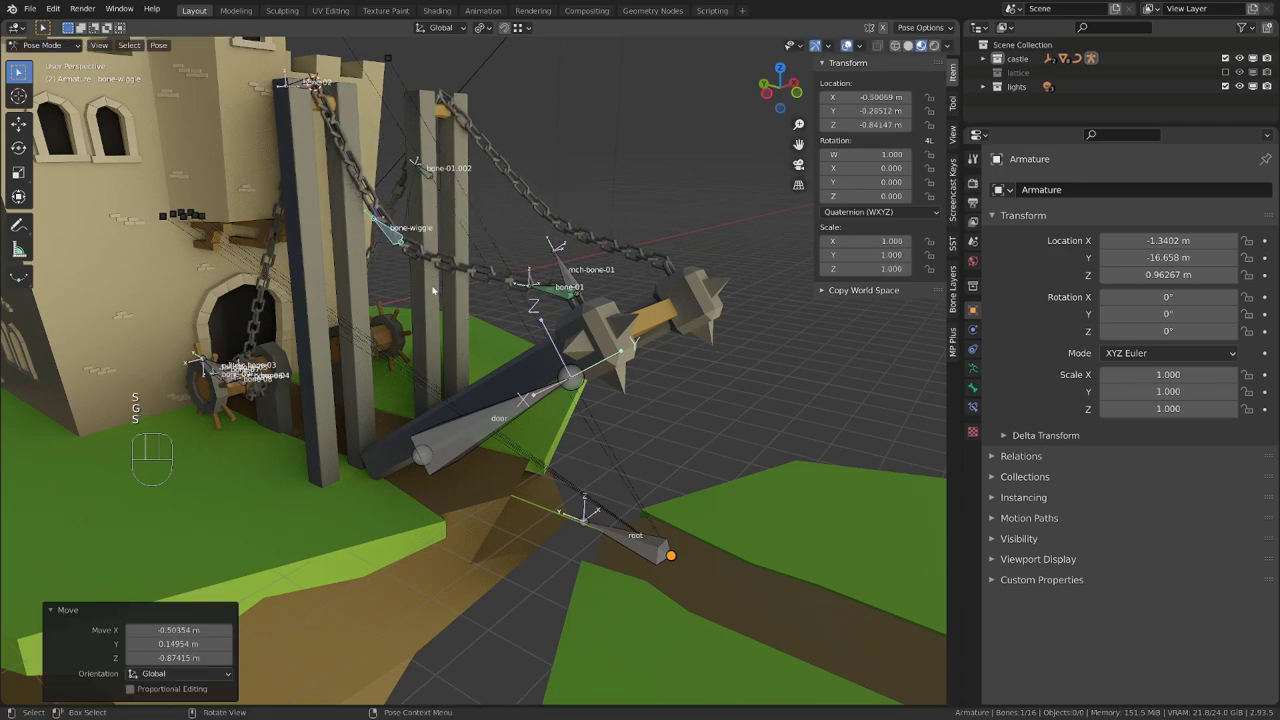
{"action": "key", "text": "alt+g"}
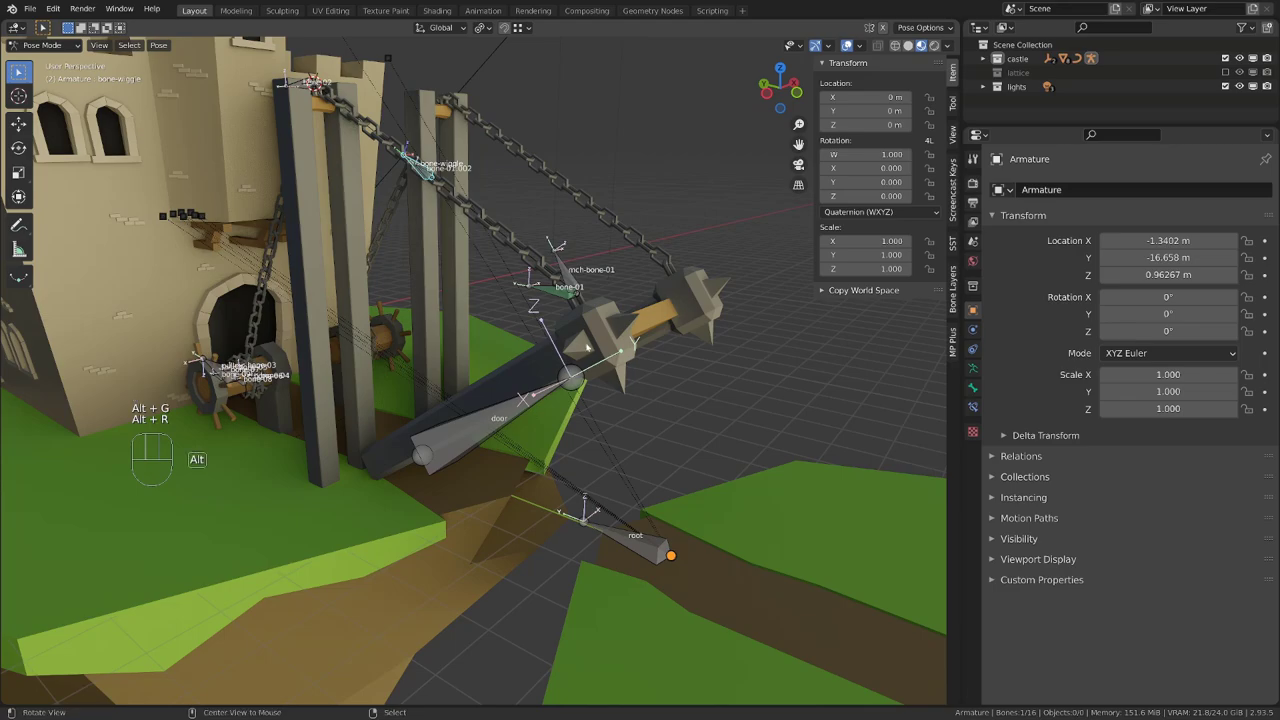
{"action": "key", "text": "alt+h"}
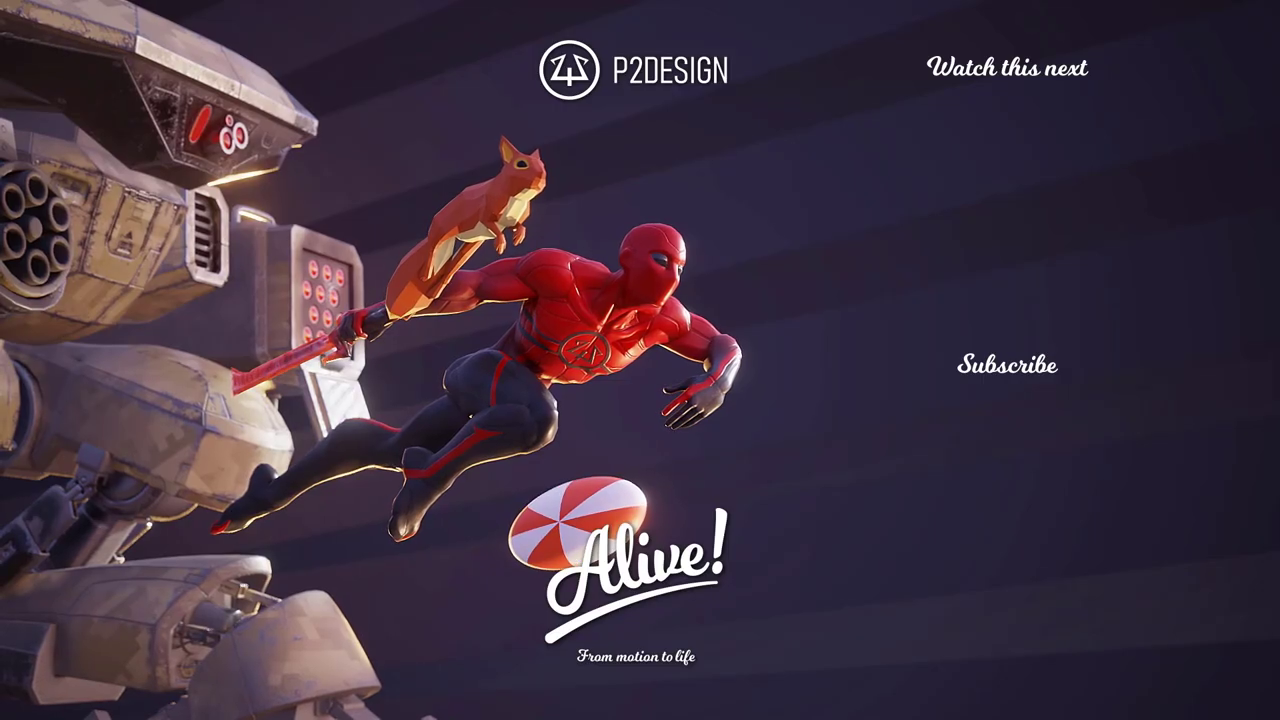